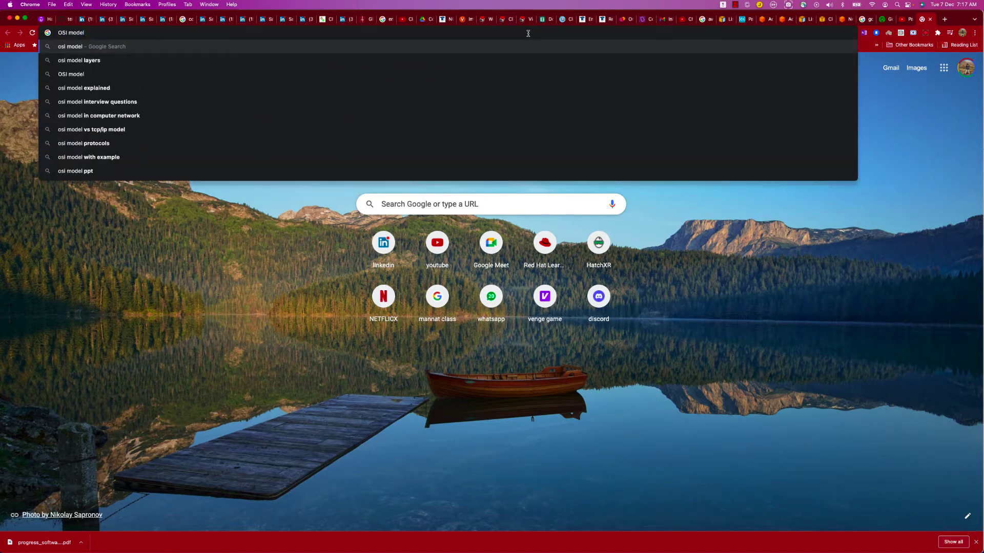
Step: Search Google for "OSI model layer 7" and open the BMC Software image of the seven OSI layers
{"action": "type", "text": "layer 7"}
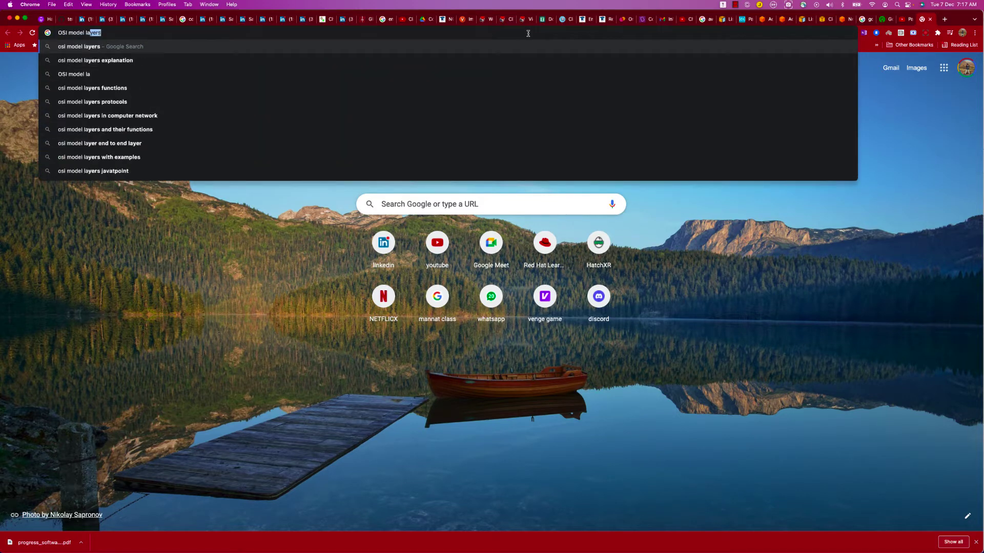
{"action": "key", "text": "Return"}
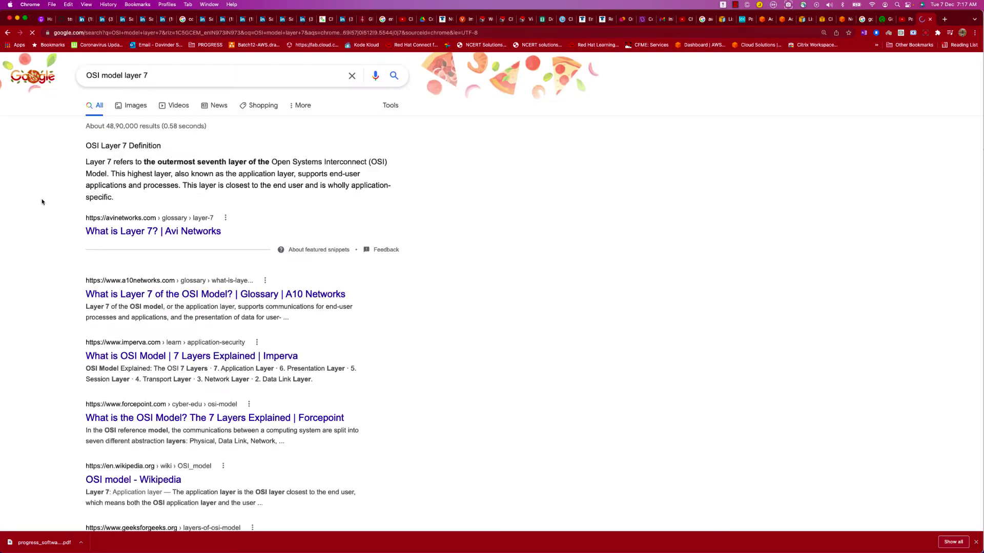
{"action": "left_click", "coordinate": [135, 105]}
{"action": "left_click", "coordinate": [274, 207]}
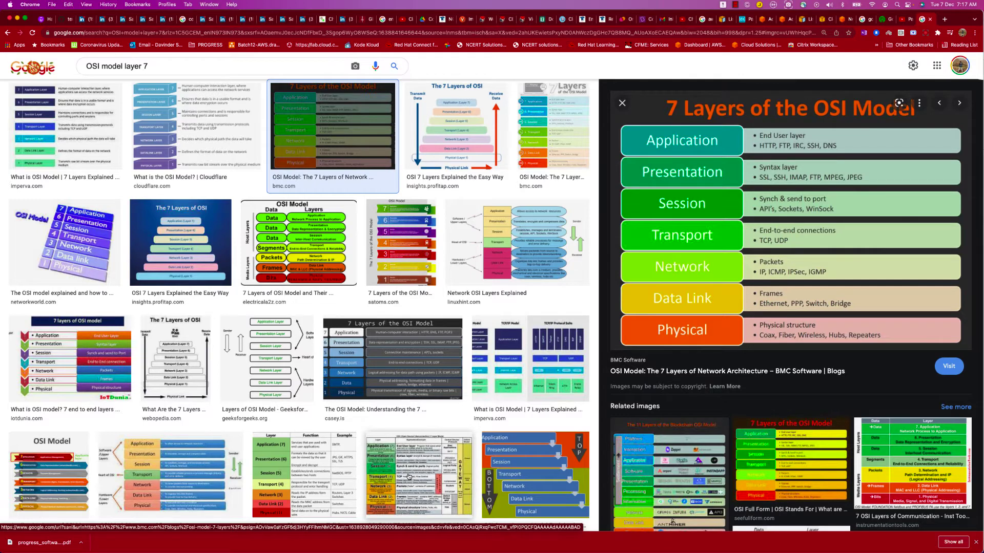
Step: Load citibank.co.in in a new browser tab and open its online banking login page
{"action": "left_click", "coordinate": [99, 32]}
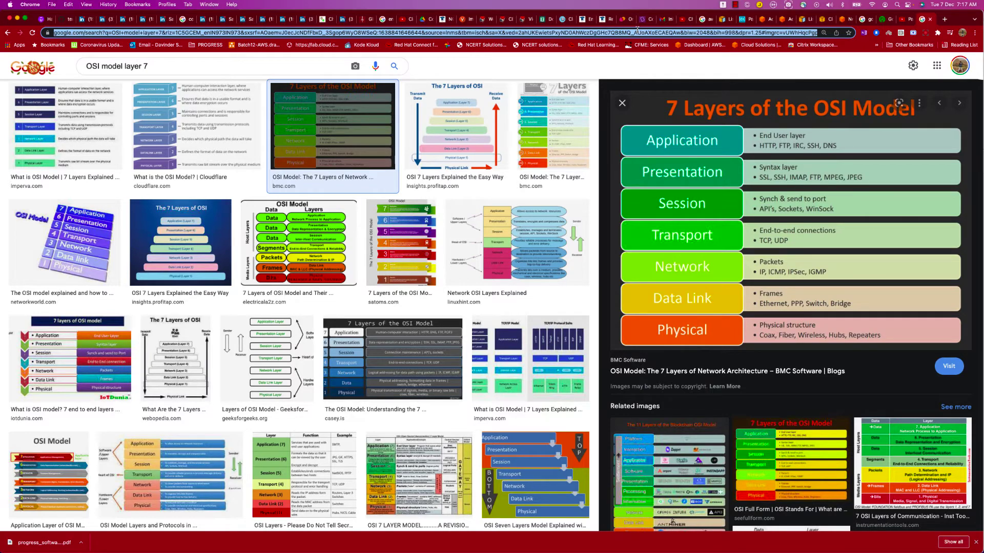
{"action": "left_click", "coordinate": [944, 20]}
{"action": "type", "text": "citiban"}
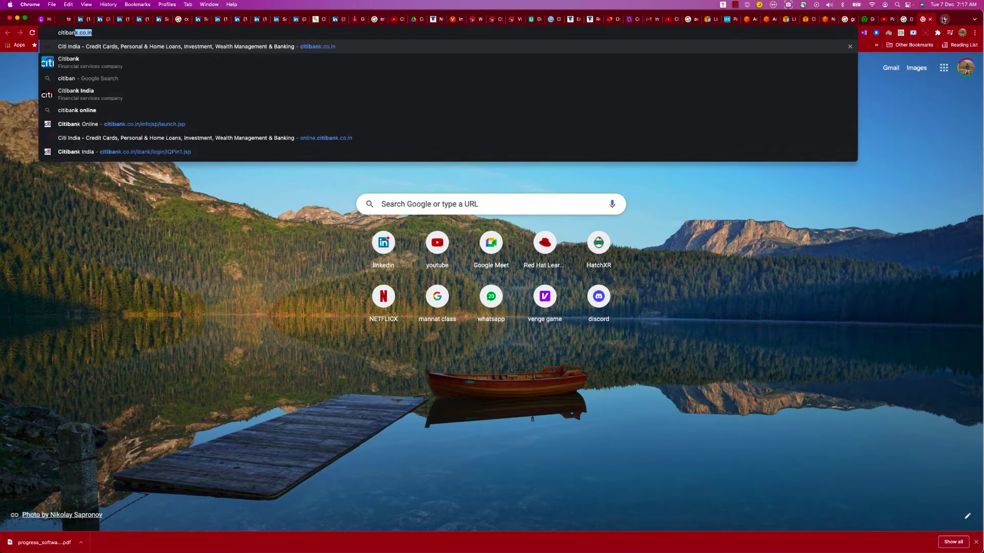
{"action": "key", "text": "Return"}
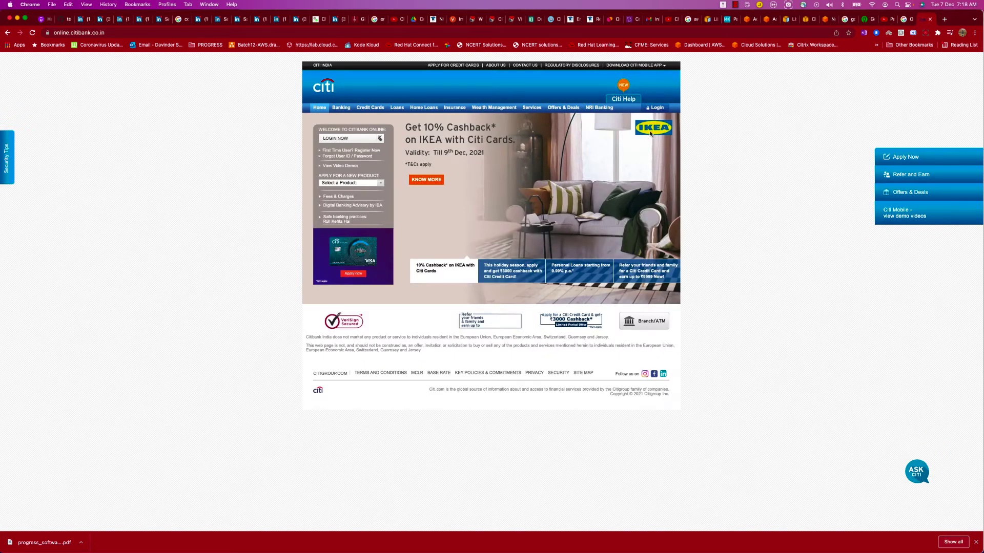
{"action": "left_click", "coordinate": [657, 109]}
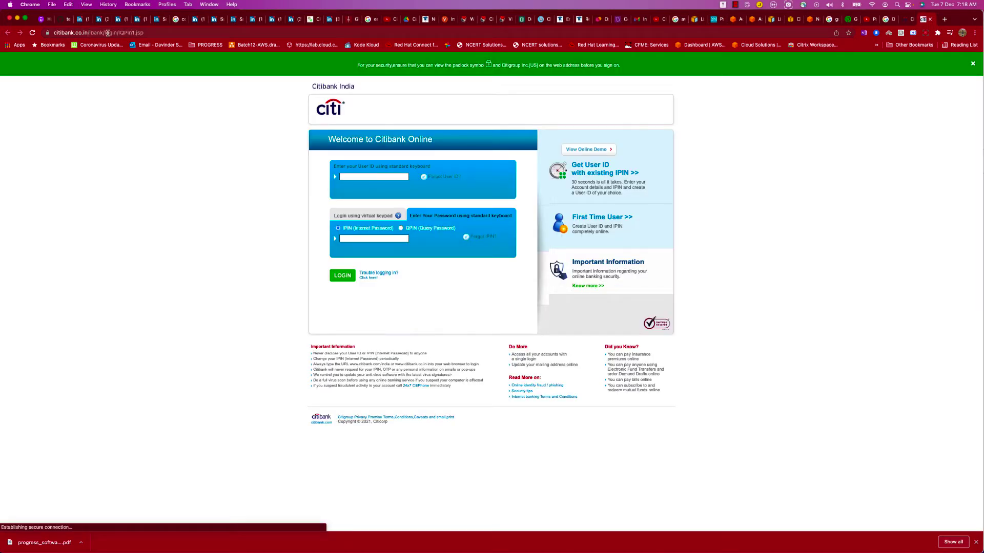
{"action": "double_click", "coordinate": [103, 33]}
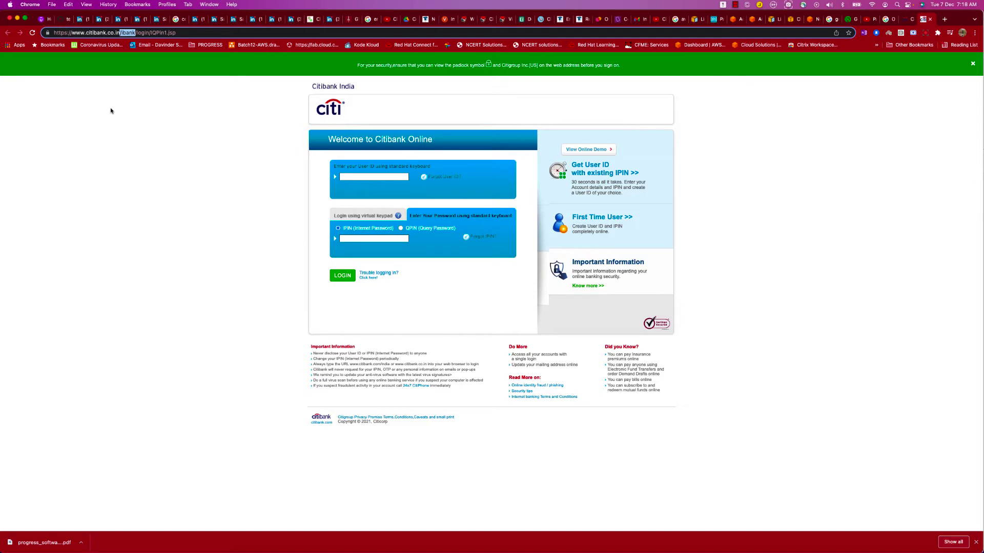
{"action": "key", "text": "super+Tab"}
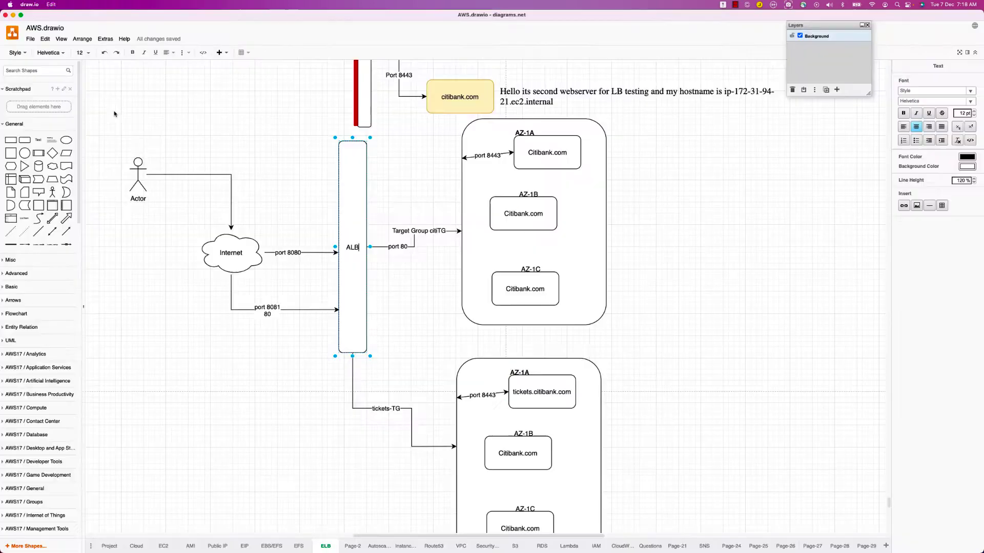
{"action": "left_click", "coordinate": [155, 176]}
{"action": "key", "text": "super+Tab"}
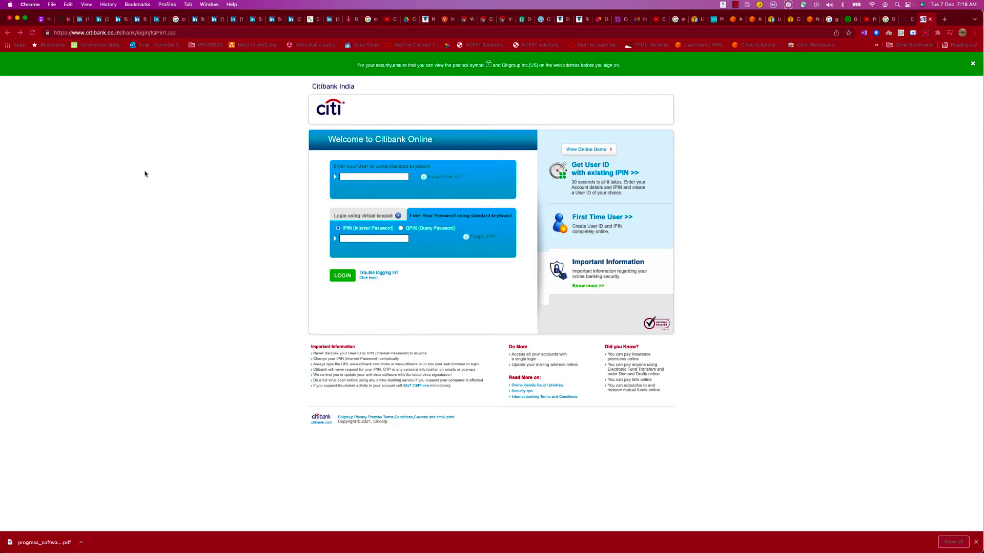
{"action": "left_click_drag", "start_coordinate": [137, 33], "coordinate": [52, 33]}
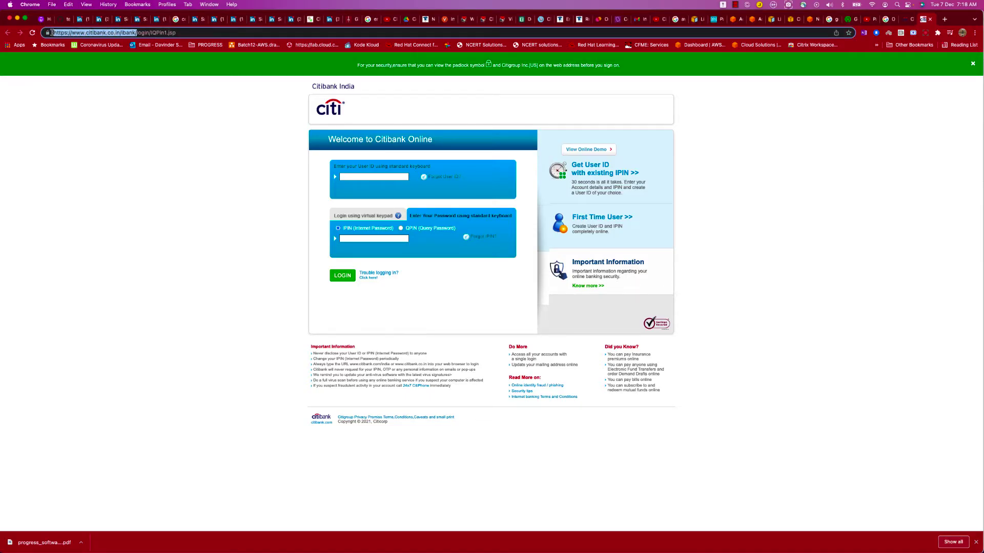
{"action": "key", "text": "super+Tab"}
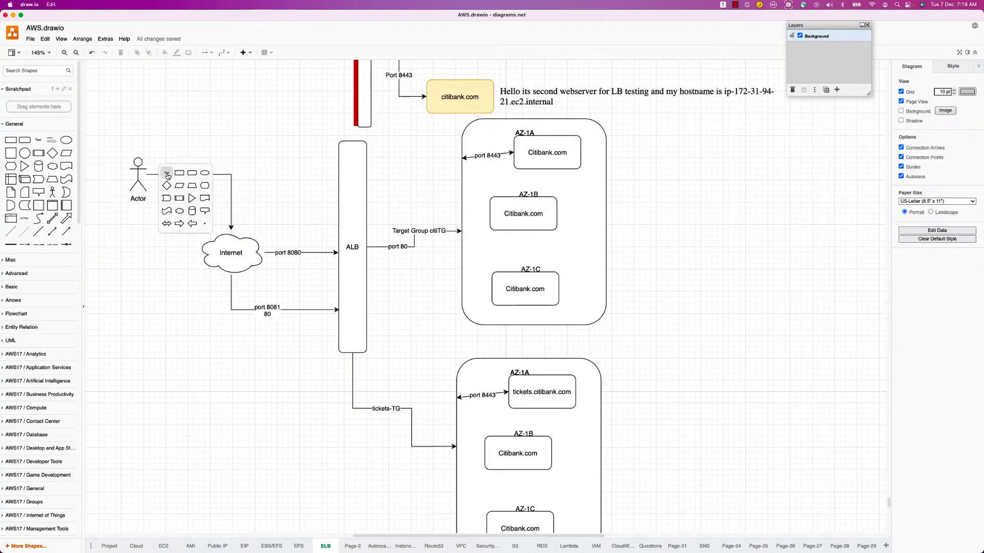
{"action": "double_click", "coordinate": [154, 175]}
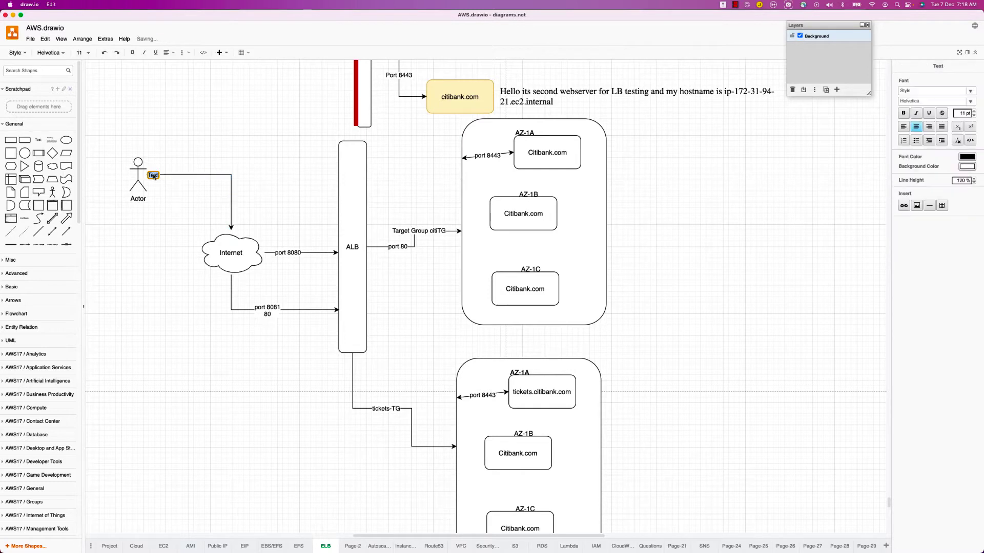
{"action": "type", "text": "https://www.citibank.co.in/ibank"}
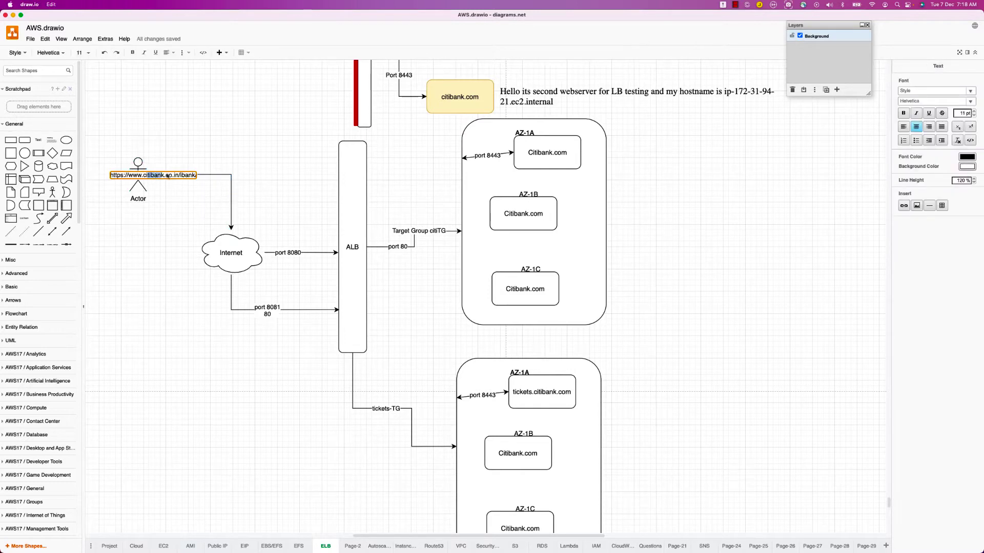
{"action": "left_click", "coordinate": [174, 208]}
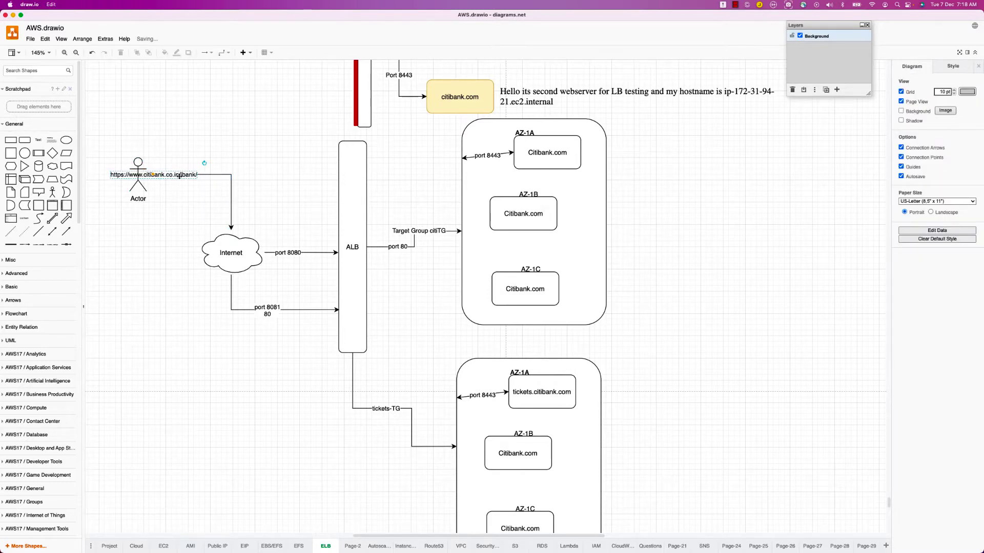
Step: Move the URL label along the connector, away from the Actor figure to the bend above the Internet cloud
{"action": "left_click", "coordinate": [179, 176]}
{"action": "left_click_drag", "start_coordinate": [180, 176], "coordinate": [233, 177]}
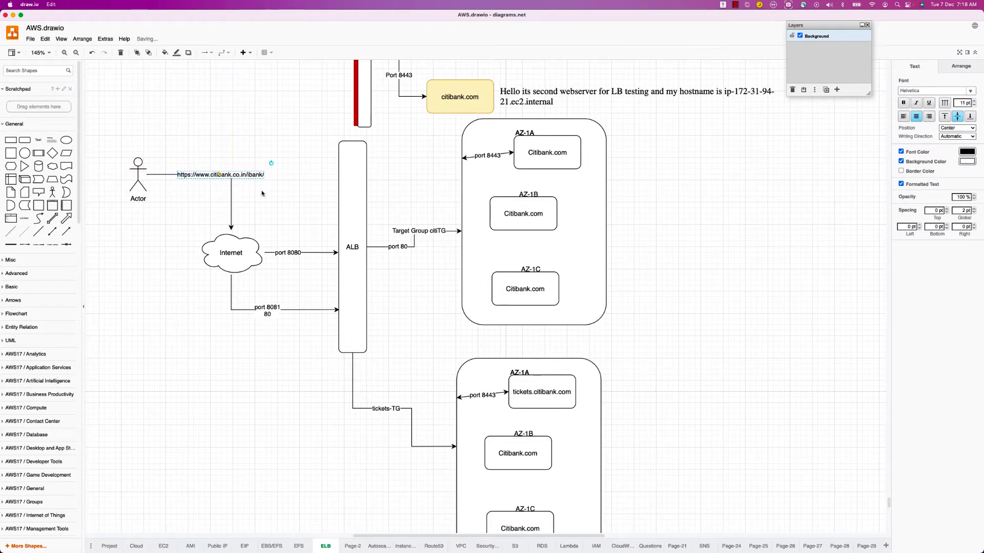
{"action": "left_click", "coordinate": [262, 194]}
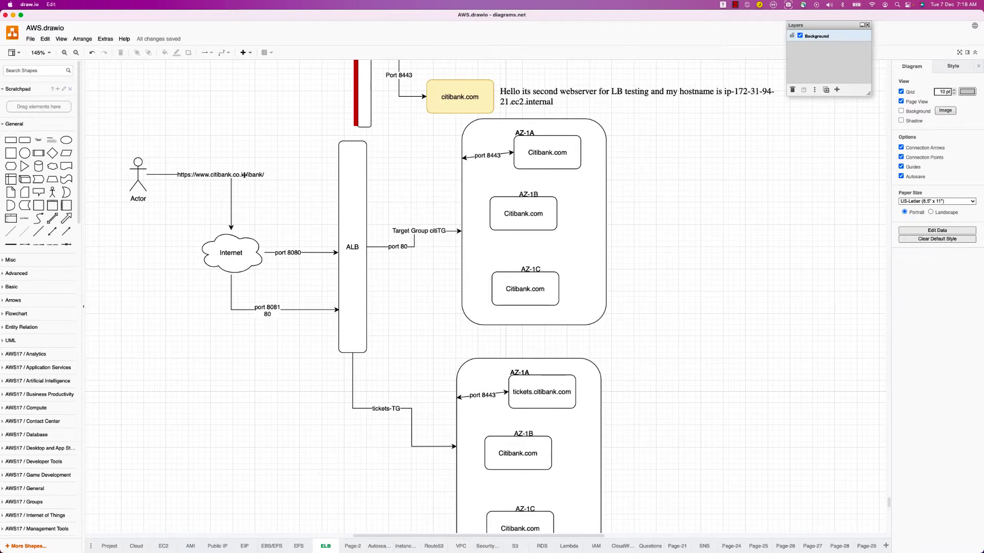
{"action": "left_click", "coordinate": [243, 175]}
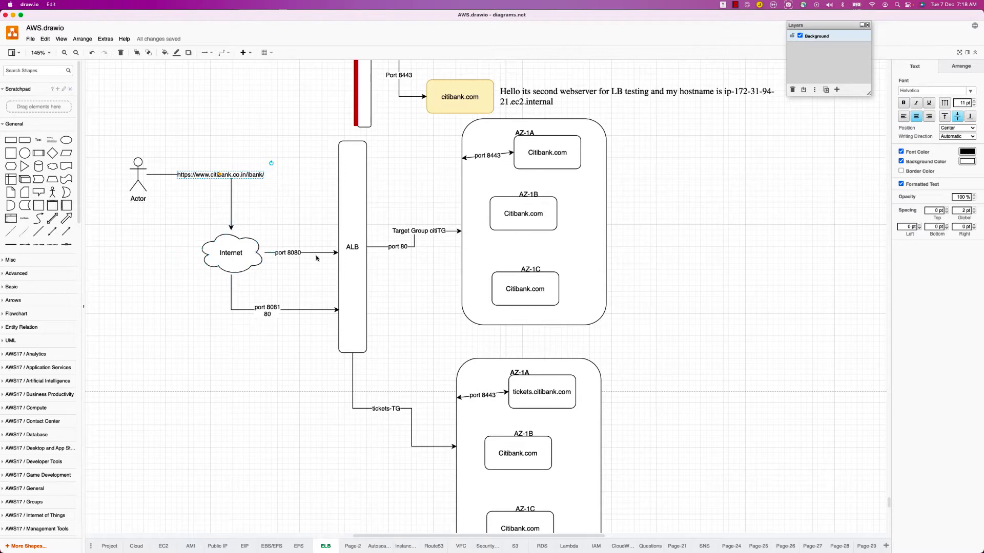
Step: Relabel the upper Internet-to-ALB connector "Port 80" and delete the lower Internet-to-ALB connector with its label
{"action": "double_click", "coordinate": [291, 255]}
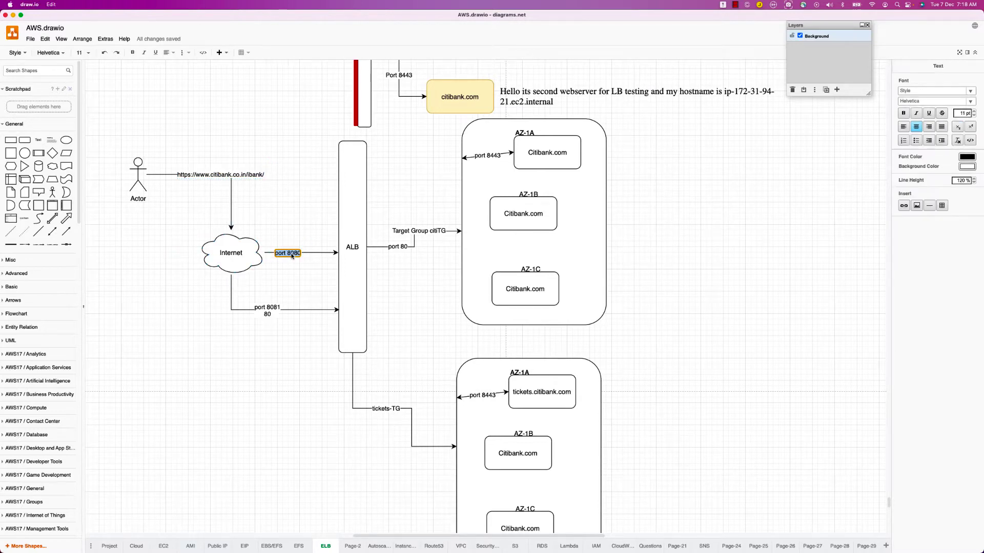
{"action": "type", "text": "Port 80"}
{"action": "double_click", "coordinate": [267, 308]}
{"action": "type", "text": "Port"}
{"action": "key", "text": "Escape"}
{"action": "scroll", "coordinate": [246, 333], "scroll_direction": "up", "scroll_amount": 2}
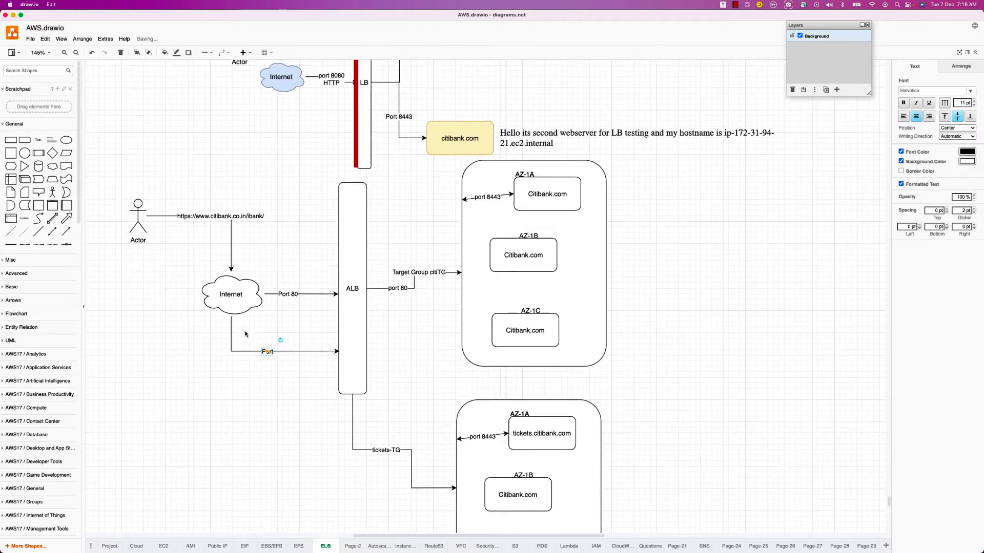
{"action": "left_click", "coordinate": [243, 351]}
{"action": "key", "text": "Delete"}
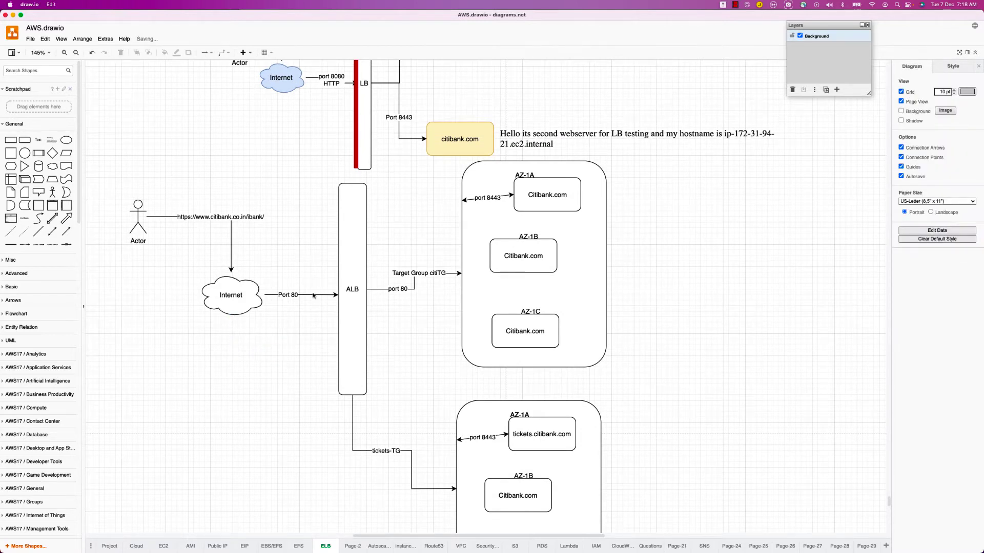
Step: Relabel the "Target Group citiTG" text on the connector from the ALB to the upper target group as "ibank"
{"action": "left_click", "coordinate": [353, 294]}
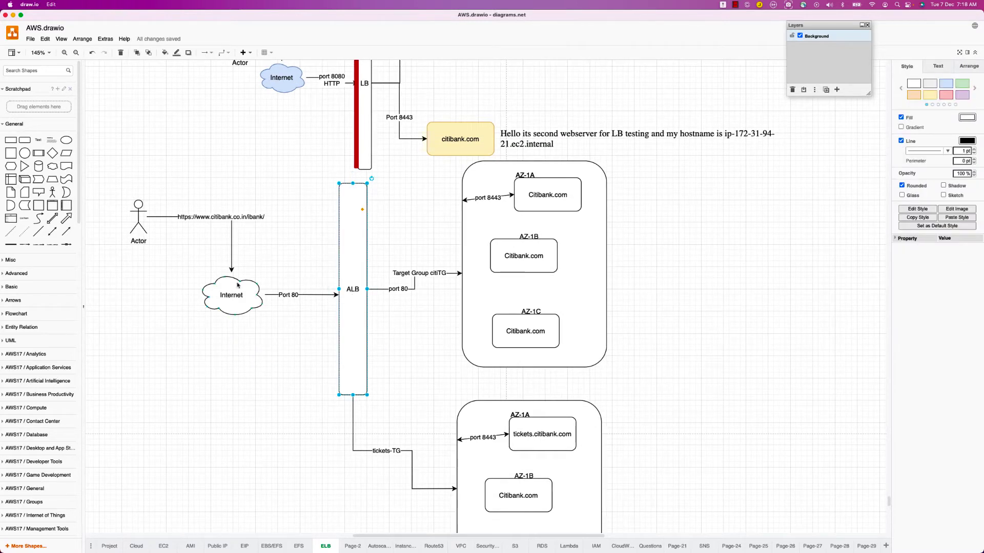
{"action": "left_click", "coordinate": [245, 217]}
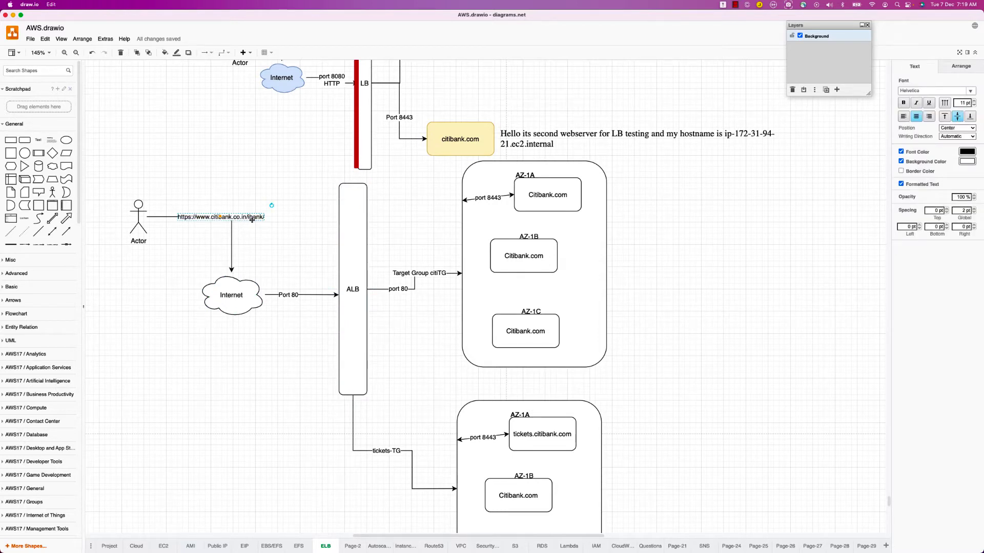
{"action": "left_click", "coordinate": [490, 281]}
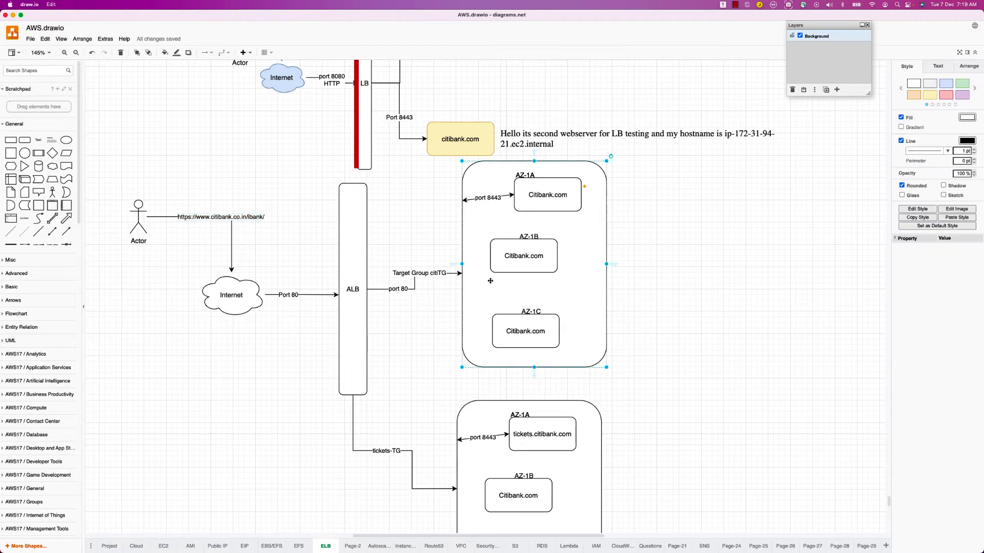
{"action": "double_click", "coordinate": [426, 274]}
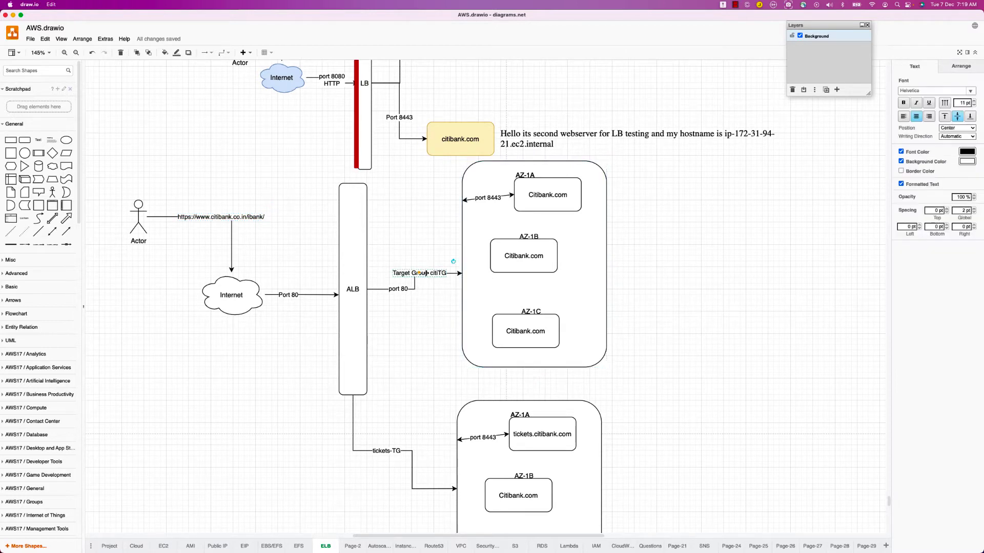
{"action": "type", "text": "ibank"}
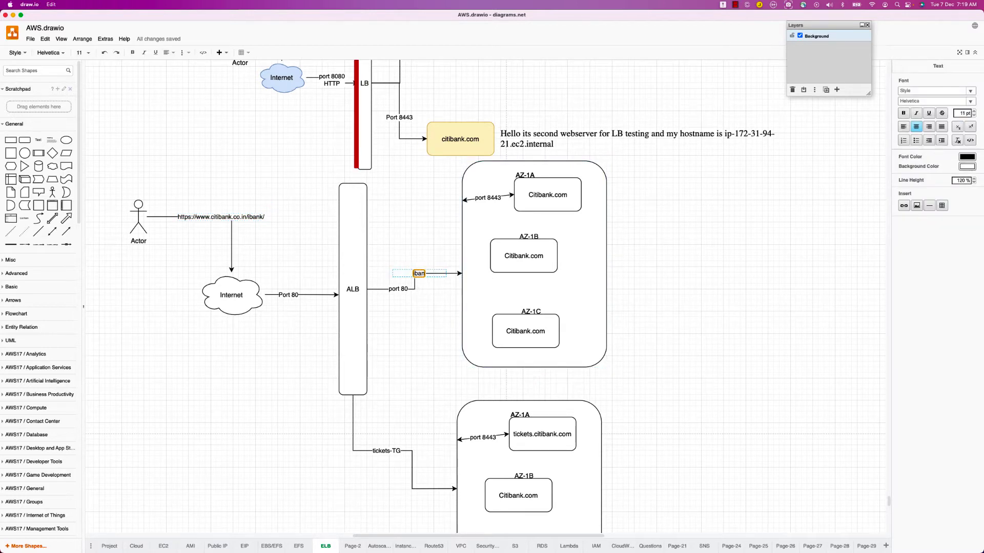
{"action": "left_click", "coordinate": [410, 307]}
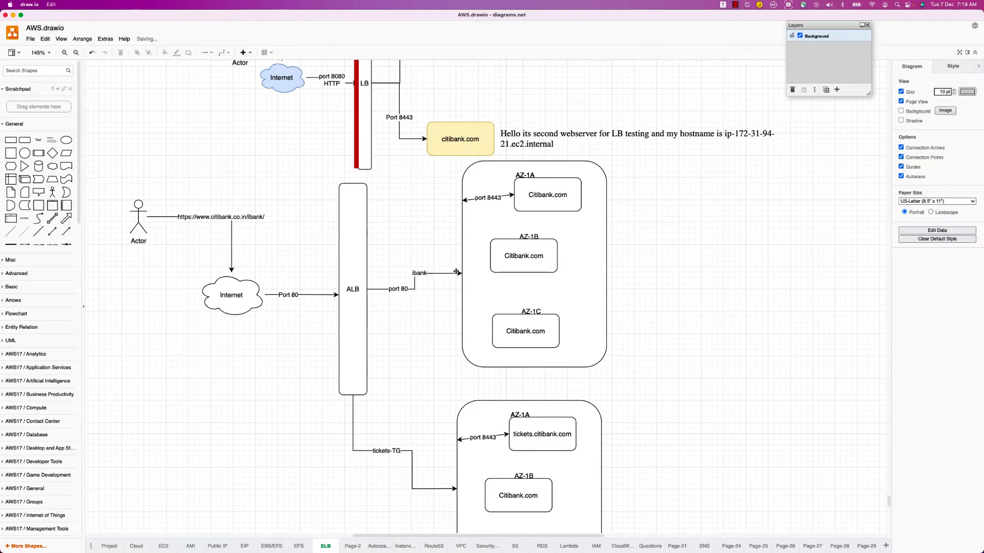
{"action": "left_click", "coordinate": [475, 277]}
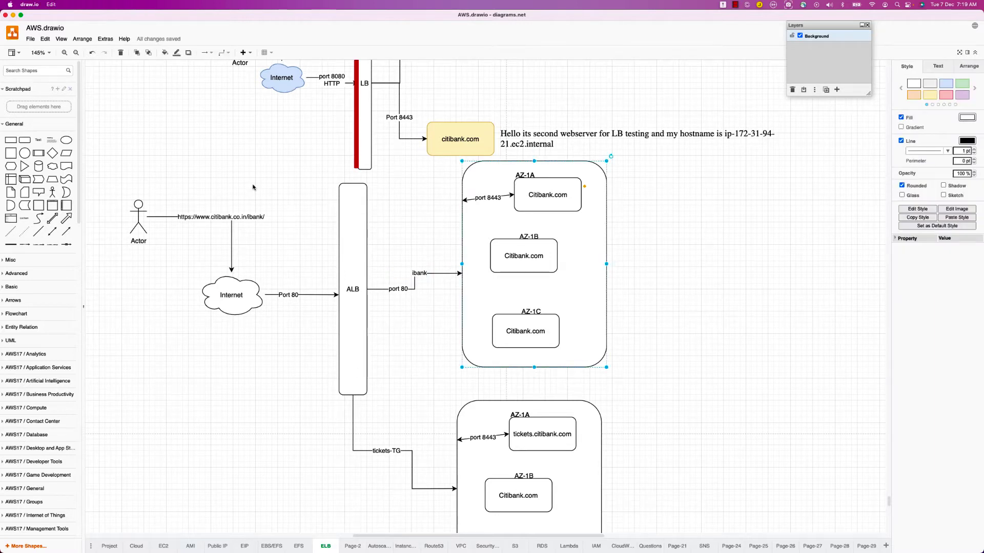
Step: Switch to Chrome and examine the path after the domain in the Citibank login page's address
{"action": "key", "text": "super+Tab"}
{"action": "left_click", "coordinate": [146, 32]}
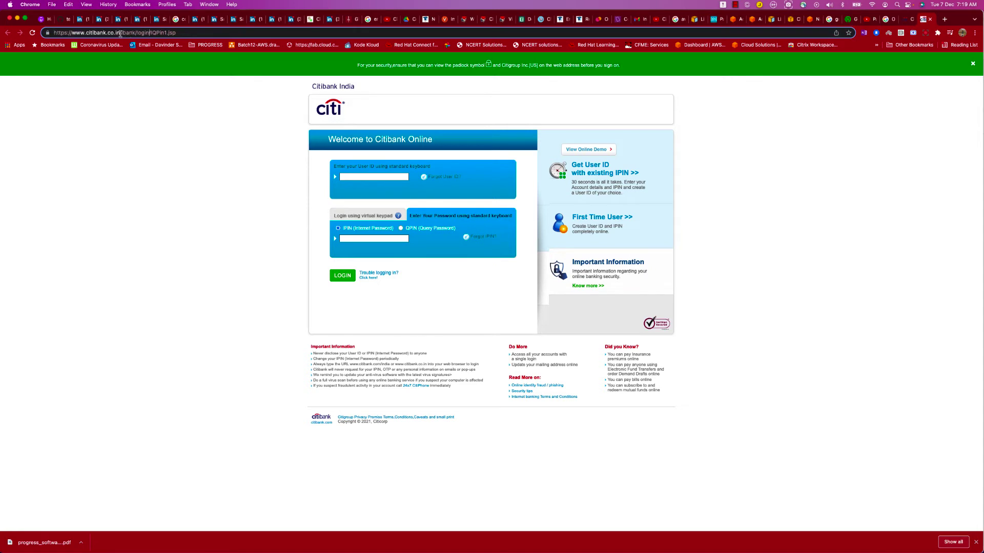
{"action": "left_click_drag", "start_coordinate": [121, 32], "coordinate": [316, 34]}
{"action": "key", "text": "Escape"}
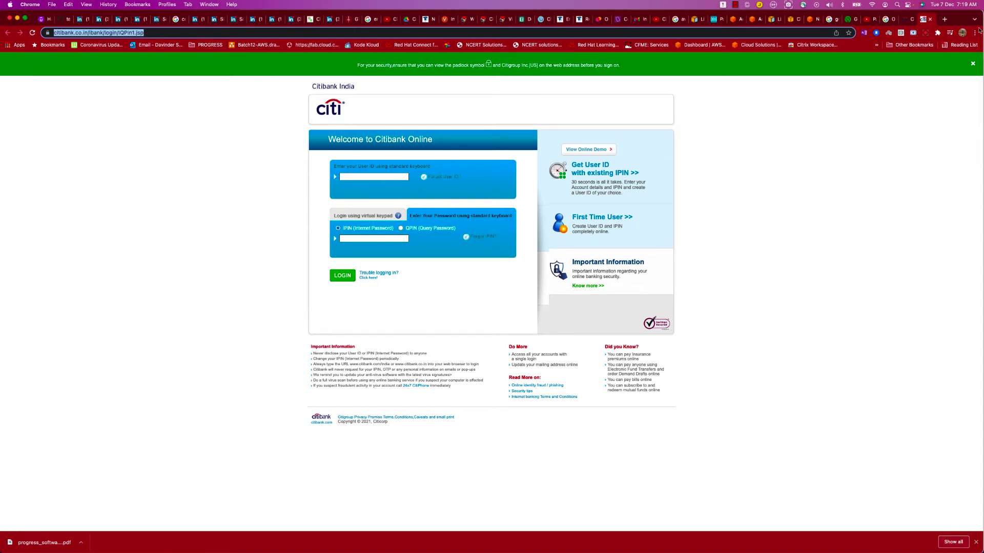
Step: Open the IndianOil Card application page from Citibank's Credit Cards section and copy "credit-card" from its address
{"action": "left_click", "coordinate": [906, 18]}
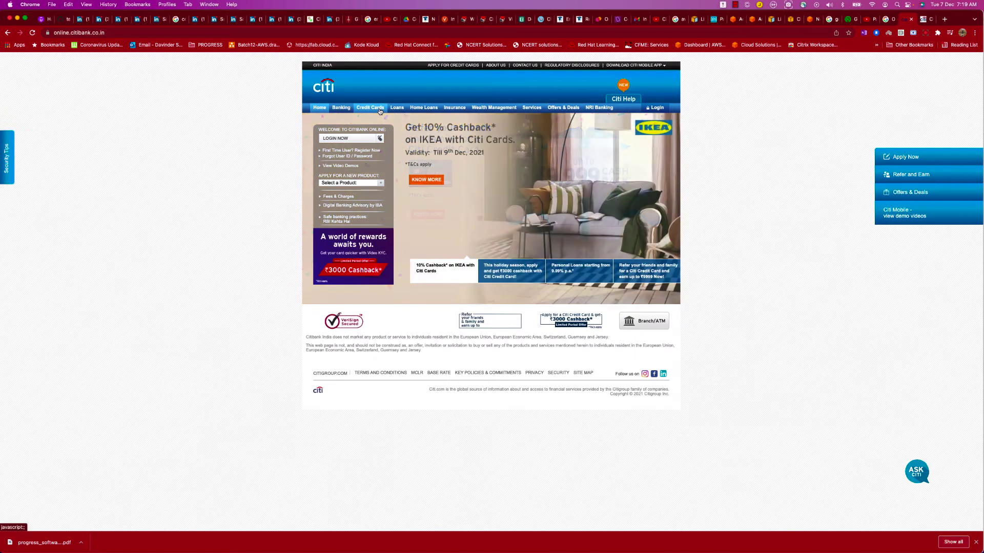
{"action": "mouse_move", "coordinate": [380, 112]}
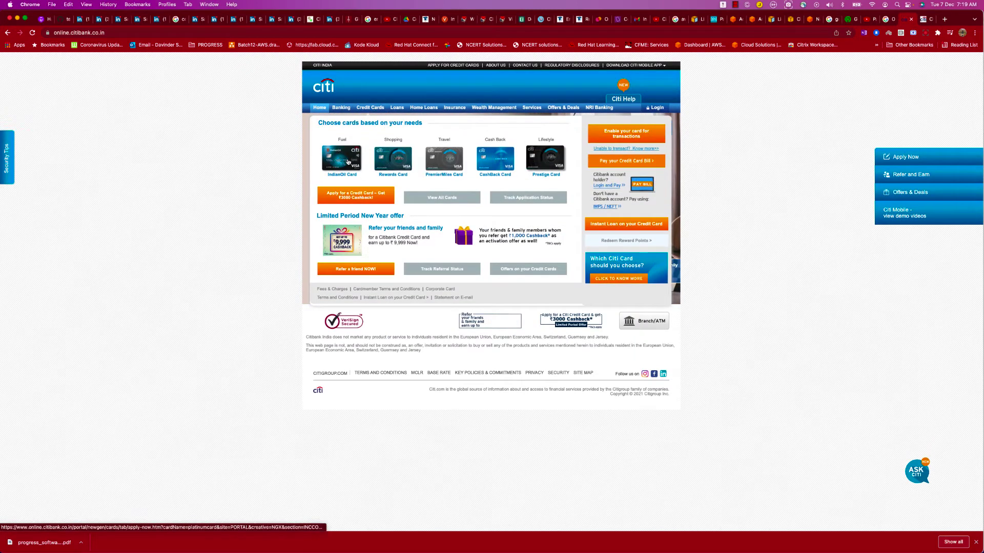
{"action": "left_click", "coordinate": [348, 162]}
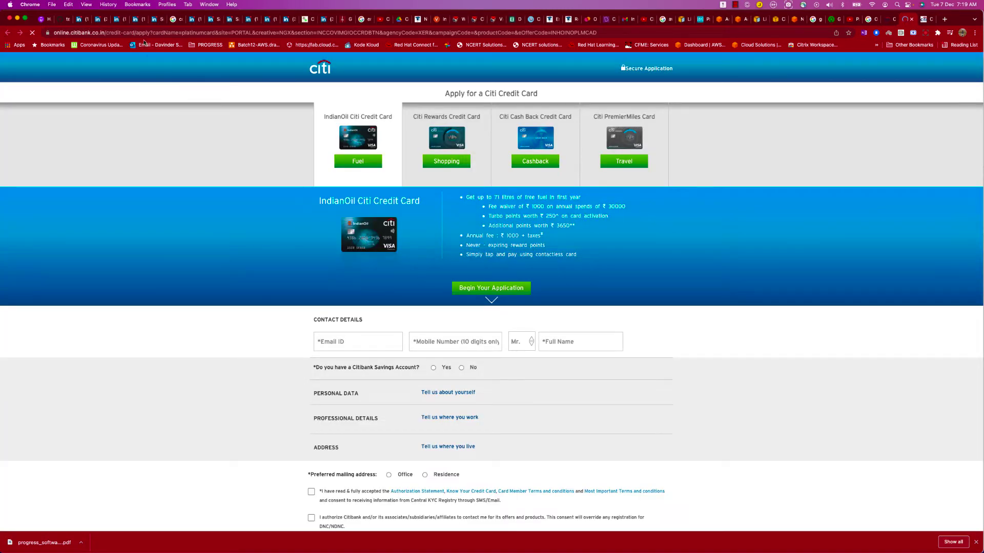
{"action": "left_click_drag", "start_coordinate": [134, 32], "coordinate": [104, 33]}
{"action": "key", "text": "super+c"}
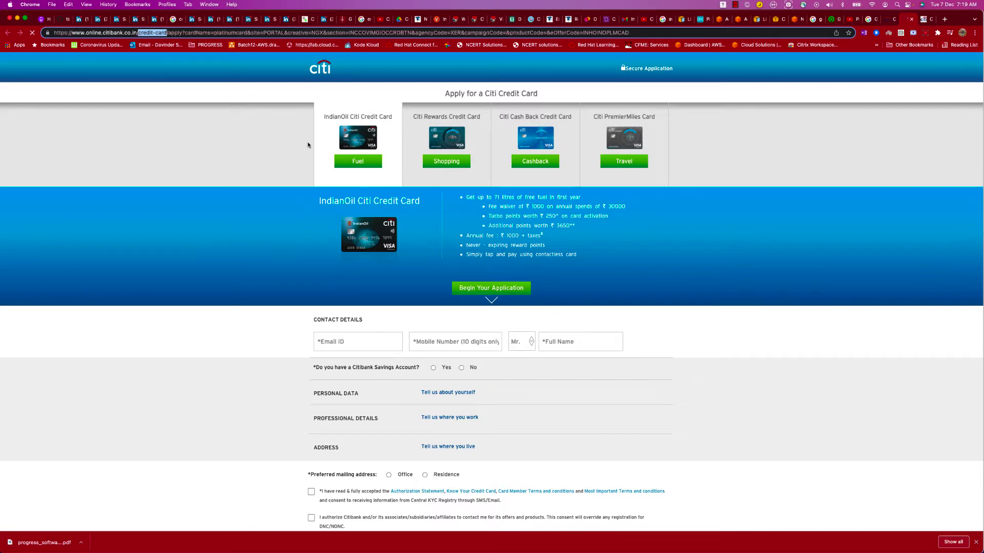
Step: Switch to draw.io and replace the "tickets-TG" label on the connector from the ALB to the lower target group with "credit-card"
{"action": "key", "text": "super+Tab"}
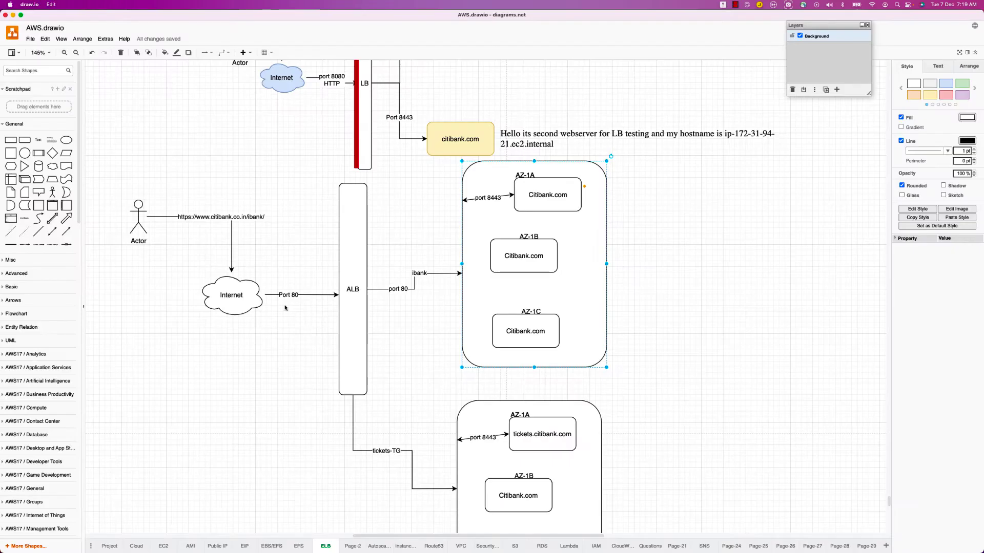
{"action": "double_click", "coordinate": [393, 458]}
{"action": "key", "text": "super+v"}
{"action": "left_click", "coordinate": [358, 505]}
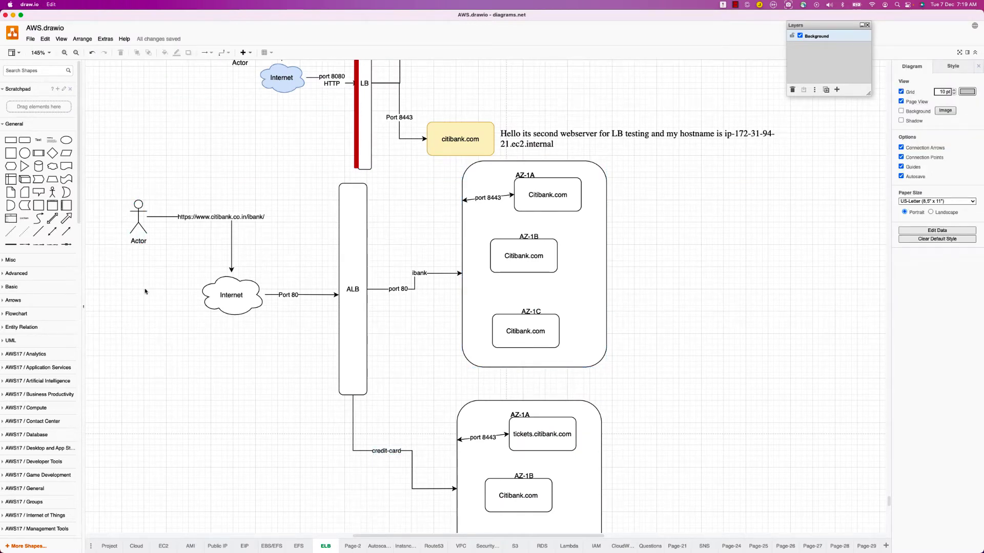
Step: Duplicate the Actor below the Internet cloud with a connector up to it, and copy the card page's URL through "/credit-card/" from Chrome
{"action": "left_click_drag", "start_coordinate": [52, 193], "coordinate": [235, 317]}
{"action": "key", "text": "super+Tab"}
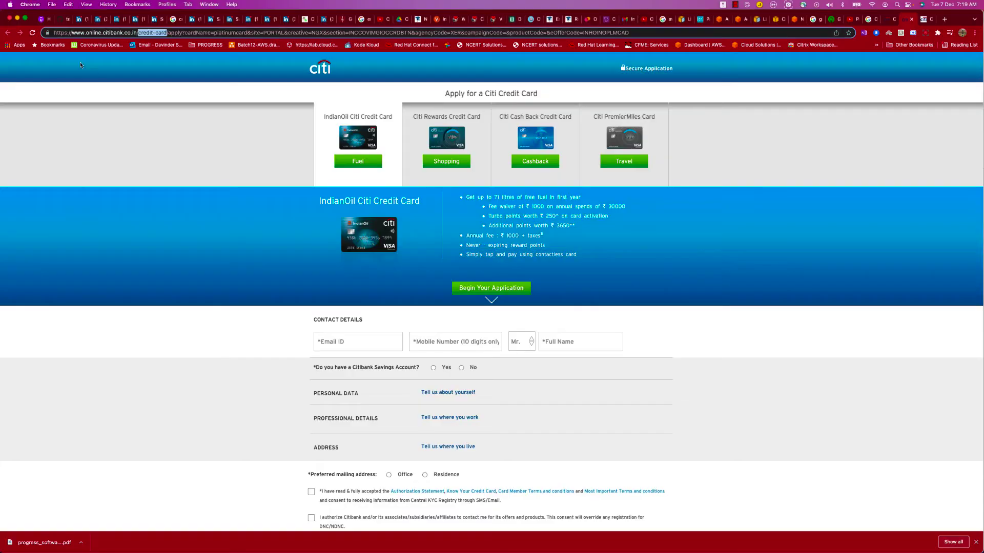
{"action": "left_click", "coordinate": [170, 33]}
{"action": "left_click_drag", "start_coordinate": [170, 33], "coordinate": [52, 33]}
{"action": "key", "text": "super+c"}
{"action": "key", "text": "super+Tab"}
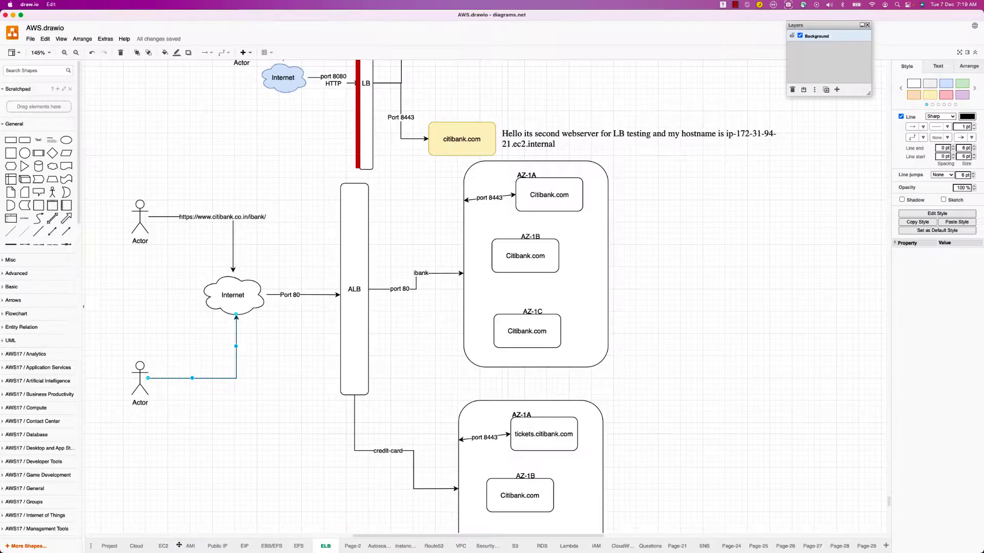
{"action": "double_click", "coordinate": [181, 379]}
{"action": "key", "text": "super+v"}
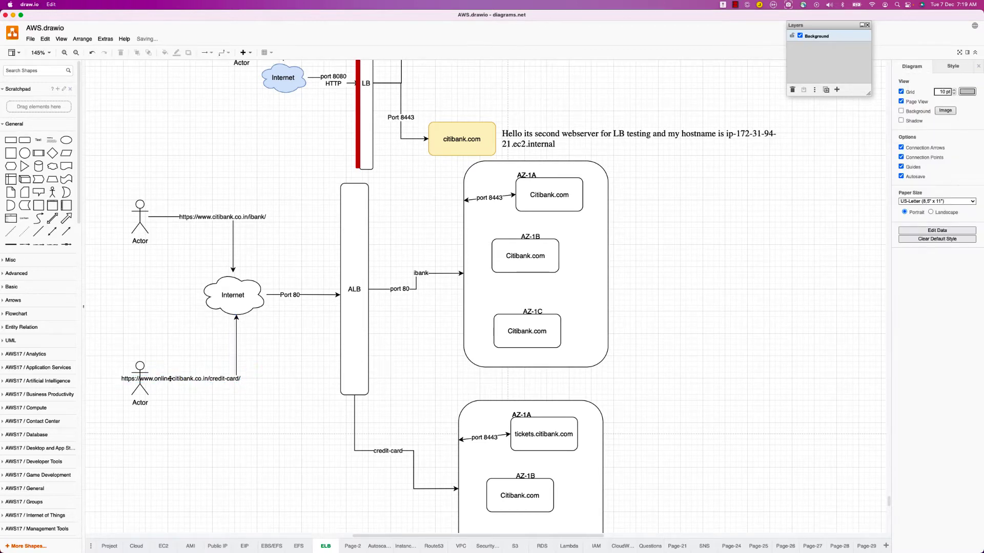
{"action": "left_click_drag", "start_coordinate": [170, 379], "coordinate": [207, 378]}
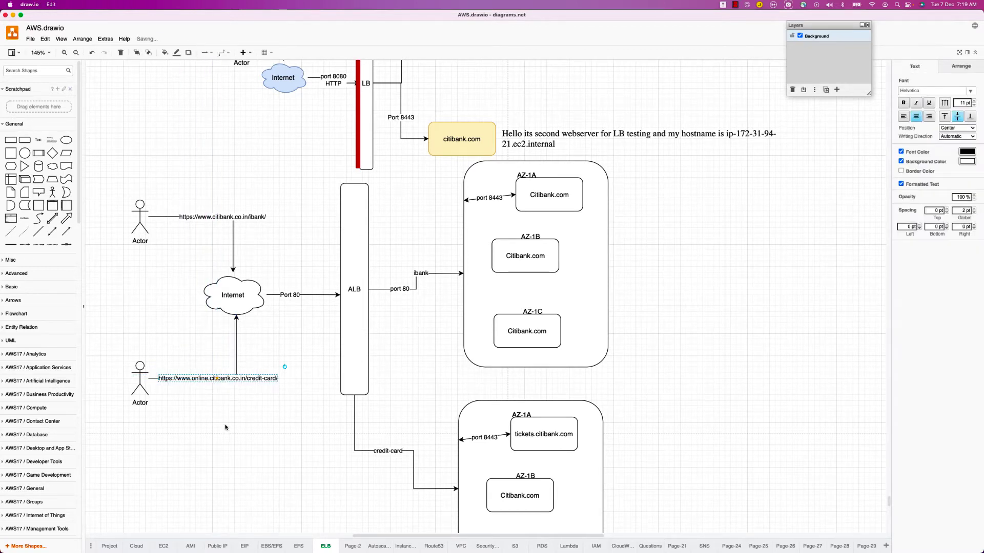
{"action": "left_click", "coordinate": [281, 376]}
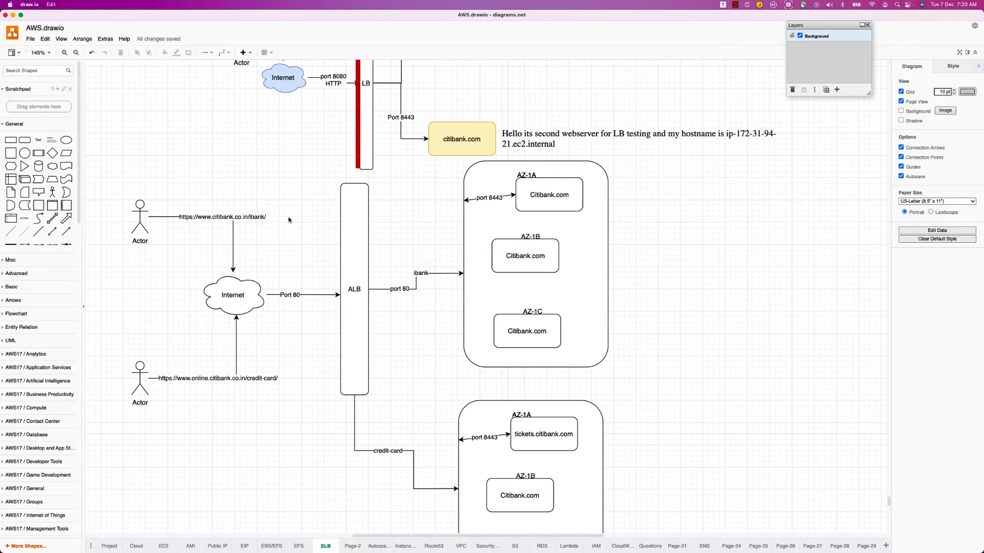
{"action": "scroll", "coordinate": [288, 220], "scroll_direction": "right", "scroll_amount": 3}
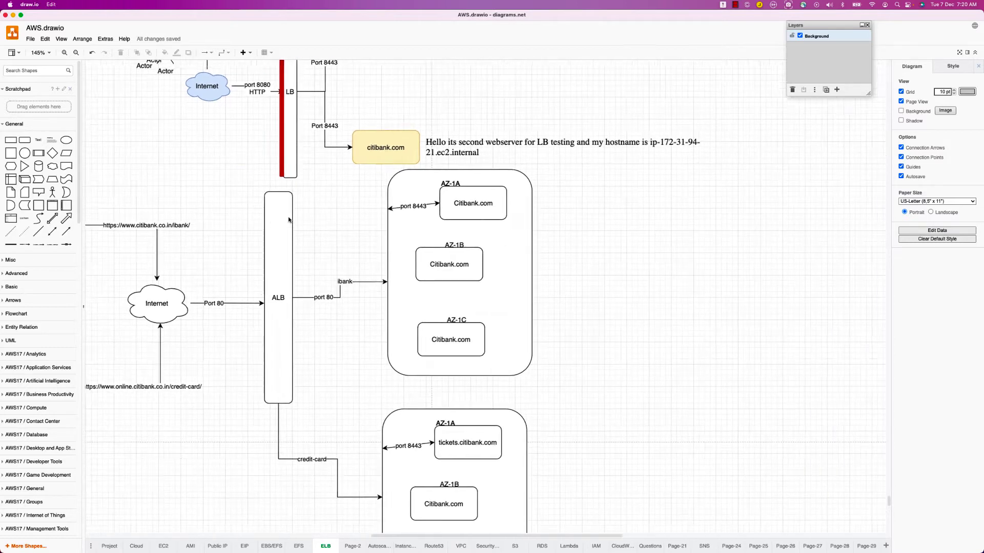
{"action": "scroll", "coordinate": [297, 254], "scroll_direction": "left", "scroll_amount": 3}
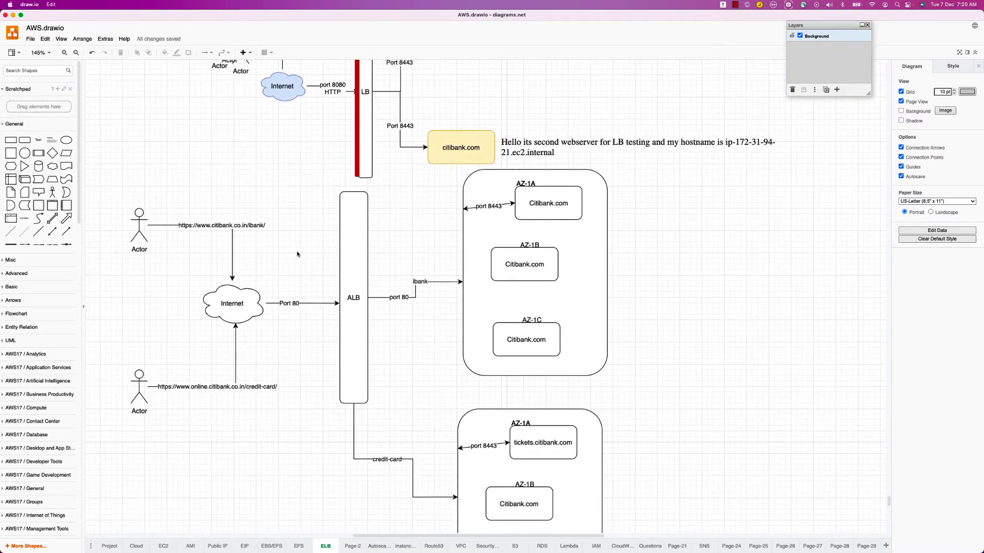
{"action": "scroll", "coordinate": [297, 255], "scroll_direction": "down", "scroll_amount": 2}
Step: Switch to Chrome and search Google for "layer 7 protocols"
{"action": "key", "text": "super+Tab"}
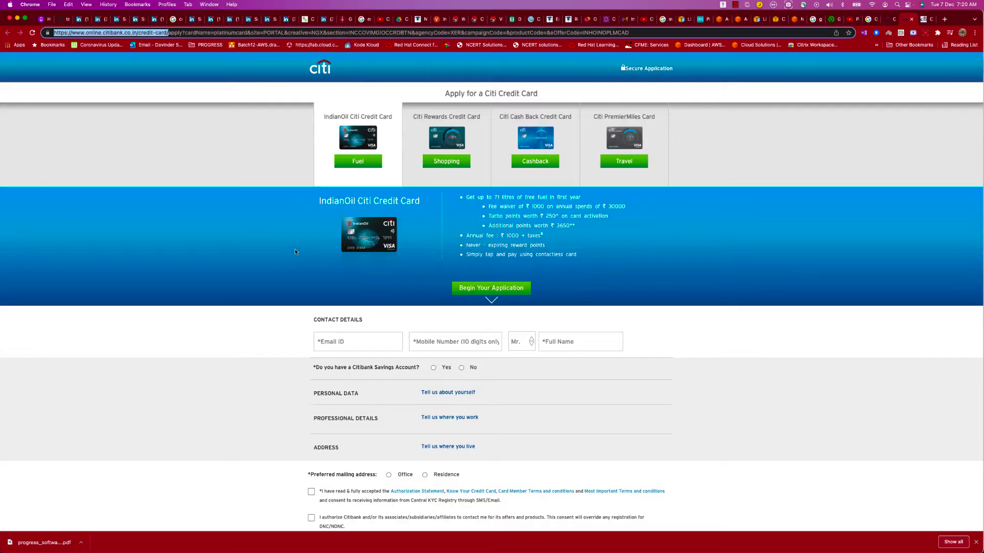
{"action": "left_click", "coordinate": [406, 34]}
{"action": "type", "text": "lay"}
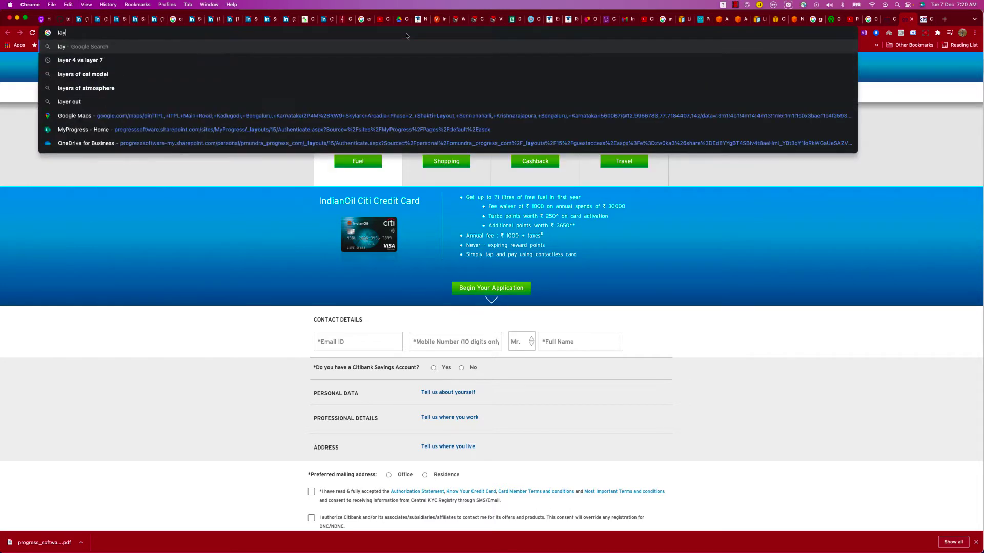
{"action": "type", "text": "er 7"}
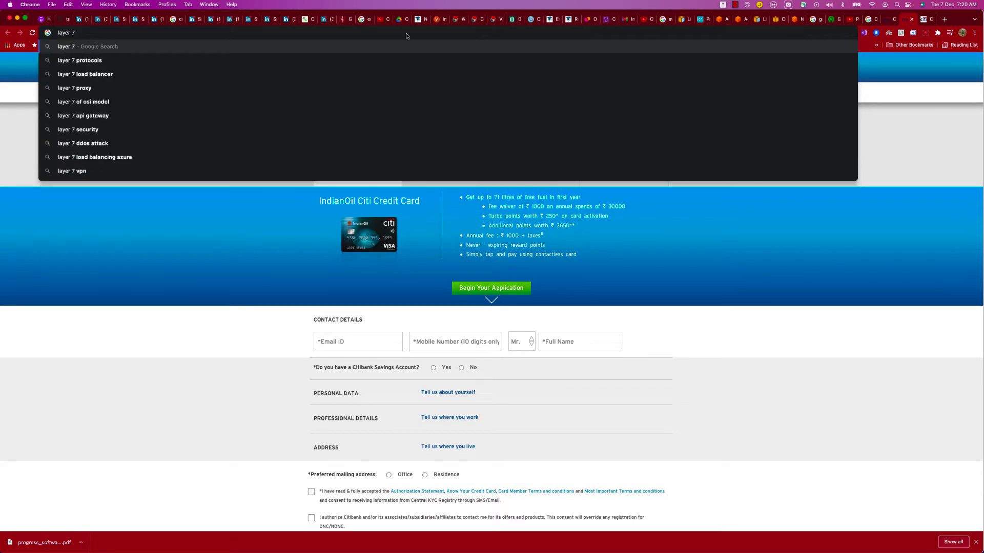
{"action": "key", "text": "Down"}
{"action": "key", "text": "Down"}
{"action": "key", "text": "Down"}
{"action": "key", "text": "Down"}
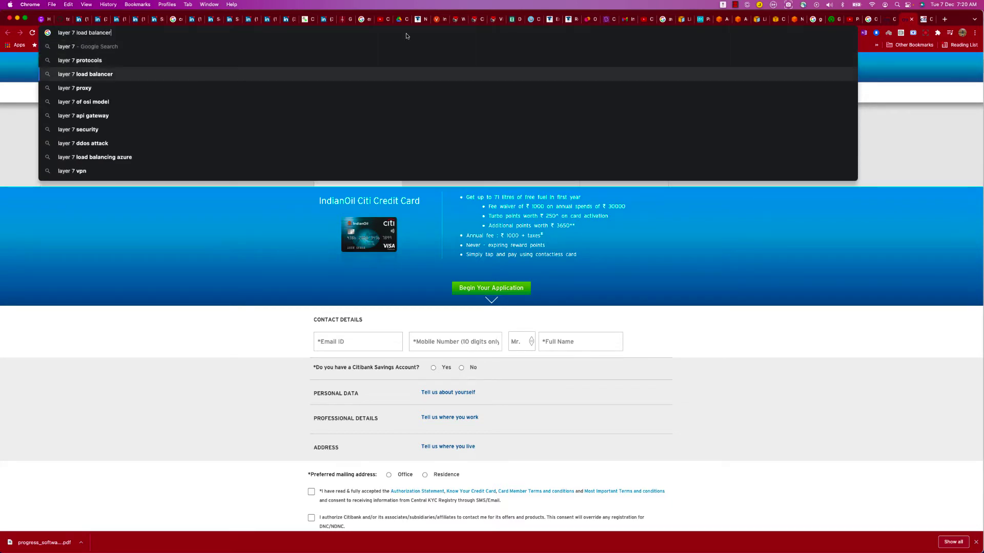
{"action": "key", "text": "Up"}
{"action": "key", "text": "Up"}
{"action": "key", "text": "Up"}
{"action": "key", "text": "Return"}
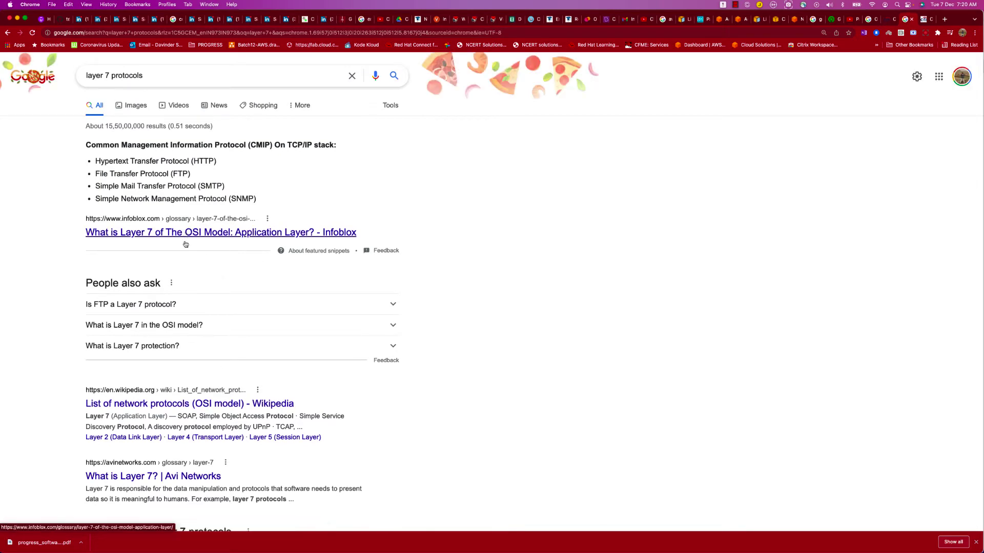
Step: Open the Avi Networks "What is Layer 7?" result in a new tab and examine its OSI model diagram and layer descriptions
{"action": "scroll", "coordinate": [183, 348], "scroll_direction": "down", "scroll_amount": 3}
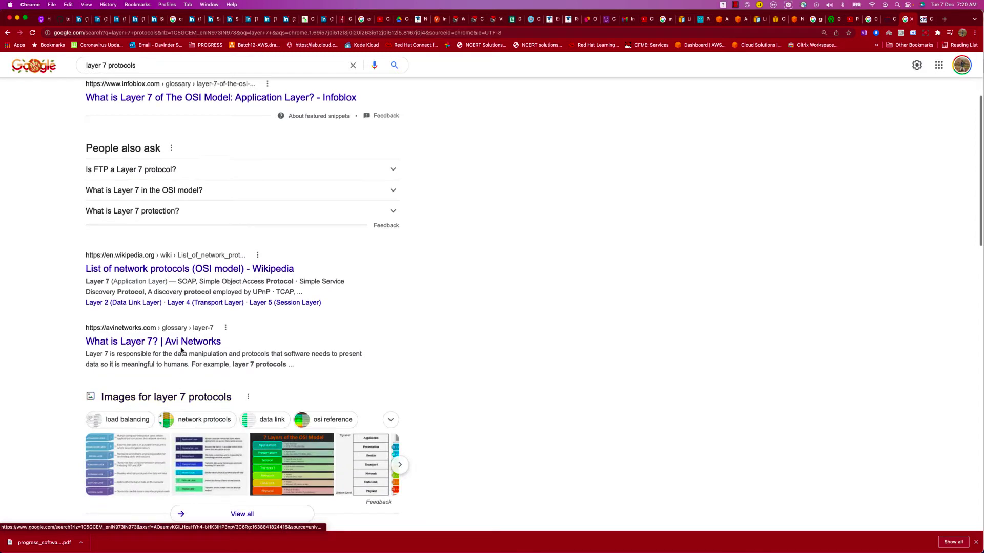
{"action": "left_click", "coordinate": [183, 343], "text": "super"}
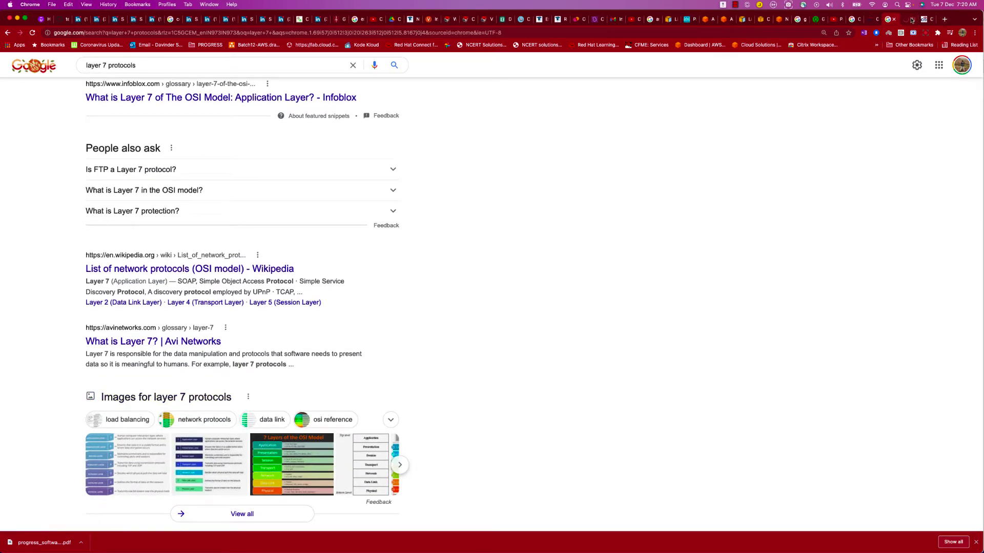
{"action": "left_click", "coordinate": [911, 20]}
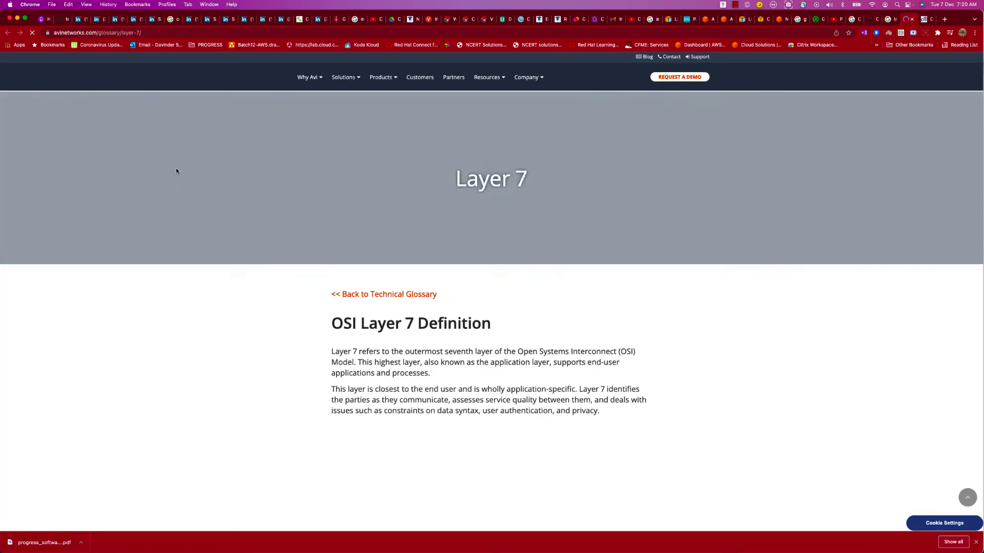
{"action": "scroll", "coordinate": [502, 348], "scroll_direction": "down", "scroll_amount": 4}
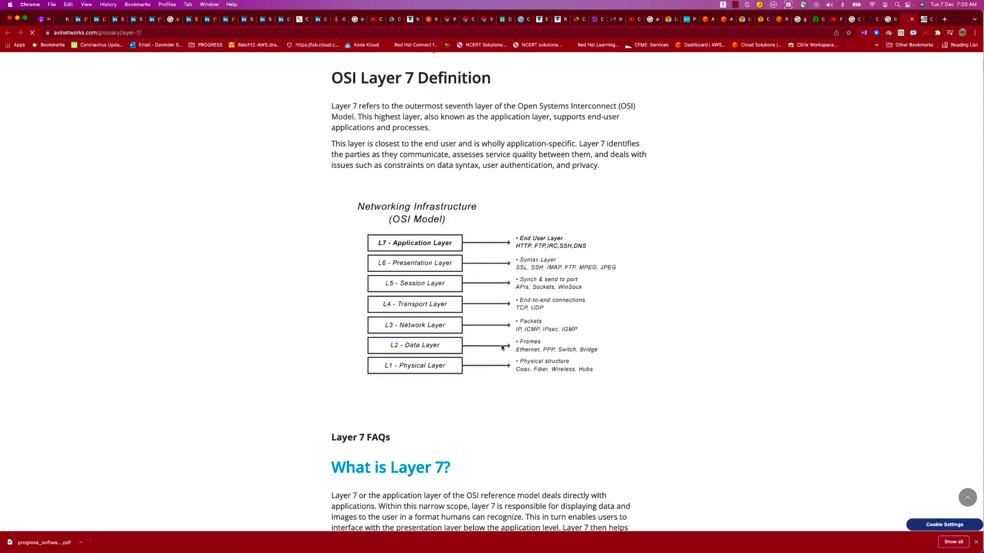
{"action": "scroll", "coordinate": [487, 367], "scroll_direction": "down", "scroll_amount": 8}
{"action": "scroll", "coordinate": [487, 367], "scroll_direction": "down", "scroll_amount": 10}
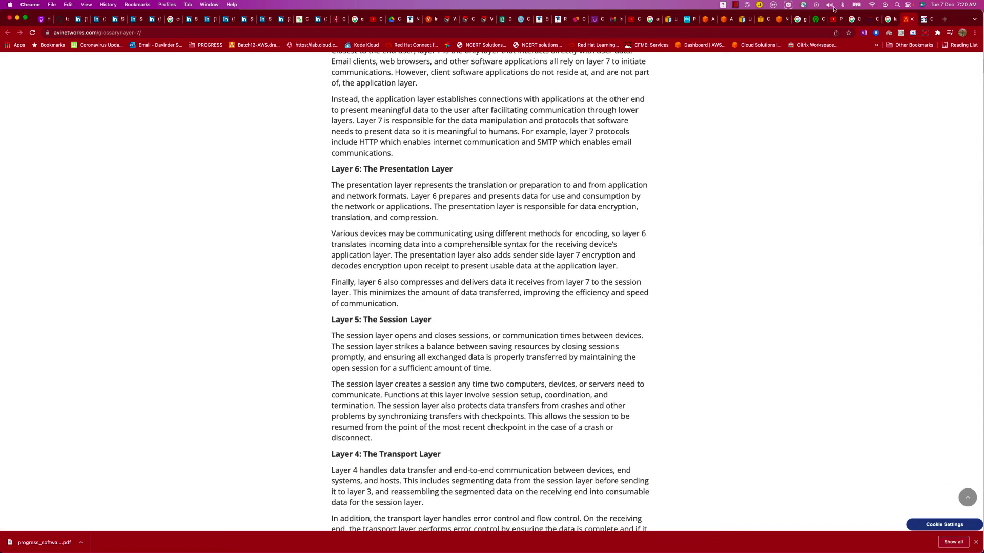
Step: Return to the Google results and change the search to "layer 7 HTTP headers"
{"action": "left_click", "coordinate": [890, 19]}
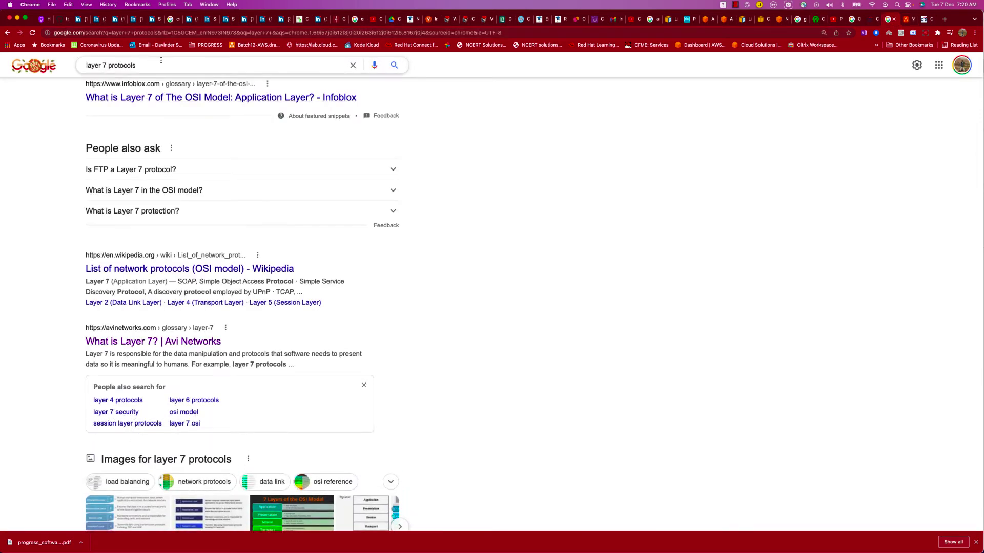
{"action": "double_click", "coordinate": [113, 65]}
{"action": "type", "text": "HTTP("}
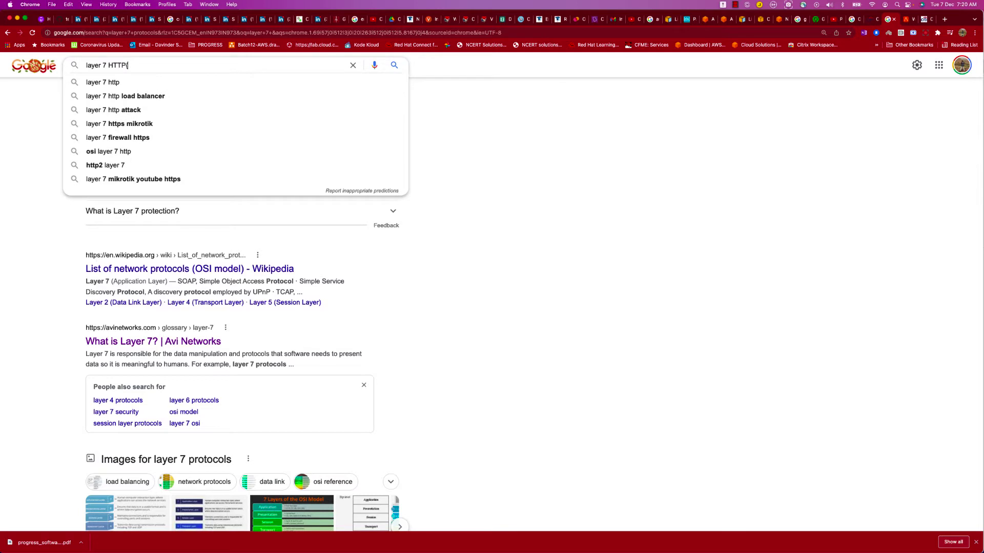
{"action": "key", "text": "BackSpace"}
{"action": "type", "text": "d"}
{"action": "key", "text": "BackSpace"}
{"action": "type", "text": "header"}
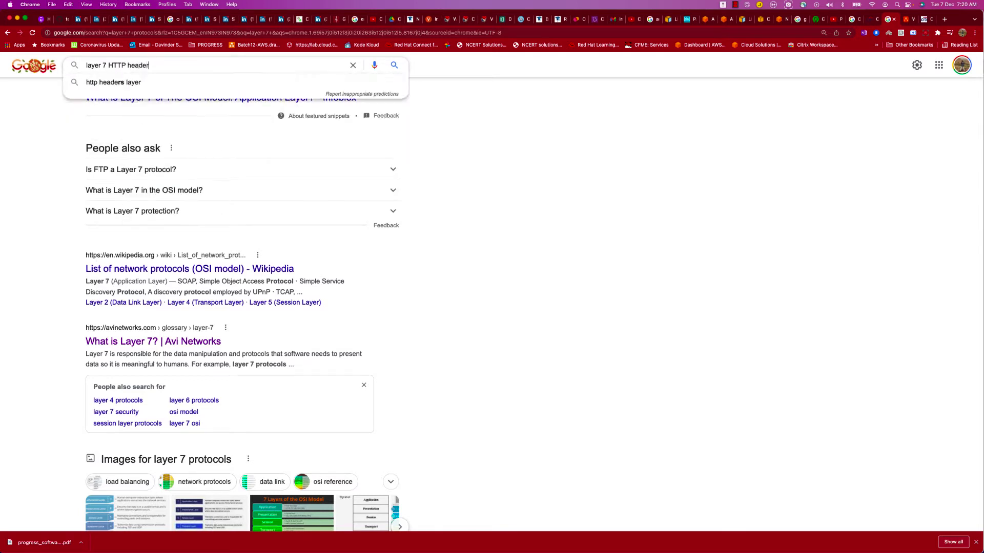
{"action": "type", "text": "s"}
{"action": "key", "text": "Return"}
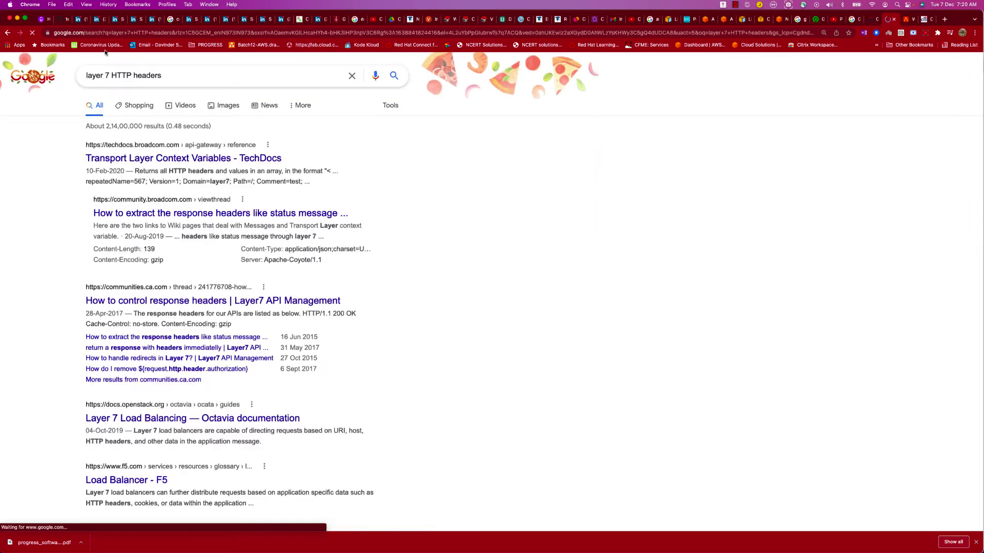
Step: Open the "Transport Layer Context Variables", "Layer 7 Load Balancing — Octavia documentation" and "CyberAces Module 2 - Networking - Layer 7" results in new tabs
{"action": "left_click", "coordinate": [197, 160], "text": "super"}
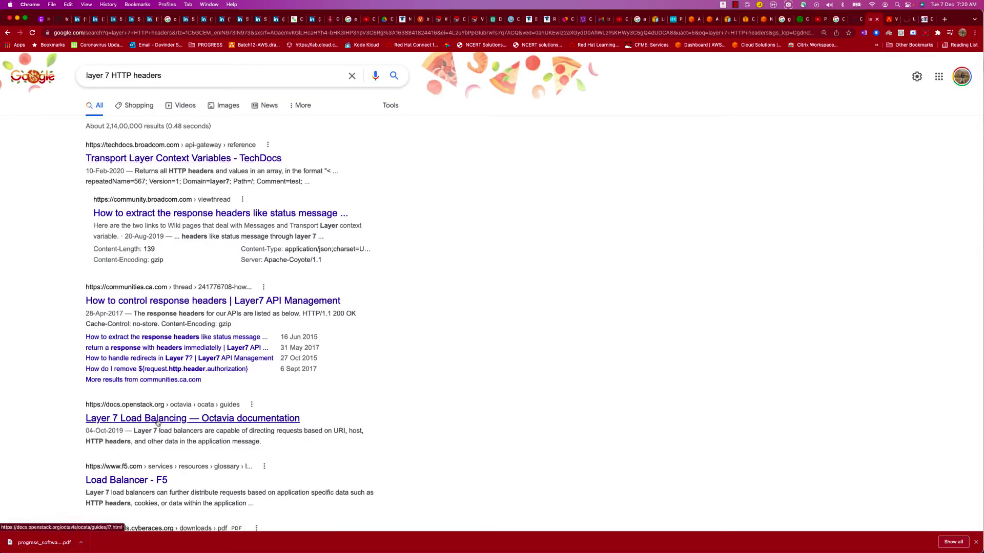
{"action": "scroll", "coordinate": [158, 422], "scroll_direction": "down", "scroll_amount": 3}
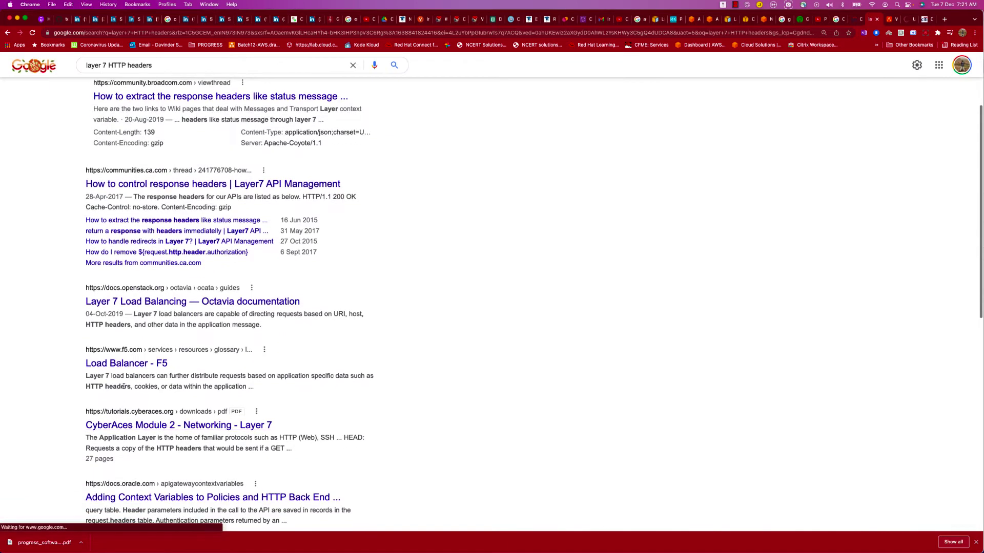
{"action": "left_click", "coordinate": [197, 306], "text": "super"}
{"action": "left_click", "coordinate": [168, 425], "text": "super"}
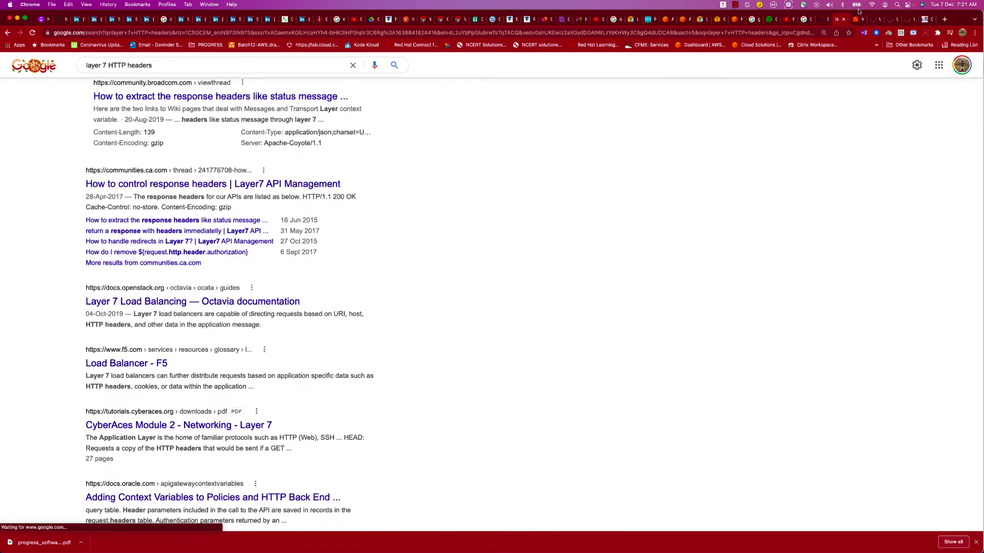
Step: View the CyberAces Module 2 Layer 7 PDF and look through pages 2 to 5 on the application layer and DNS
{"action": "left_click", "coordinate": [906, 22]}
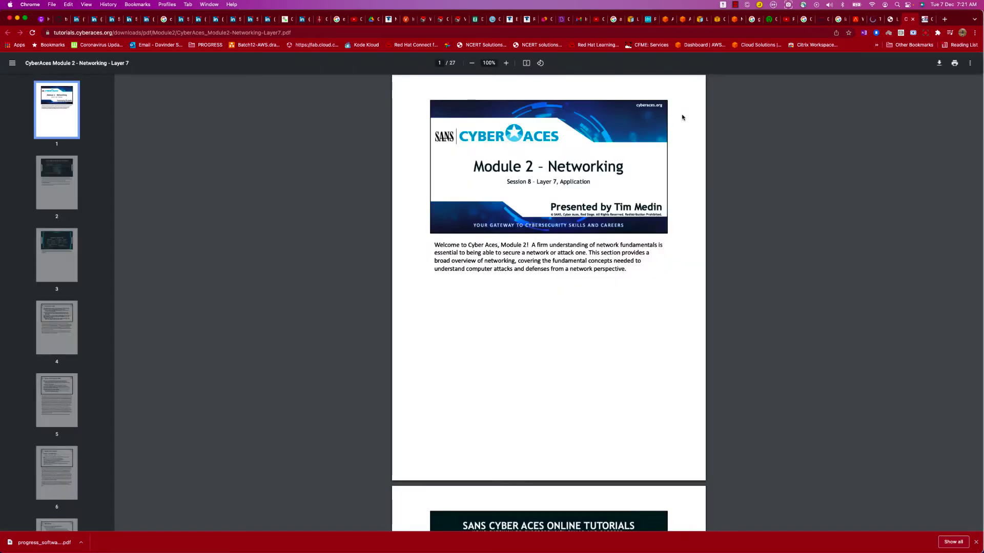
{"action": "left_click", "coordinate": [56, 188]}
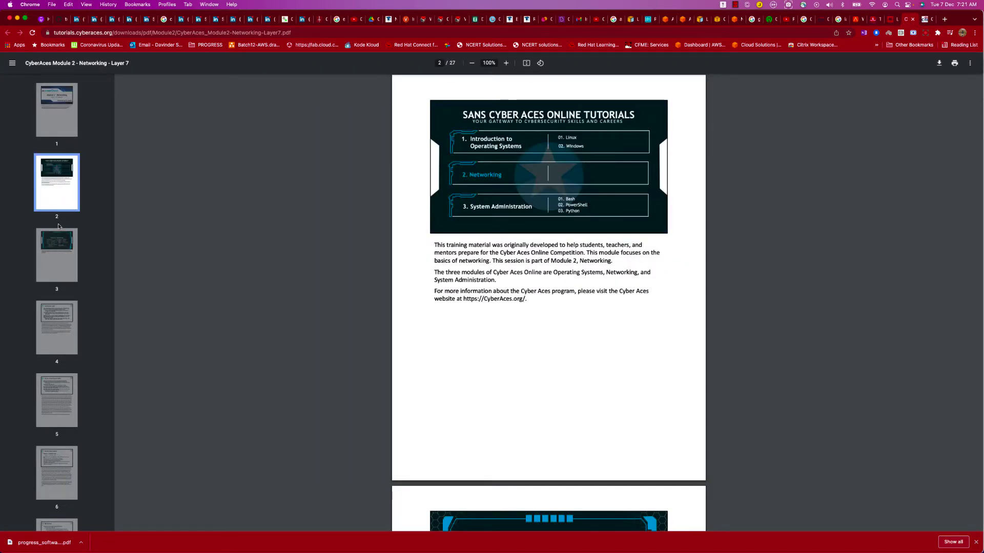
{"action": "left_click", "coordinate": [58, 277]}
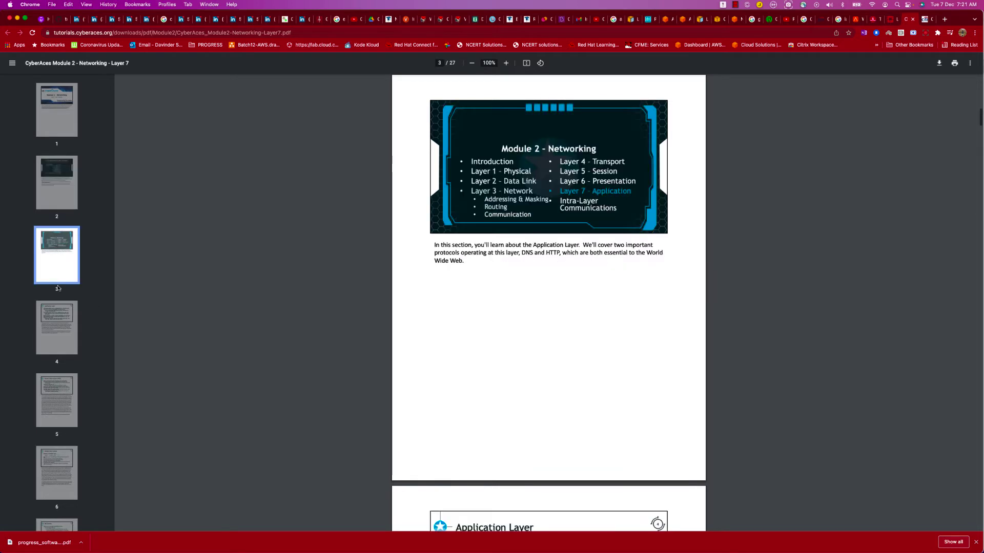
{"action": "left_click", "coordinate": [57, 328]}
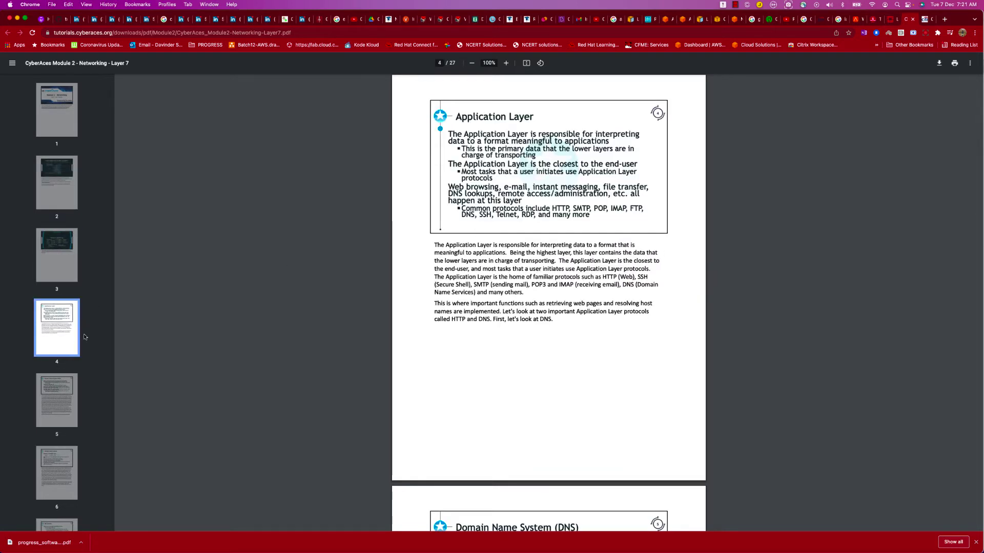
{"action": "left_click", "coordinate": [42, 417]}
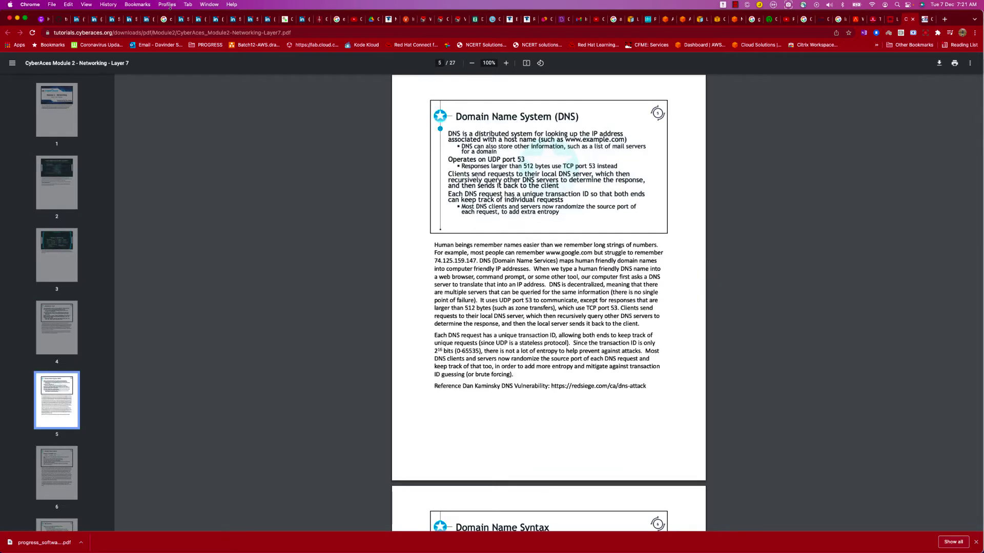
Step: Look through pages 6 to 8 of the CyberAces PDF on domain name syntax, DNS servers and record types
{"action": "scroll", "coordinate": [550, 314], "scroll_direction": "down", "scroll_amount": 6}
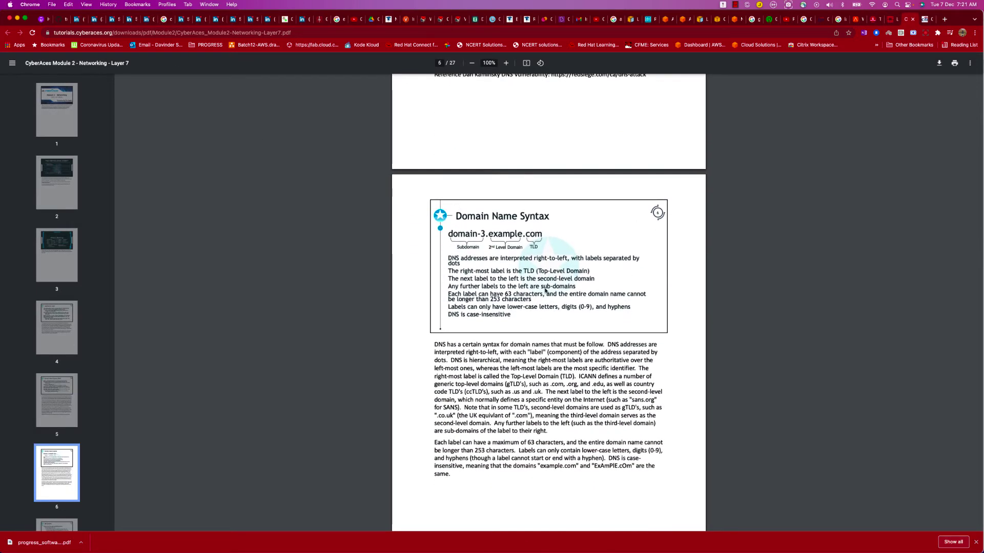
{"action": "scroll", "coordinate": [549, 286], "scroll_direction": "down", "scroll_amount": 8}
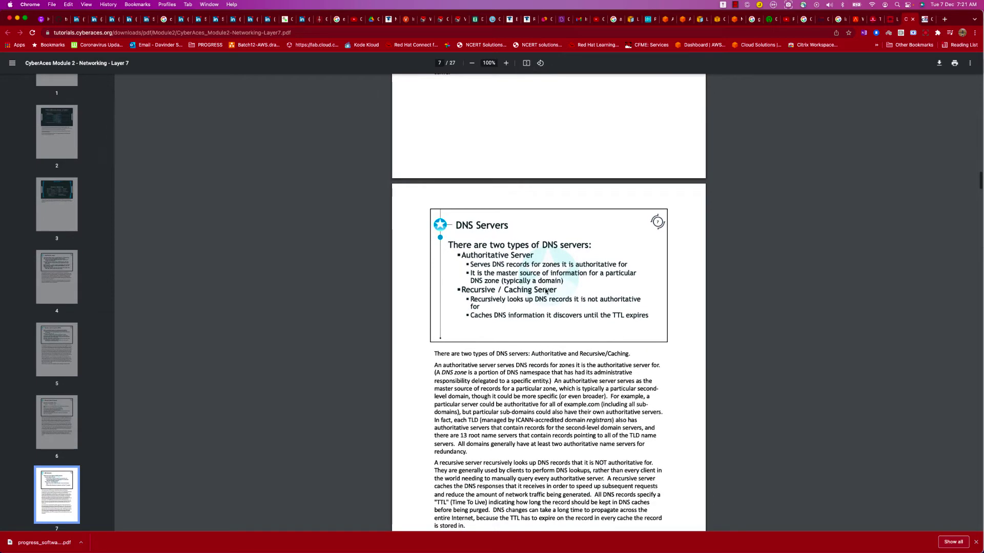
{"action": "scroll", "coordinate": [546, 292], "scroll_direction": "down", "scroll_amount": 8}
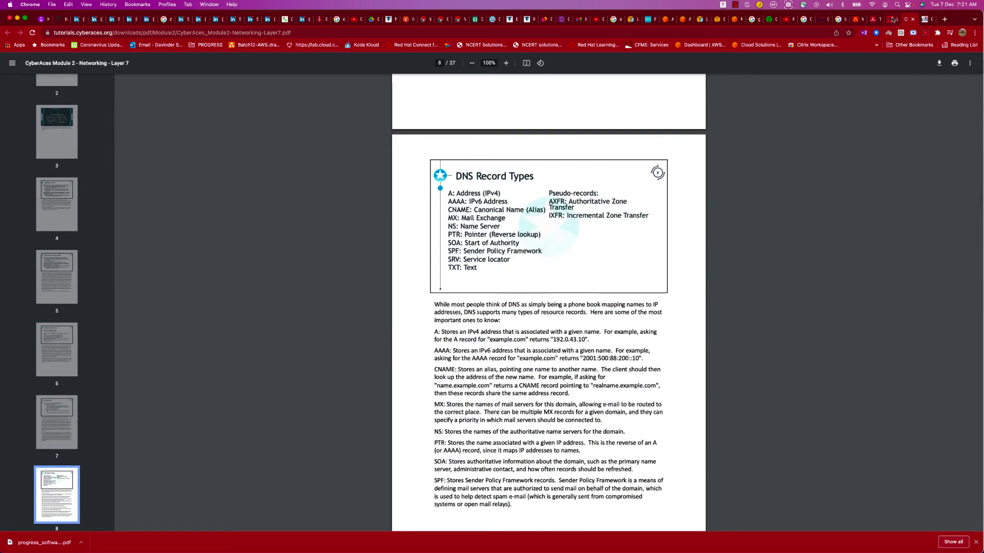
Step: View the Octavia layer 7 load balancing guide and examine its L7 rule types, highlighting the HOST_NAME and HEADER descriptions
{"action": "left_click", "coordinate": [892, 19]}
{"action": "scroll", "coordinate": [445, 242], "scroll_direction": "down", "scroll_amount": 5}
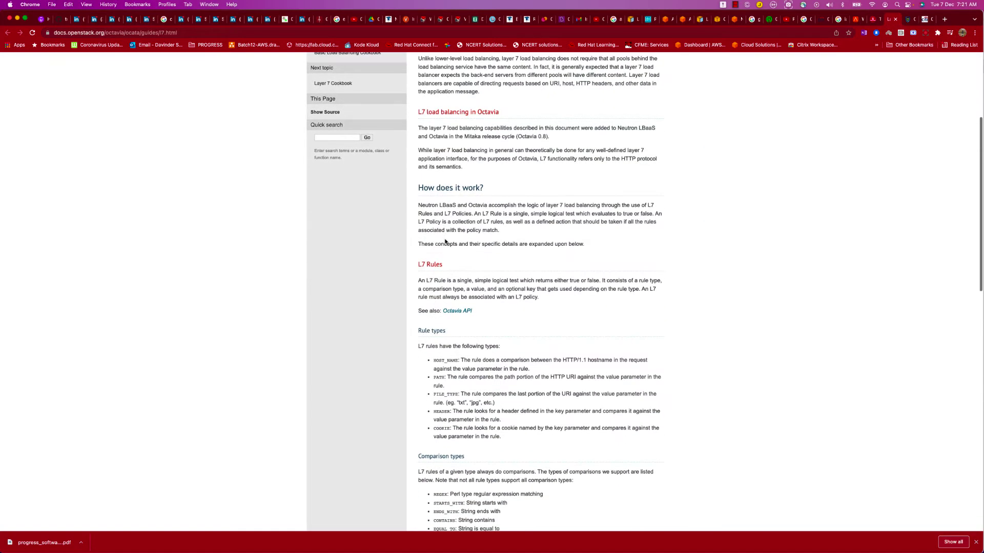
{"action": "scroll", "coordinate": [445, 242], "scroll_direction": "down", "scroll_amount": 3}
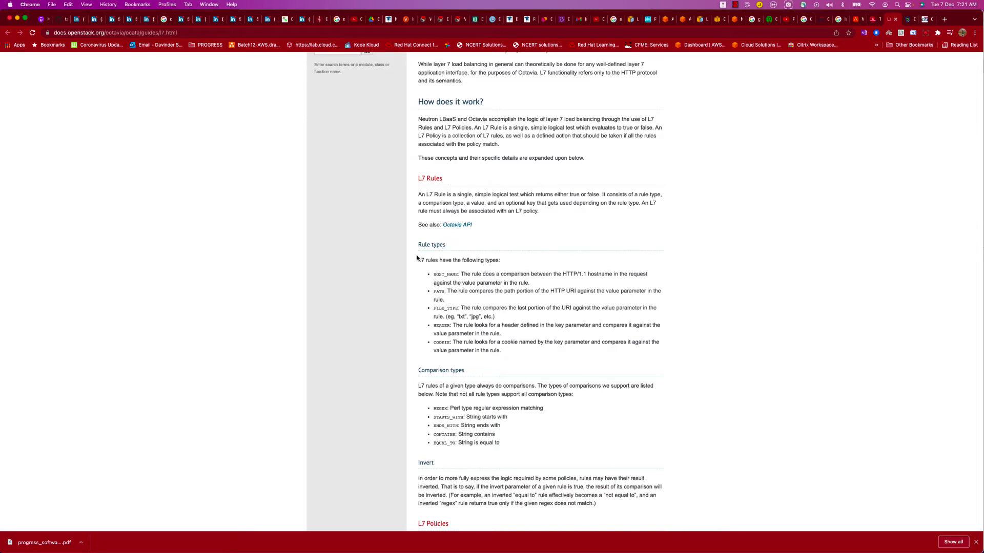
{"action": "left_click_drag", "start_coordinate": [418, 260], "coordinate": [616, 274]}
{"action": "left_click", "coordinate": [458, 275]}
{"action": "left_click", "coordinate": [463, 272]}
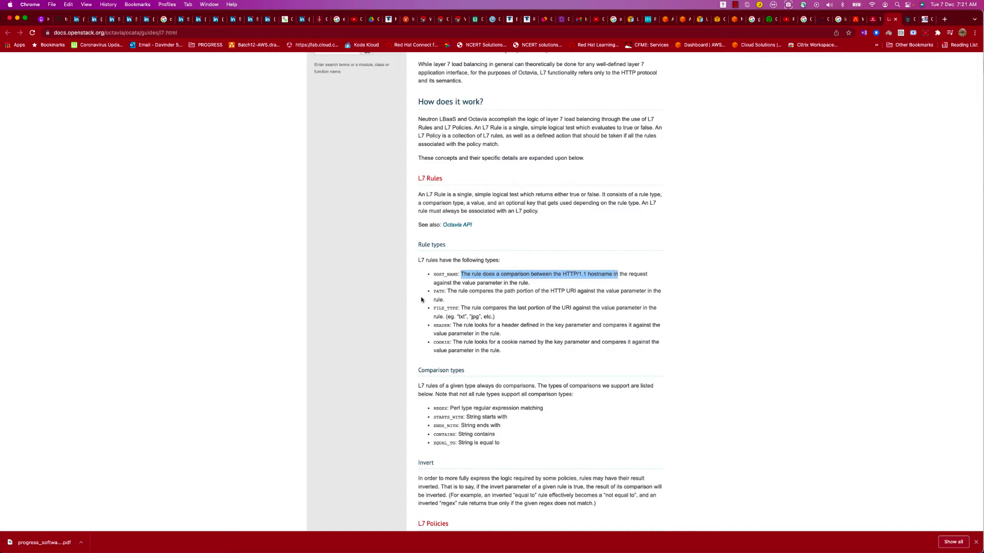
{"action": "left_click", "coordinate": [437, 291]}
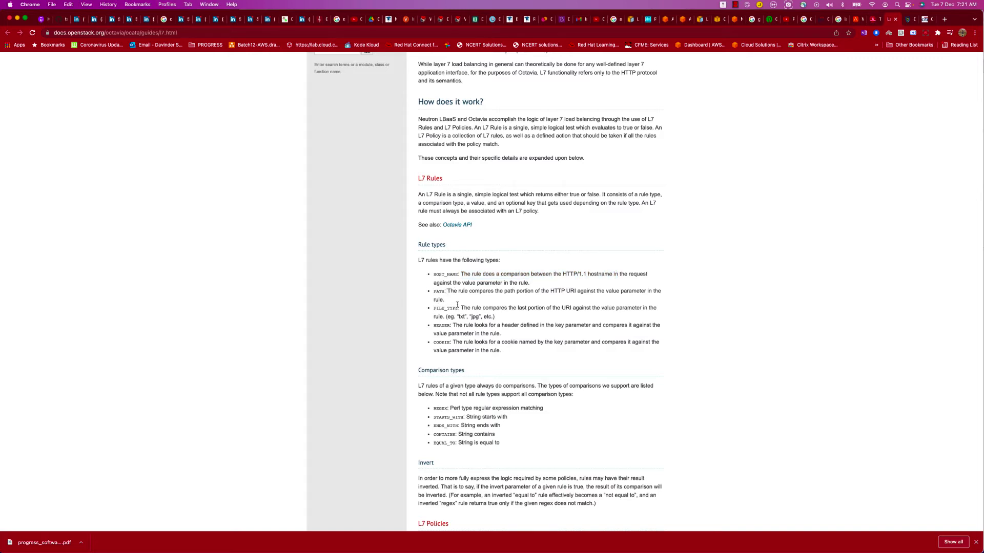
{"action": "scroll", "coordinate": [456, 308], "scroll_direction": "down", "scroll_amount": 1}
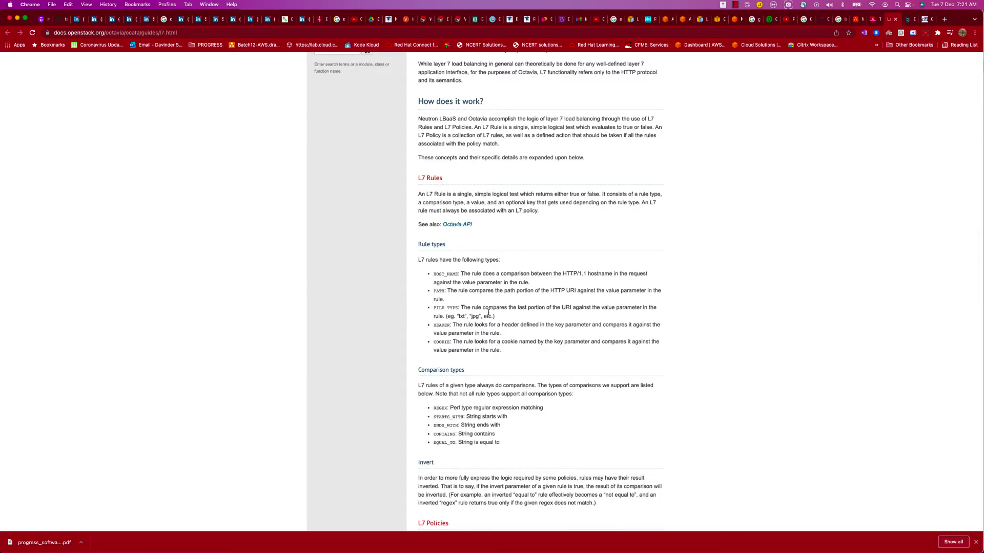
{"action": "scroll", "coordinate": [454, 325], "scroll_direction": "down", "scroll_amount": 1}
{"action": "left_click_drag", "start_coordinate": [453, 323], "coordinate": [656, 323]}
{"action": "scroll", "coordinate": [615, 328], "scroll_direction": "up", "scroll_amount": 1}
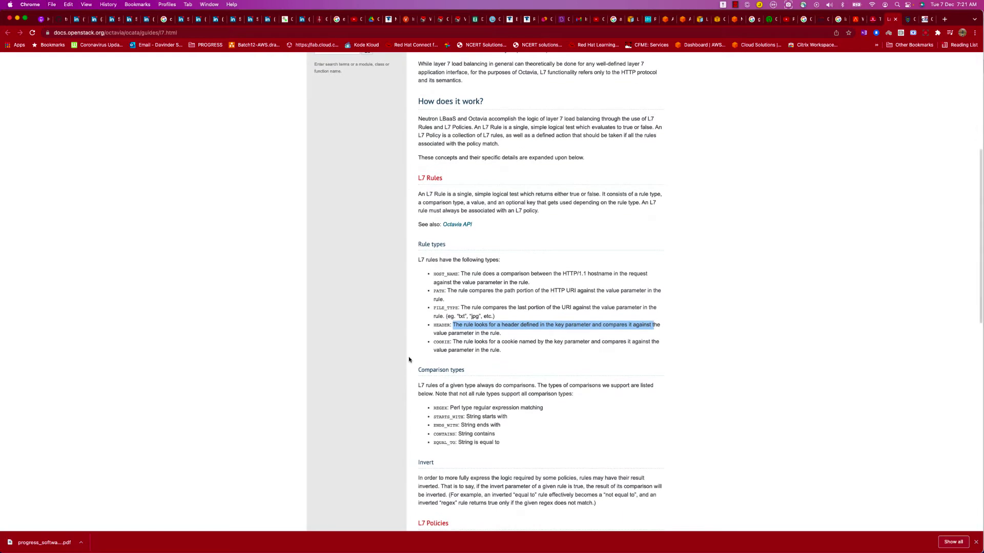
Step: Examine the guide's sections on comparison types, L7 policies, policy actions and policy position
{"action": "scroll", "coordinate": [408, 359], "scroll_direction": "down", "scroll_amount": 5}
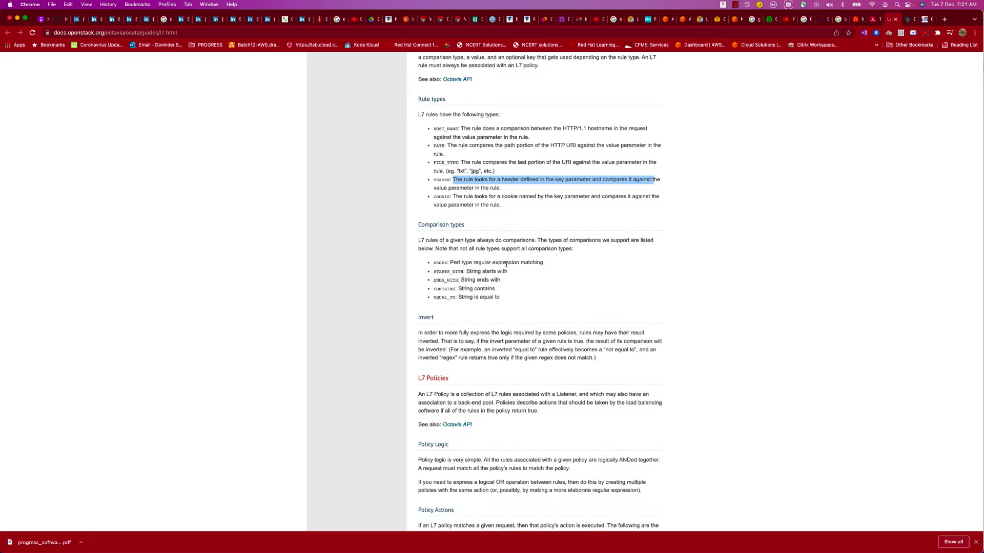
{"action": "scroll", "coordinate": [507, 264], "scroll_direction": "down", "scroll_amount": 5}
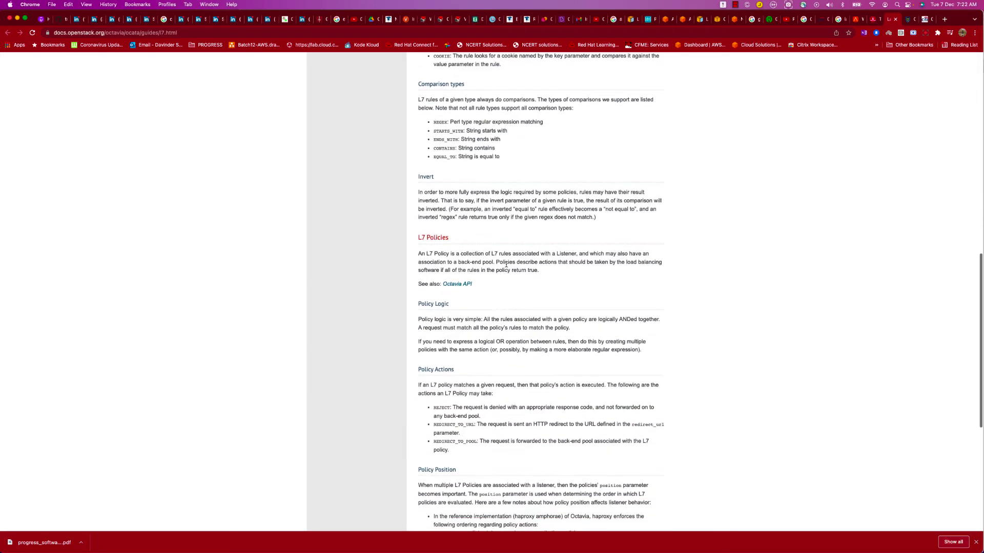
{"action": "scroll", "coordinate": [494, 255], "scroll_direction": "down", "scroll_amount": 2}
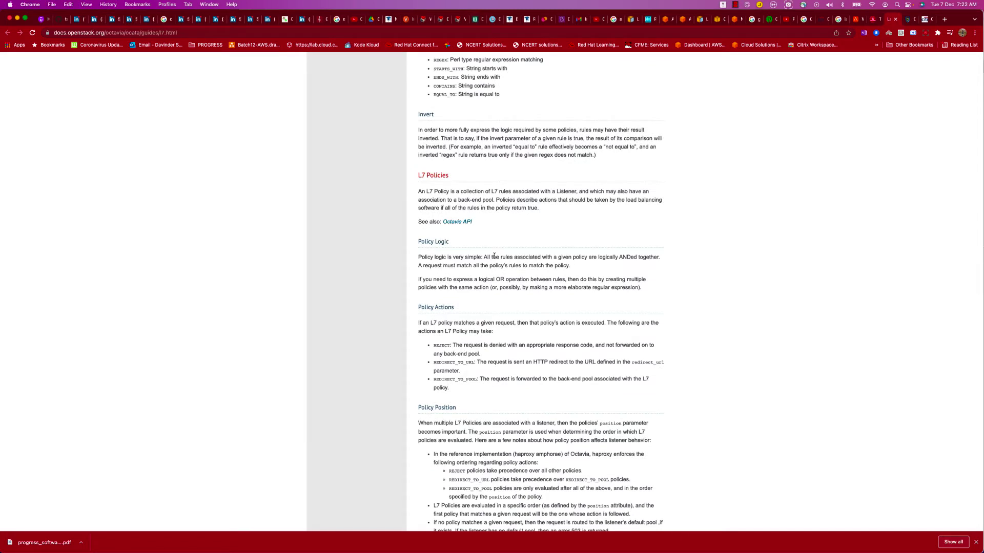
{"action": "scroll", "coordinate": [494, 255], "scroll_direction": "down", "scroll_amount": 6}
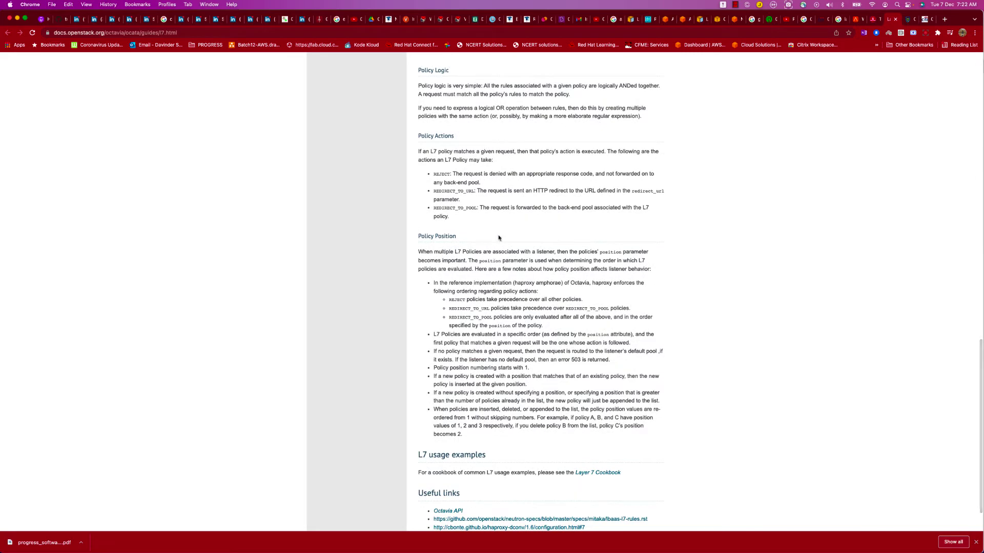
Step: View the Citibank login page, switch to draw.io and review the ALB diagram's ibank and credit-card routes
{"action": "left_click", "coordinate": [925, 20]}
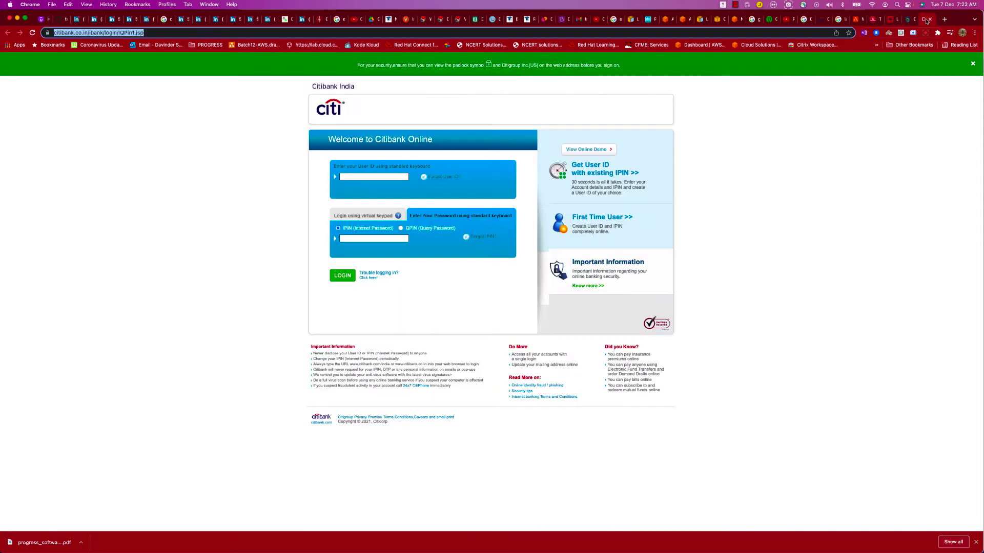
{"action": "key", "text": "super+Tab"}
{"action": "key", "text": "super+Tab"}
{"action": "key", "text": "super+Tab"}
{"action": "key", "text": "super+shift+Tab"}
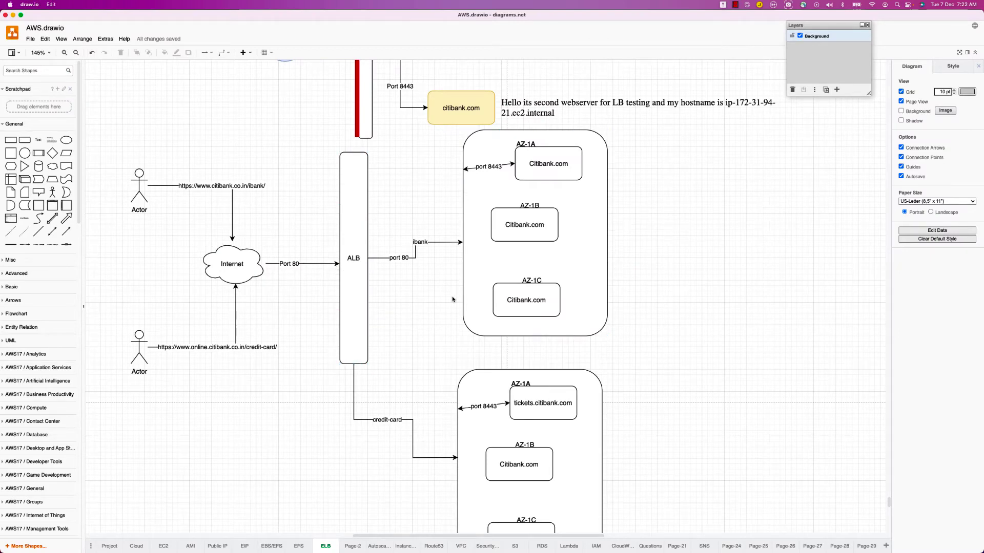
{"action": "scroll", "coordinate": [453, 299], "scroll_direction": "down", "scroll_amount": 3}
Step: Switch back to Chrome and load the AWS console in the Citibank tab
{"action": "key", "text": "super+Tab"}
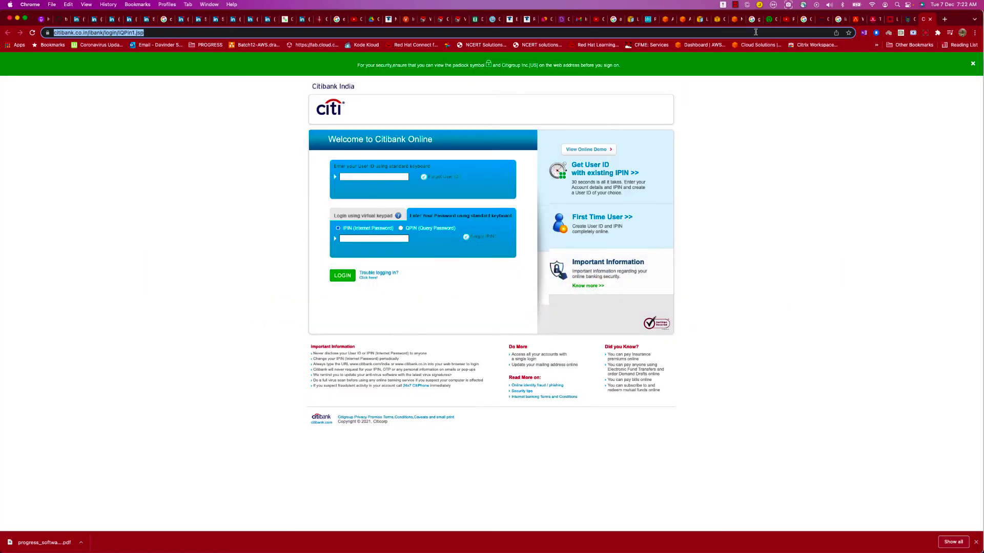
{"action": "left_click", "coordinate": [755, 32]}
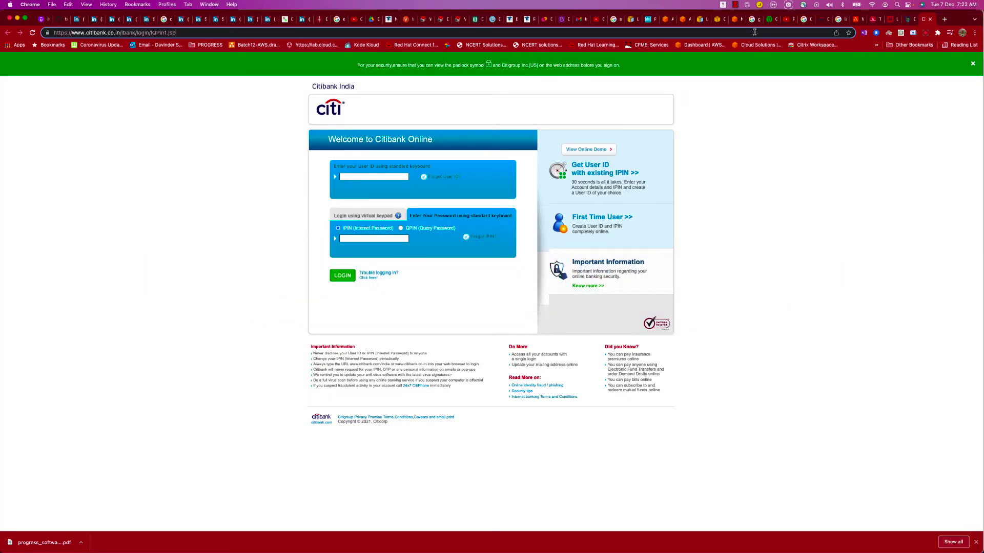
{"action": "key", "text": "super+a"}
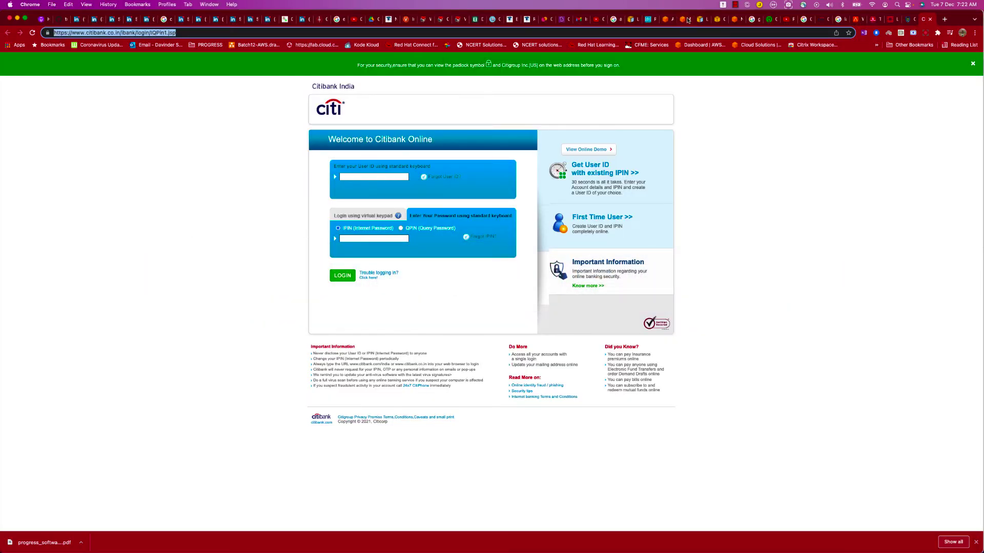
{"action": "type", "text": "console"}
{"action": "key", "text": "Return"}
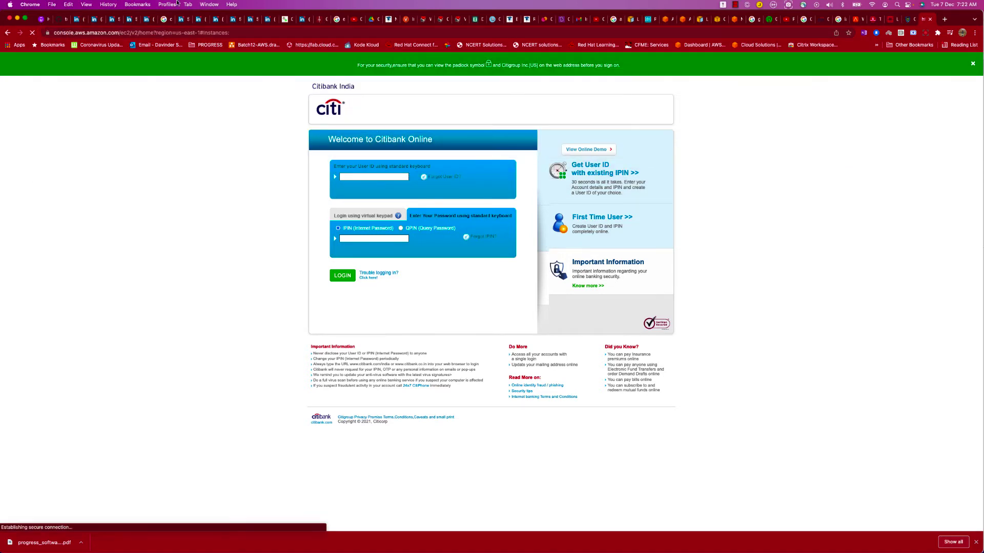
Step: Switch to the AWS account owner's Chrome profile and open the AWS console sign-in page there
{"action": "left_click", "coordinate": [160, 5]}
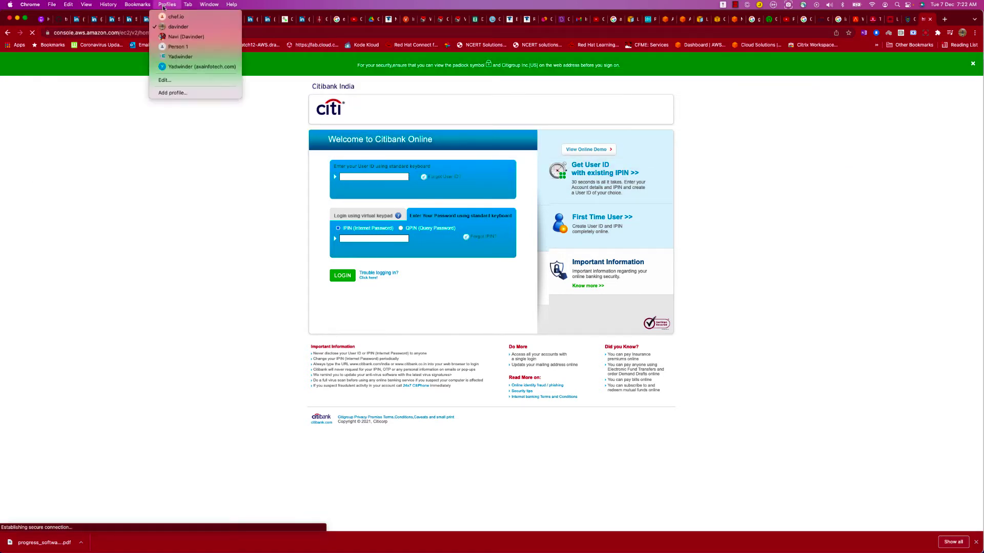
{"action": "left_click", "coordinate": [179, 56]}
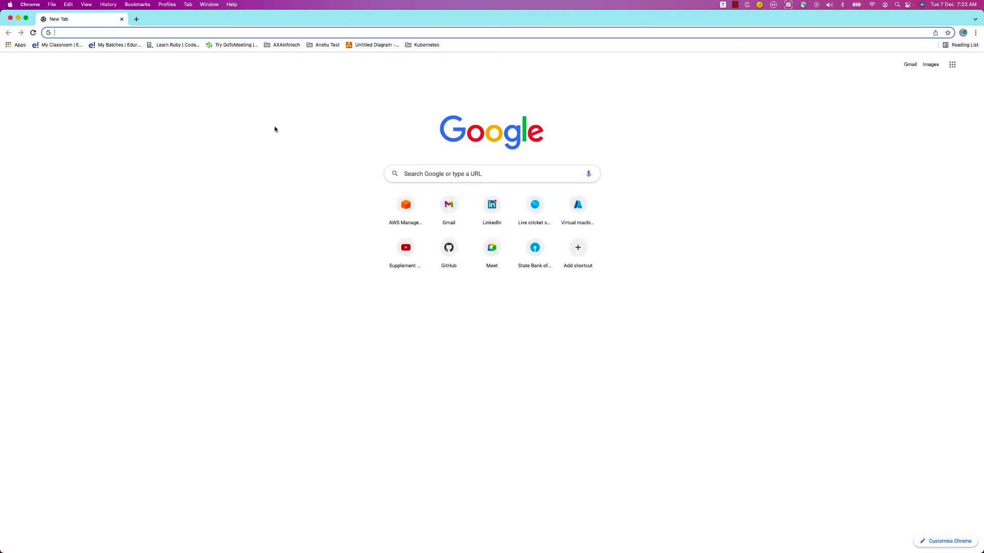
{"action": "type", "text": "console"}
{"action": "key", "text": "Return"}
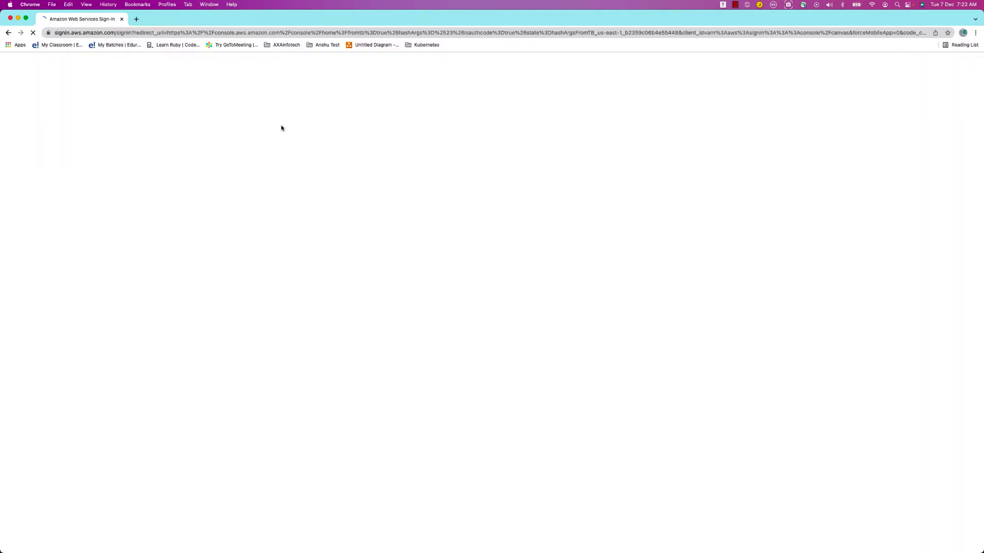
Step: Sign in to AWS as root user with the prefilled e-mail, the security check characters and the saved account password
{"action": "left_click", "coordinate": [352, 229]}
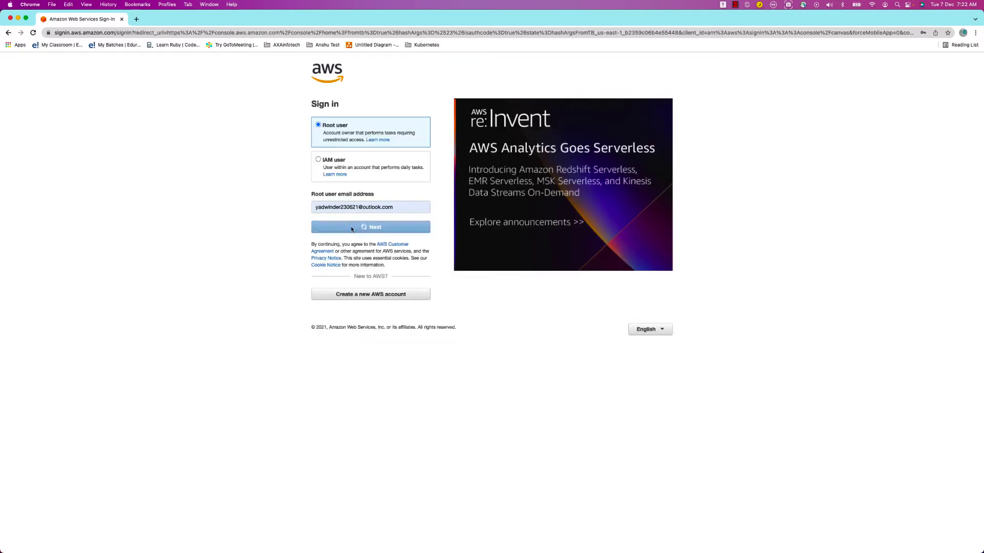
{"action": "left_click", "coordinate": [343, 189]}
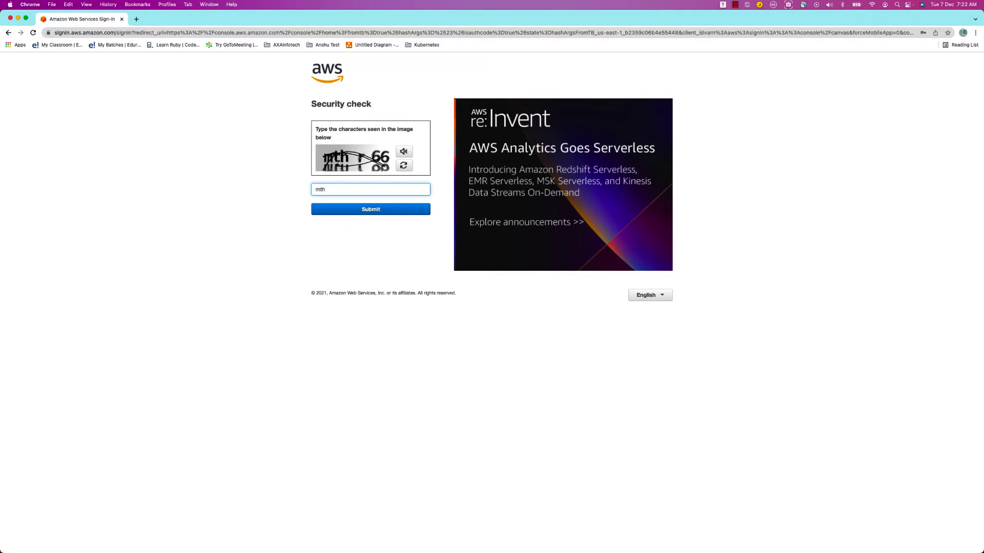
{"action": "left_click", "coordinate": [353, 209]}
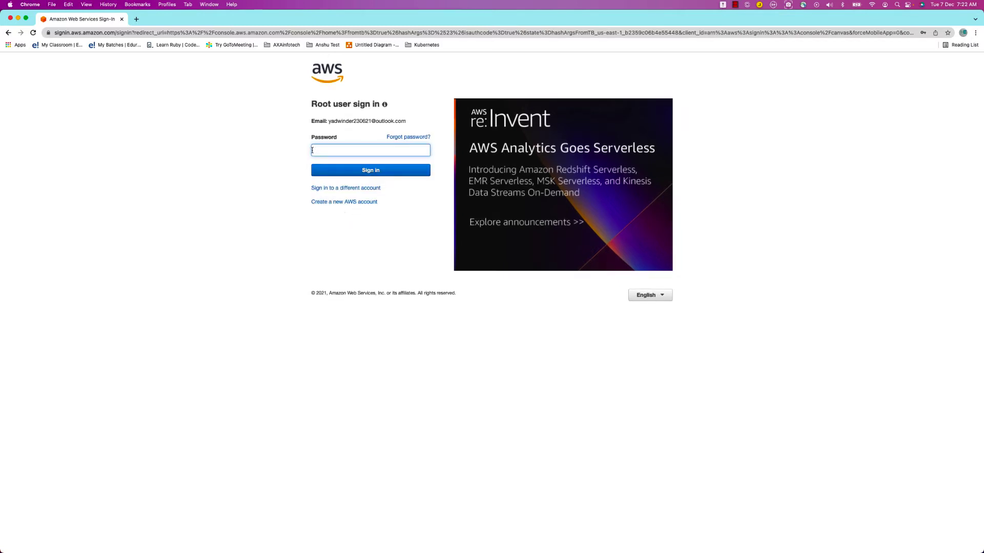
{"action": "left_click", "coordinate": [316, 150]}
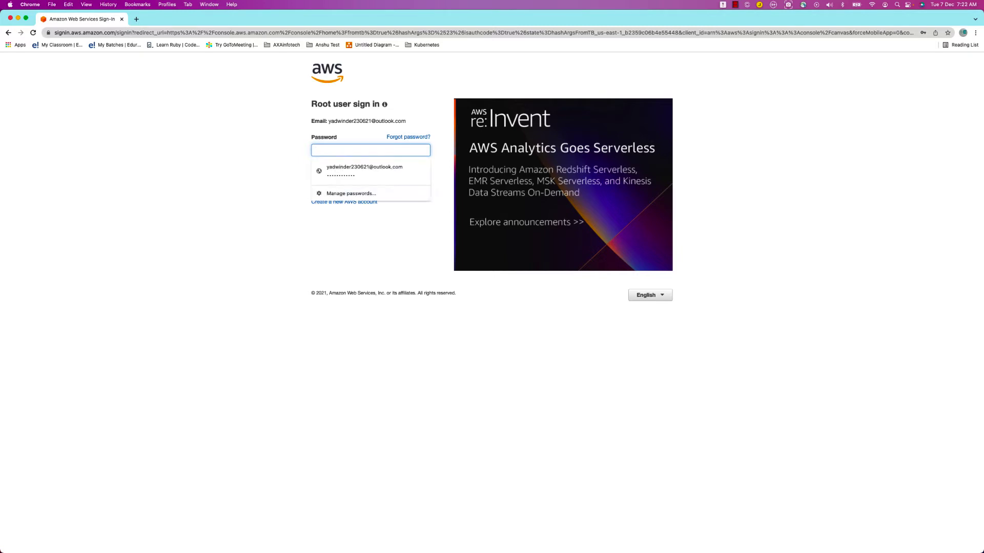
{"action": "left_click", "coordinate": [332, 169]}
{"action": "left_click", "coordinate": [335, 174]}
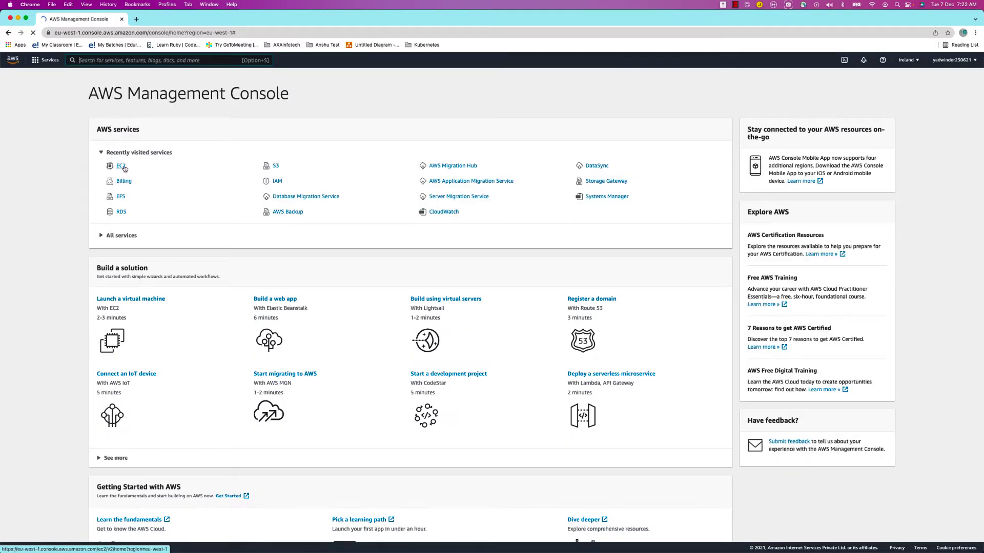
Step: Open the list of running EC2 instances and switch the region to US East (N. Virginia)
{"action": "left_click", "coordinate": [124, 167]}
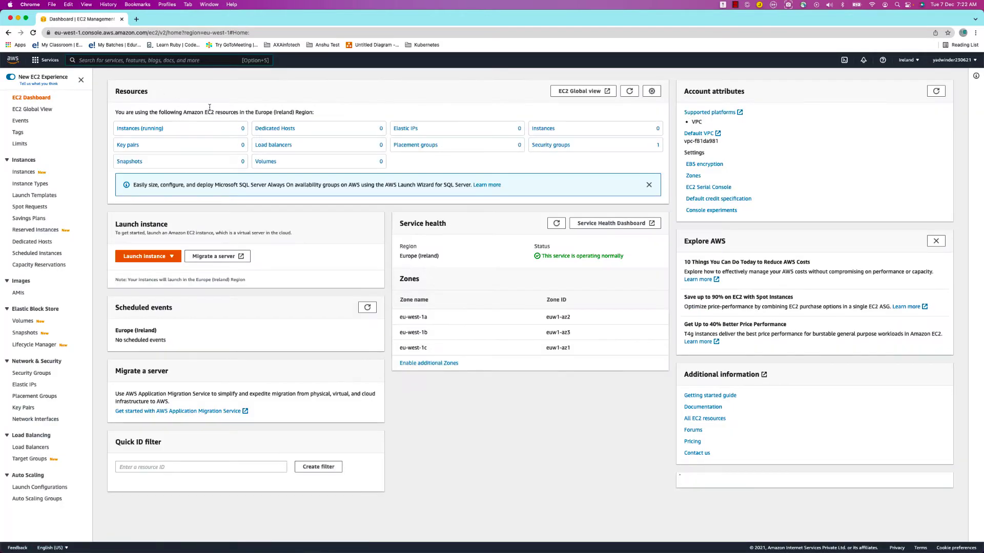
{"action": "left_click", "coordinate": [150, 130]}
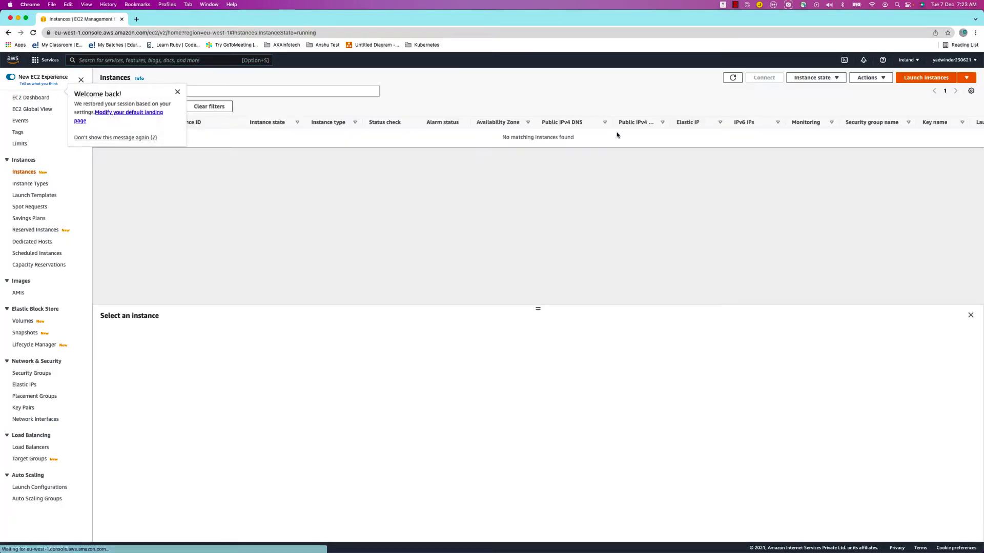
{"action": "left_click", "coordinate": [908, 61]}
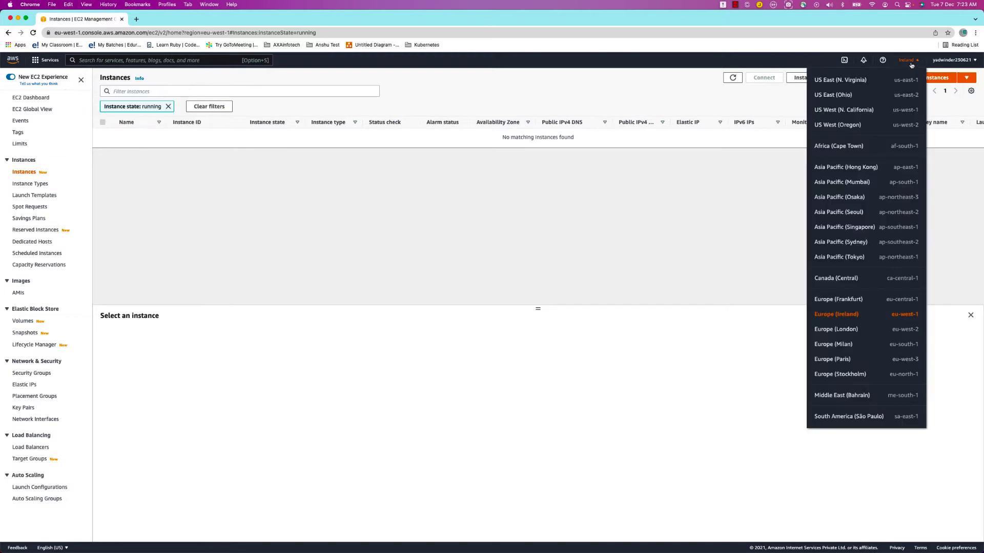
{"action": "left_click", "coordinate": [865, 82]}
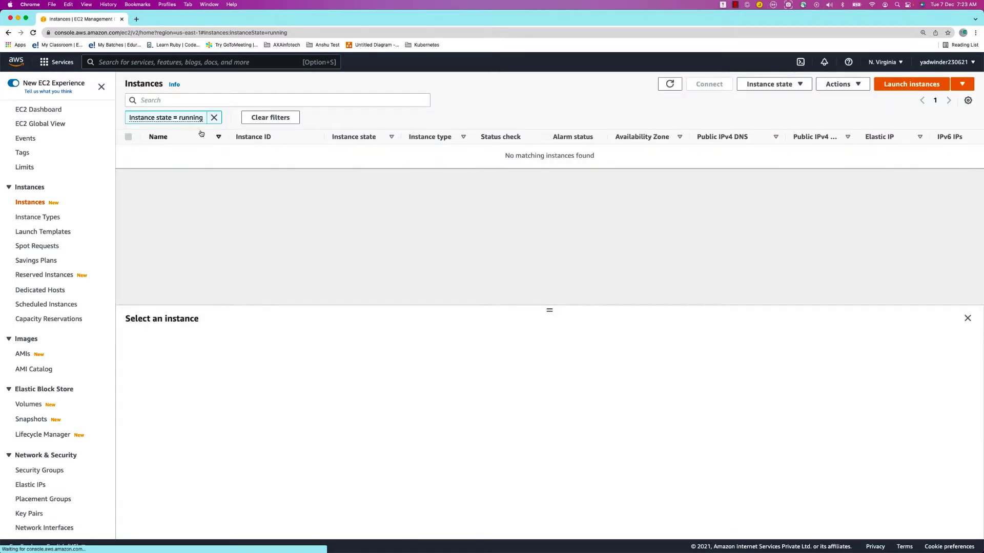
Step: Remove the running-state filter and start the linux and Webserver2 instances
{"action": "left_click", "coordinate": [215, 117]}
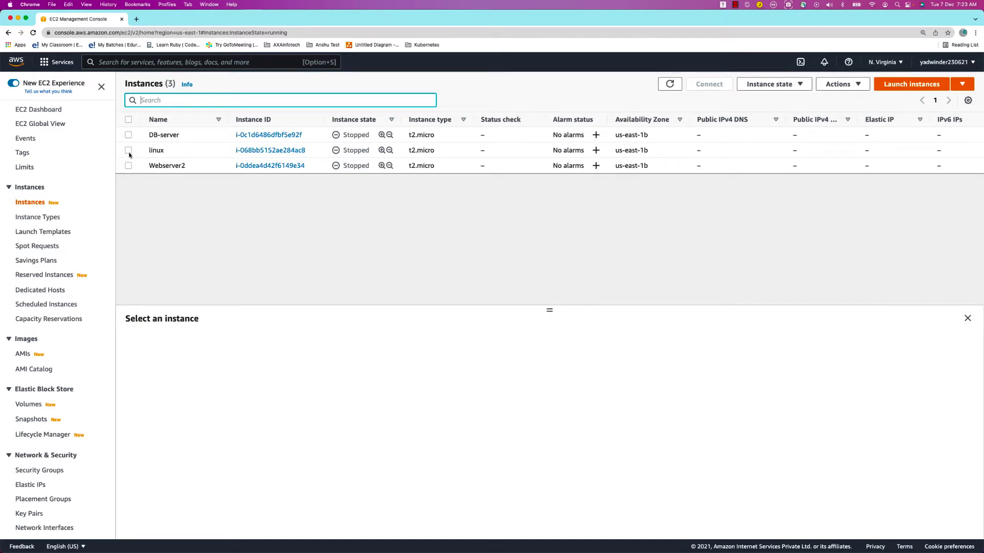
{"action": "left_click", "coordinate": [128, 150]}
{"action": "left_click", "coordinate": [128, 166]}
{"action": "left_click", "coordinate": [787, 88]}
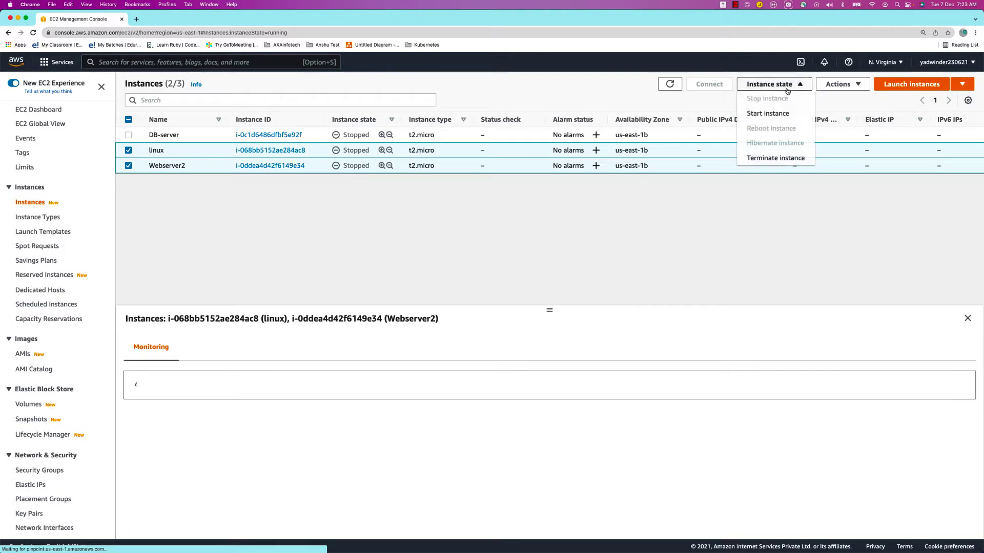
{"action": "left_click", "coordinate": [770, 115]}
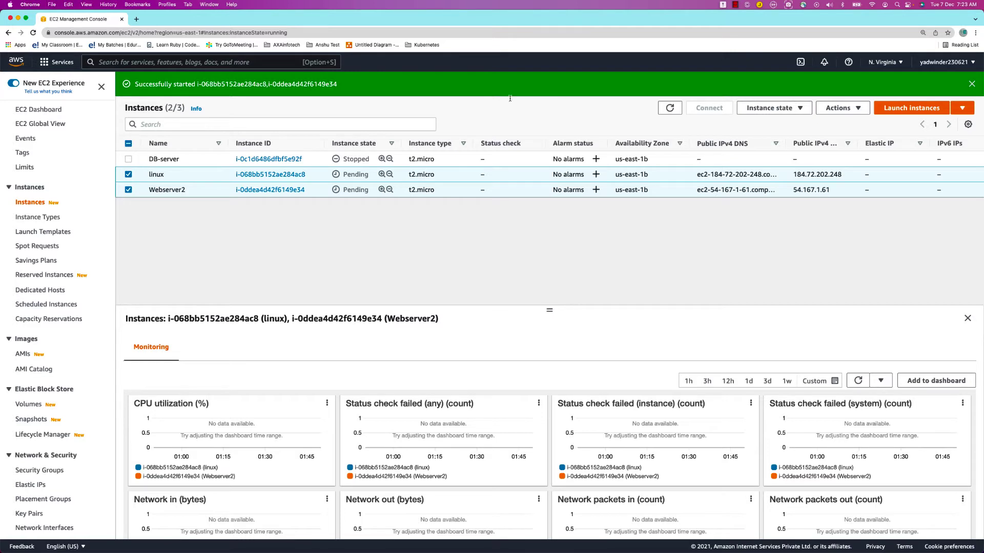
Step: Open the load balancers list and try to delete the MYNLB load balancer
{"action": "scroll", "coordinate": [75, 374], "scroll_direction": "down", "scroll_amount": 3}
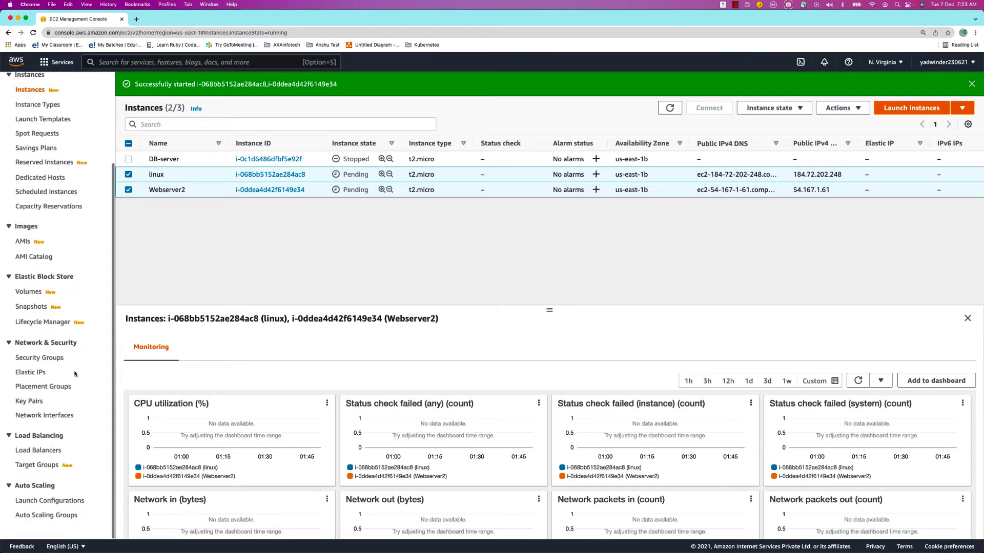
{"action": "left_click", "coordinate": [38, 451]}
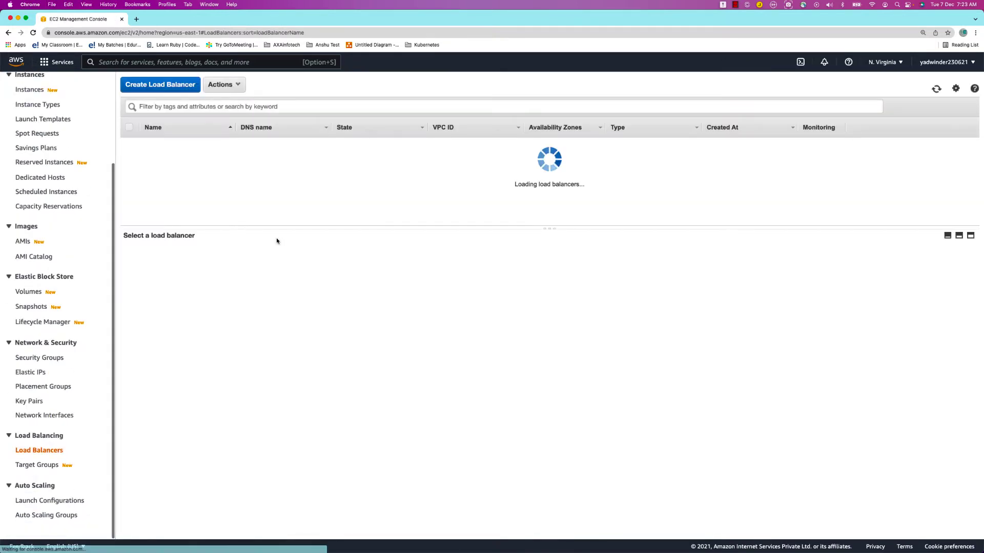
{"action": "left_click", "coordinate": [234, 87]}
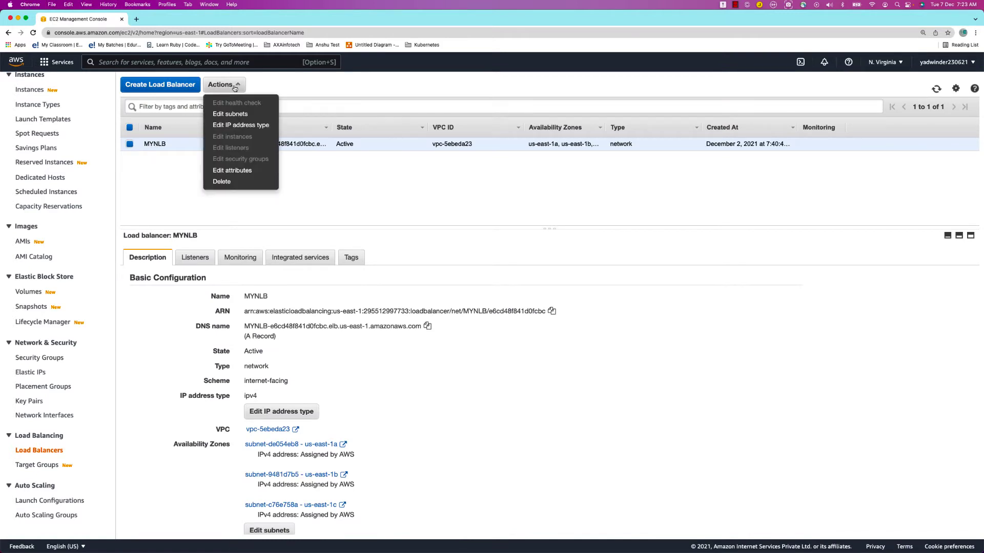
{"action": "left_click", "coordinate": [233, 183]}
{"action": "left_click", "coordinate": [612, 337]}
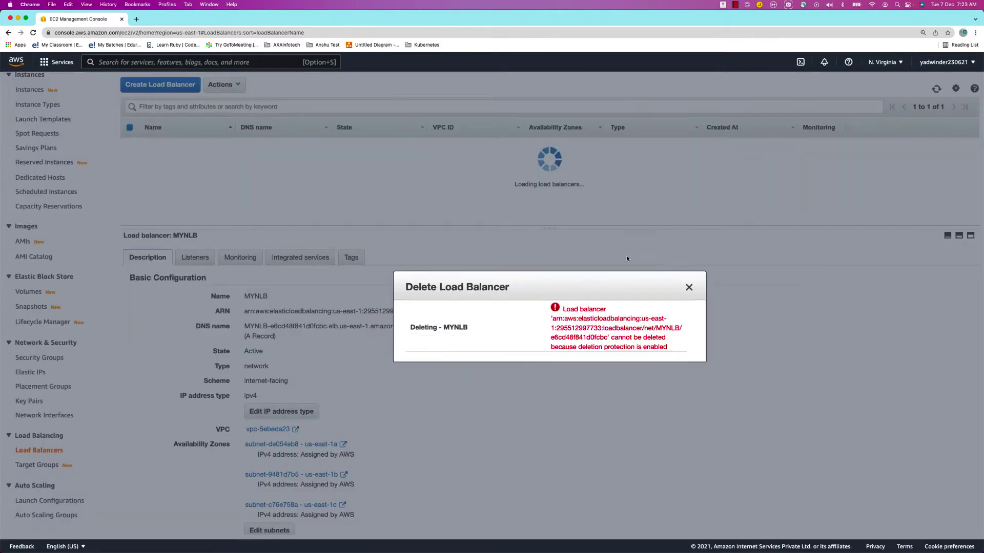
{"action": "left_click", "coordinate": [689, 287]}
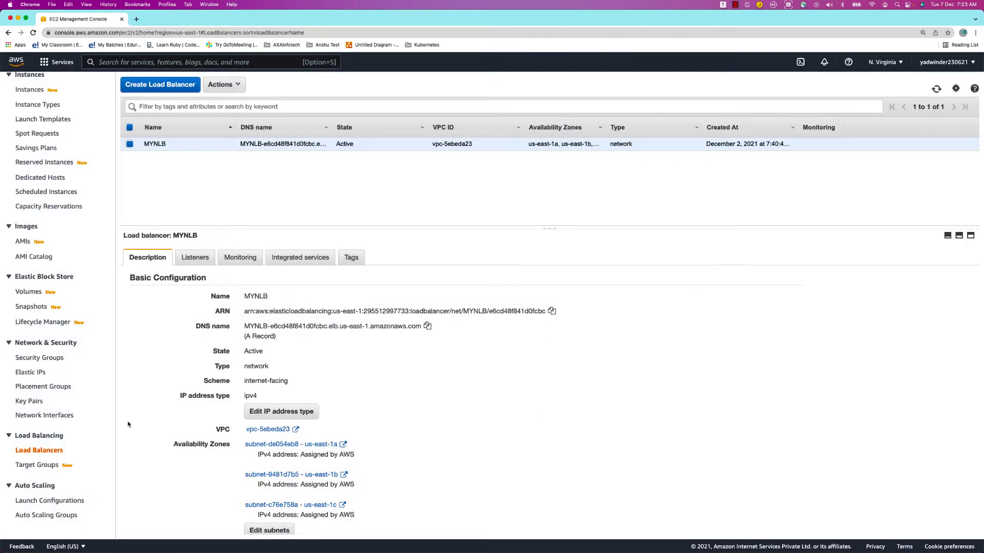
Step: Submit the target groups CITI-TG and CITI-TG-NLB for deletion and refresh the target group list
{"action": "left_click", "coordinate": [35, 466]}
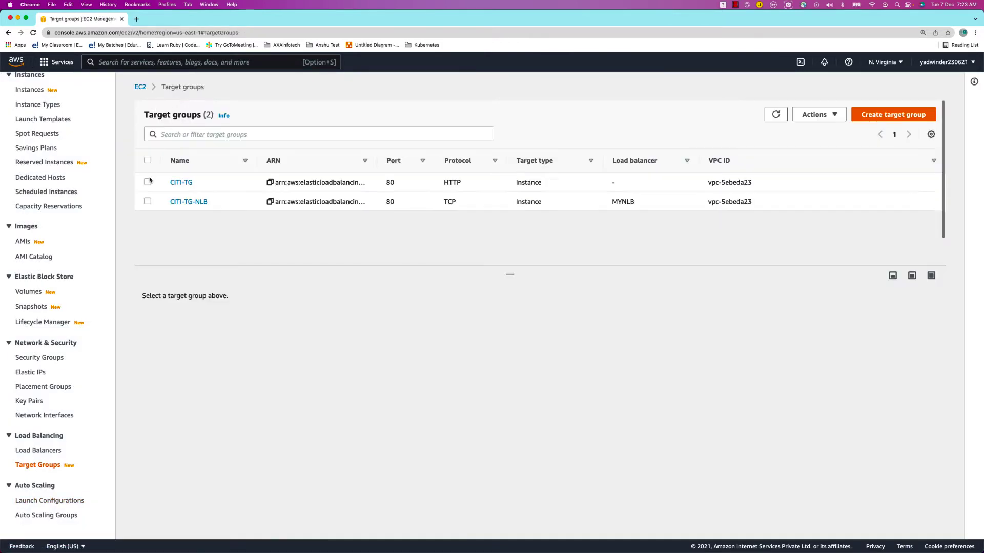
{"action": "left_click", "coordinate": [148, 161]}
{"action": "left_click", "coordinate": [816, 115]}
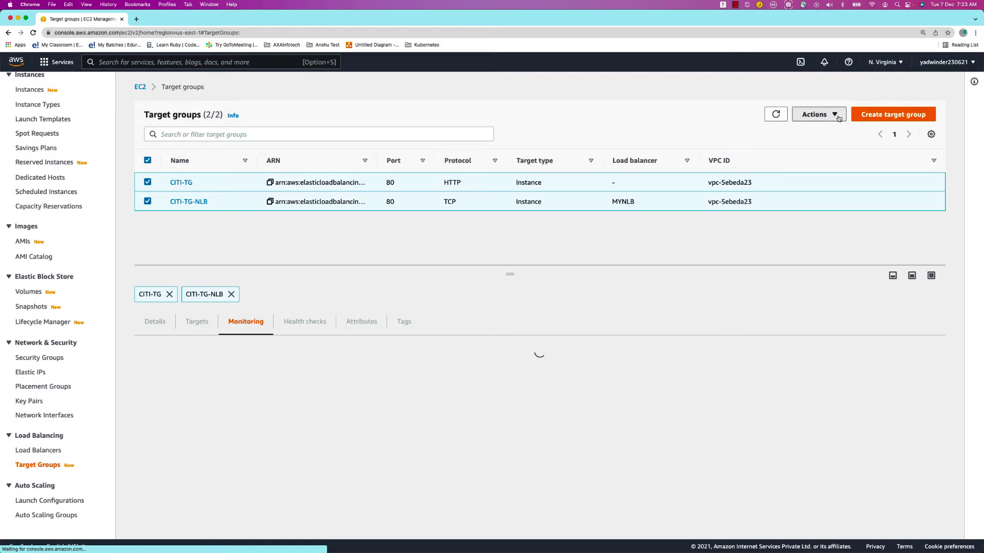
{"action": "left_click", "coordinate": [811, 130]}
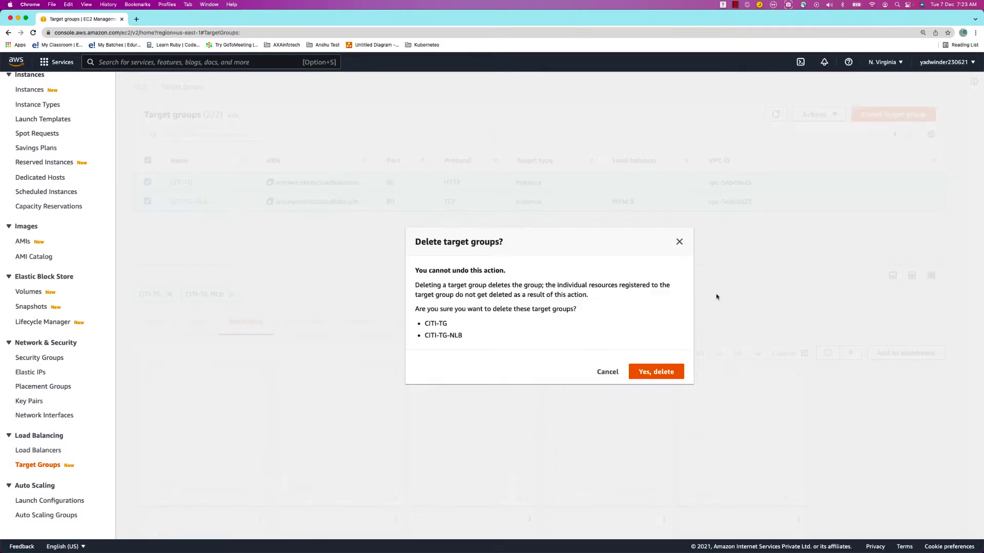
{"action": "left_click", "coordinate": [657, 372]}
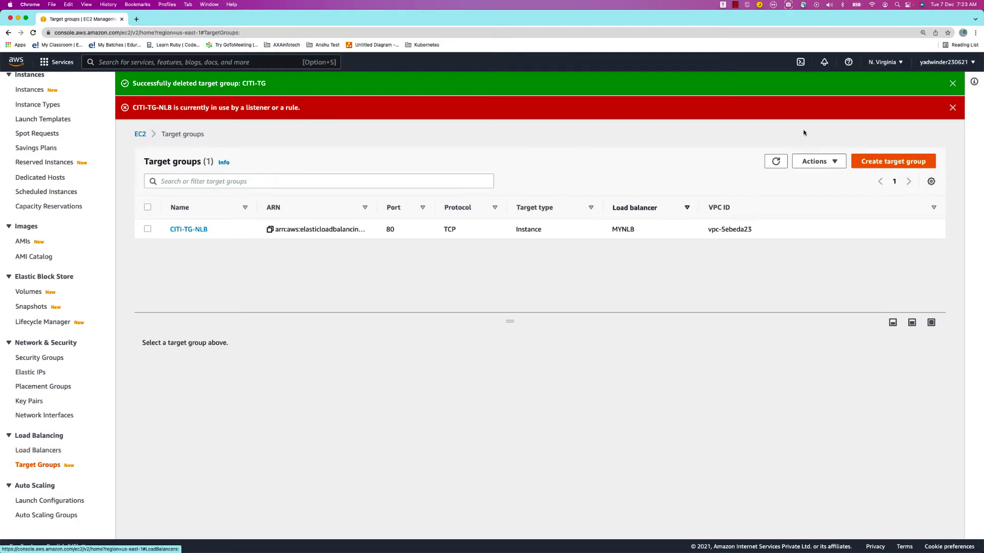
{"action": "left_click", "coordinate": [776, 161]}
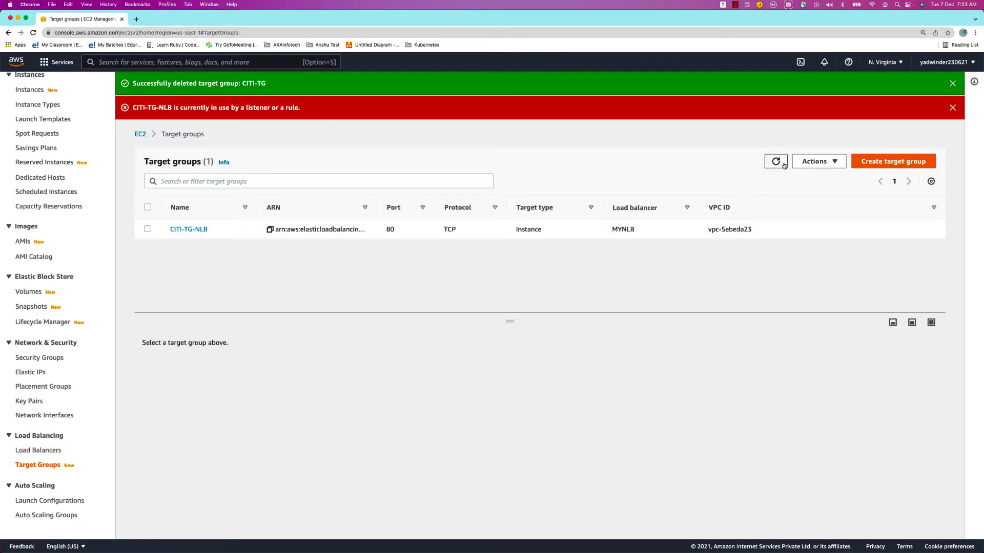
{"action": "left_click", "coordinate": [147, 229]}
{"action": "left_click", "coordinate": [147, 229]}
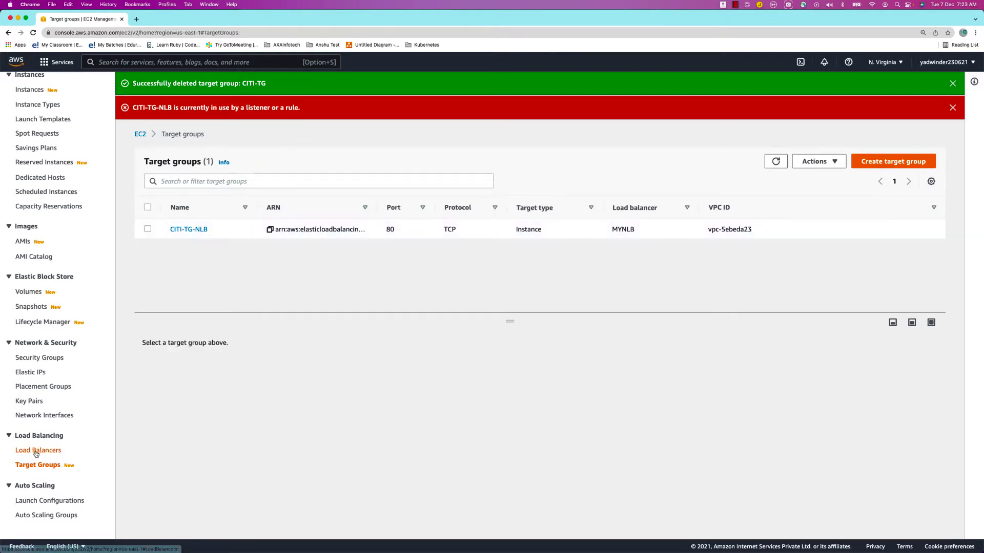
Step: Delete the TCP 8080 and TCP 8081 listeners from the MYNLB load balancer
{"action": "left_click", "coordinate": [36, 451]}
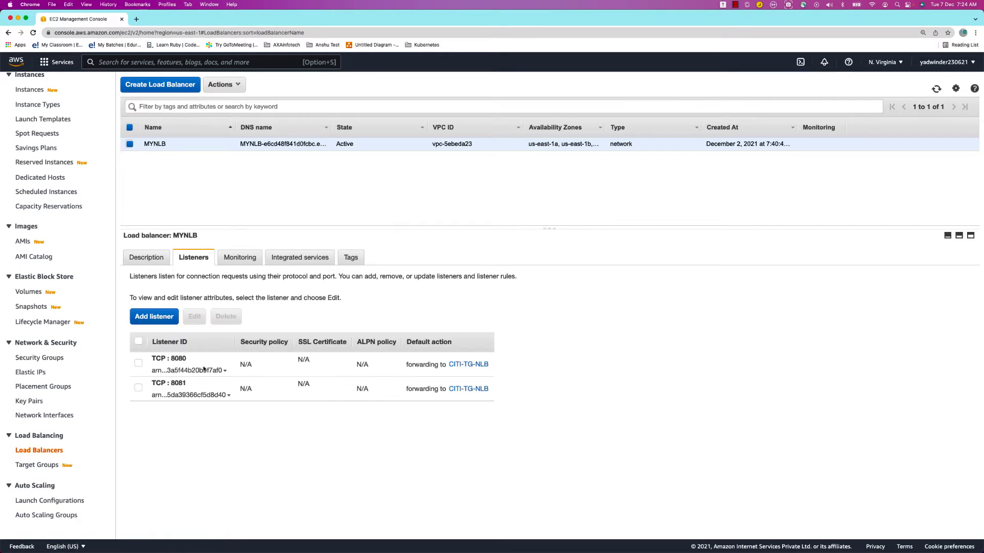
{"action": "left_click", "coordinate": [138, 341]}
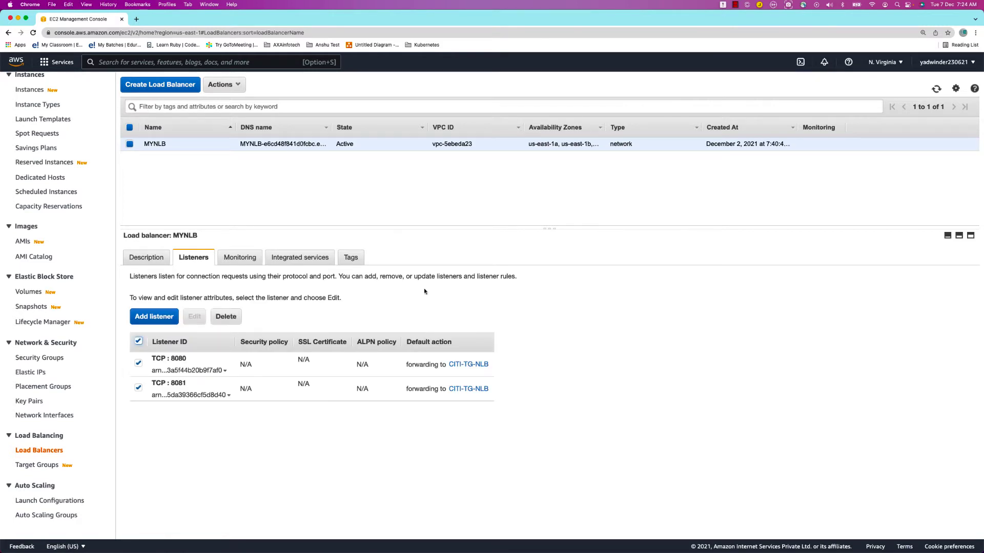
{"action": "left_click", "coordinate": [219, 316]}
{"action": "left_click", "coordinate": [608, 351]}
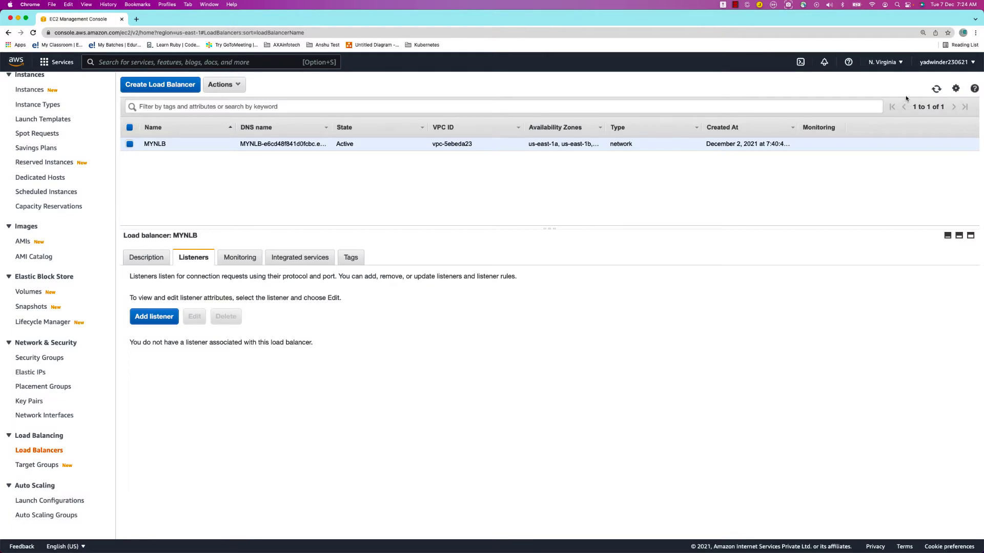
Step: Try again to delete the MYNLB load balancer with its listeners removed
{"action": "left_click", "coordinate": [221, 84]}
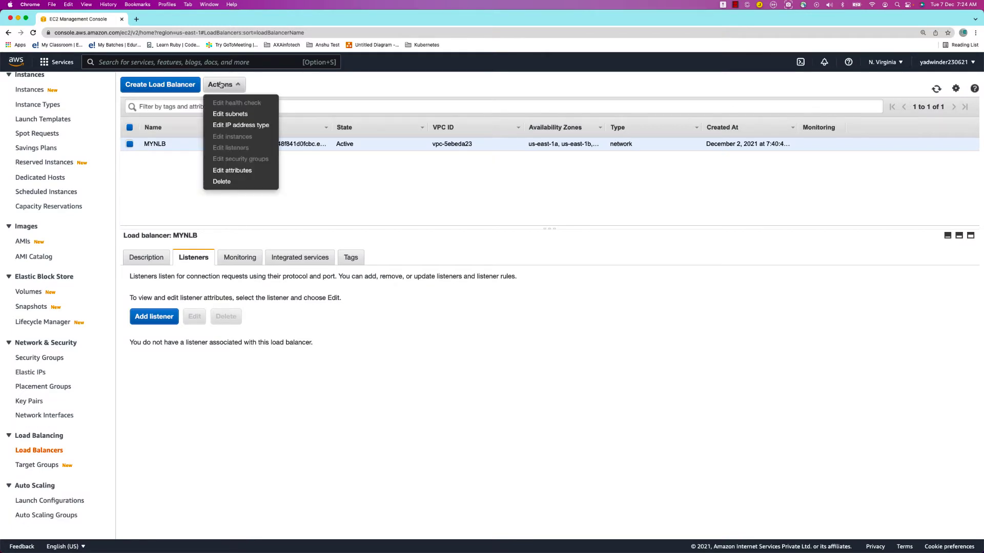
{"action": "left_click", "coordinate": [234, 180]}
{"action": "left_click", "coordinate": [657, 341]}
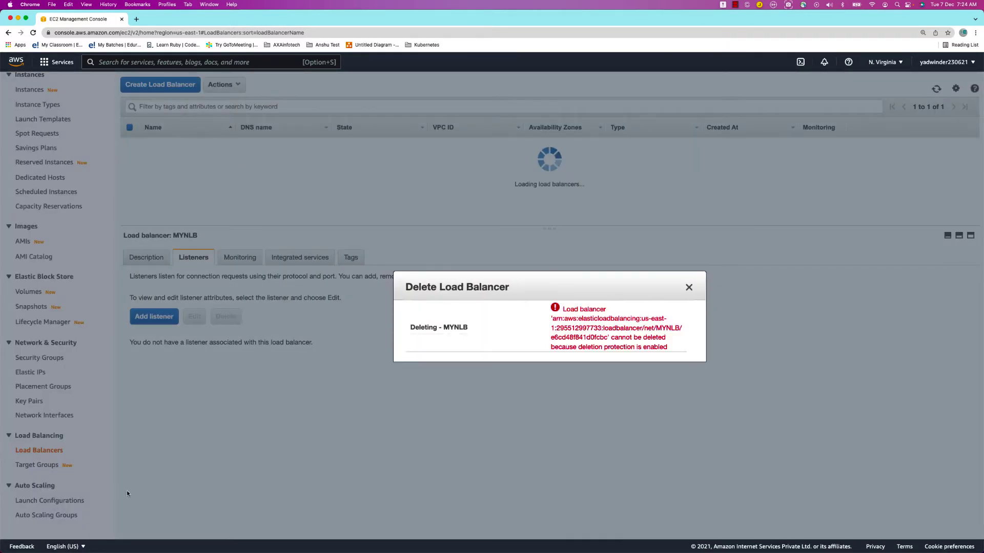
{"action": "left_click", "coordinate": [689, 288]}
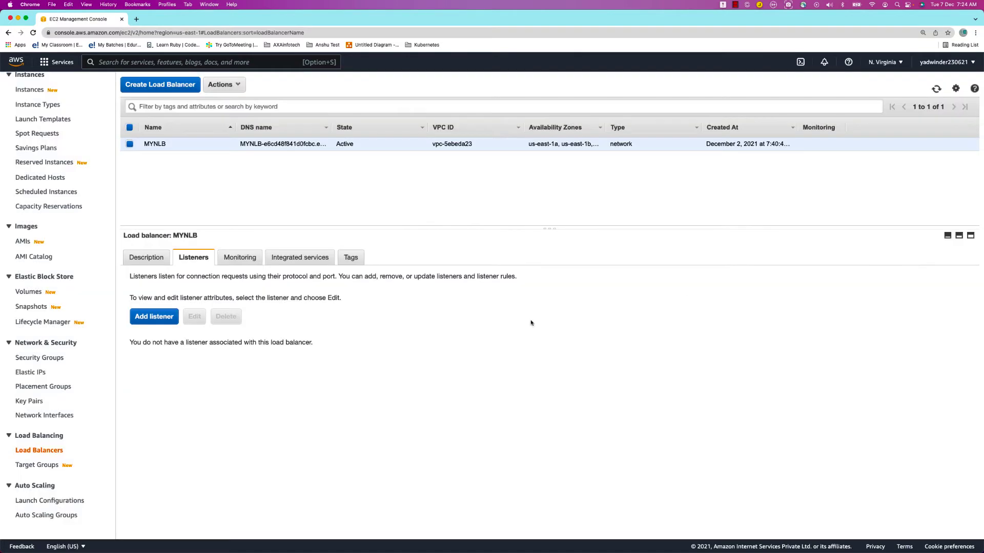
Step: Delete the remaining target group CITI-TG-NLB
{"action": "left_click", "coordinate": [37, 465]}
{"action": "left_click", "coordinate": [147, 181]}
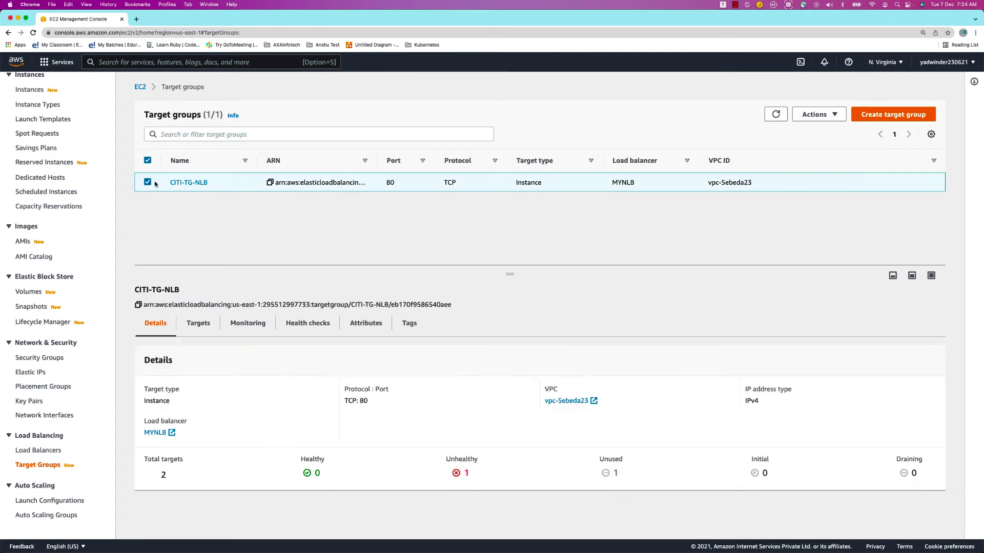
{"action": "left_click", "coordinate": [807, 116]}
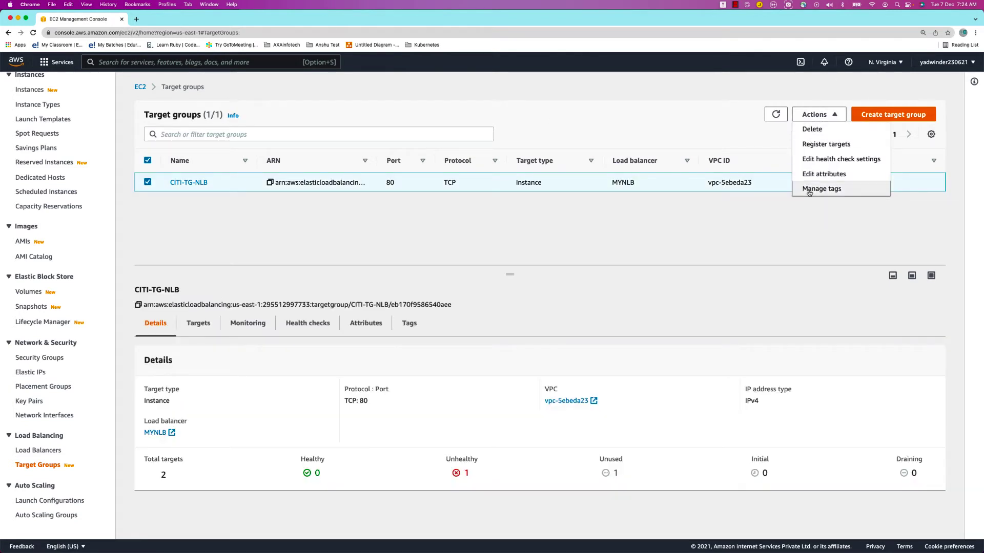
{"action": "left_click", "coordinate": [809, 131]}
{"action": "left_click", "coordinate": [664, 365]}
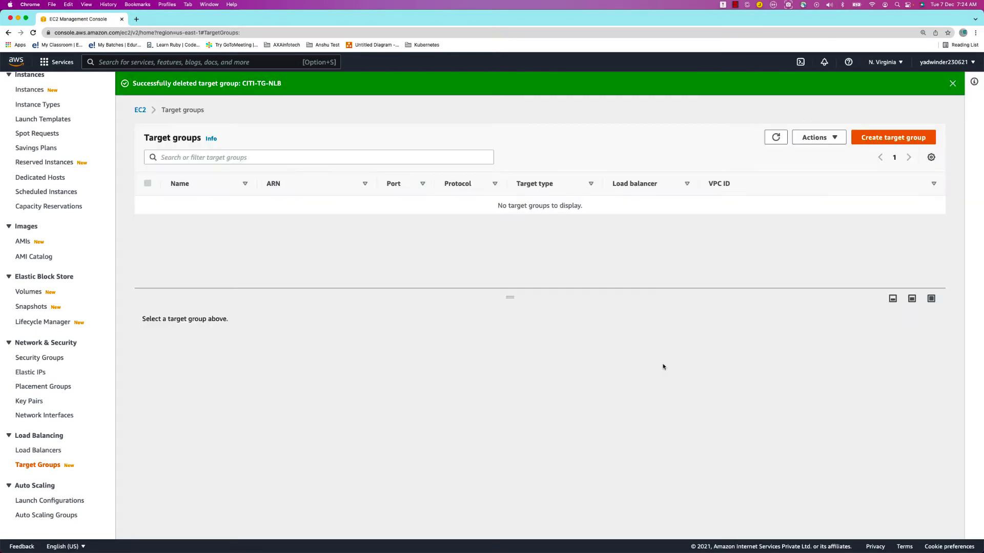
Step: Return to the load balancers and retry deleting MYNLB with its target group removed
{"action": "left_click", "coordinate": [40, 450]}
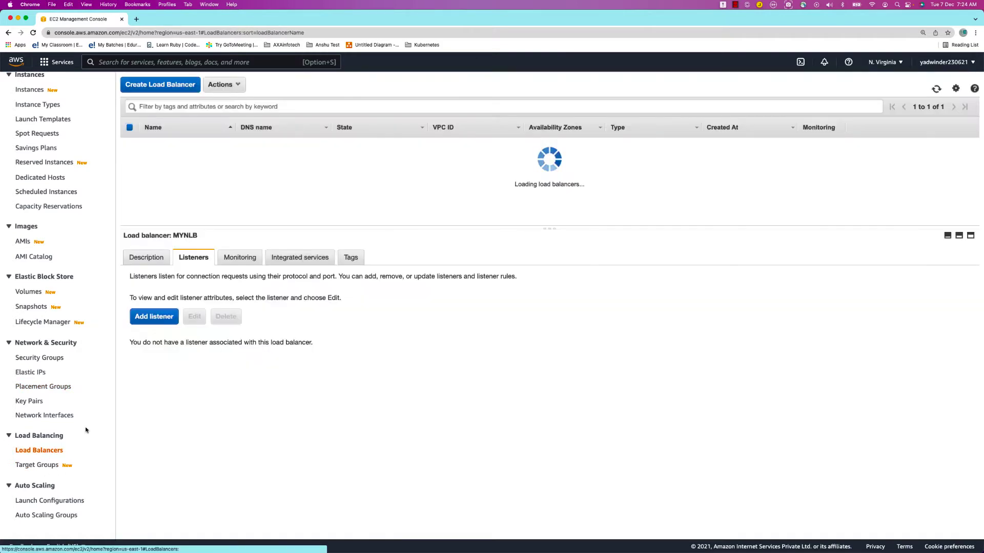
{"action": "left_click", "coordinate": [230, 86]}
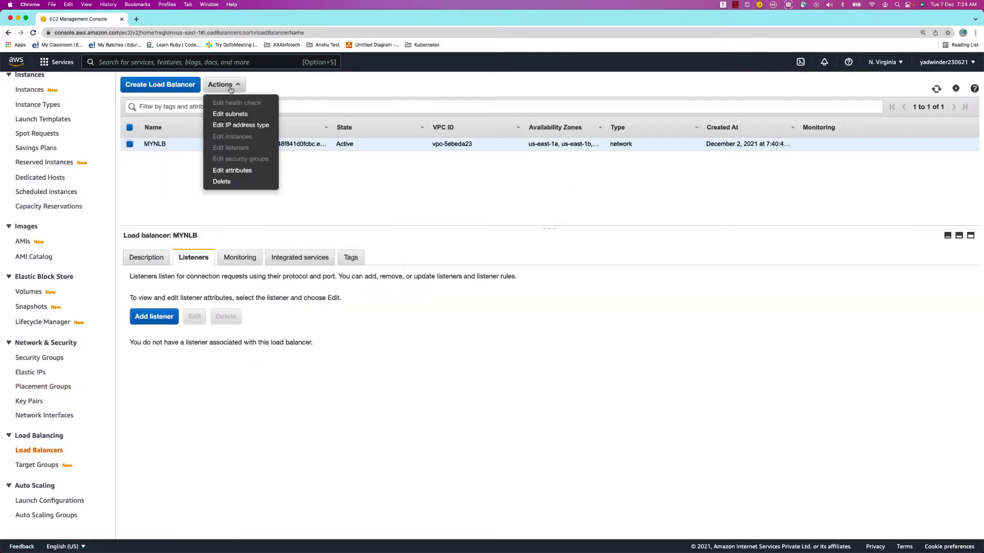
{"action": "left_click", "coordinate": [222, 182]}
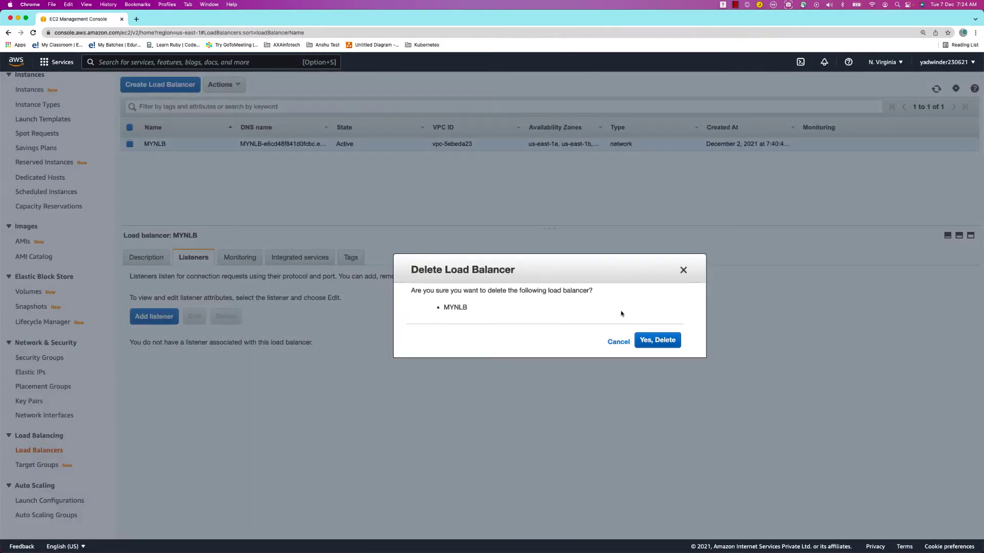
{"action": "left_click", "coordinate": [651, 342]}
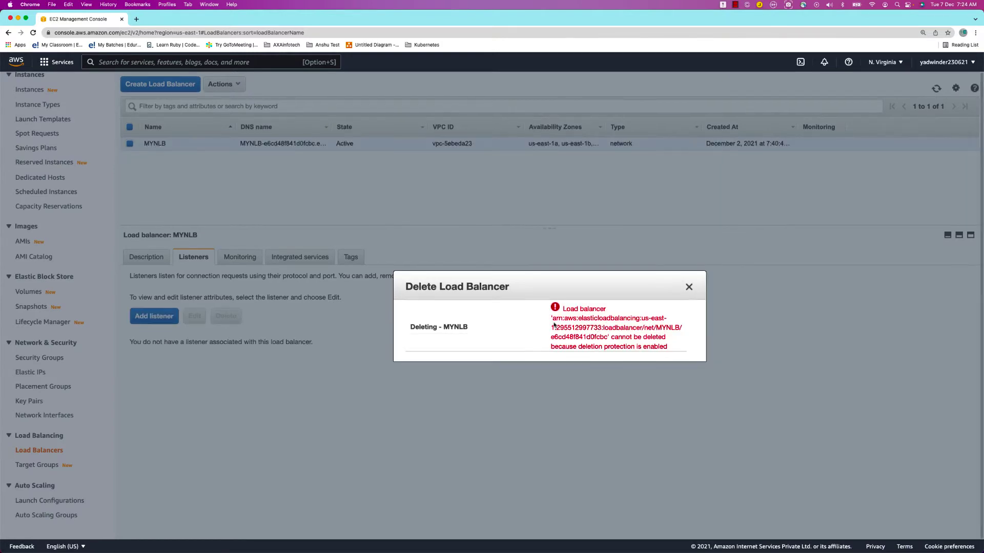
{"action": "left_click", "coordinate": [690, 286]}
Step: Disable deletion protection in the MYNLB load balancer's attributes and delete the load balancer
{"action": "left_click", "coordinate": [234, 87]}
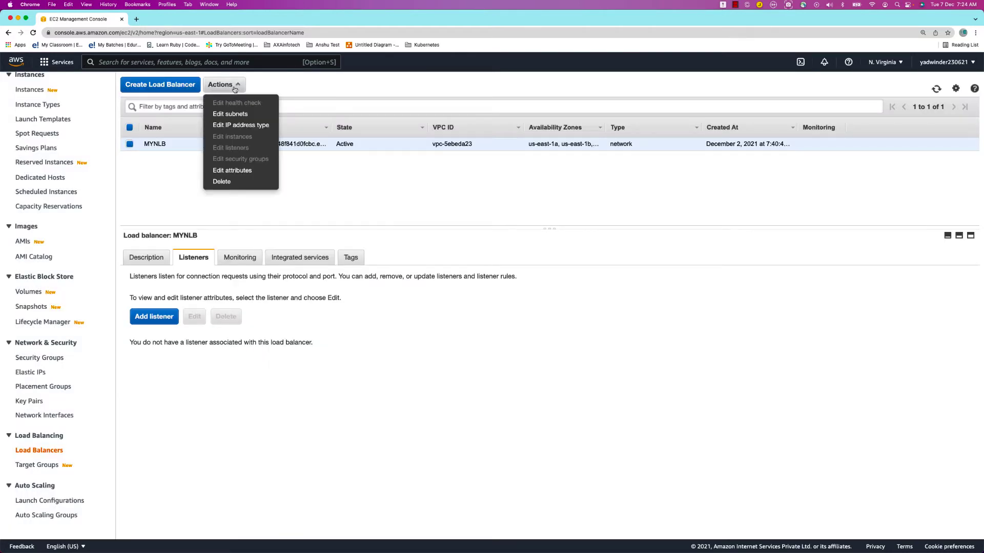
{"action": "left_click", "coordinate": [237, 170]}
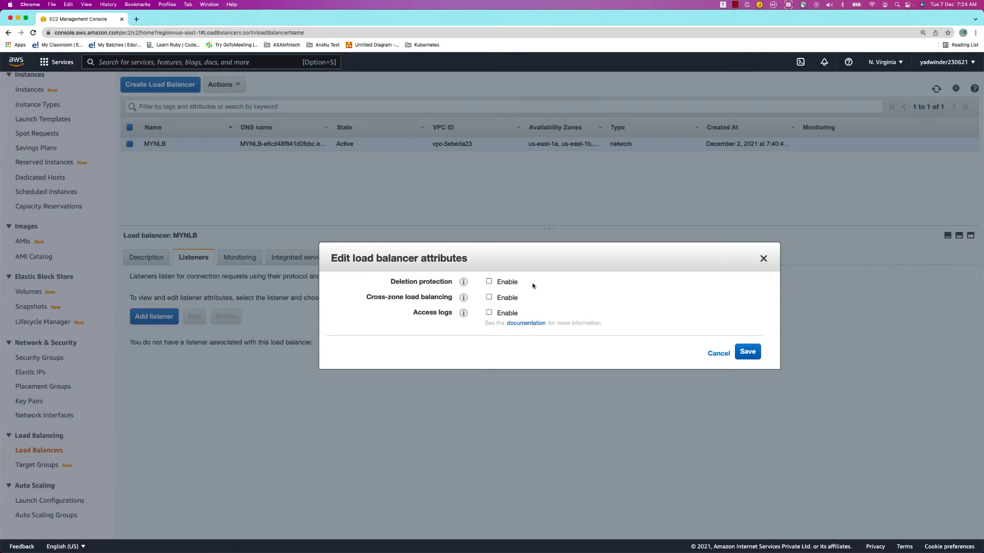
{"action": "left_click", "coordinate": [748, 352]}
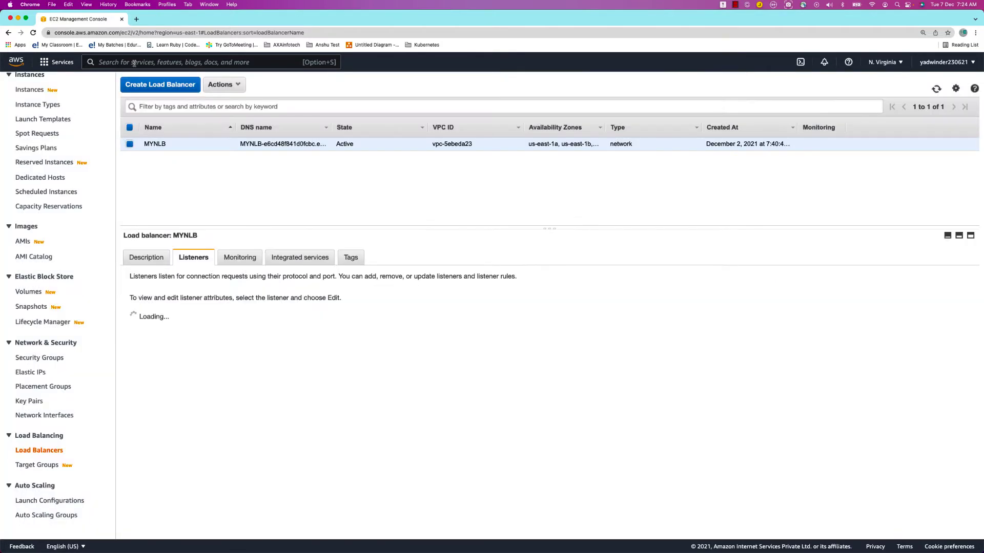
{"action": "left_click", "coordinate": [222, 87]}
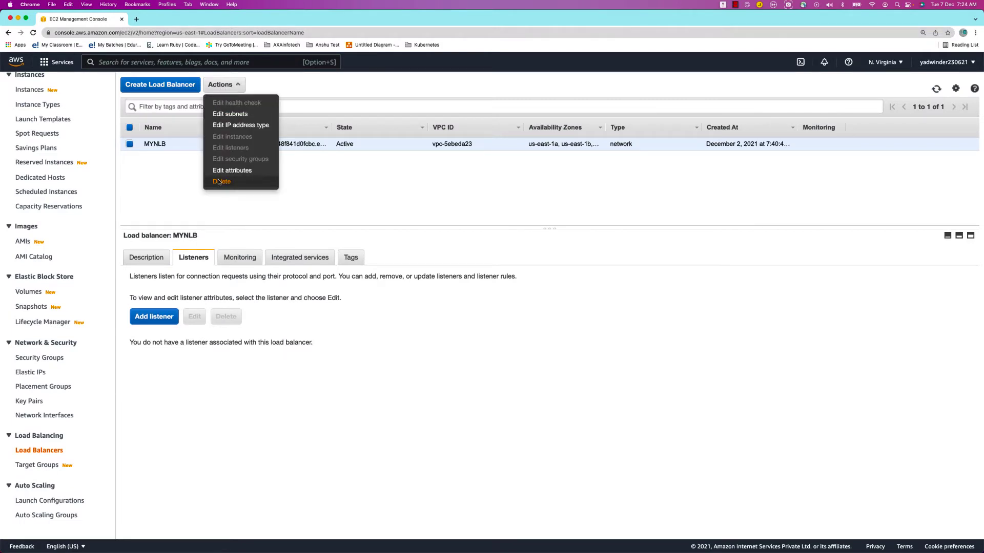
{"action": "left_click", "coordinate": [219, 183]}
{"action": "left_click", "coordinate": [652, 343]}
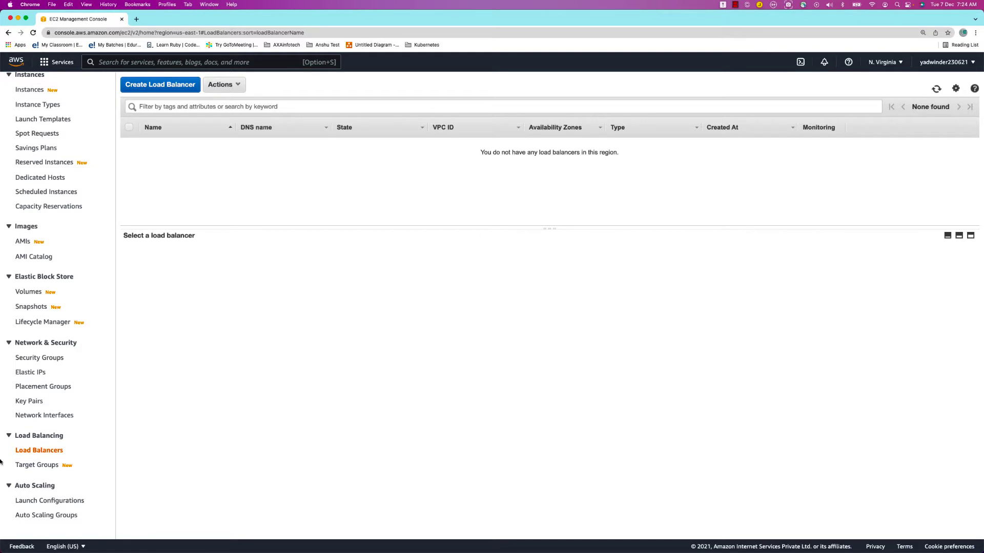
Step: Start a new target group with the Instances target type and name it MYALB
{"action": "left_click", "coordinate": [27, 466]}
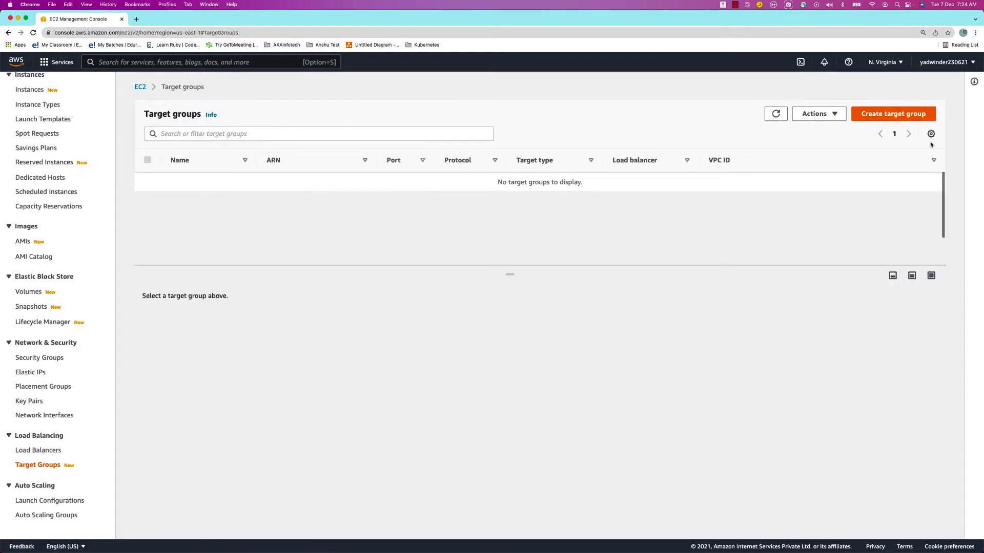
{"action": "left_click", "coordinate": [884, 116]}
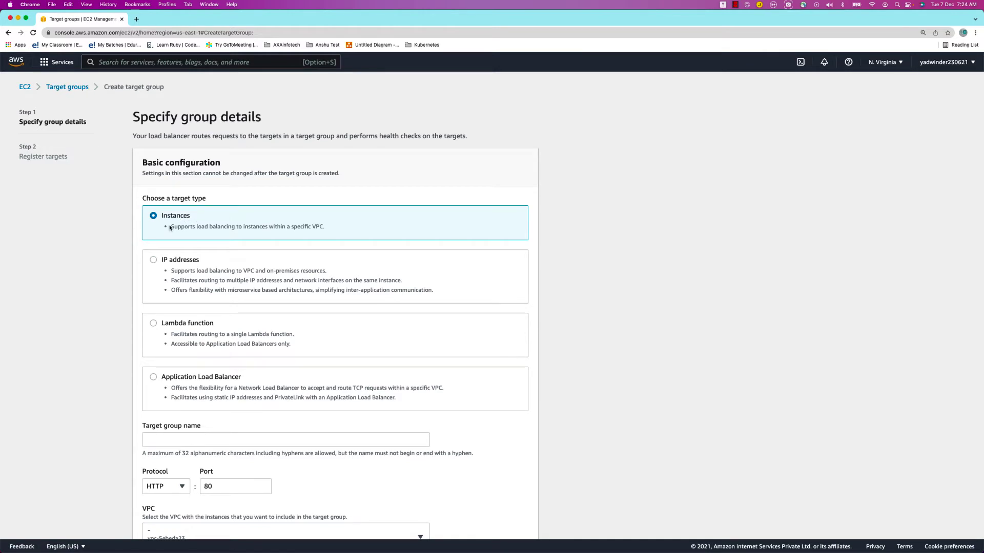
{"action": "scroll", "coordinate": [170, 228], "scroll_direction": "down", "scroll_amount": 3}
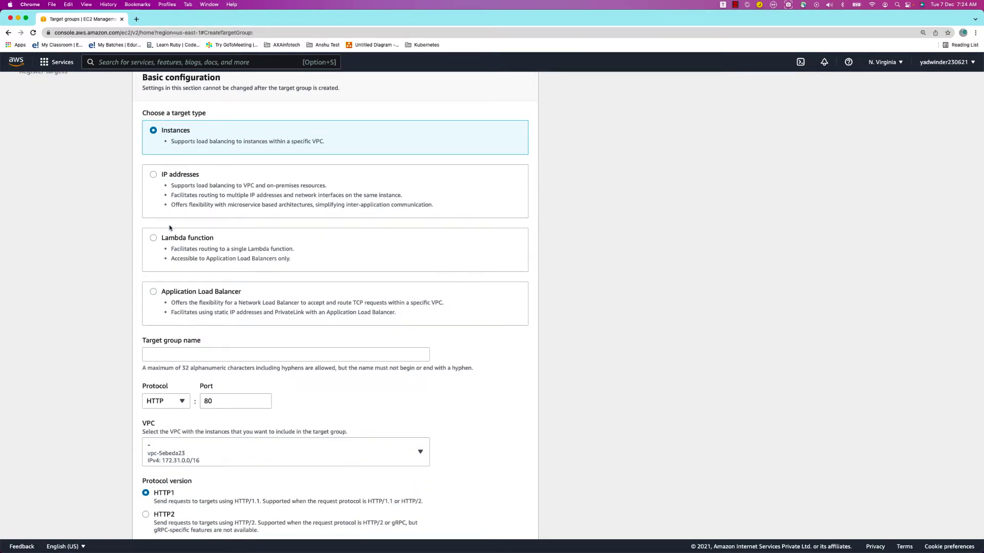
{"action": "left_click", "coordinate": [166, 354]}
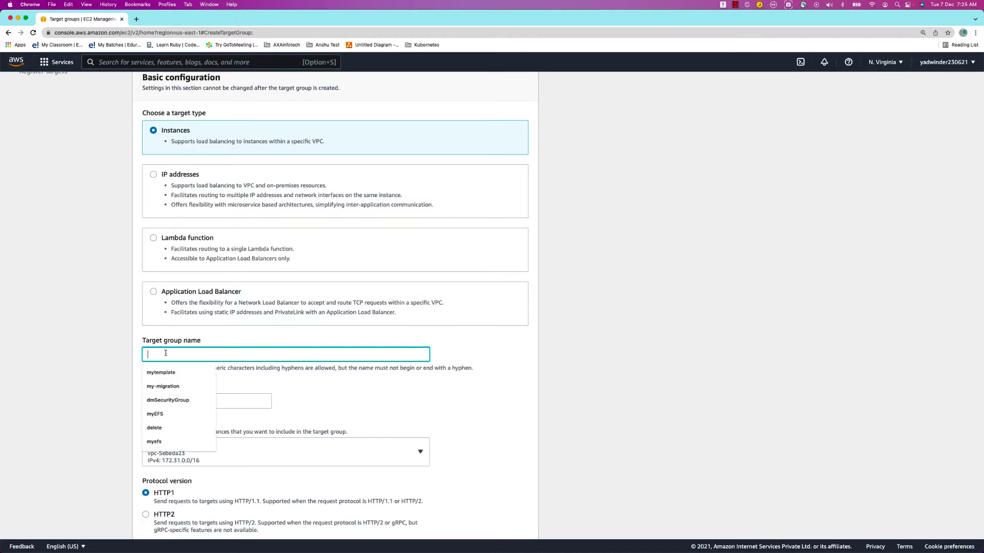
{"action": "type", "text": "MYALB"}
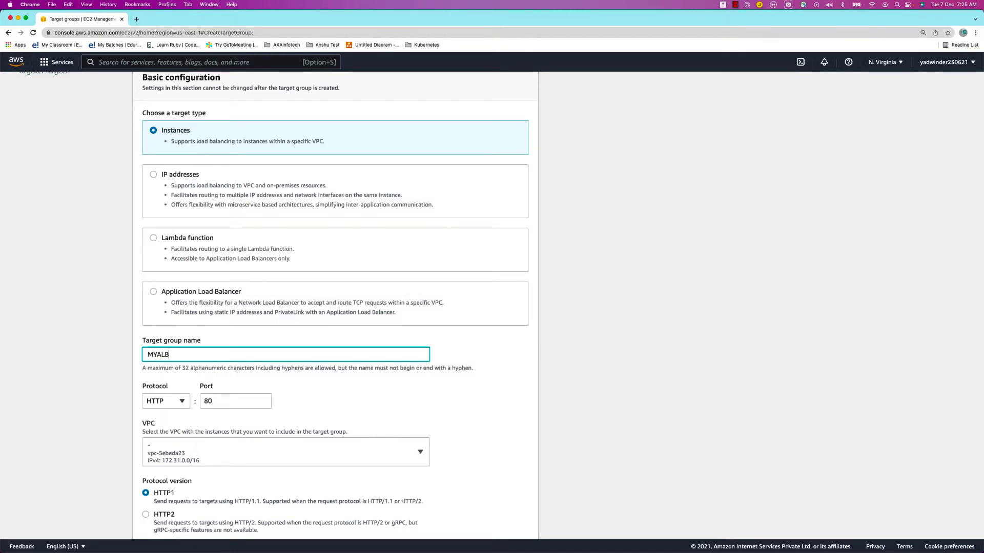
{"action": "left_click", "coordinate": [531, 426]}
{"action": "scroll", "coordinate": [350, 401], "scroll_direction": "down", "scroll_amount": 5}
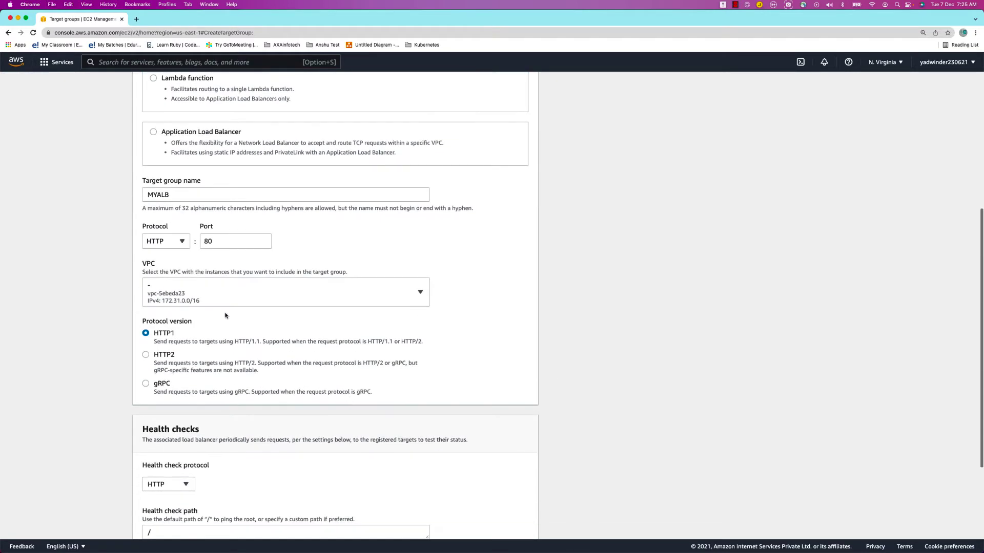
Step: Keep the target group's protocol as HTTP on port 80 and set the health check path to /index.html
{"action": "left_click", "coordinate": [155, 244]}
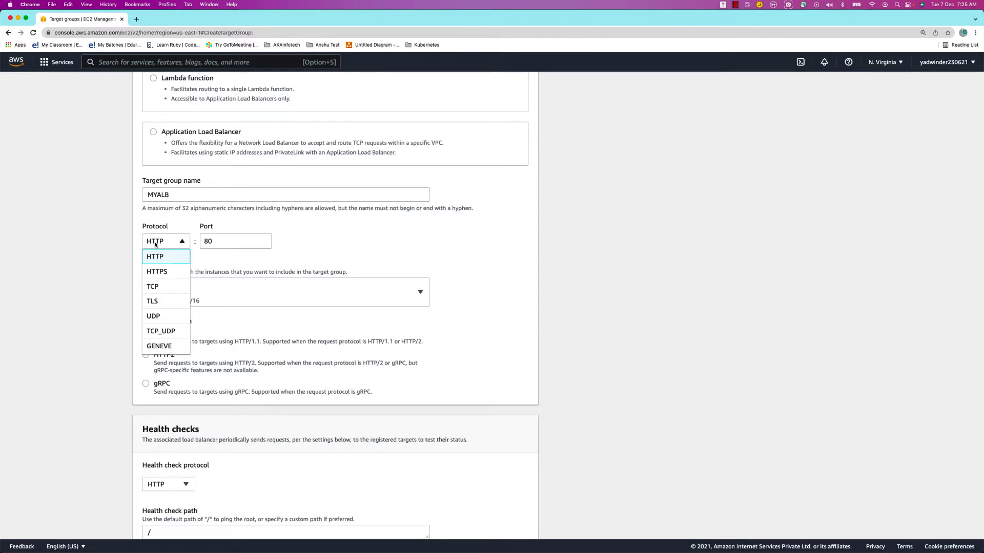
{"action": "left_click", "coordinate": [234, 242]}
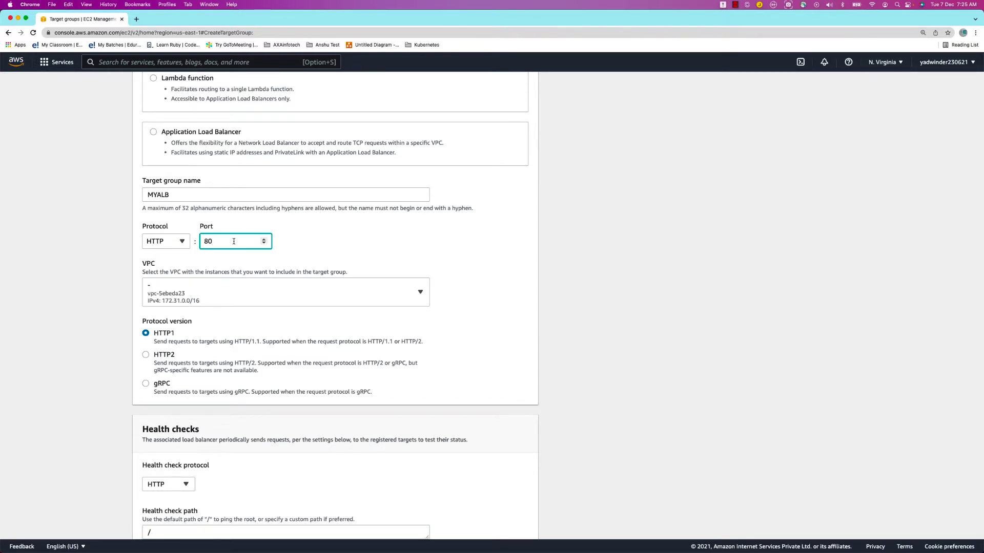
{"action": "scroll", "coordinate": [209, 315], "scroll_direction": "down", "scroll_amount": 4}
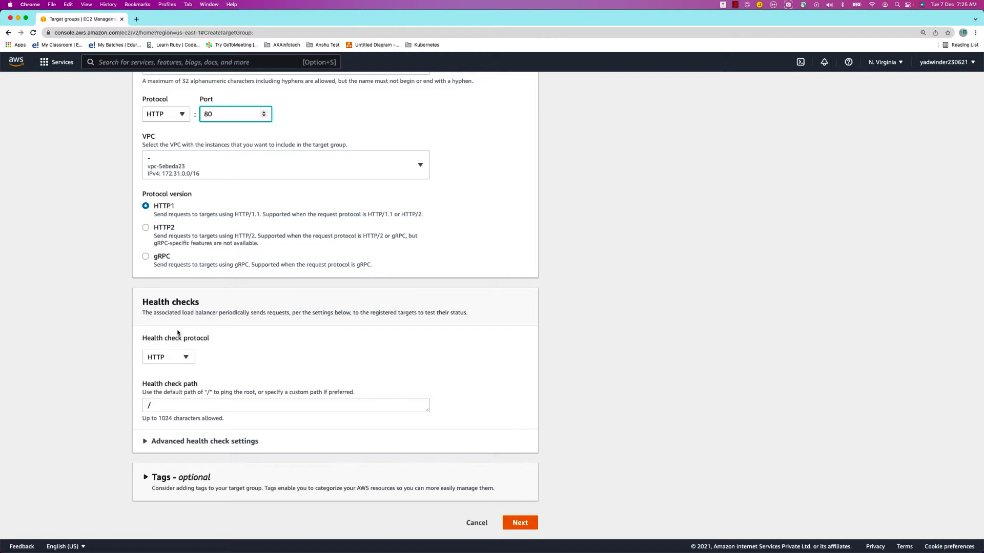
{"action": "left_click", "coordinate": [168, 405]}
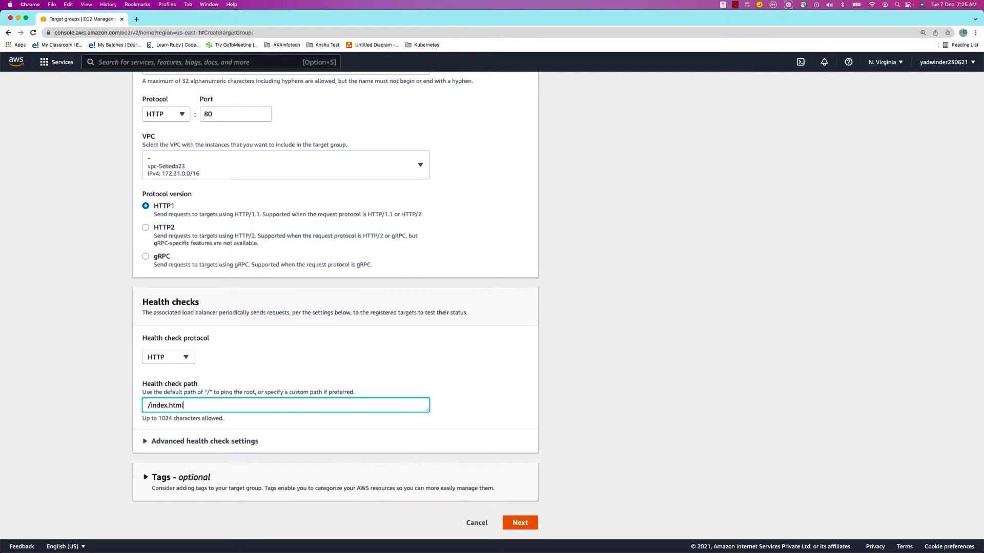
Step: Expand the advanced health check settings and set the healthy threshold to 3
{"action": "left_click", "coordinate": [194, 440]}
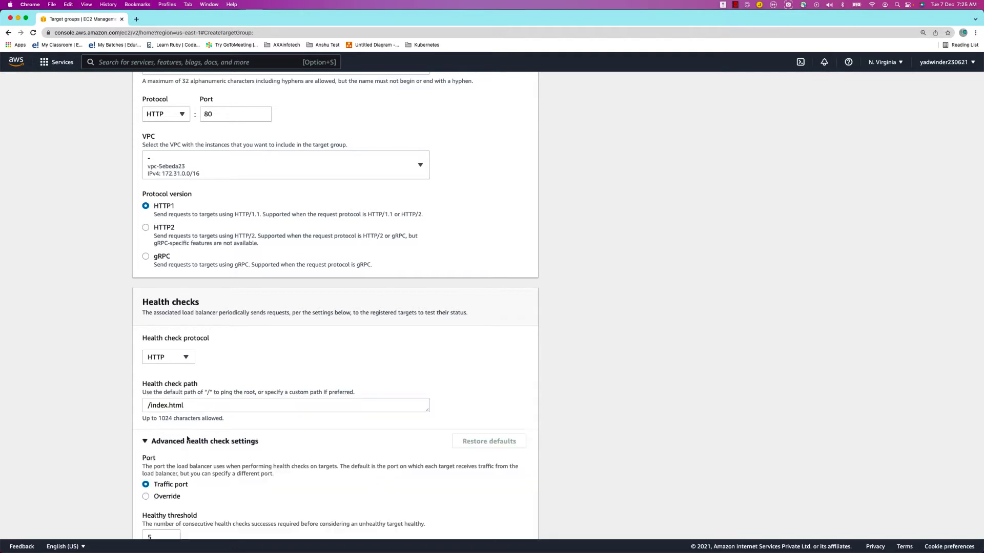
{"action": "scroll", "coordinate": [194, 415], "scroll_direction": "down", "scroll_amount": 5}
{"action": "scroll", "coordinate": [194, 413], "scroll_direction": "down", "scroll_amount": 3}
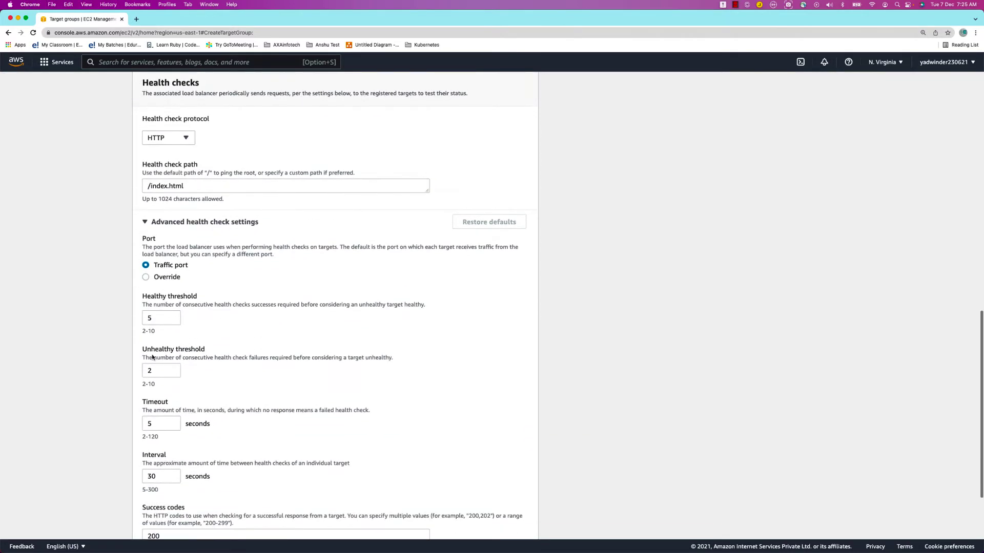
{"action": "left_click", "coordinate": [156, 318]}
{"action": "key", "text": "BackSpace"}
{"action": "type", "text": "3"}
{"action": "right_click", "coordinate": [156, 319]}
{"action": "left_click", "coordinate": [331, 338]}
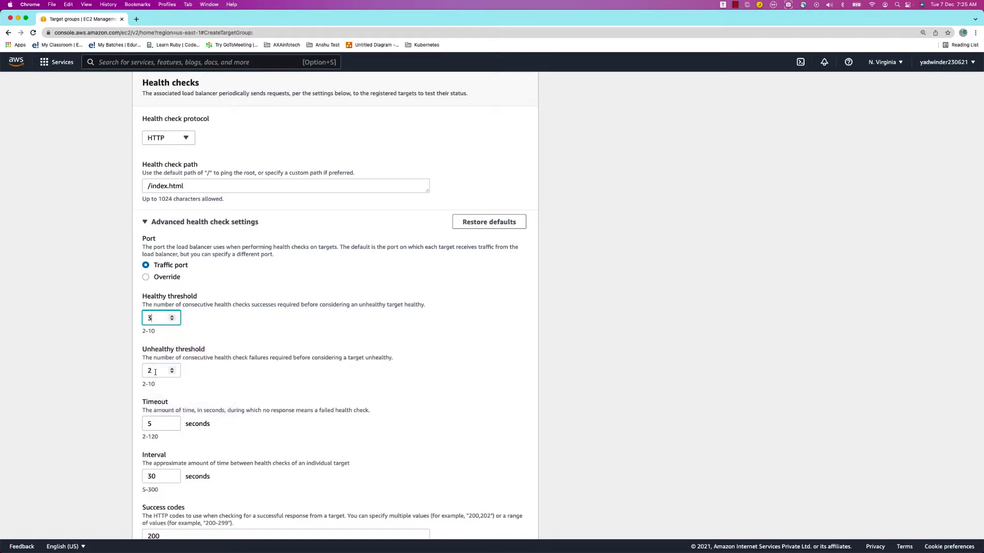
Step: Set the health check interval to 7 seconds
{"action": "left_click", "coordinate": [157, 423]}
{"action": "left_click_drag", "start_coordinate": [169, 476], "coordinate": [115, 477]}
{"action": "type", "text": "7"}
{"action": "left_click", "coordinate": [318, 445]}
{"action": "scroll", "coordinate": [299, 448], "scroll_direction": "down", "scroll_amount": 3}
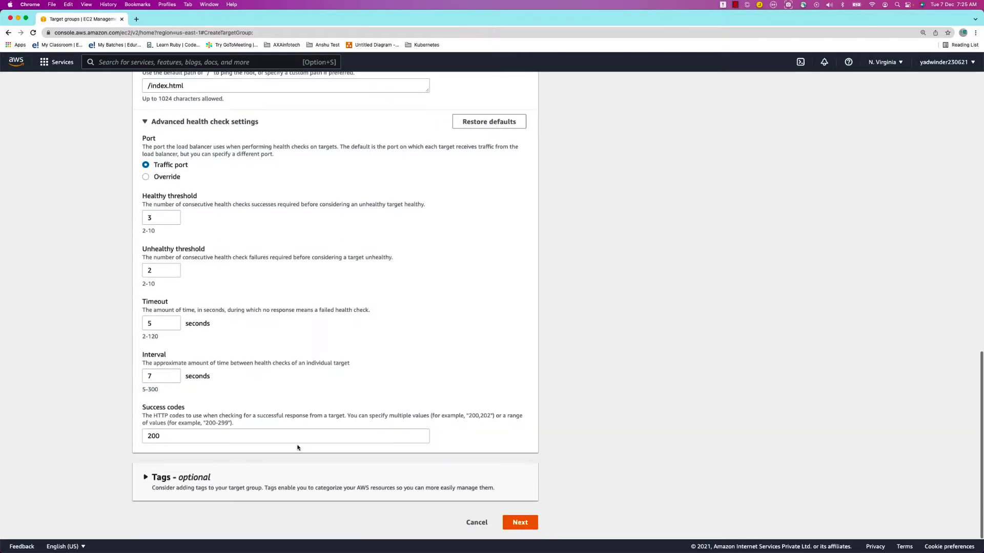
Step: Add both available instances, linux and Webserver2, as pending targets on port 80 and create the target group
{"action": "left_click", "coordinate": [518, 523]}
{"action": "left_click", "coordinate": [154, 208]}
{"action": "left_click", "coordinate": [569, 343]}
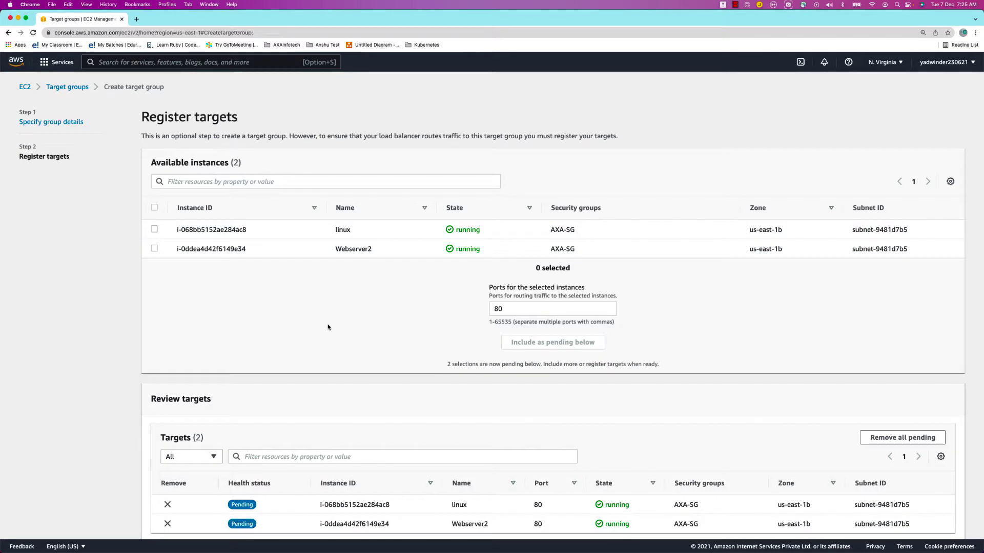
{"action": "scroll", "coordinate": [328, 327], "scroll_direction": "down", "scroll_amount": 1}
{"action": "left_click", "coordinate": [922, 523]}
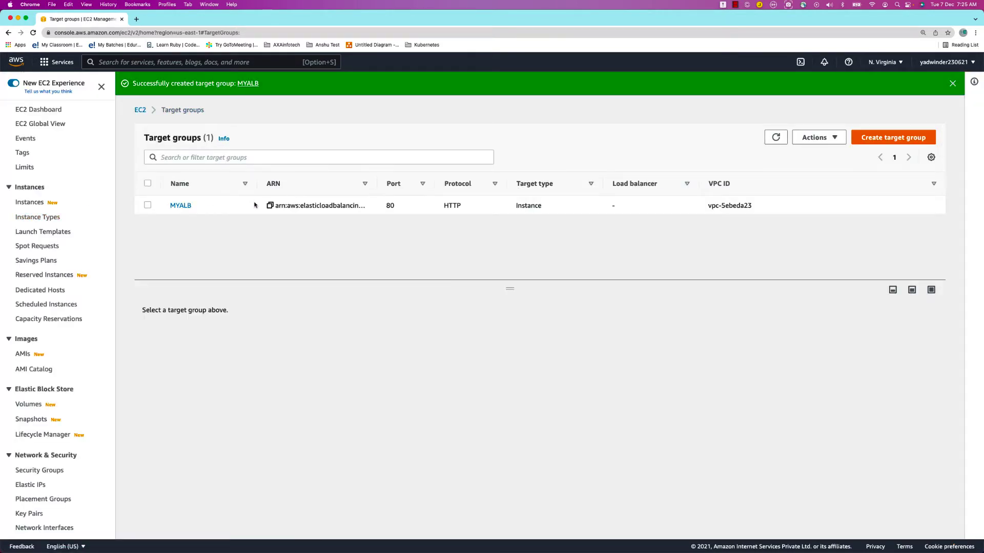
Step: Start creating an Application Load Balancer from the load balancers page and name it MYALB
{"action": "scroll", "coordinate": [65, 435], "scroll_direction": "down", "scroll_amount": 4}
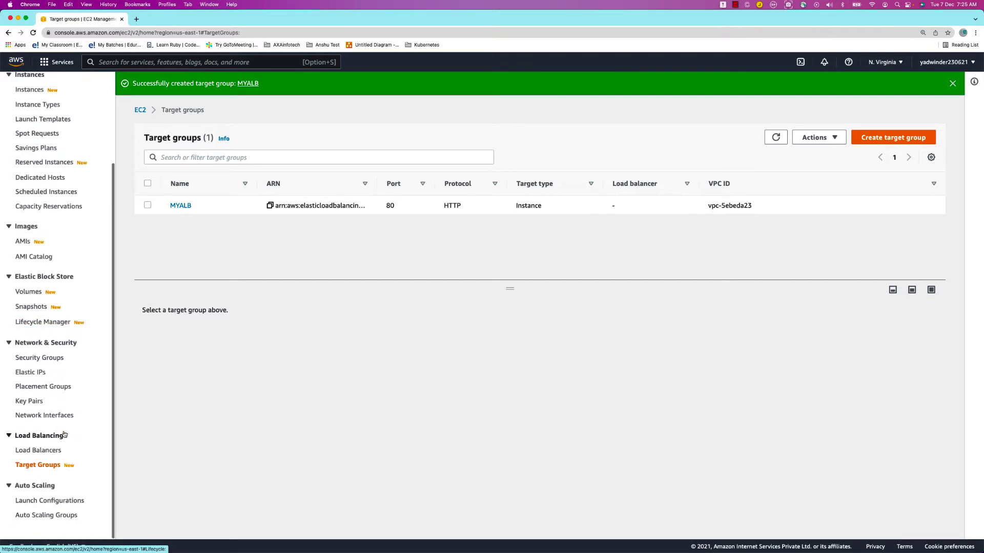
{"action": "left_click", "coordinate": [44, 451]}
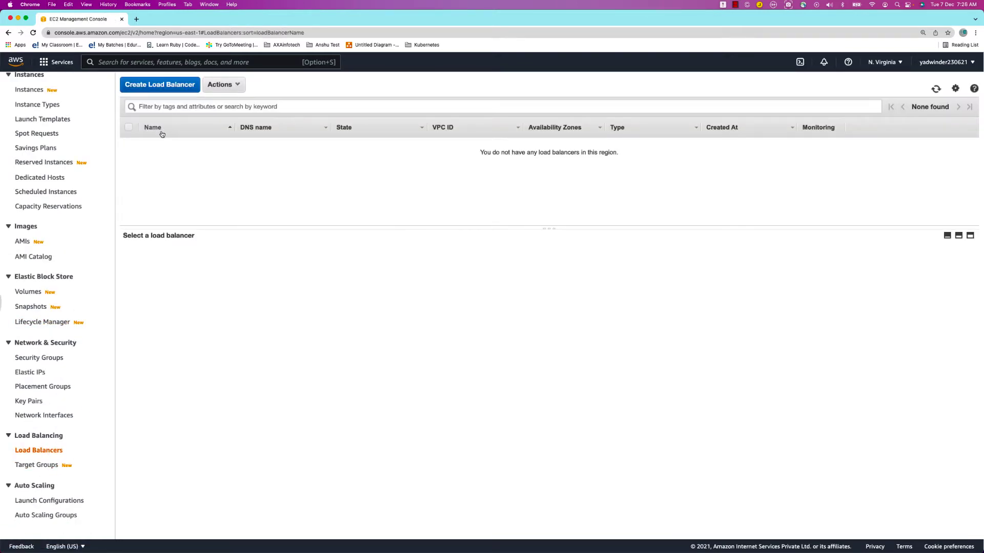
{"action": "left_click", "coordinate": [161, 84]}
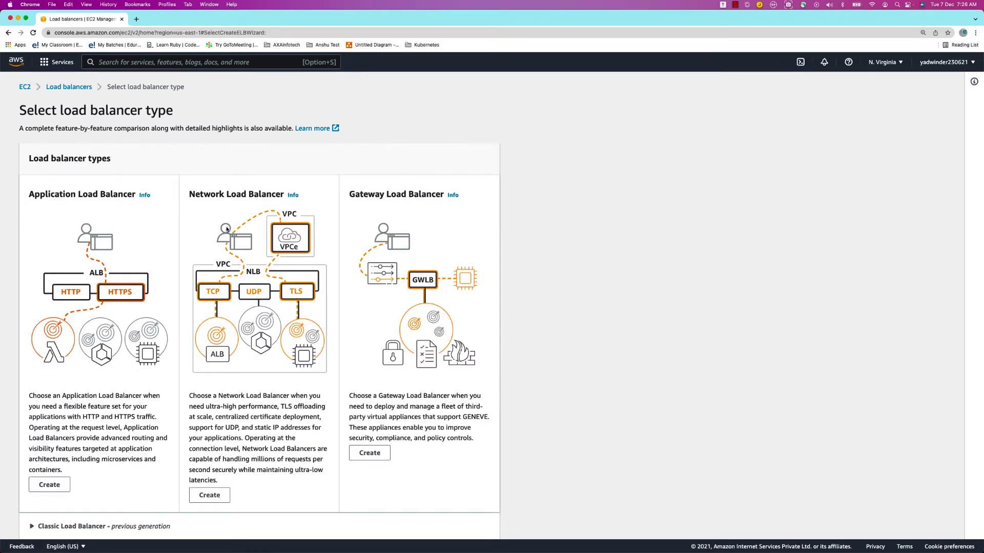
{"action": "left_click", "coordinate": [60, 482]}
{"action": "left_click", "coordinate": [96, 269]}
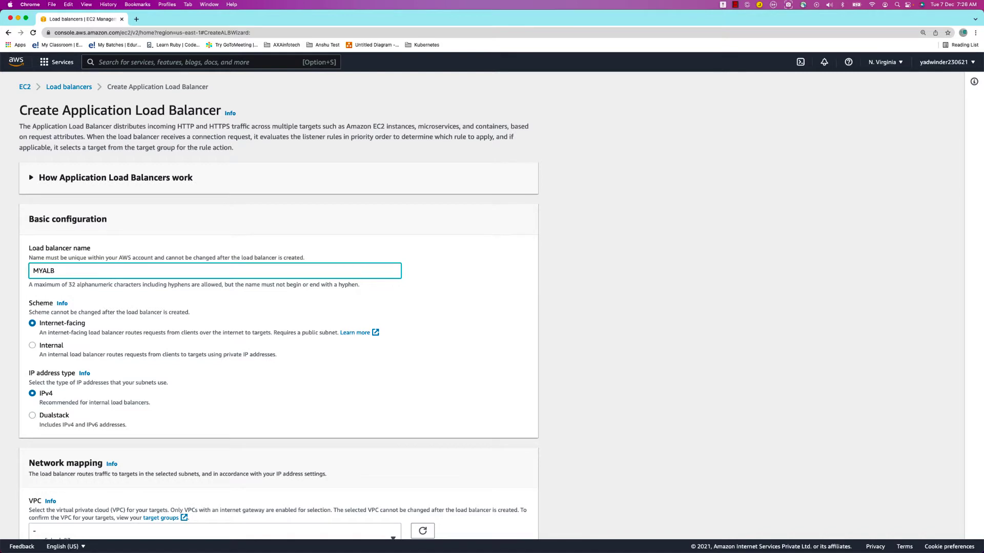
{"action": "scroll", "coordinate": [112, 318], "scroll_direction": "down", "scroll_amount": 5}
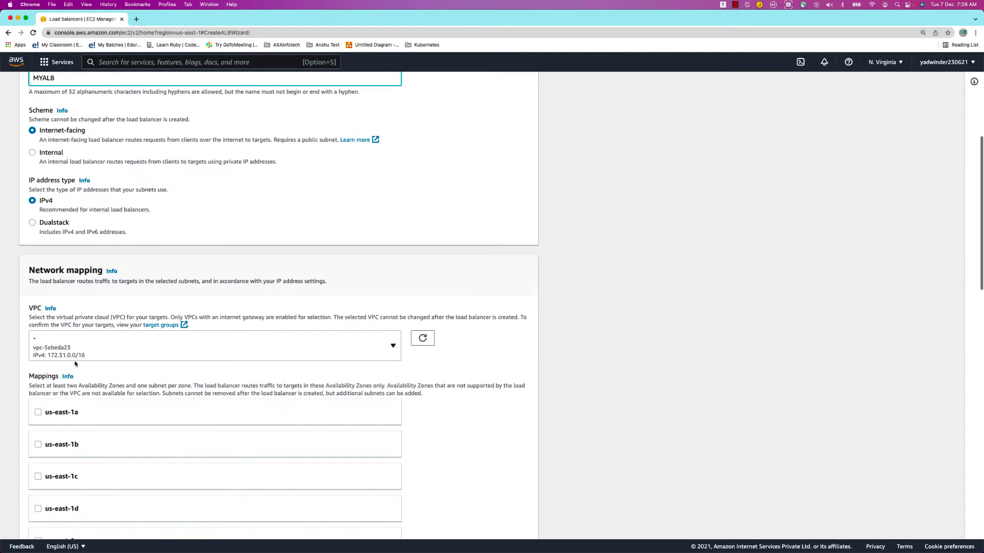
{"action": "scroll", "coordinate": [72, 390], "scroll_direction": "down", "scroll_amount": 4}
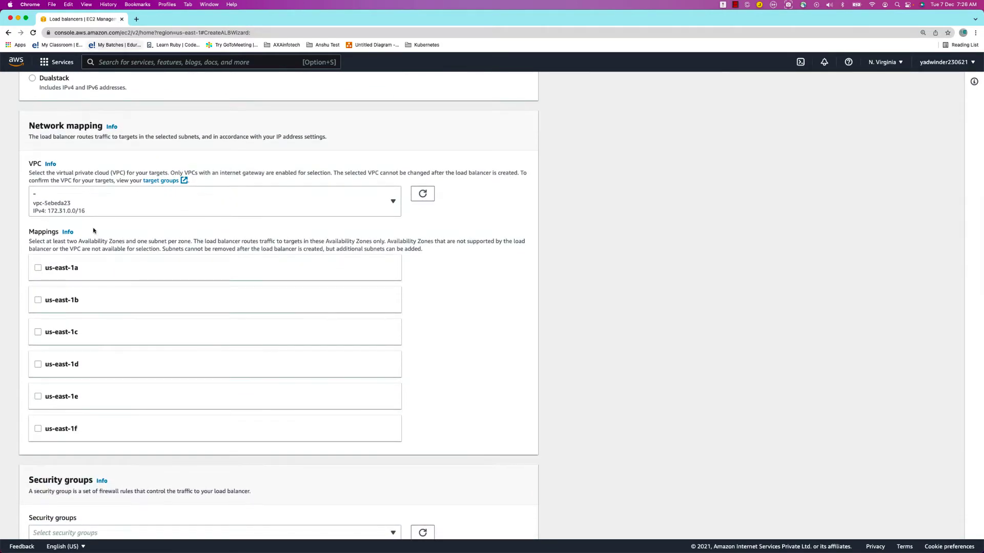
Step: Open the EC2 console in a separate browser tab and close the blank tab
{"action": "left_click", "coordinate": [137, 19]}
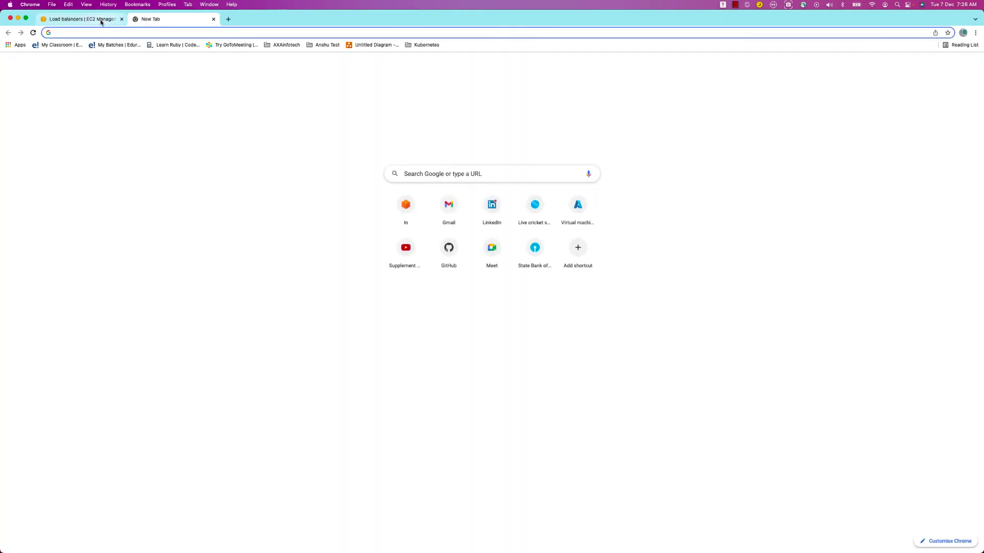
{"action": "left_click", "coordinate": [99, 19]}
{"action": "left_click", "coordinate": [45, 63]}
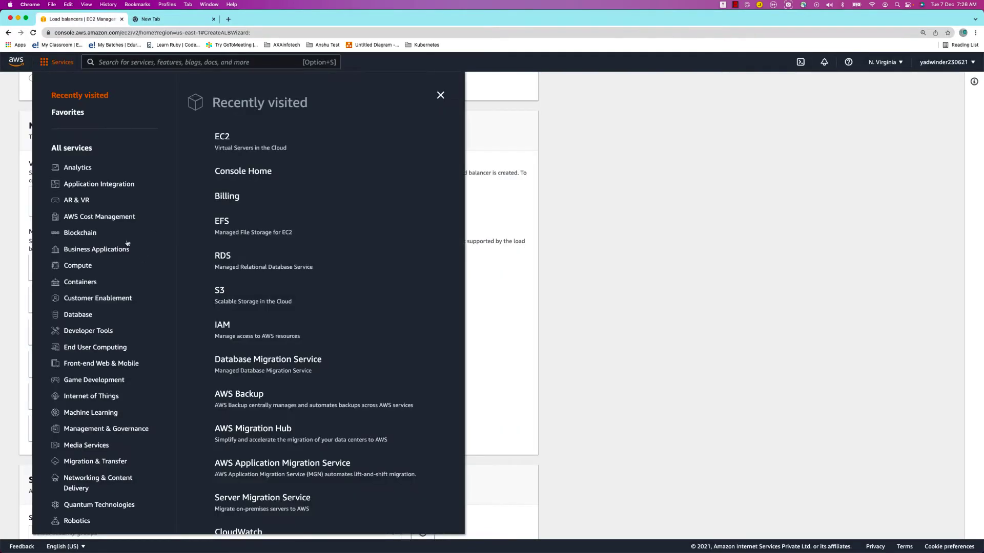
{"action": "right_click", "coordinate": [221, 137]}
{"action": "left_click", "coordinate": [253, 141]}
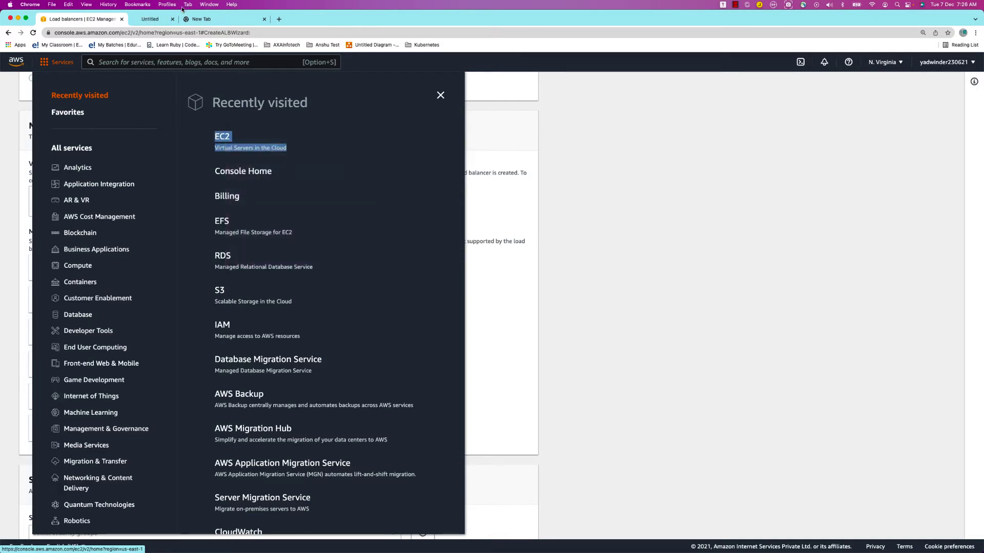
{"action": "left_click", "coordinate": [171, 19]}
{"action": "left_click", "coordinate": [251, 19]}
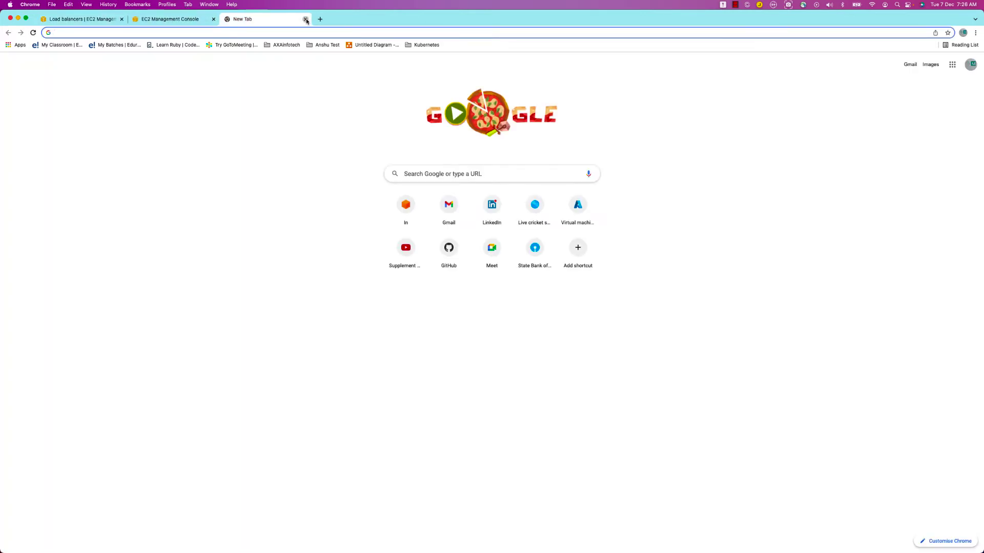
{"action": "left_click", "coordinate": [305, 19]}
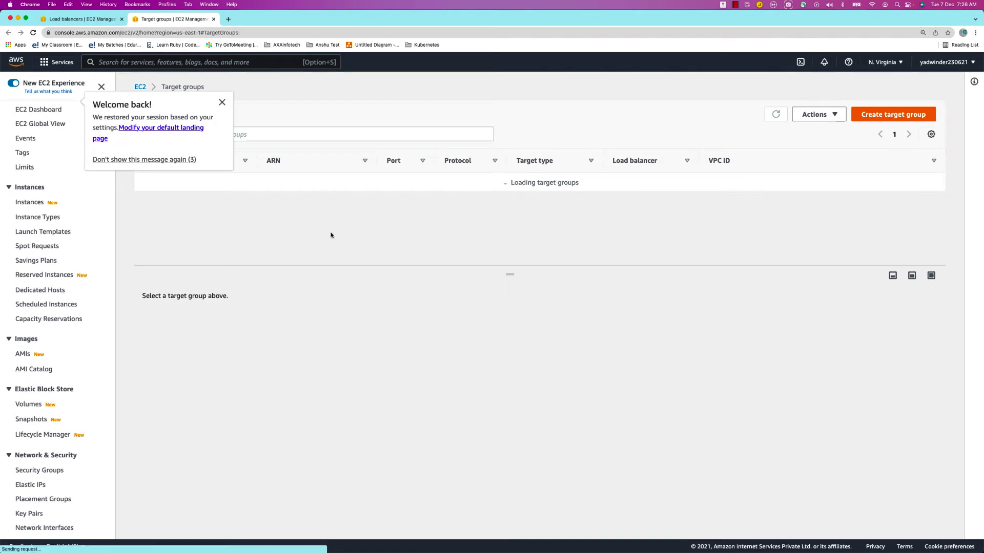
Step: Dismiss the welcome message and check the availability zones of linux and Webserver2 in the instances list
{"action": "left_click", "coordinate": [221, 102]}
{"action": "left_click", "coordinate": [29, 202]}
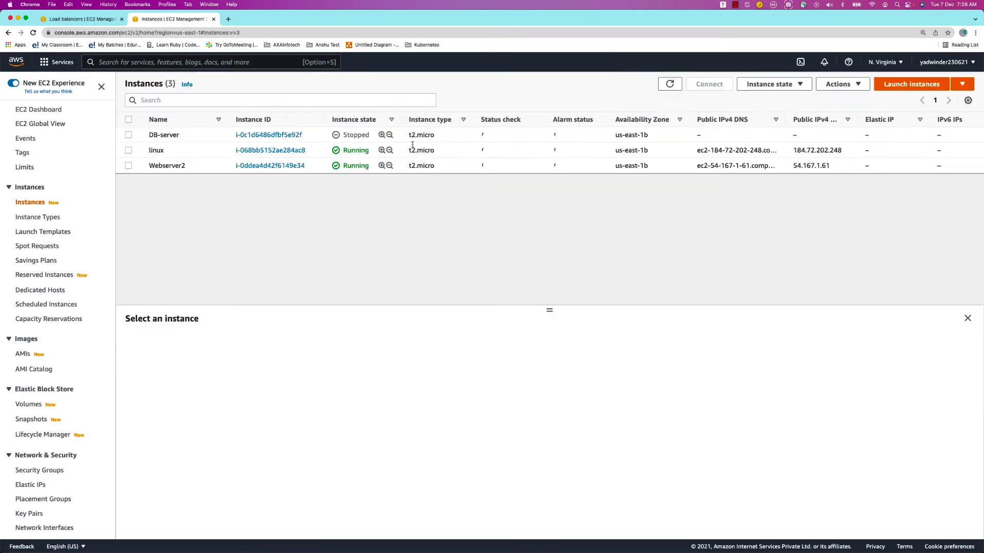
{"action": "left_click_drag", "start_coordinate": [615, 151], "coordinate": [656, 168]}
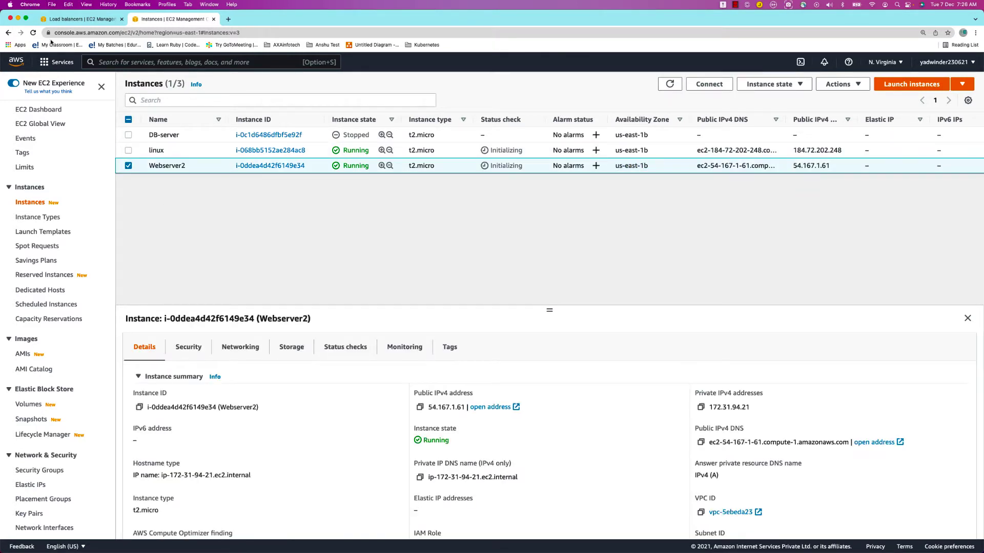
Step: Return to the load balancer setup and map it to the us-east-1a and us-east-1b availability zones
{"action": "left_click", "coordinate": [82, 19]}
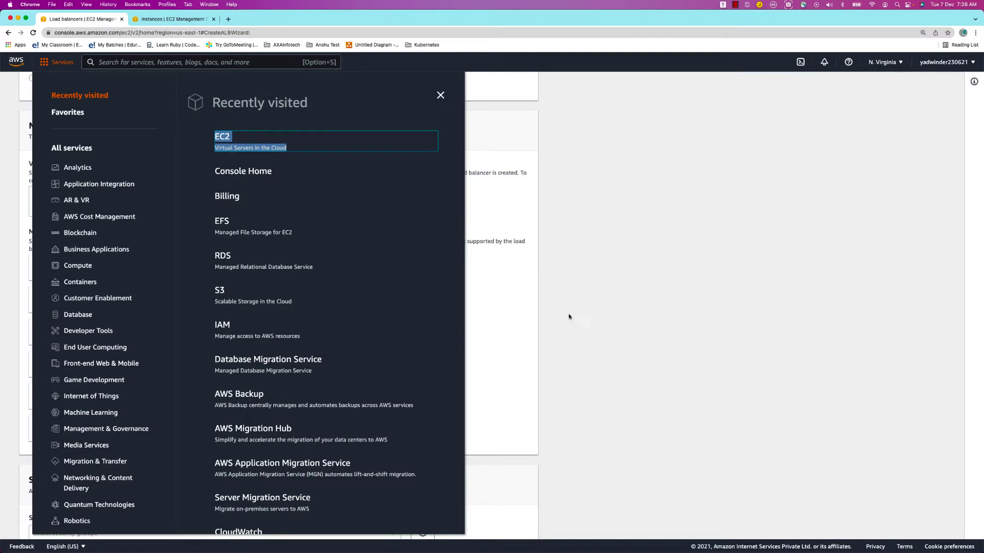
{"action": "left_click", "coordinate": [526, 316]}
{"action": "left_click", "coordinate": [38, 268]}
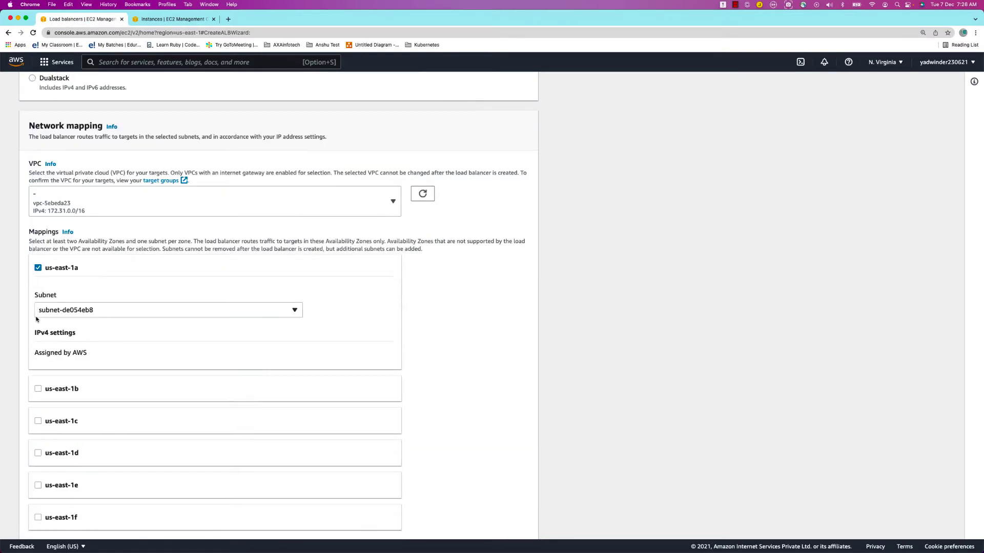
{"action": "left_click", "coordinate": [37, 390]}
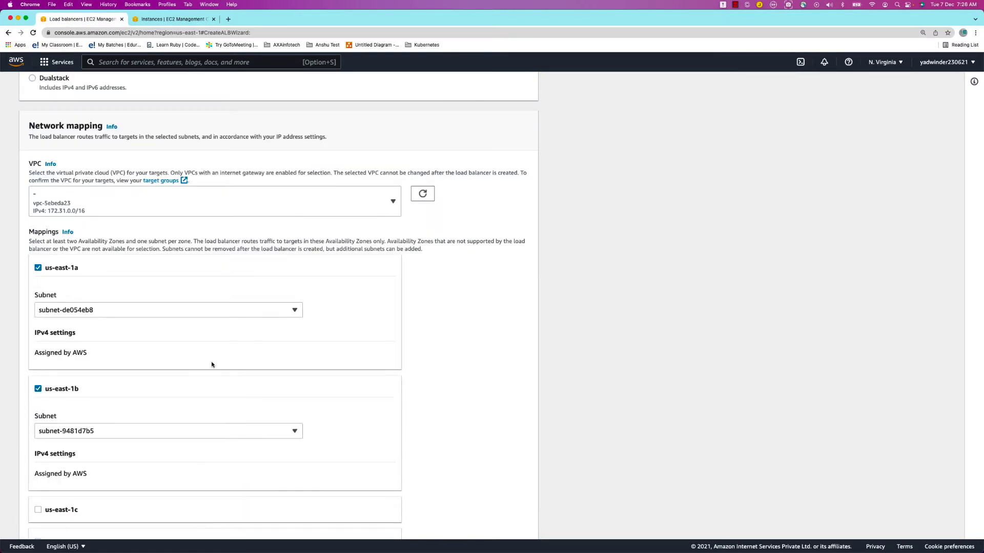
{"action": "scroll", "coordinate": [211, 365], "scroll_direction": "down", "scroll_amount": 3}
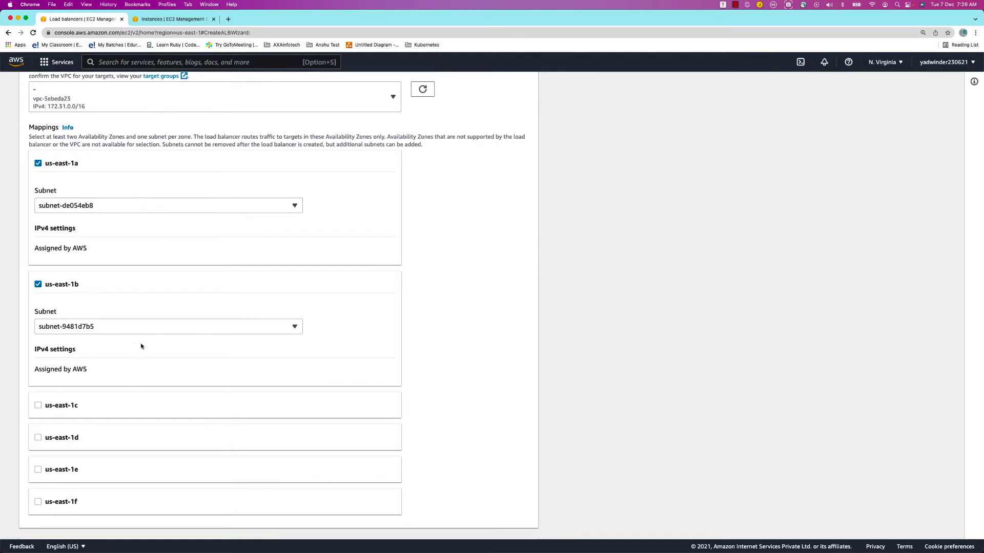
Step: Set the HTTP:80 listener's default action to forward to the MYALB target group
{"action": "scroll", "coordinate": [142, 345], "scroll_direction": "down", "scroll_amount": 10}
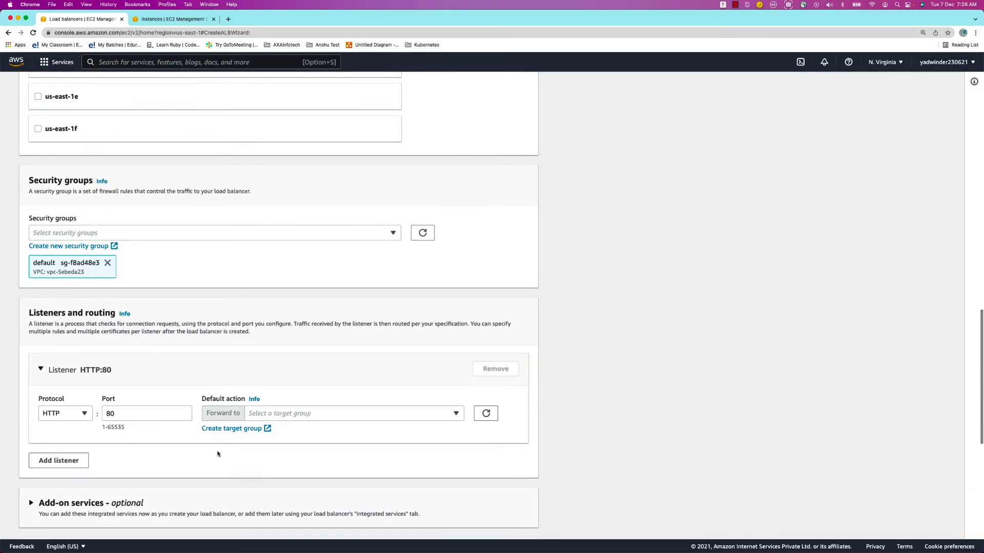
{"action": "scroll", "coordinate": [220, 457], "scroll_direction": "down", "scroll_amount": 4}
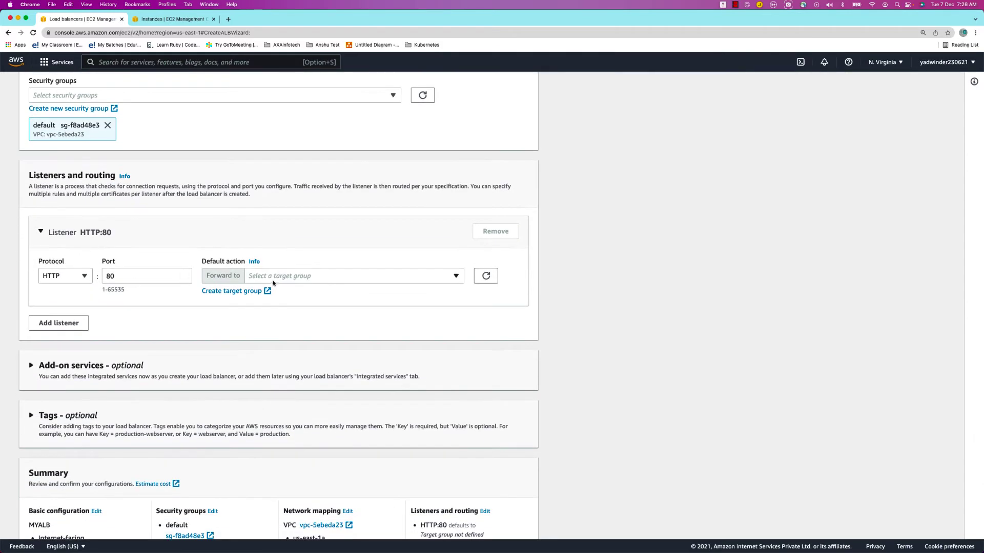
{"action": "left_click", "coordinate": [365, 278]}
{"action": "left_click", "coordinate": [286, 310]}
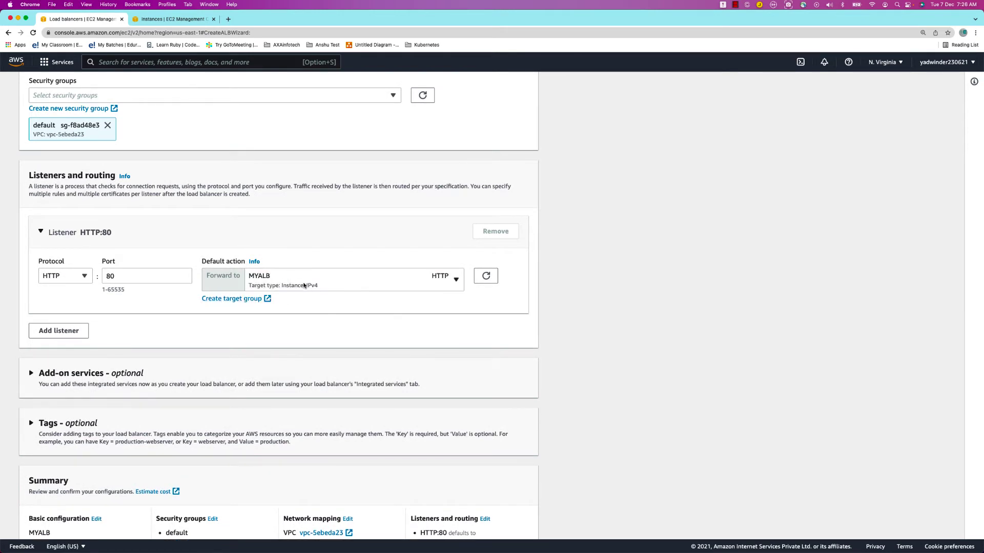
Step: Review the configuration summary, create the MYALB load balancer and open its details
{"action": "scroll", "coordinate": [104, 322], "scroll_direction": "down", "scroll_amount": 5}
{"action": "scroll", "coordinate": [104, 322], "scroll_direction": "down", "scroll_amount": 2}
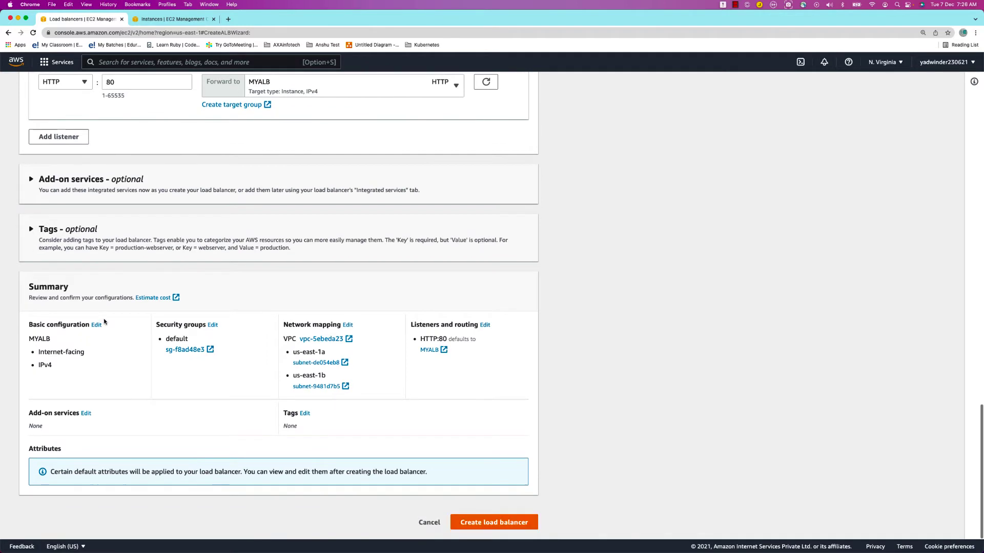
{"action": "left_click", "coordinate": [503, 523]}
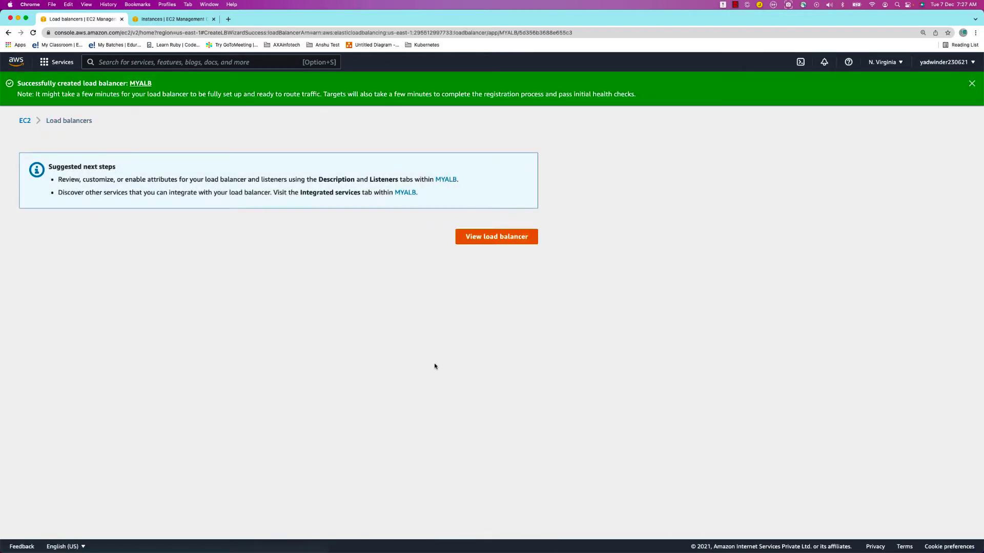
{"action": "left_click", "coordinate": [485, 238]}
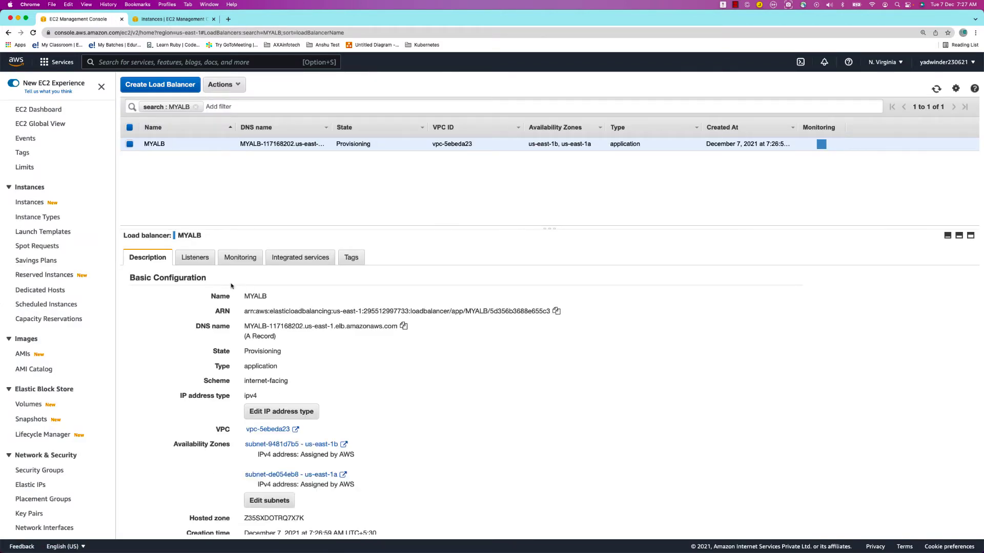
Step: Open the target groups in a separate browser tab and check the health status of the MYALB group's registered targets
{"action": "scroll", "coordinate": [46, 492], "scroll_direction": "down", "scroll_amount": 5}
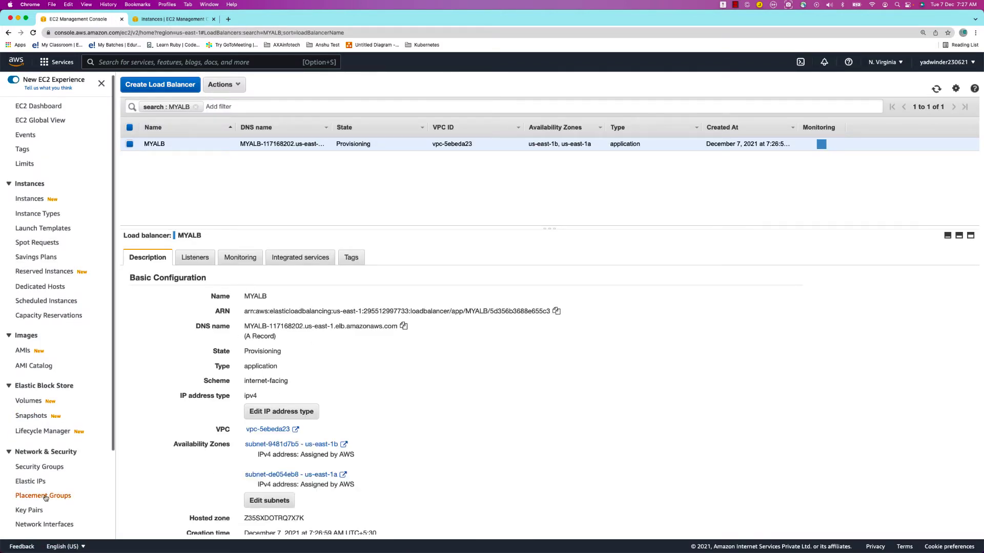
{"action": "right_click", "coordinate": [43, 461]}
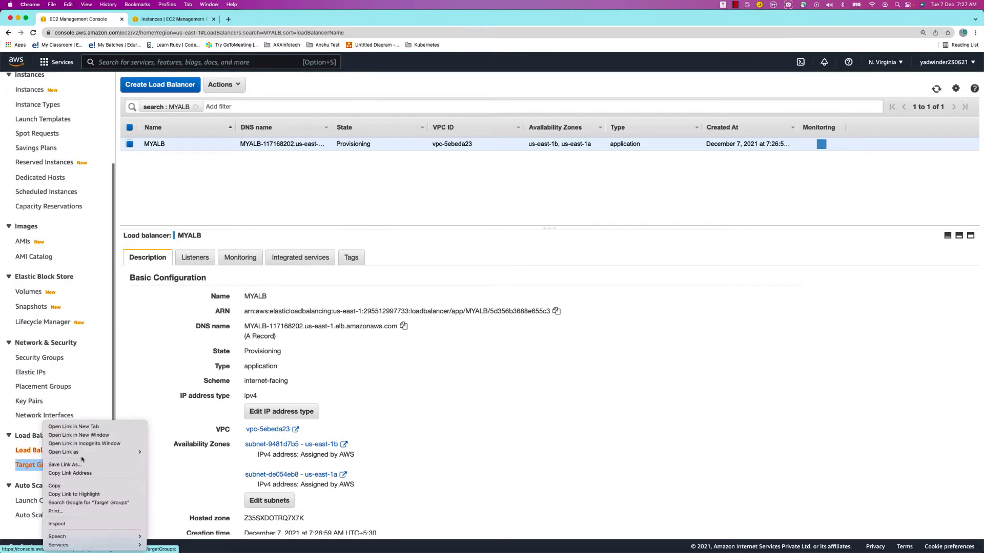
{"action": "left_click", "coordinate": [88, 427]}
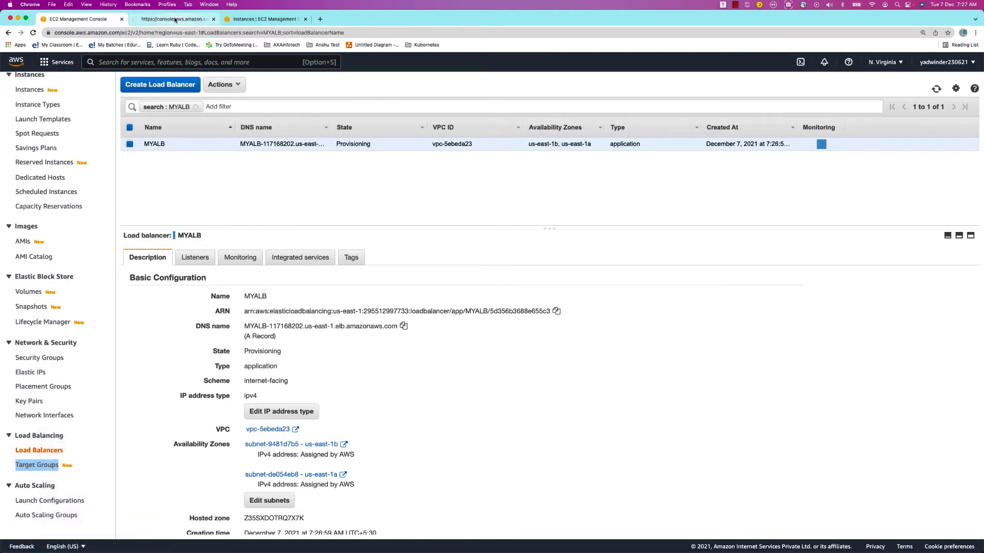
{"action": "key", "text": "ctrl+Tab"}
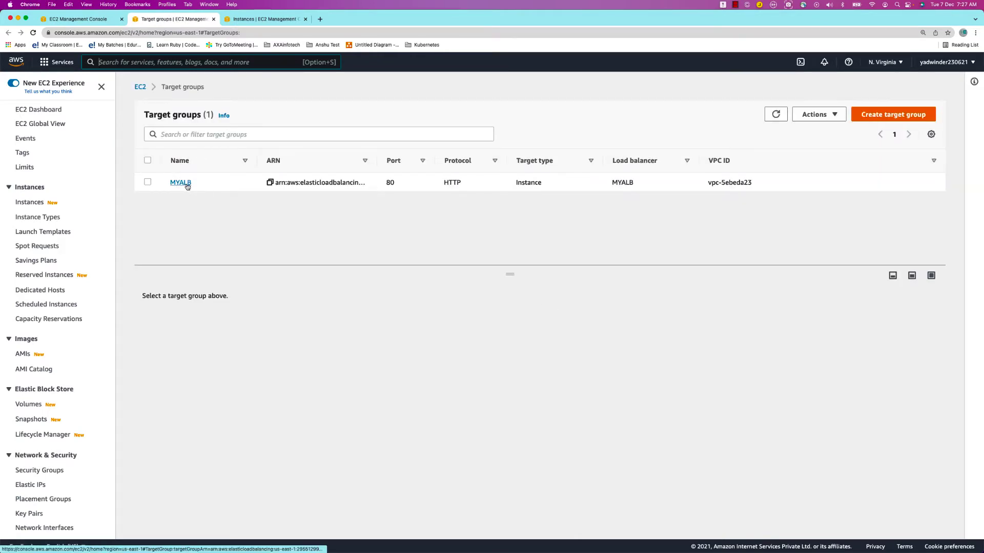
{"action": "left_click", "coordinate": [187, 185]}
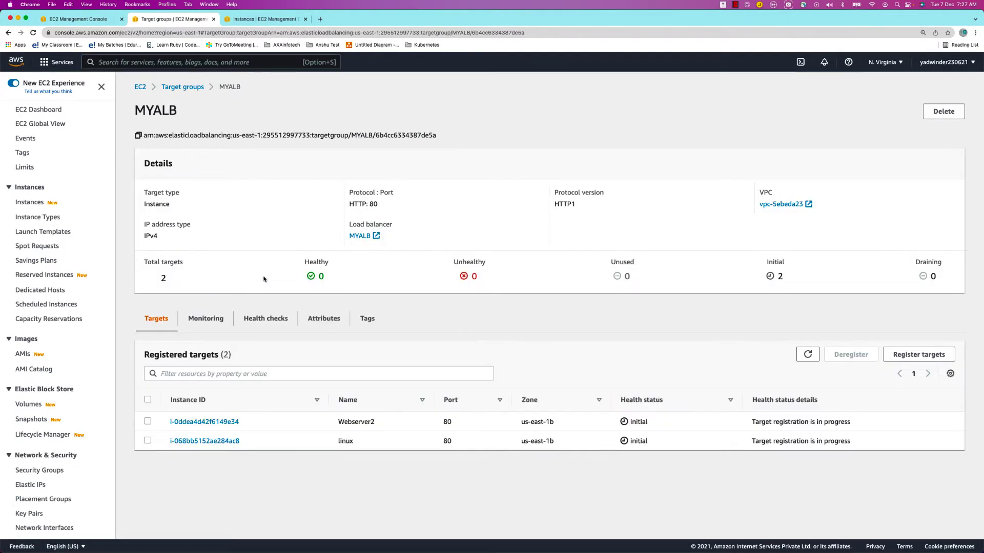
{"action": "mouse_move", "coordinate": [630, 425]}
{"action": "left_mouse_down"}
{"action": "mouse_move", "coordinate": [654, 428]}
{"action": "mouse_move", "coordinate": [661, 444]}
{"action": "left_mouse_up"}
Step: Return to the instances list and copy the example SSH connection command for Webserver2
{"action": "left_click", "coordinate": [264, 19]}
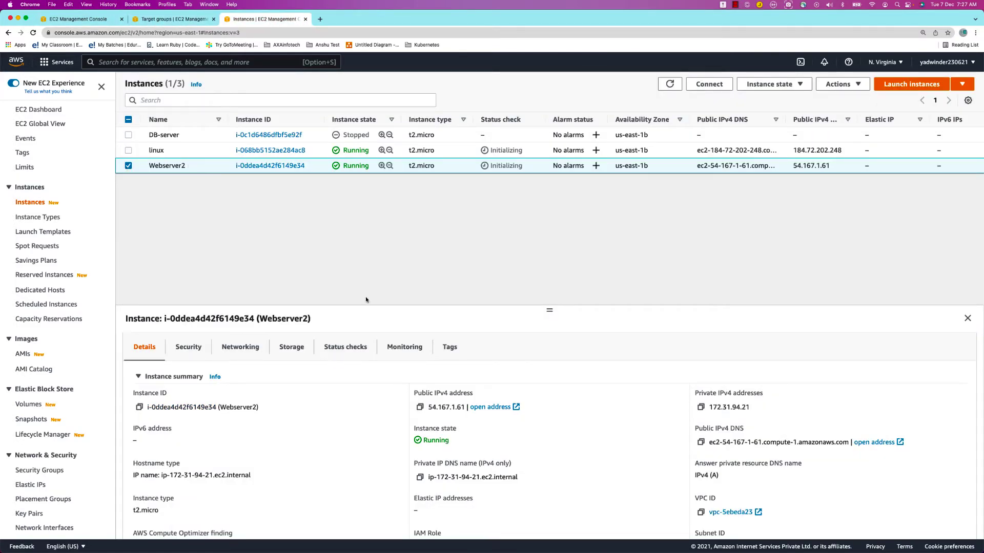
{"action": "left_click", "coordinate": [710, 84]}
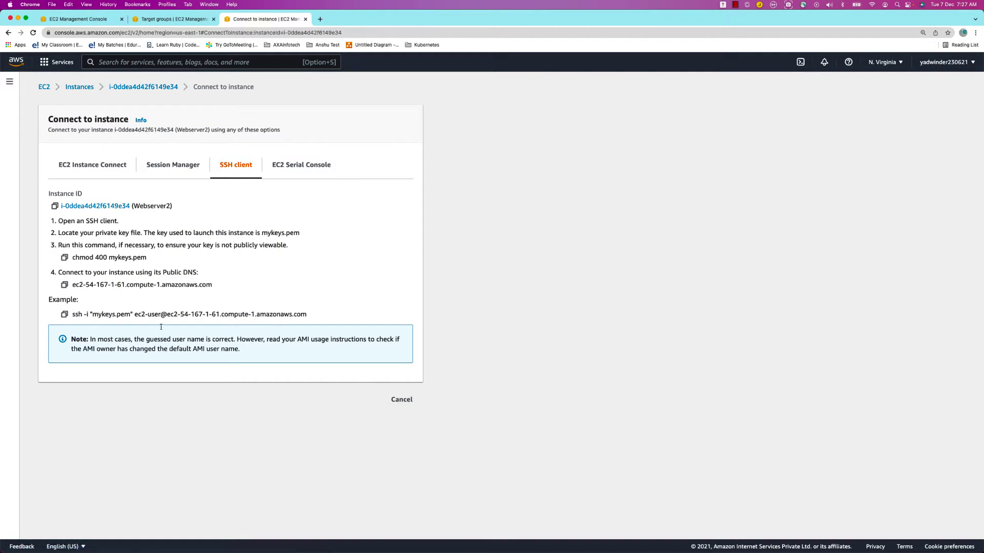
{"action": "left_click", "coordinate": [64, 315]}
Step: Switch to Terminal, enlarge the text, change to the Downloads folder and try the copied SSH command, accepting the host key
{"action": "key", "text": "super+Tab"}
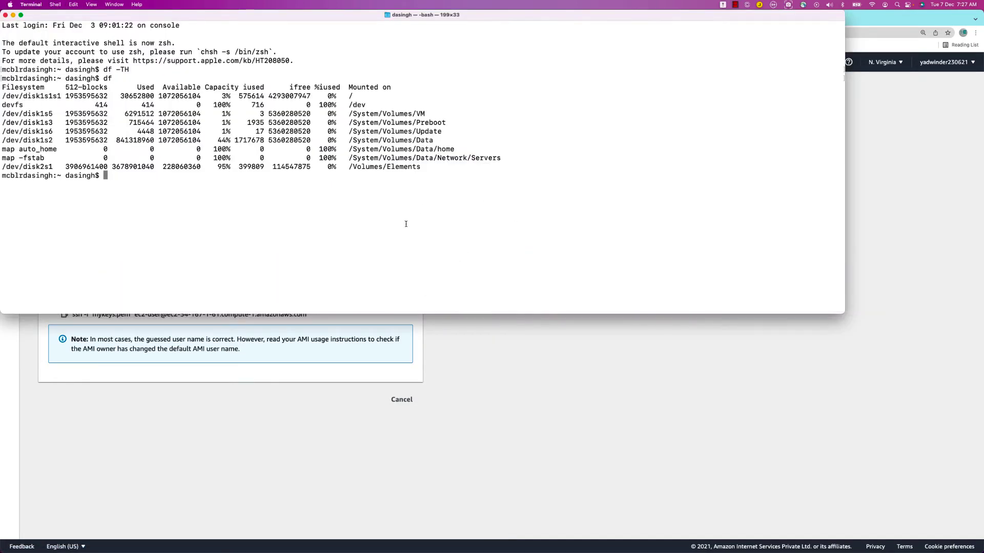
{"action": "key", "text": "super+plus"}
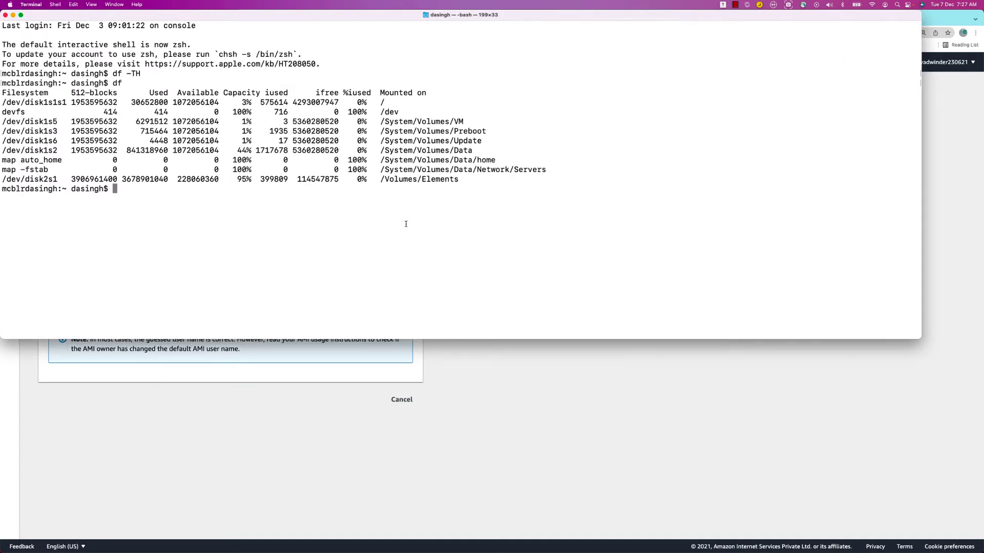
{"action": "type", "text": "cd Downloads/"}
{"action": "key", "text": "Return"}
{"action": "key", "text": "super+v"}
{"action": "key", "text": "Return"}
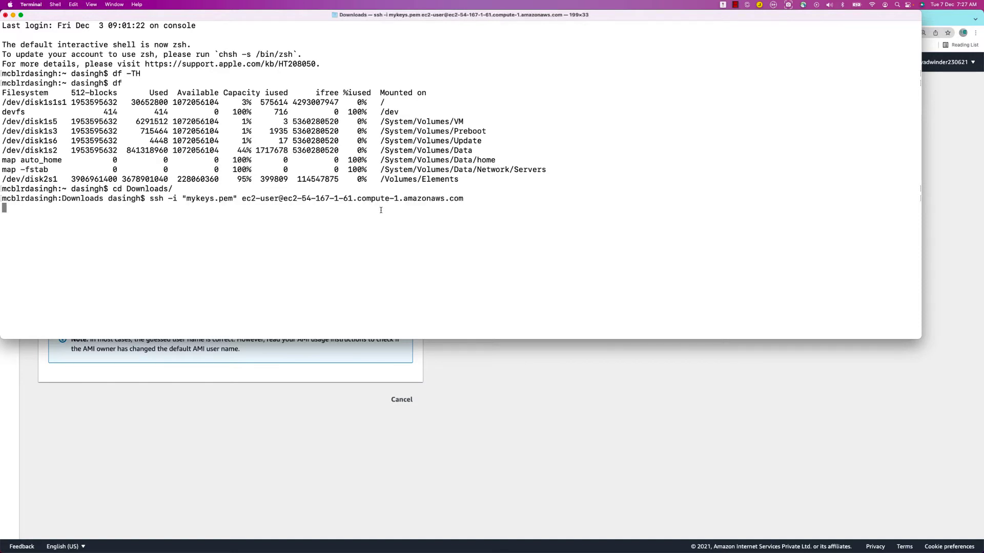
{"action": "type", "text": "yes"}
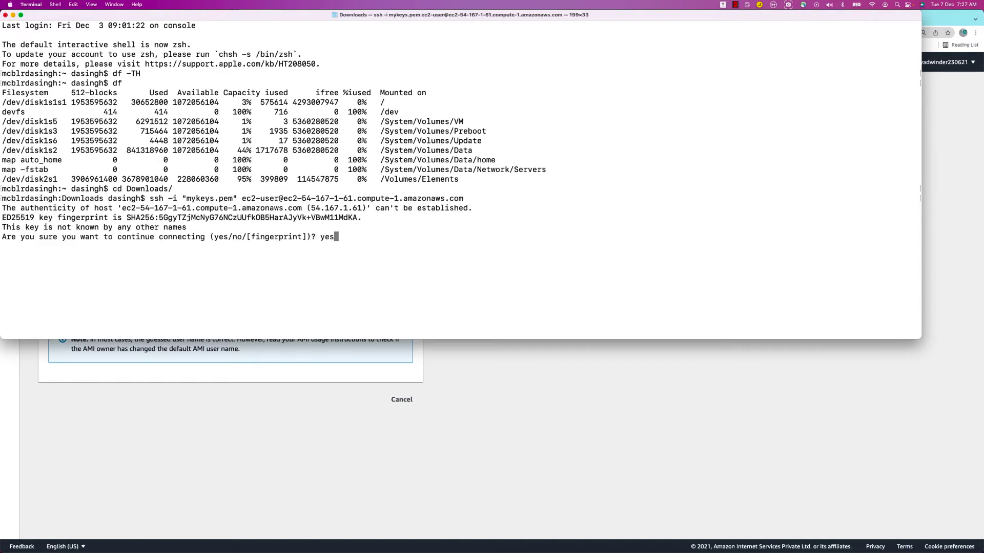
{"action": "key", "text": "Return"}
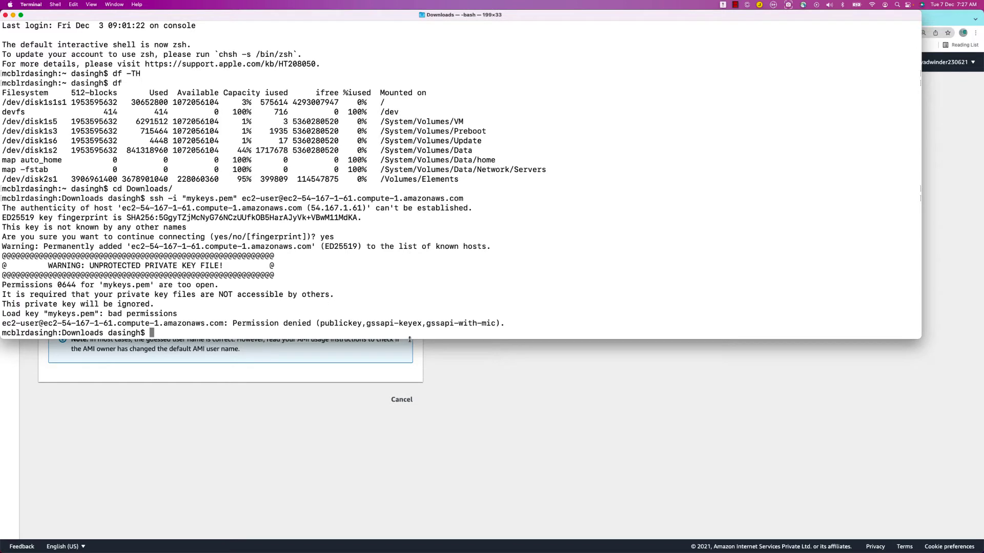
Step: Make the terminal window taller and restrict the key file's permissions with chmod 400 mykeys.pem
{"action": "left_click_drag", "start_coordinate": [409, 340], "coordinate": [414, 500]}
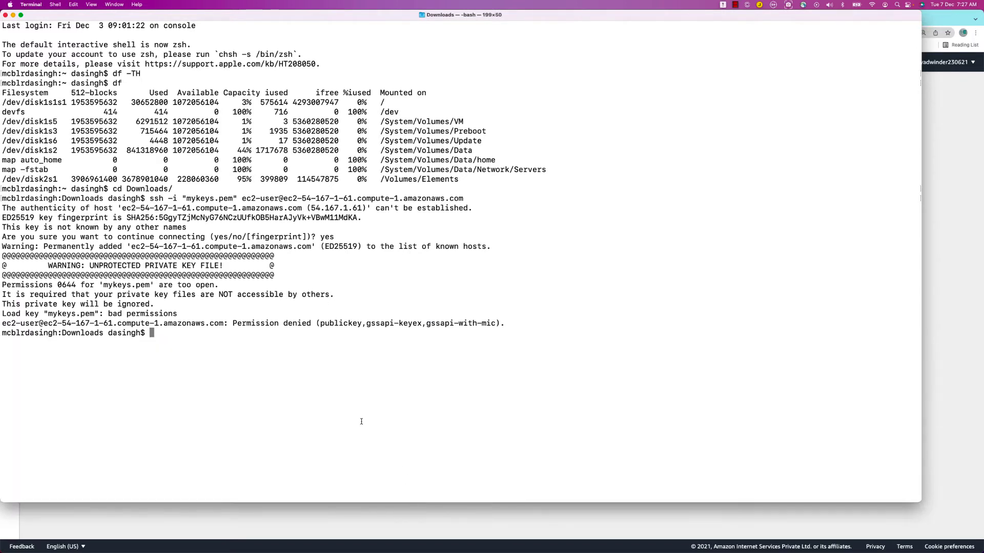
{"action": "type", "text": "chmod 400- mykeys.pem"}
{"action": "key", "text": "Left"}
{"action": "key", "text": "Left"}
{"action": "key", "text": "Left"}
{"action": "key", "text": "Left"}
{"action": "key", "text": "Left"}
{"action": "key", "text": "Left"}
{"action": "key", "text": "Left"}
{"action": "key", "text": "Left"}
{"action": "key", "text": "Left"}
{"action": "key", "text": "Left"}
{"action": "key", "text": "Left"}
{"action": "key", "text": "Left"}
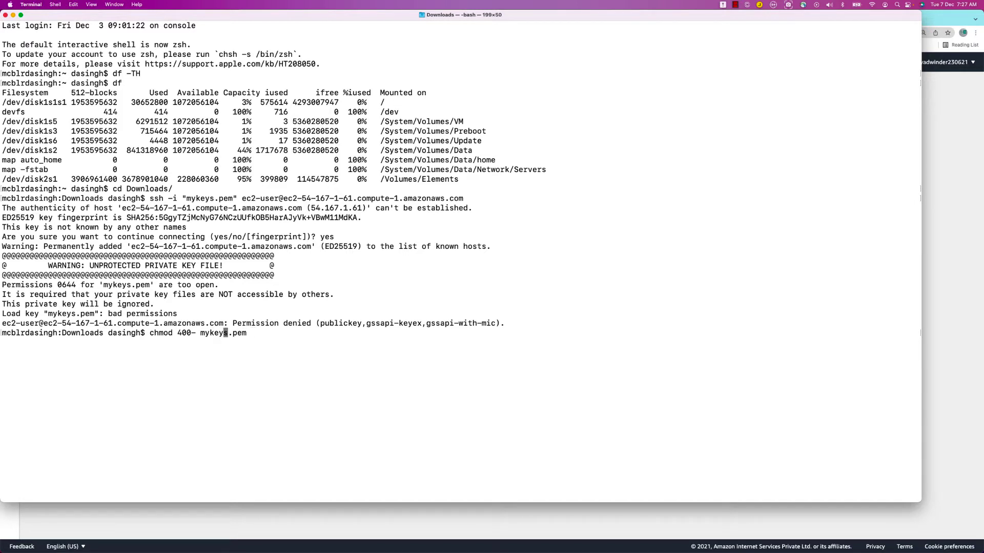
{"action": "key", "text": "BackSpace"}
{"action": "key", "text": "Return"}
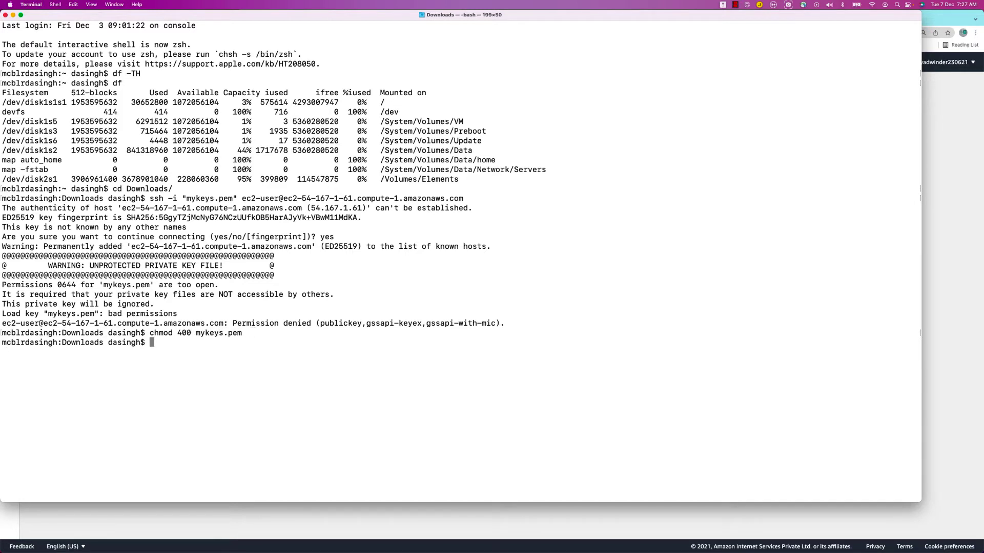
Step: Rerun the SSH command to connect to Webserver2 and switch to the root shell with sudo -i
{"action": "key", "text": "Up"}
{"action": "key", "text": "Up"}
{"action": "key", "text": "Return"}
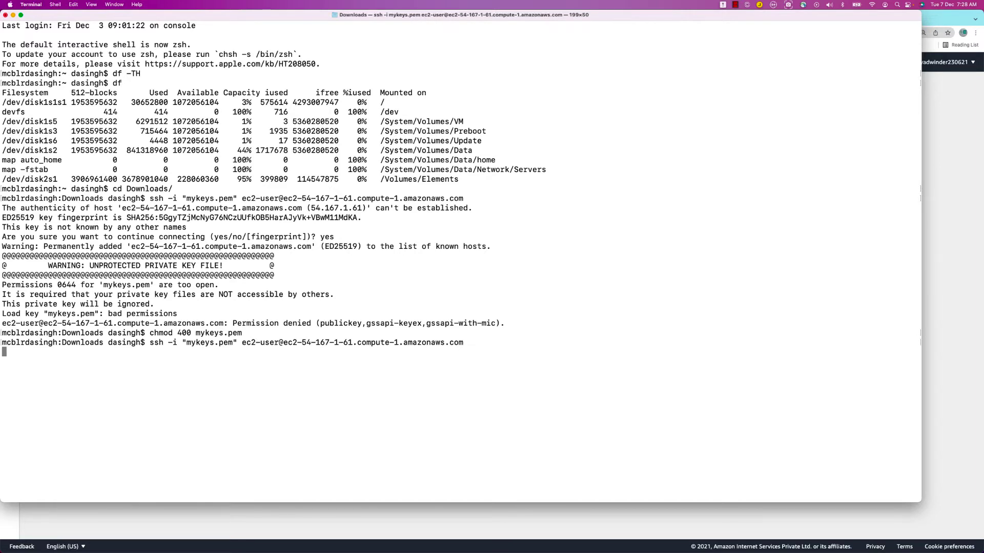
{"action": "type", "text": "sudo -i"}
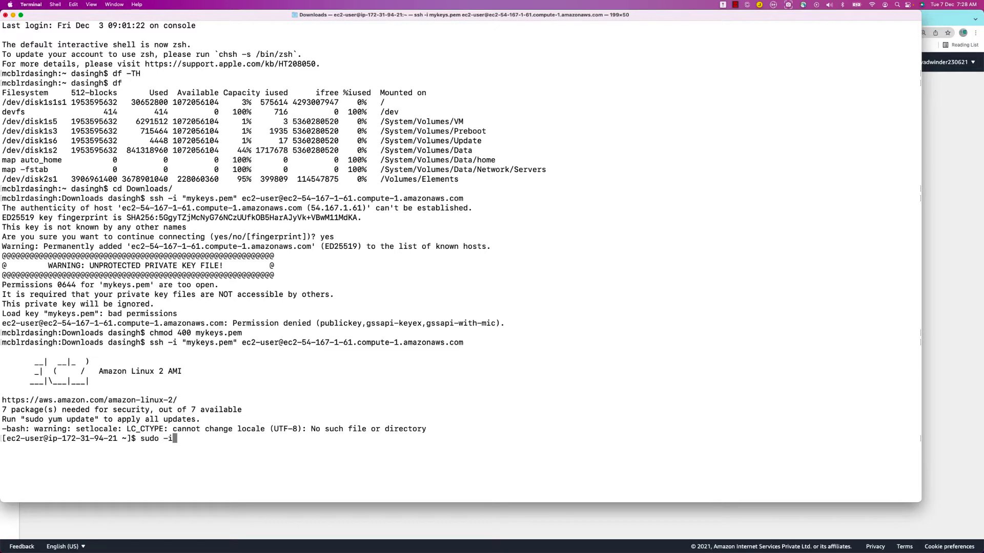
{"action": "key", "text": "Return"}
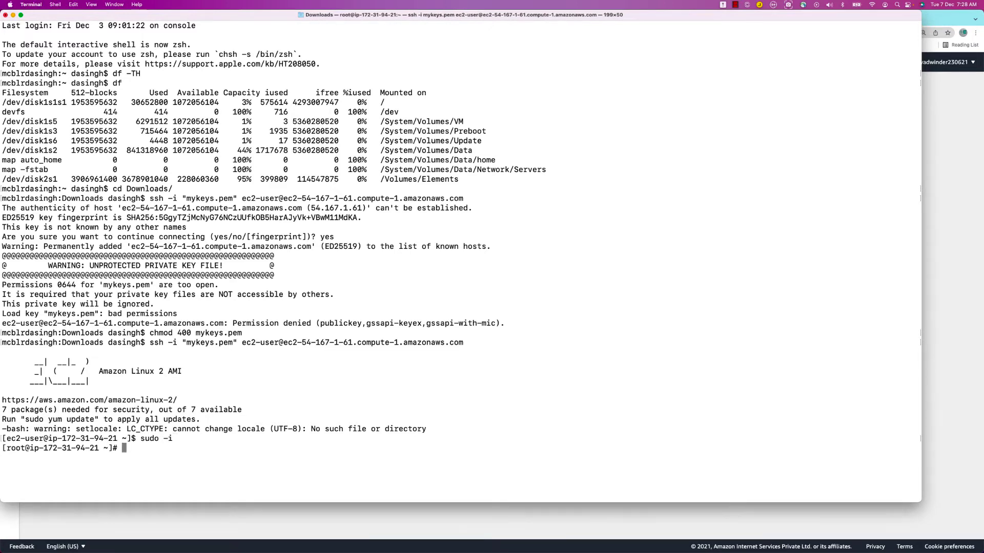
Step: List the contents of /var/www/html/ in long format
{"action": "type", "text": "mkdir"}
{"action": "key", "text": "BackSpace"}
{"action": "key", "text": "BackSpace"}
{"action": "key", "text": "BackSpace"}
{"action": "key", "text": "BackSpace"}
{"action": "key", "text": "BackSpace"}
{"action": "key", "text": "BackSpace"}
{"action": "type", "text": "ls -l /vca"}
{"action": "key", "text": "BackSpace"}
{"action": "key", "text": "BackSpace"}
{"action": "type", "text": "ar/www/html/"}
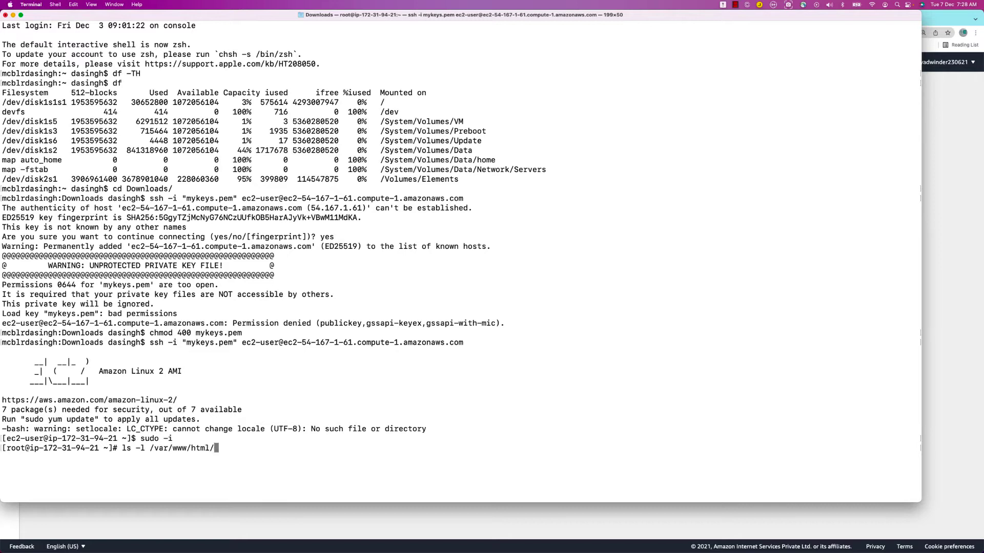
{"action": "key", "text": "Return"}
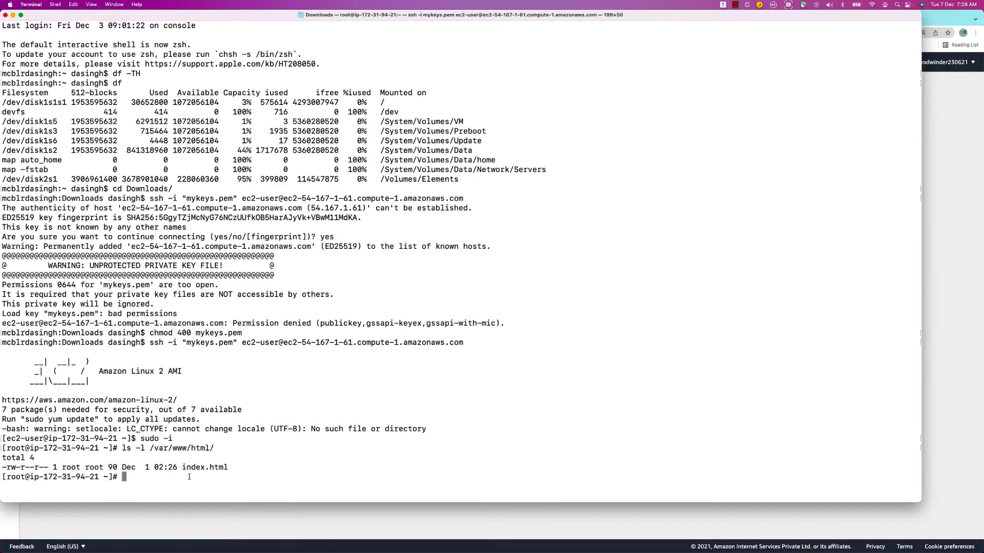
Step: Create the directories /var/www/html/en/ and /var/www/html/es/
{"action": "type", "text": "mkdir /var/www/html/en/"}
{"action": "key", "text": "Return"}
{"action": "key", "text": "Up"}
{"action": "key", "text": "Left"}
{"action": "key", "text": "BackSpace"}
{"action": "type", "text": "s"}
{"action": "key", "text": "Return"}
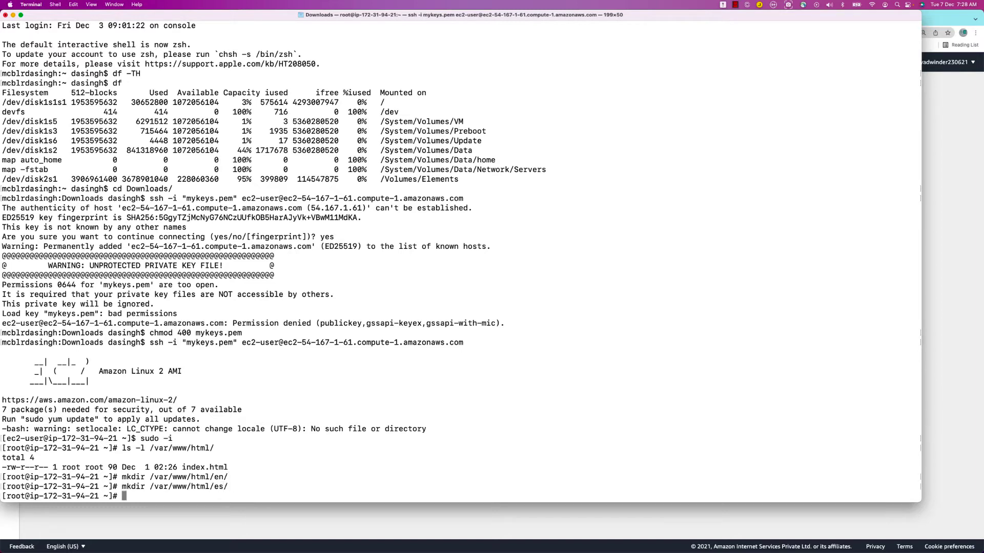
Step: Create /var/www/html/es/index.html in vi with the text "Hello How are you ?" and save it
{"action": "key", "text": "Up"}
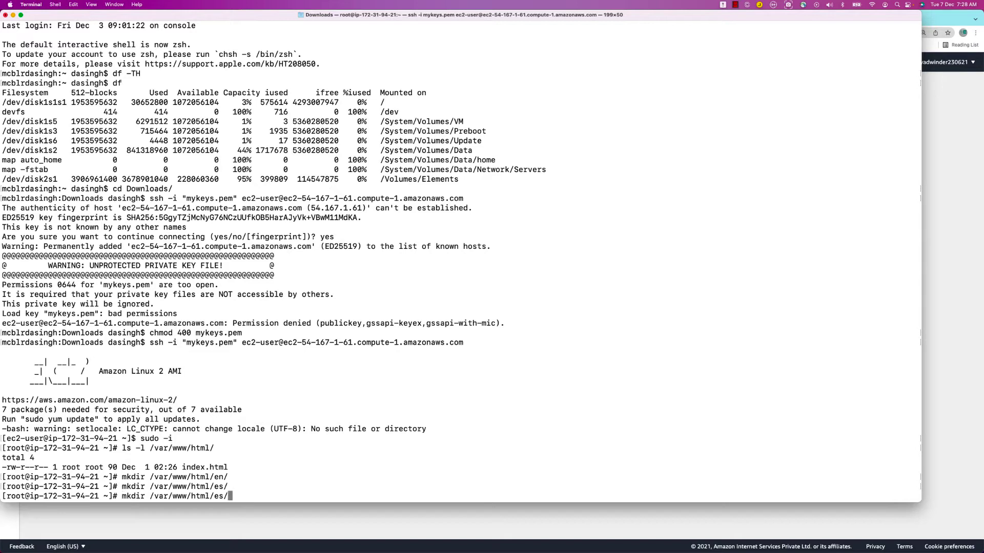
{"action": "key", "text": "Down"}
{"action": "type", "text": "vi"}
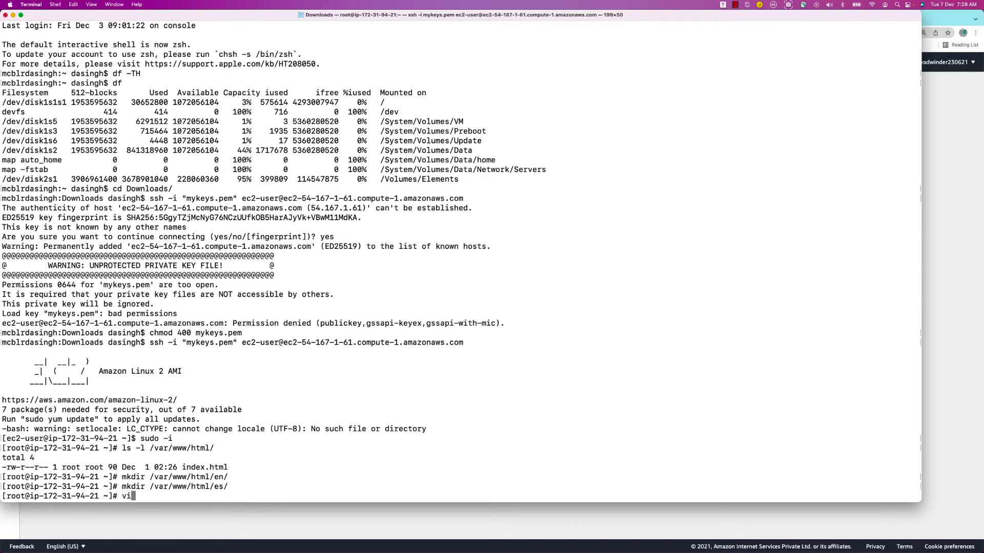
{"action": "key", "text": "Escape"}
{"action": "key", "text": "period"}
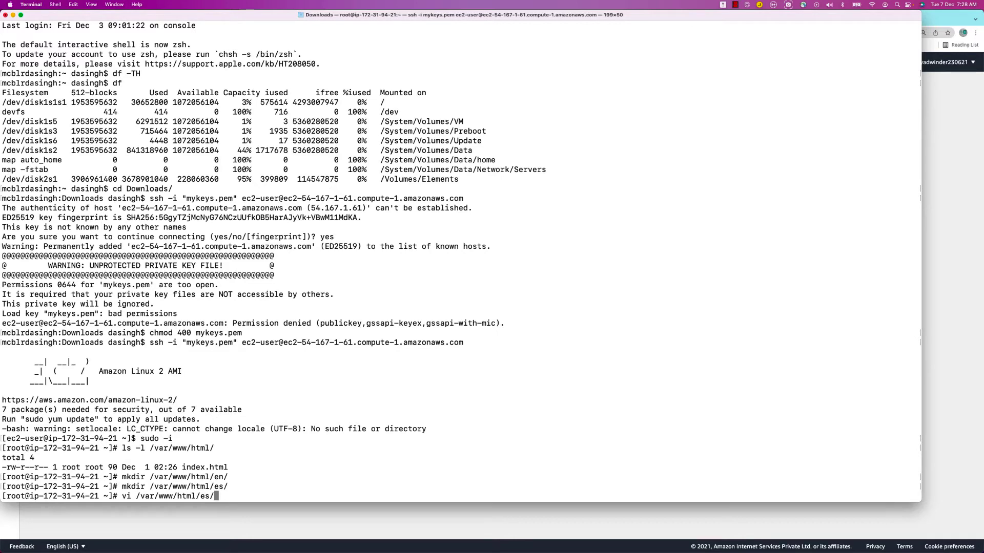
{"action": "type", "text": "index.html"}
{"action": "key", "text": "Return"}
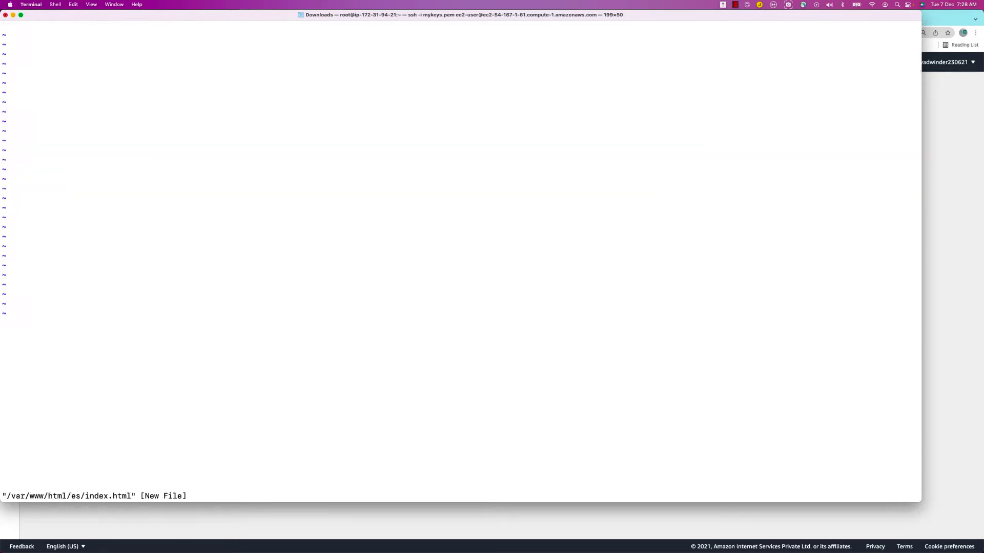
{"action": "type", "text": "i"}
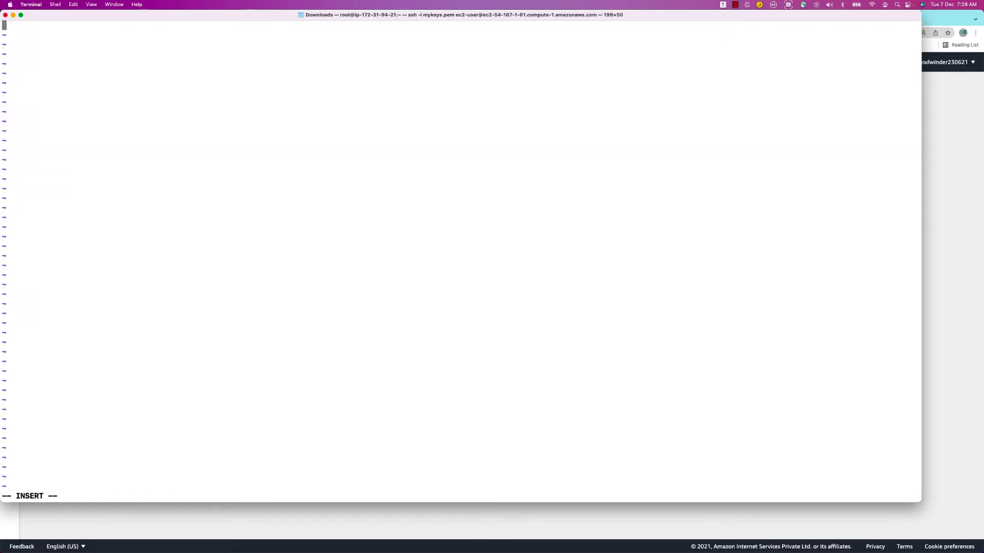
{"action": "type", "text": "Hello How are you ?"}
{"action": "key", "text": "Escape"}
{"action": "type", "text": ":wq"}
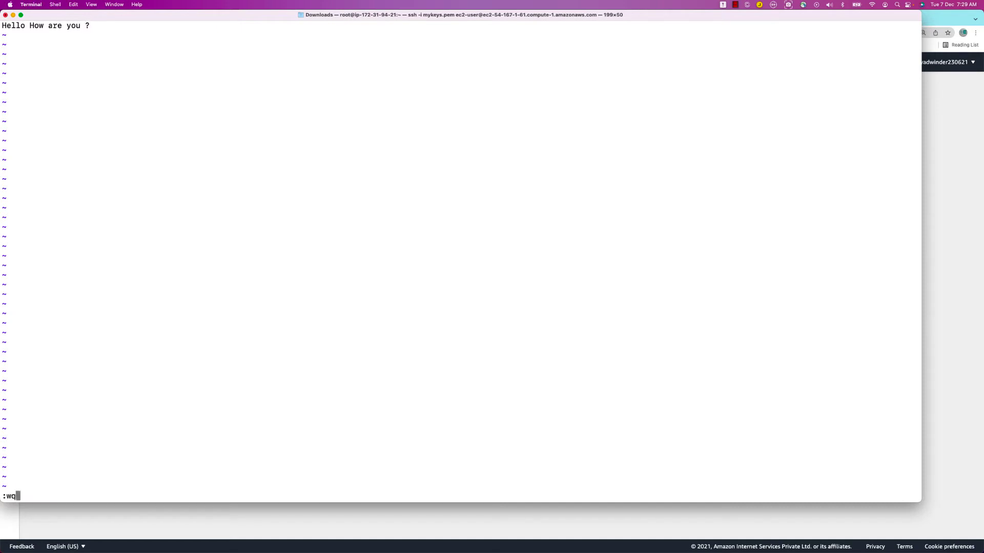
{"action": "key", "text": "Return"}
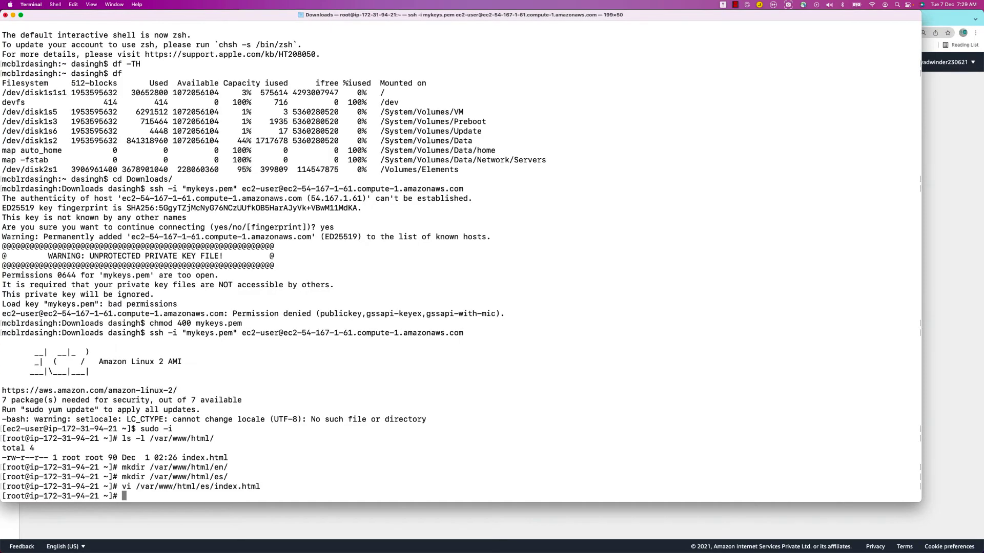
Step: Create /var/www/html/en/index.html in vi with the text "Hello Its in English language" and save it
{"action": "key", "text": "Up"}
{"action": "key", "text": "Left"}
{"action": "key", "text": "Left"}
{"action": "key", "text": "Left"}
{"action": "key", "text": "Left"}
{"action": "key", "text": "Left"}
{"action": "key", "text": "Left"}
{"action": "key", "text": "Left"}
{"action": "key", "text": "Left"}
{"action": "key", "text": "Left"}
{"action": "key", "text": "Left"}
{"action": "key", "text": "Left"}
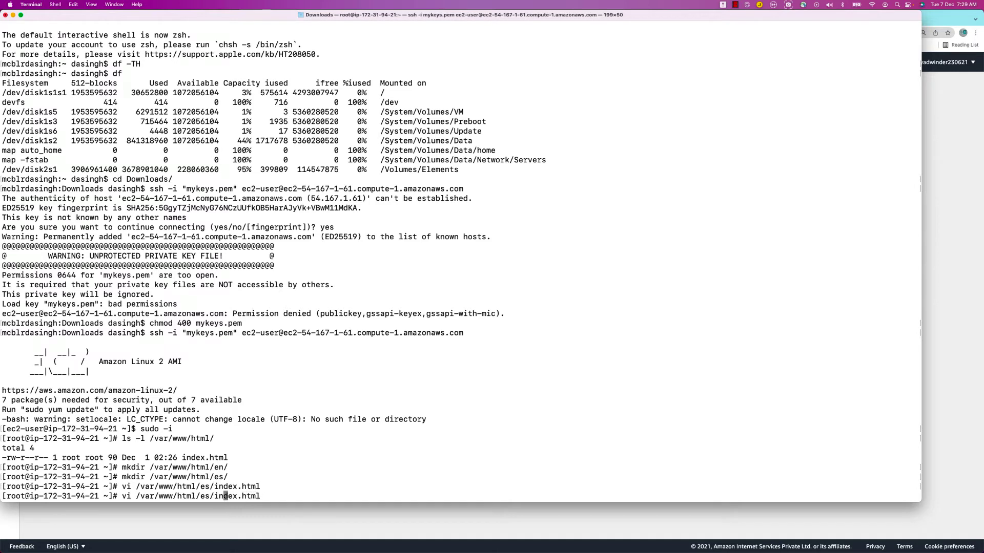
{"action": "key", "text": "BackSpace"}
{"action": "type", "text": "n"}
{"action": "key", "text": "Return"}
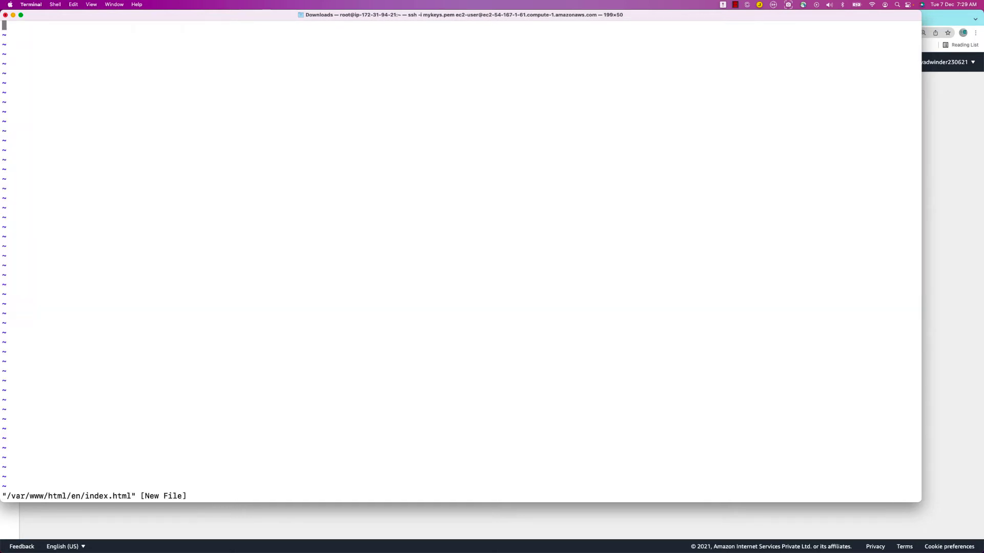
{"action": "type", "text": "iHe"}
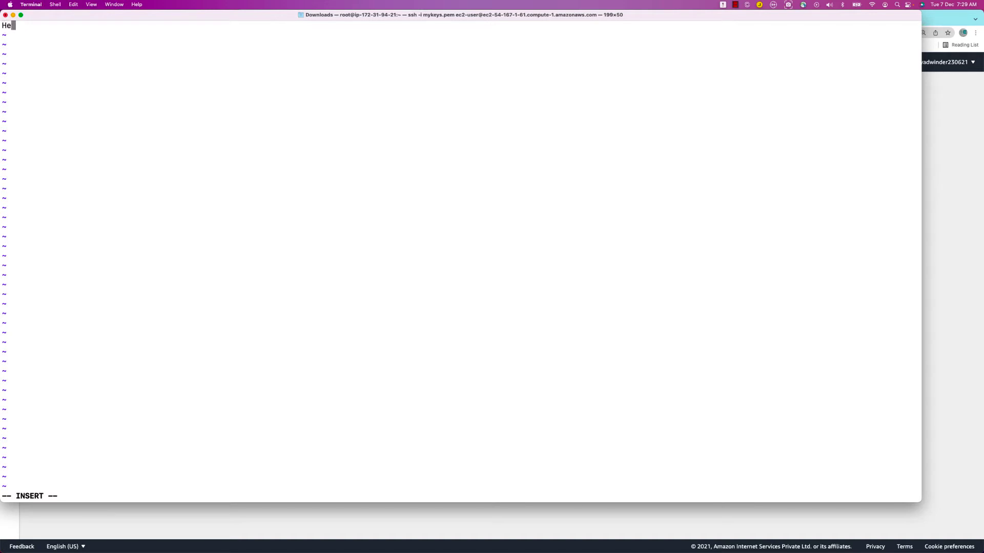
{"action": "type", "text": "llo Its in English language"}
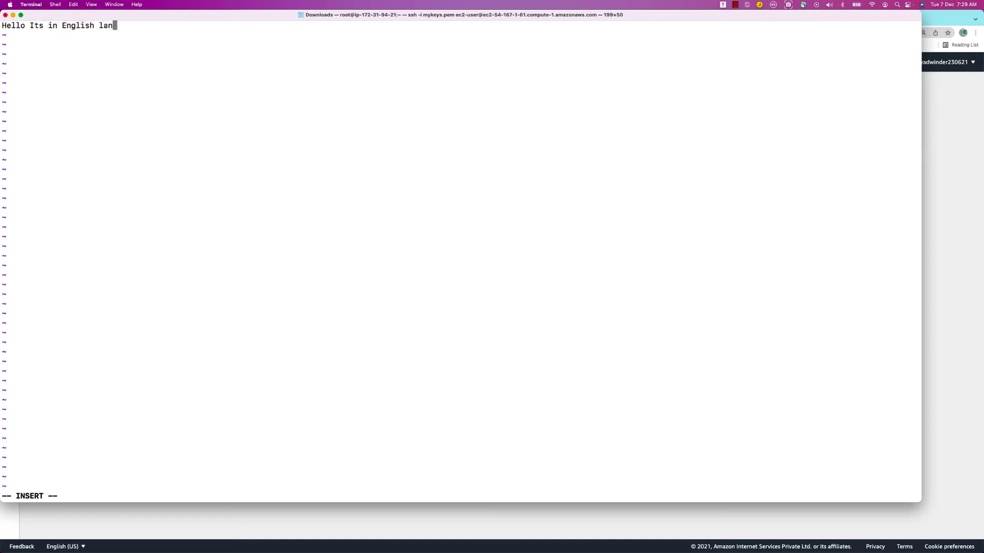
{"action": "key", "text": "Escape"}
{"action": "type", "text": ":wq"}
{"action": "key", "text": "Return"}
Step: Reopen /var/www/html/es/index.html in vi, replace "How are you" with "Its in Spanish Language", and save it
{"action": "key", "text": "Up"}
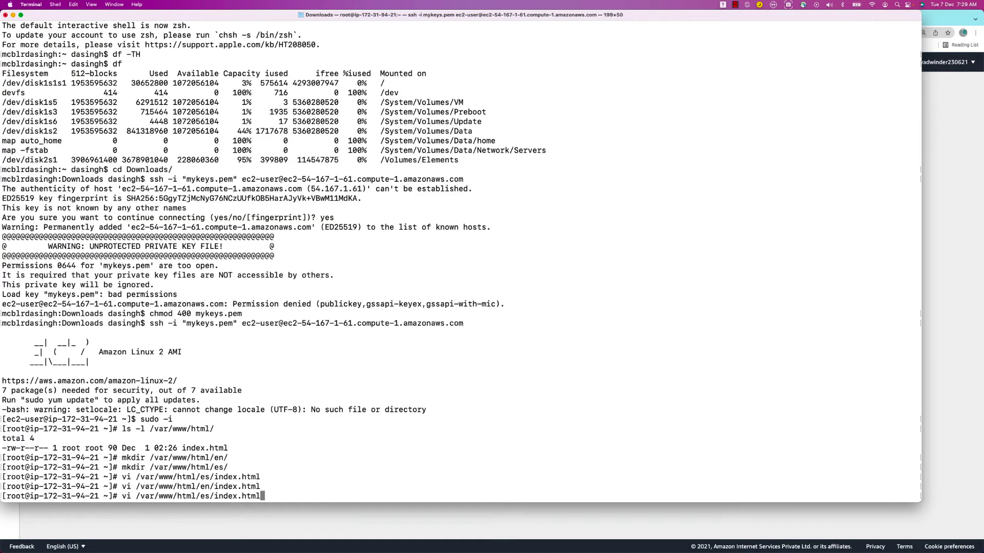
{"action": "key", "text": "Return"}
{"action": "key", "text": "Right"}
{"action": "key", "text": "Right"}
{"action": "key", "text": "Right"}
{"action": "key", "text": "Right"}
{"action": "key", "text": "Right"}
{"action": "key", "text": "Right"}
{"action": "key", "text": "Right"}
{"action": "key", "text": "Right"}
{"action": "key", "text": "Right"}
{"action": "key", "text": "Right"}
{"action": "key", "text": "Right"}
{"action": "key", "text": "Right"}
{"action": "key", "text": "Right"}
{"action": "key", "text": "Right"}
{"action": "key", "text": "Right"}
{"action": "key", "text": "Right"}
{"action": "key", "text": "Right"}
{"action": "key", "text": "Right"}
{"action": "key", "text": "Left"}
{"action": "key", "text": "Left"}
{"action": "key", "text": "Left"}
{"action": "key", "text": "Left"}
{"action": "key", "text": "Left"}
{"action": "key", "text": "Left"}
{"action": "key", "text": "Left"}
{"action": "key", "text": "Left"}
{"action": "key", "text": "Left"}
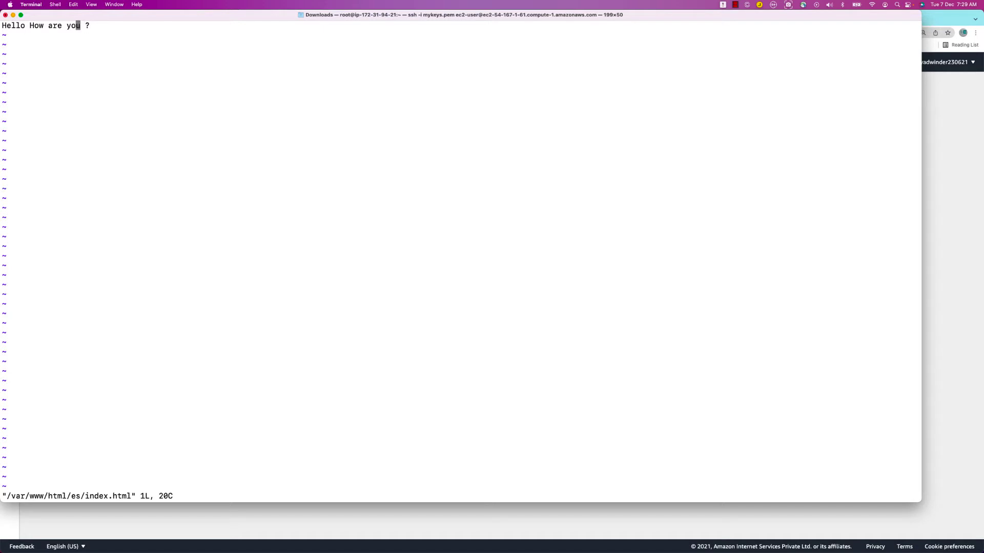
{"action": "key", "text": "i"}
{"action": "key", "text": "Right"}
{"action": "key", "text": "Right"}
{"action": "key", "text": "Right"}
{"action": "key", "text": "Right"}
{"action": "key", "text": "Right"}
{"action": "key", "text": "Right"}
{"action": "key", "text": "Right"}
{"action": "key", "text": "Right"}
{"action": "key", "text": "BackSpace"}
{"action": "key", "text": "BackSpace"}
{"action": "key", "text": "BackSpace"}
{"action": "key", "text": "BackSpace"}
{"action": "key", "text": "BackSpace"}
{"action": "key", "text": "BackSpace"}
{"action": "key", "text": "BackSpace"}
{"action": "key", "text": "BackSpace"}
{"action": "key", "text": "BackSpace"}
{"action": "key", "text": "BackSpace"}
{"action": "key", "text": "BackSpace"}
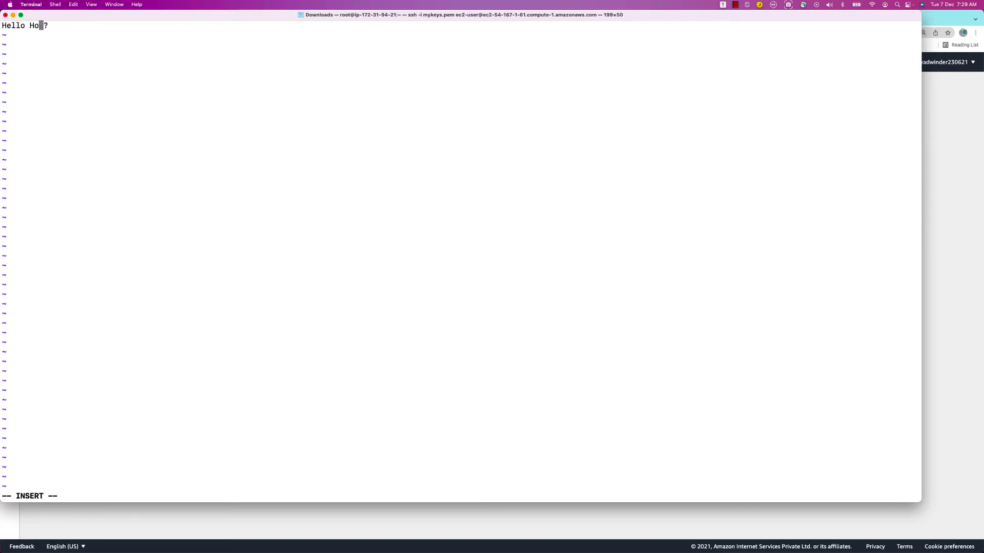
{"action": "type", "text": "Its in Spanish Language"}
{"action": "key", "text": "Escape"}
{"action": "type", "text": ":wq"}
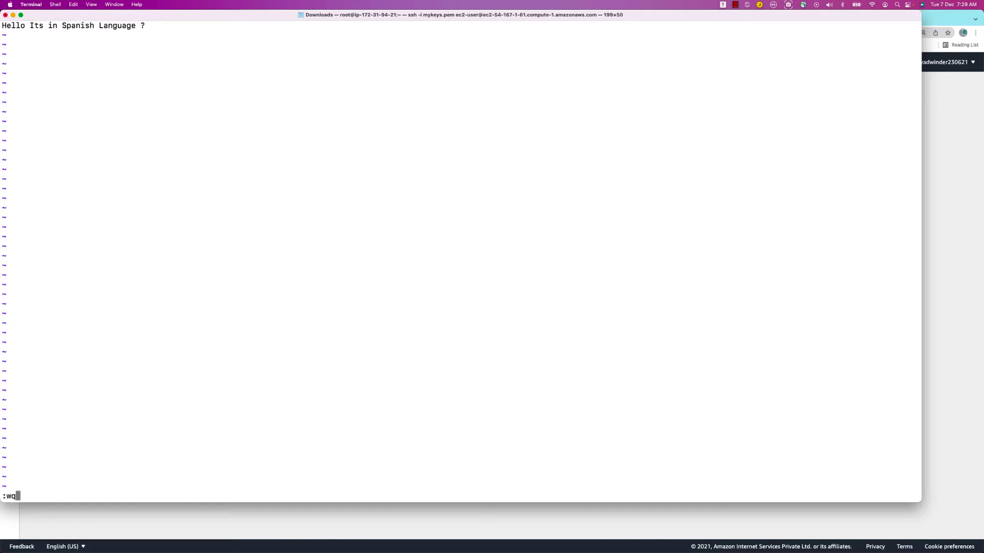
{"action": "key", "text": "Return"}
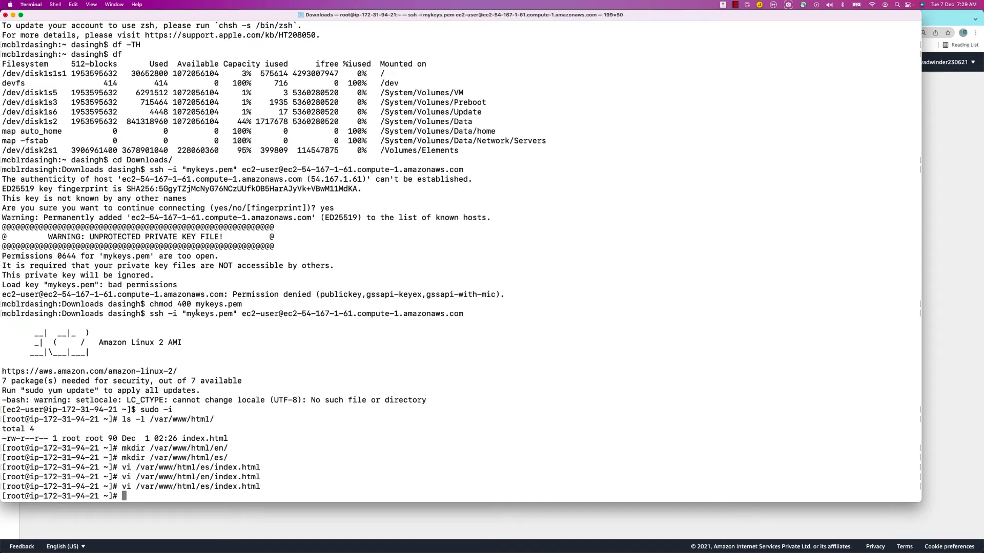
{"action": "key", "text": "super+Tab"}
{"action": "left_click", "coordinate": [174, 280]}
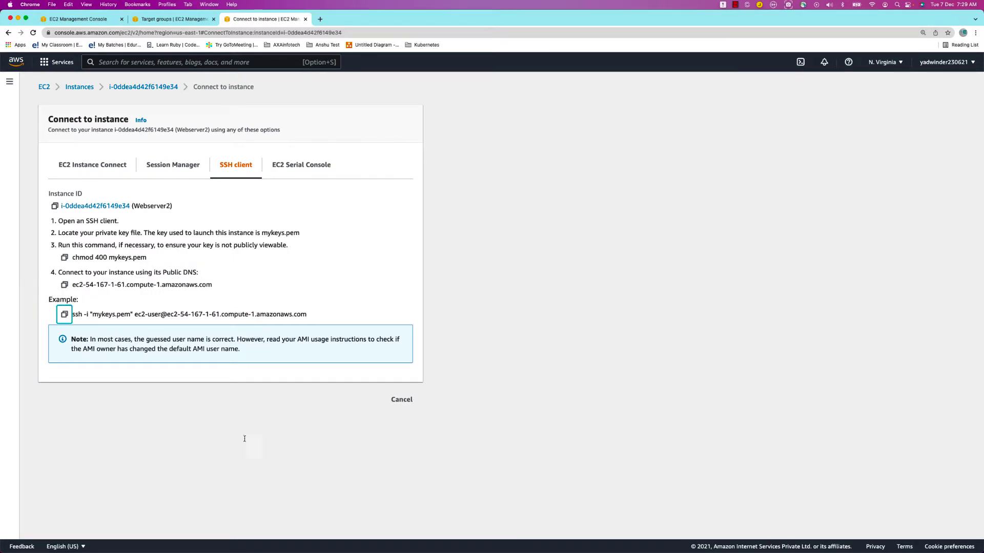
{"action": "key", "text": "super+Tab"}
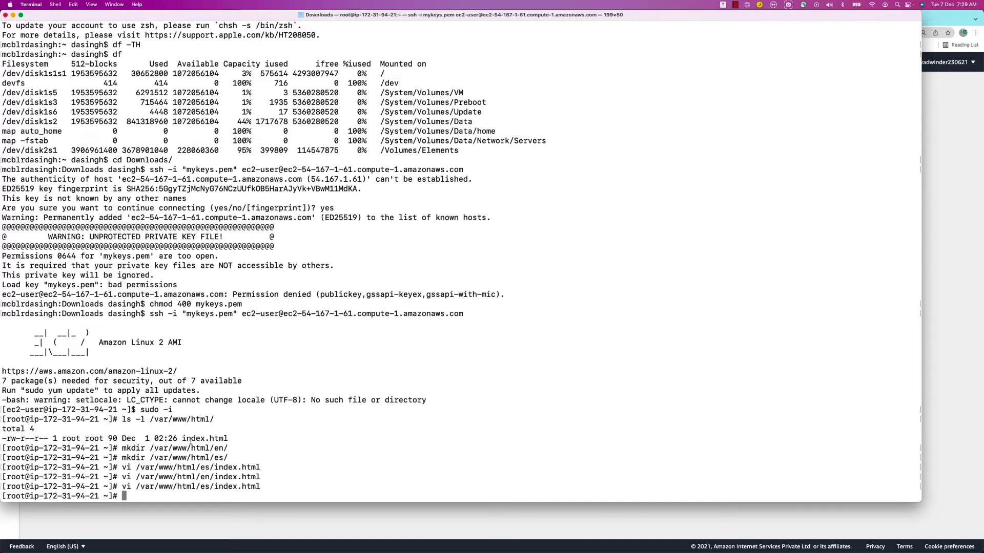
Step: Open /var/www/html/index.html in vi, add the second line "Its in Spanish langaguage", and save it
{"action": "type", "text": "vi"}
{"action": "key", "text": "Up"}
{"action": "key", "text": "BackSpace"}
{"action": "key", "text": "BackSpace"}
{"action": "key", "text": "BackSpace"}
{"action": "key", "text": "BackSpace"}
{"action": "key", "text": "BackSpace"}
{"action": "key", "text": "BackSpace"}
{"action": "key", "text": "BackSpace"}
{"action": "key", "text": "BackSpace"}
{"action": "key", "text": "BackSpace"}
{"action": "key", "text": "BackSpace"}
{"action": "key", "text": "BackSpace"}
{"action": "key", "text": "BackSpace"}
{"action": "key", "text": "BackSpace"}
{"action": "key", "text": "BackSpace"}
{"action": "type", "text": "/index.html"}
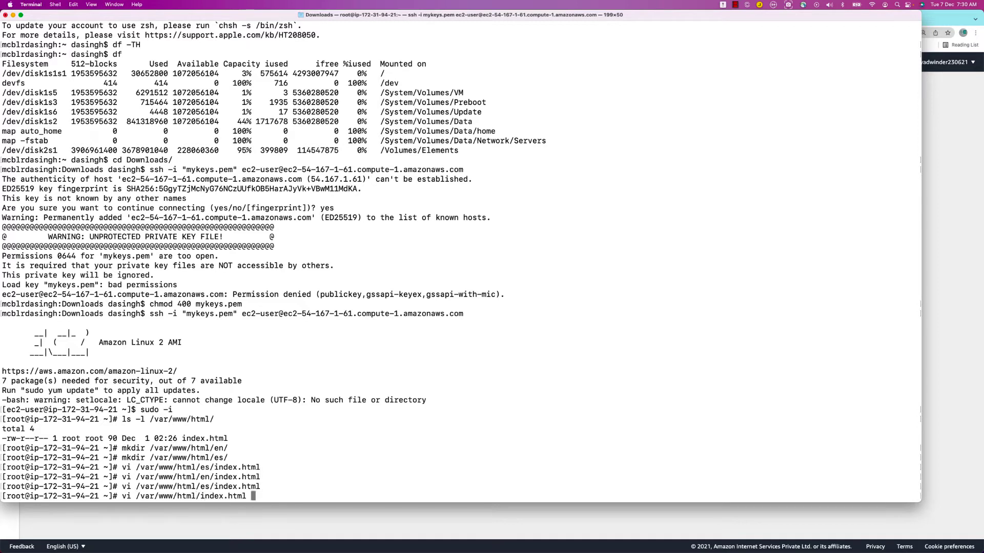
{"action": "key", "text": "Return"}
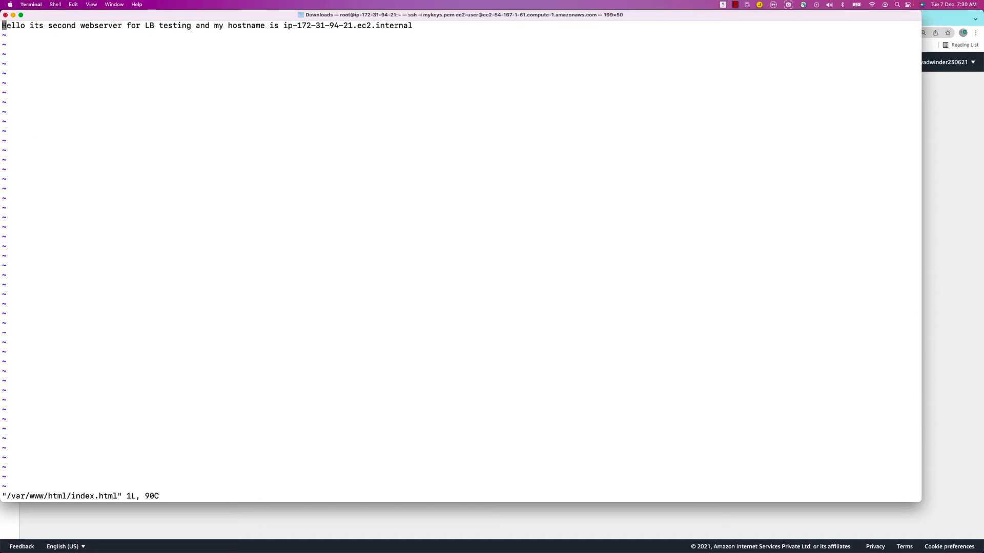
{"action": "type", "text": "o"}
{"action": "type", "text": "Its in "}
{"action": "type", "text": "Spanish"}
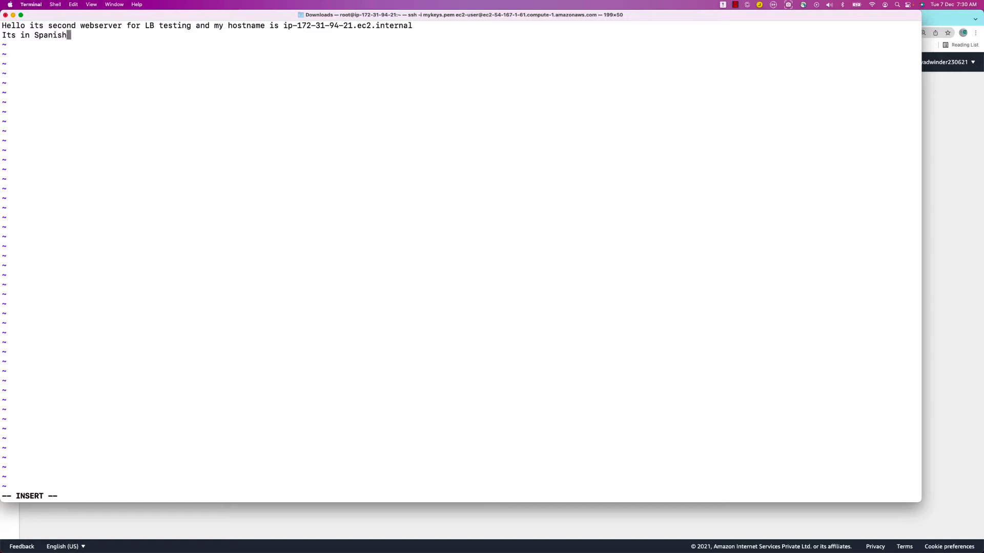
{"action": "type", "text": " langaguage"}
{"action": "key", "text": "Escape"}
{"action": "type", "text": ":wq"}
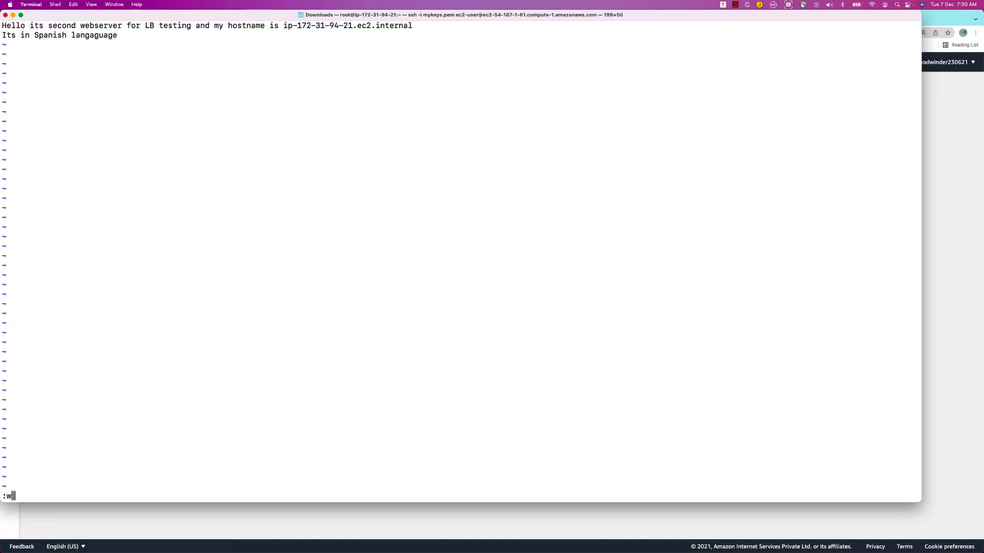
{"action": "key", "text": "Return"}
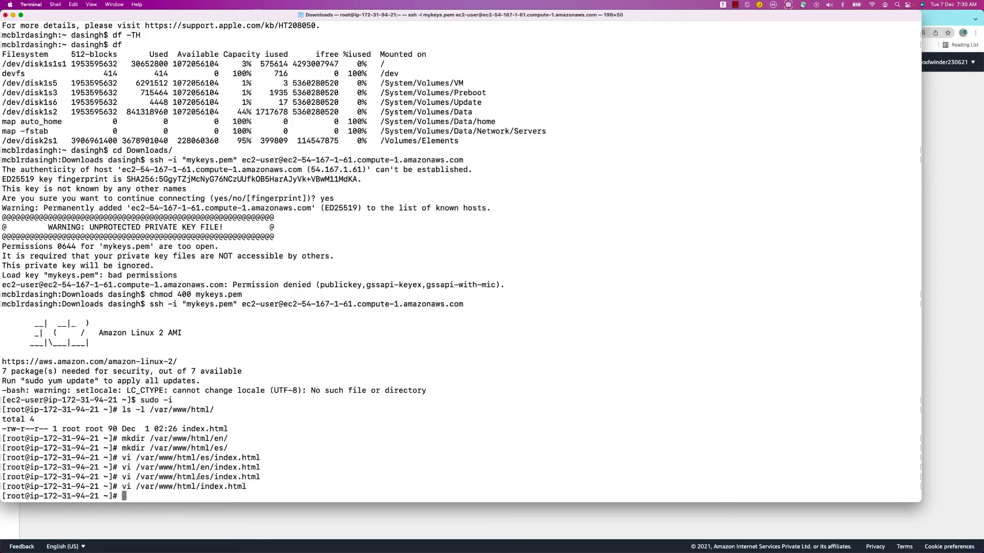
Step: Switch to the EC2 console in Chrome, return to the instances list, and select the linux instance
{"action": "key", "text": "super+Tab"}
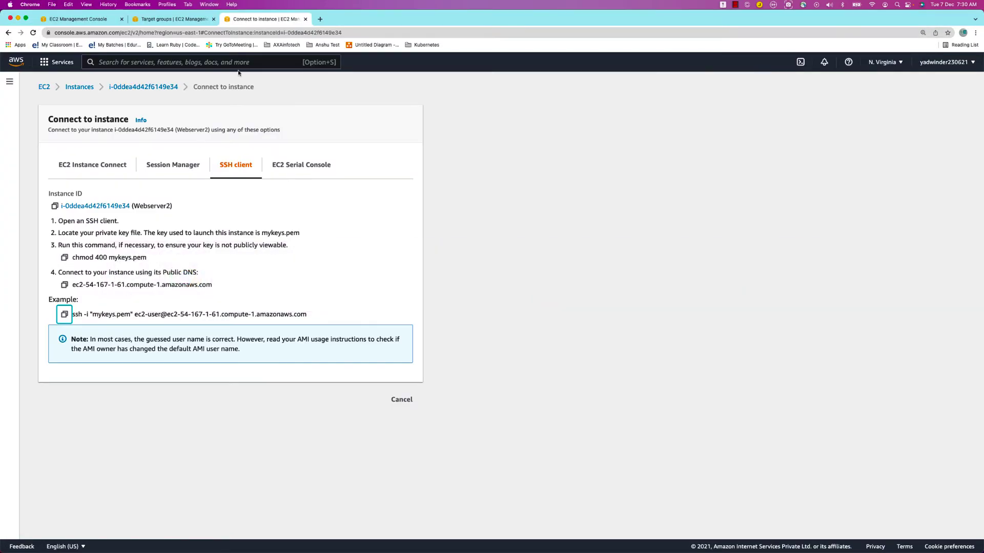
{"action": "left_click", "coordinate": [79, 87]}
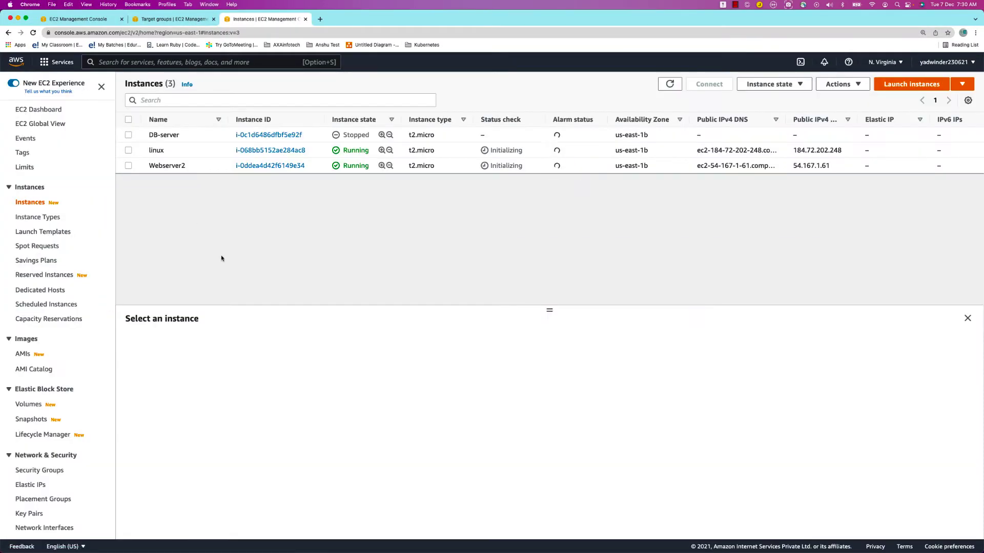
{"action": "left_click", "coordinate": [129, 150]}
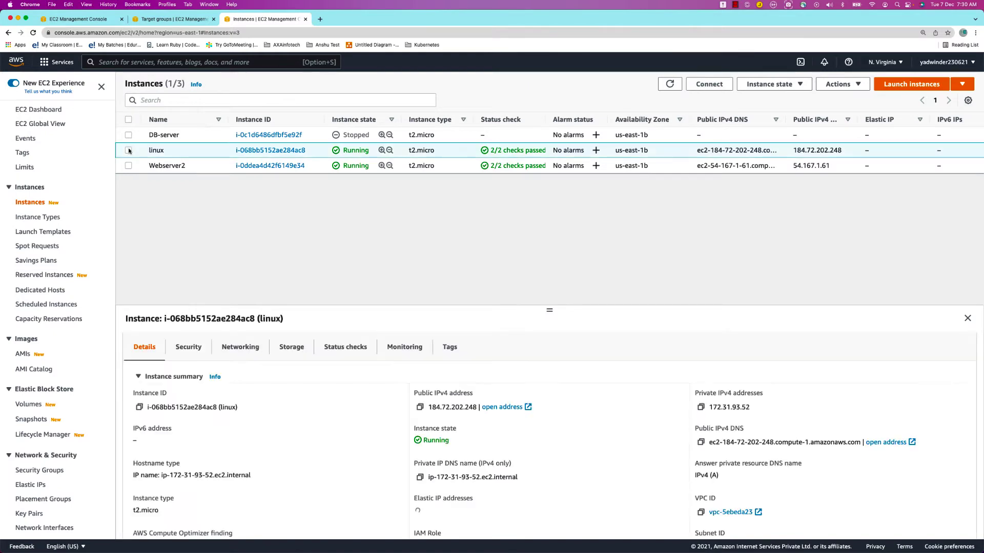
Step: Copy the example SSH command for connecting to the linux instance, and switch to Terminal
{"action": "left_click", "coordinate": [709, 84]}
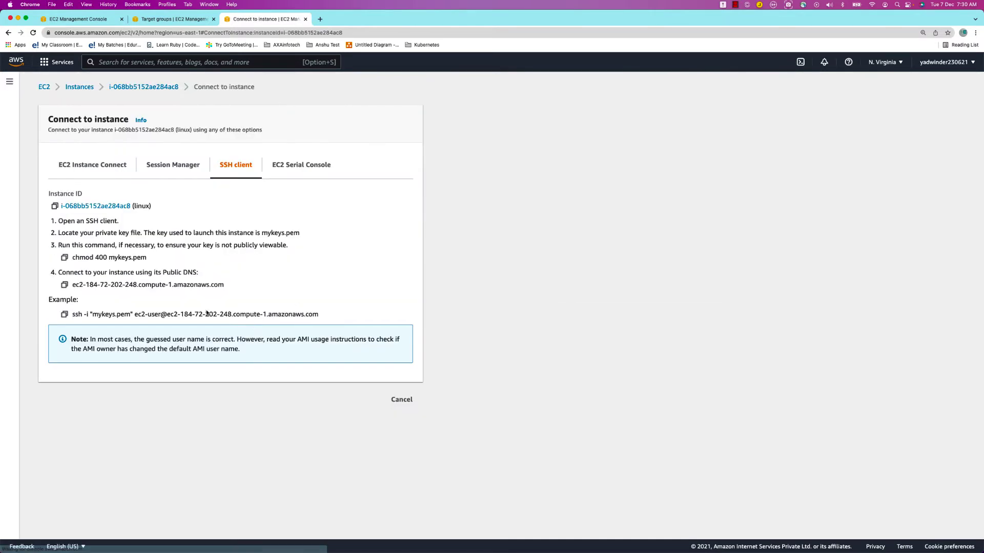
{"action": "left_click", "coordinate": [64, 314]}
{"action": "key", "text": "super+Tab"}
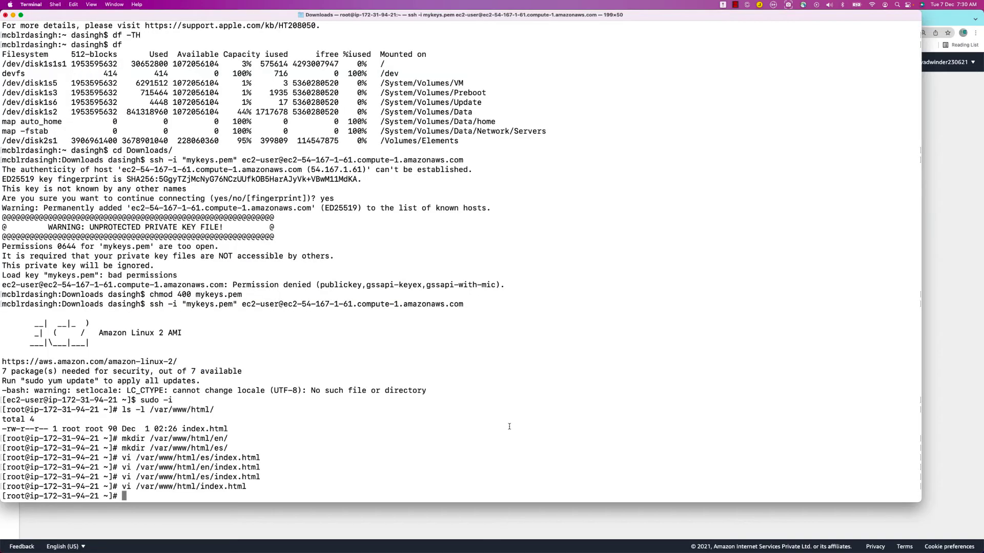
Step: Connect to the linux instance from a new terminal session with the copied SSH command, accepting its host key
{"action": "key", "text": "super+t"}
{"action": "key", "text": "super+v"}
{"action": "key", "text": "Return"}
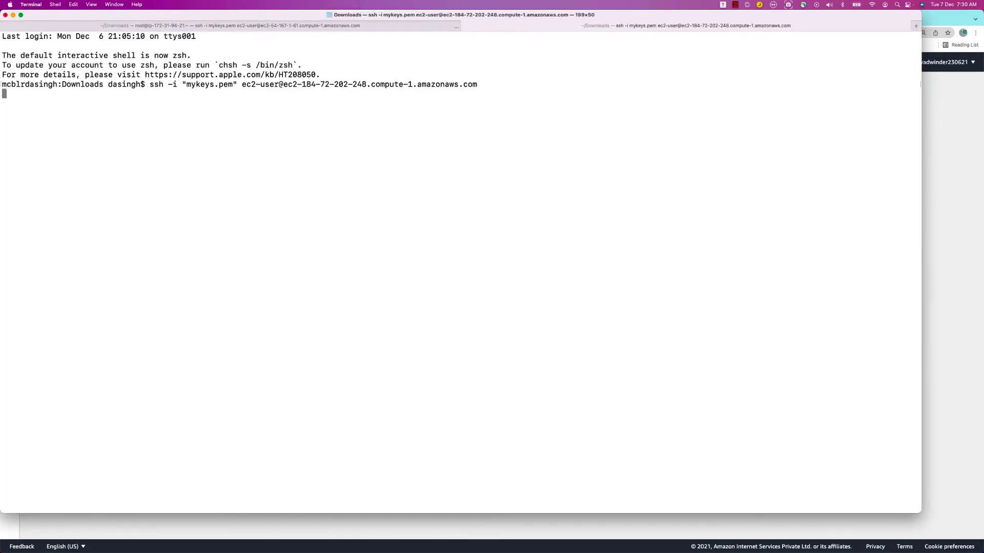
{"action": "type", "text": "yes"}
{"action": "key", "text": "Return"}
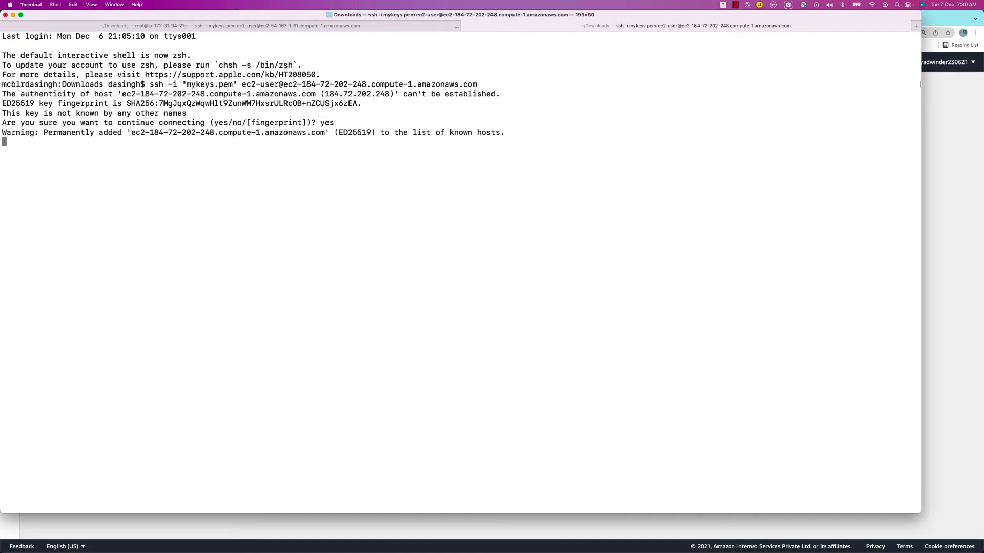
Step: Become root on the linux instance and edit /var/www/html/index.html in vi
{"action": "type", "text": "sudo -i"}
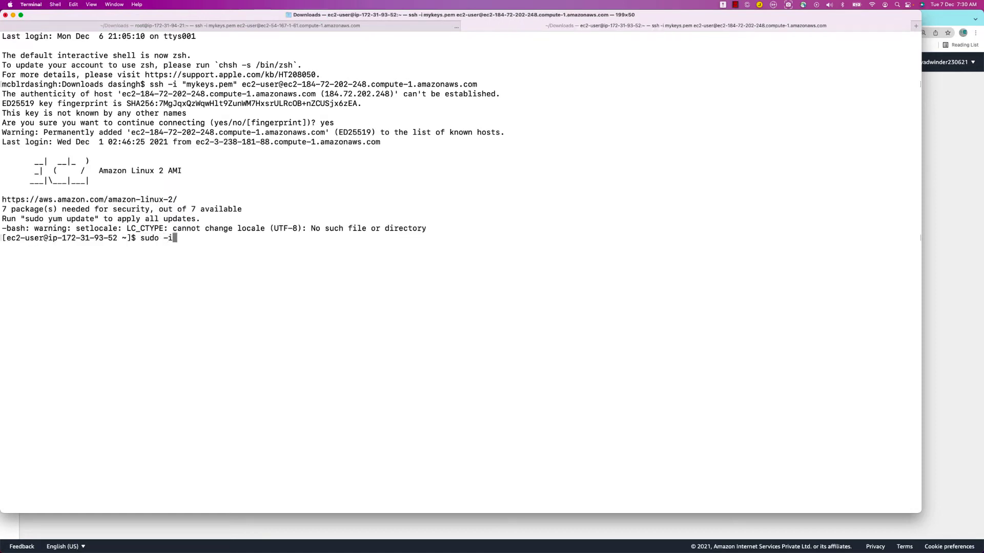
{"action": "key", "text": "Return"}
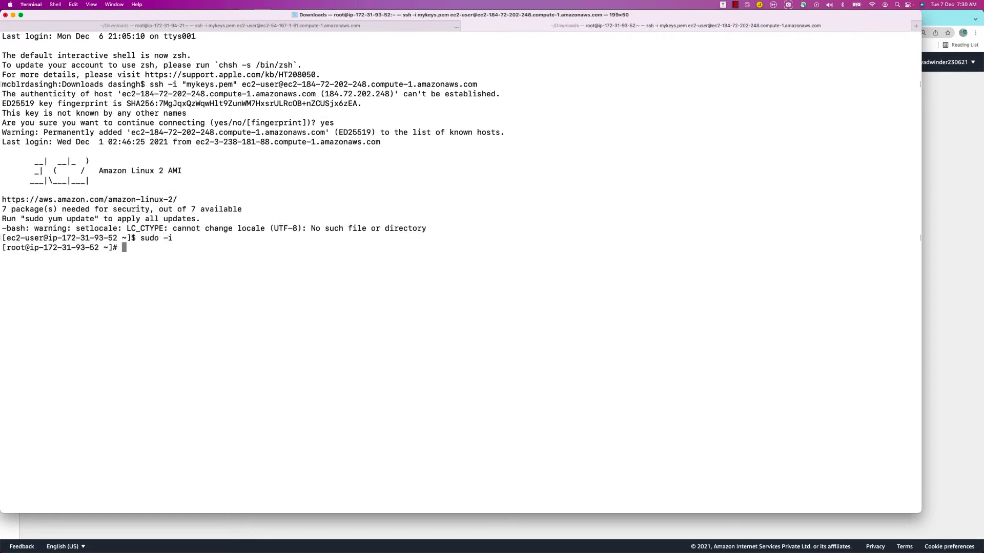
{"action": "type", "text": "vi /var/www/html/in"}
{"action": "key", "text": "Tab"}
{"action": "key", "text": "Return"}
Step: Duplicate the "new webserver for load balancer testing" line directly below itself
{"action": "key", "text": "Down"}
{"action": "key", "text": "Down"}
{"action": "key", "text": "Down"}
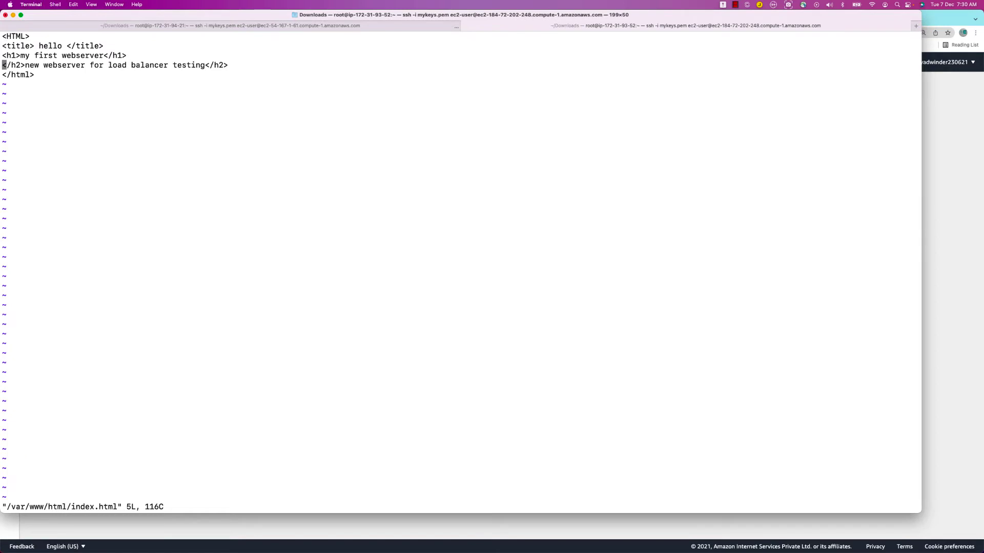
{"action": "key", "text": "y"}
{"action": "key", "text": "y"}
{"action": "key", "text": "p"}
Step: Insert "Its in English langaguge" right after the opening tag of the duplicated line
{"action": "key", "text": "Right"}
{"action": "key", "text": "Right"}
{"action": "key", "text": "Right"}
{"action": "key", "text": "Right"}
{"action": "key", "text": "Right"}
{"action": "key", "text": "Right"}
{"action": "key", "text": "Right"}
{"action": "key", "text": "Right"}
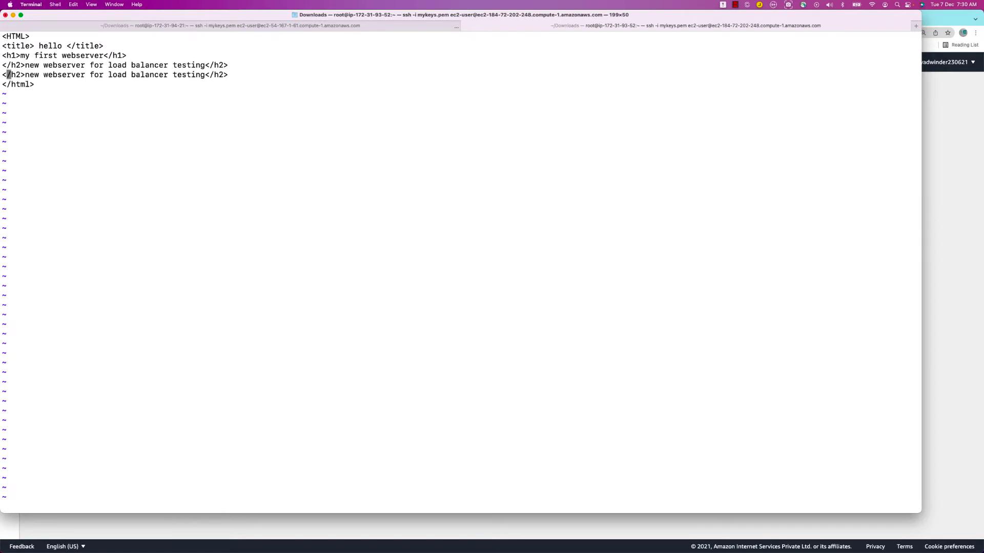
{"action": "key", "text": "Left"}
{"action": "key", "text": "Left"}
{"action": "key", "text": "Left"}
{"action": "key", "text": "shift+i"}
{"action": "type", "text": "ys"}
{"action": "key", "text": "BackSpace"}
{"action": "key", "text": "BackSpace"}
{"action": "key", "text": "Right"}
{"action": "key", "text": "Right"}
{"action": "key", "text": "Right"}
{"action": "key", "text": "Right"}
{"action": "key", "text": "Right"}
{"action": "type", "text": "Its in E"}
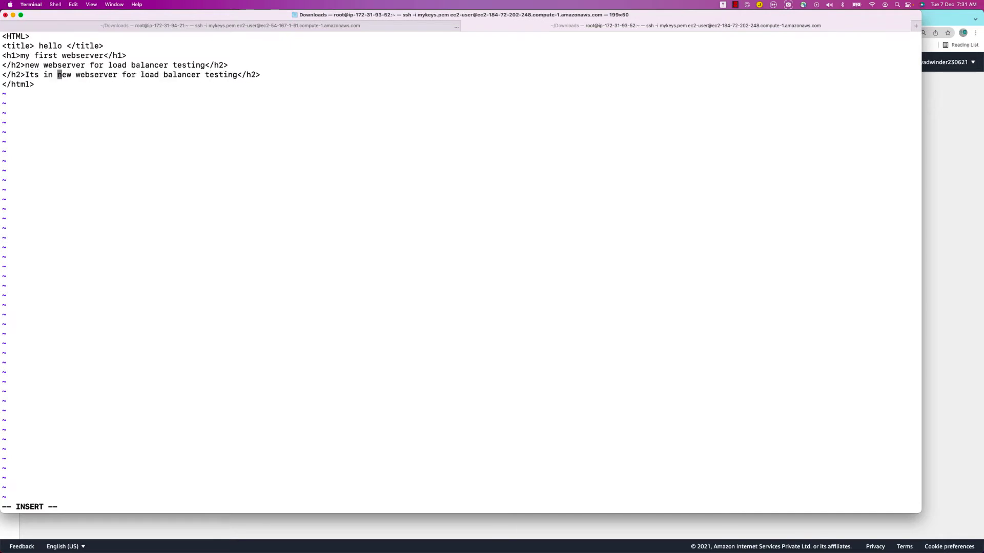
{"action": "type", "text": "nglish lan"}
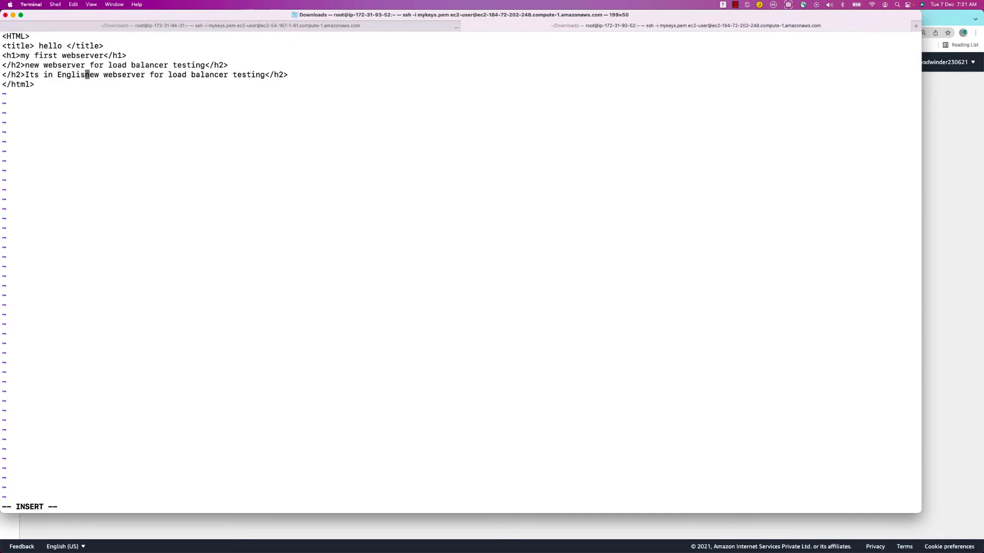
{"action": "type", "text": "gagufe"}
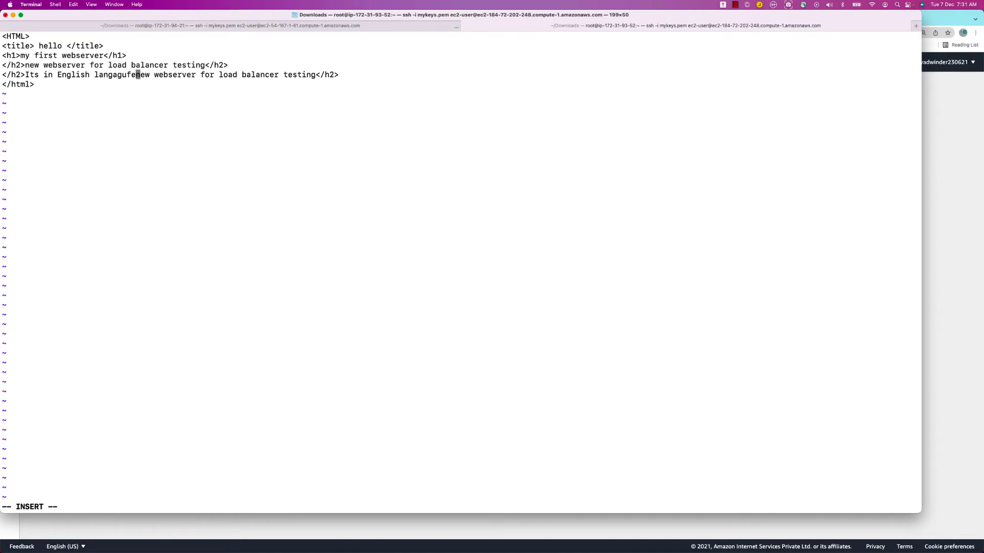
{"action": "key", "text": "BackSpace"}
{"action": "key", "text": "BackSpace"}
{"action": "type", "text": "ge"}
Step: Delete the leftover "new webserver for load balancer testing" text from the duplicated line, keeping its closing tag
{"action": "key", "text": "Delete"}
{"action": "key", "text": "Delete"}
{"action": "key", "text": "Delete"}
{"action": "key", "text": "Delete"}
{"action": "key", "text": "Delete"}
{"action": "key", "text": "Delete"}
{"action": "key", "text": "Delete"}
{"action": "key", "text": "Delete"}
{"action": "key", "text": "Delete"}
{"action": "key", "text": "Delete"}
{"action": "key", "text": "Delete"}
{"action": "key", "text": "Delete"}
{"action": "key", "text": "Delete"}
{"action": "key", "text": "Delete"}
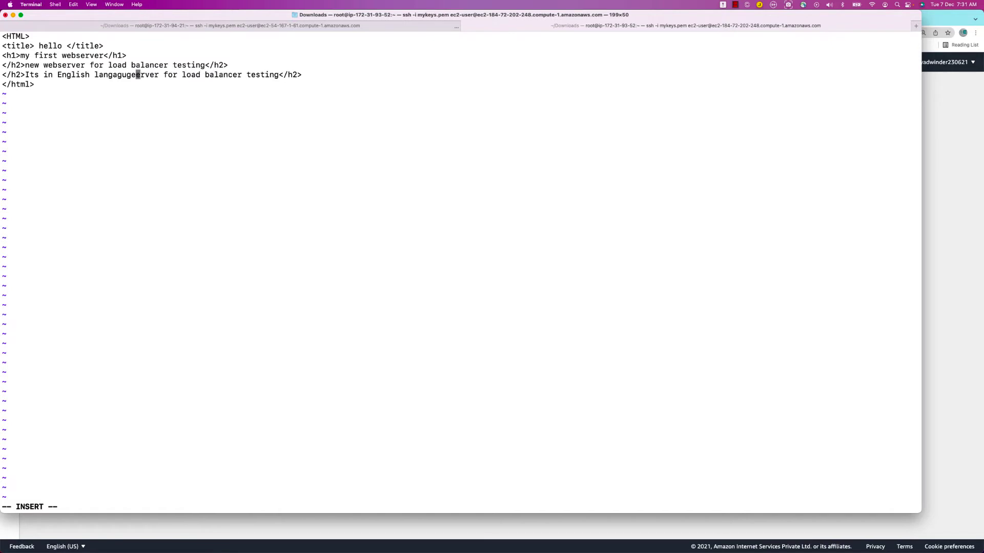
{"action": "key", "text": "Delete"}
{"action": "key", "text": "Delete"}
{"action": "key", "text": "Delete"}
{"action": "key", "text": "Delete"}
{"action": "key", "text": "Delete"}
{"action": "key", "text": "Delete"}
{"action": "key", "text": "Delete"}
{"action": "key", "text": "Delete"}
{"action": "key", "text": "Delete"}
{"action": "key", "text": "Delete"}
{"action": "key", "text": "Delete"}
{"action": "key", "text": "Delete"}
{"action": "key", "text": "Delete"}
{"action": "key", "text": "Delete"}
{"action": "key", "text": "Delete"}
{"action": "key", "text": "Delete"}
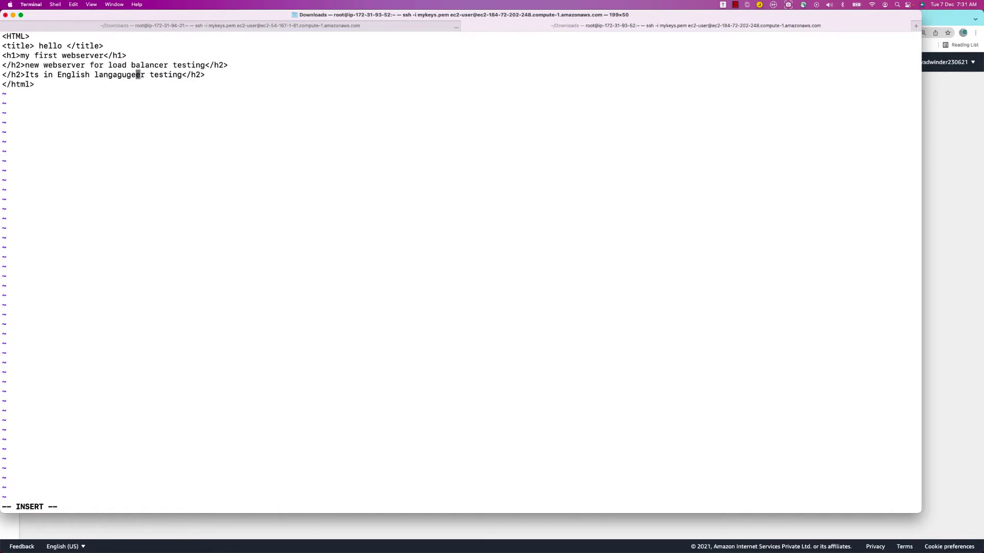
{"action": "key", "text": "Delete"}
{"action": "key", "text": "Delete"}
{"action": "key", "text": "Delete"}
{"action": "key", "text": "Delete"}
{"action": "key", "text": "Delete"}
{"action": "key", "text": "Delete"}
{"action": "key", "text": "Delete"}
{"action": "key", "text": "Delete"}
{"action": "key", "text": "Delete"}
Step: Correct the last word of the new line to "language", then save index.html and quit vi
{"action": "key", "text": "BackSpace"}
{"action": "key", "text": "BackSpace"}
{"action": "key", "text": "BackSpace"}
{"action": "key", "text": "BackSpace"}
{"action": "key", "text": "BackSpace"}
{"action": "type", "text": "uage"}
{"action": "key", "text": "Escape"}
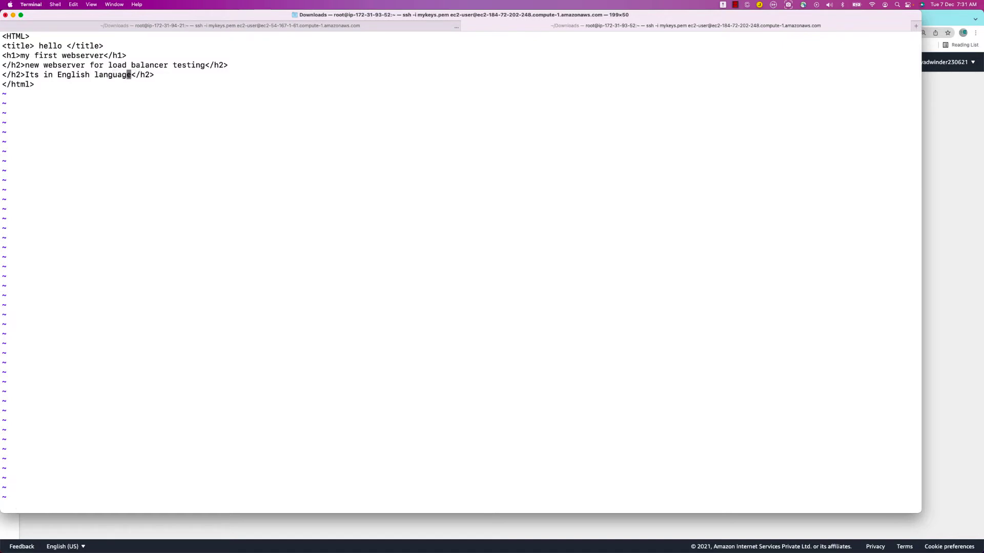
{"action": "type", "text": ":wq"}
{"action": "key", "text": "Return"}
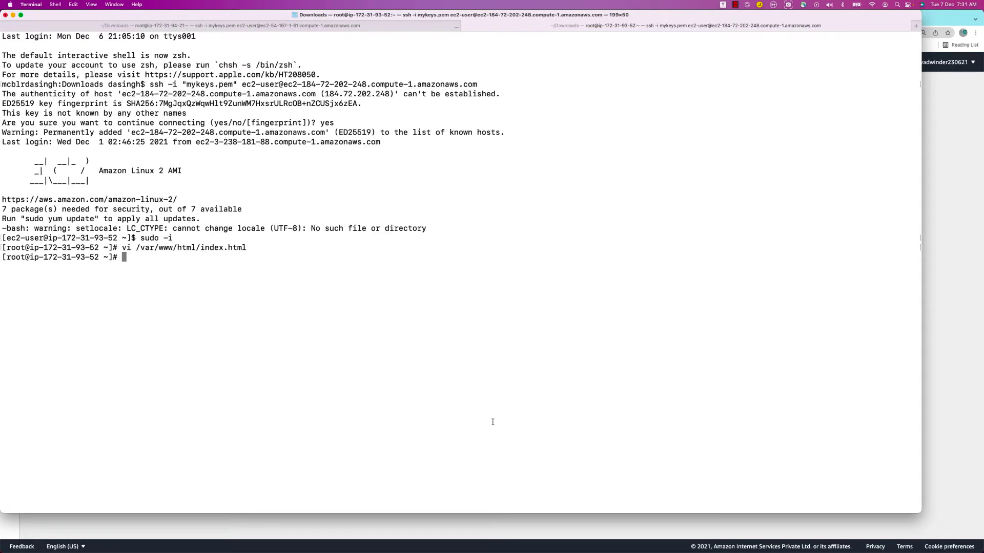
Step: Switch to Chrome and check the MYALB load balancer's state and the health of its target group's registered targets
{"action": "key", "text": "super+Tab"}
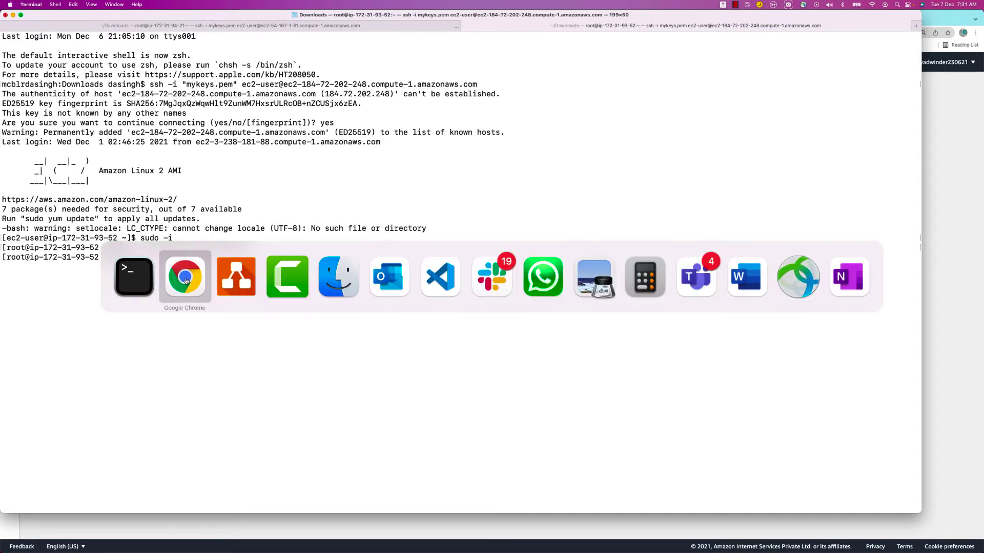
{"action": "key", "text": "Escape"}
{"action": "key", "text": "super+Tab"}
{"action": "left_click", "coordinate": [188, 283]}
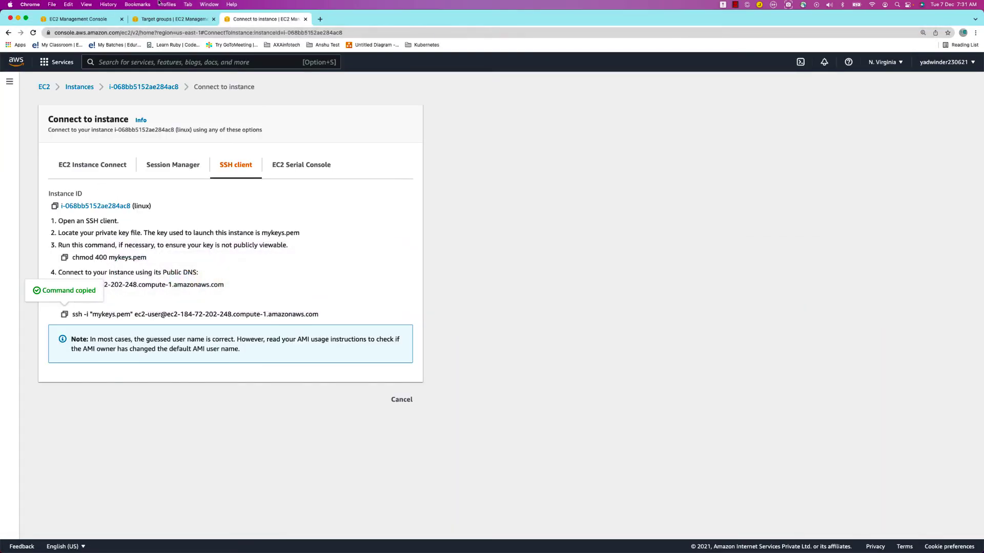
{"action": "left_click", "coordinate": [79, 19]}
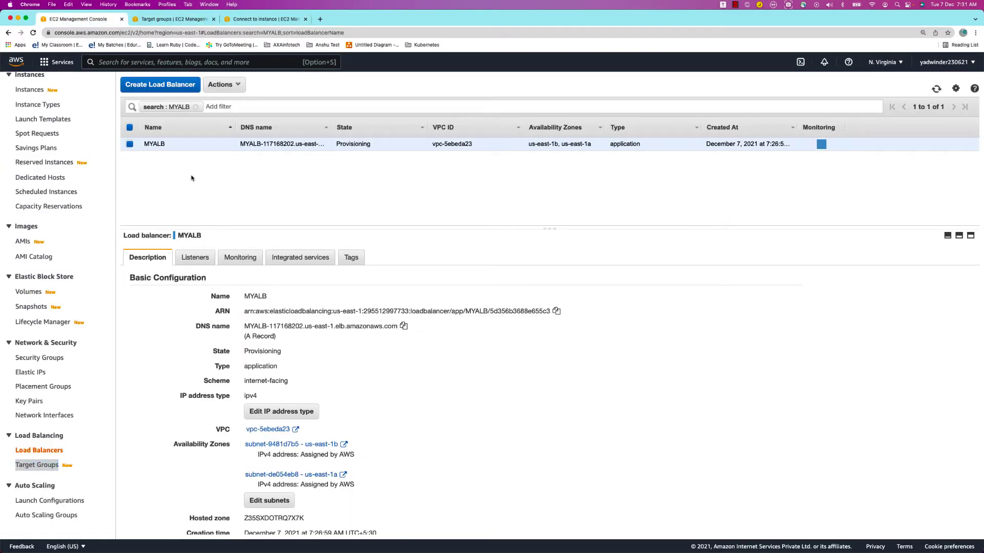
{"action": "left_click", "coordinate": [186, 19]}
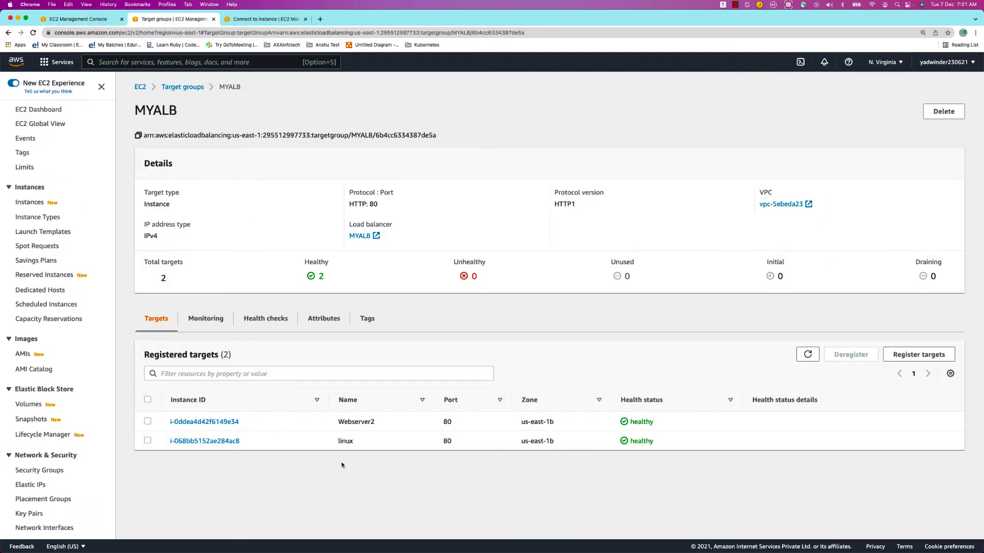
Step: Copy the MYALB load balancer's DNS name and open it in a new browser tab
{"action": "left_click", "coordinate": [83, 21]}
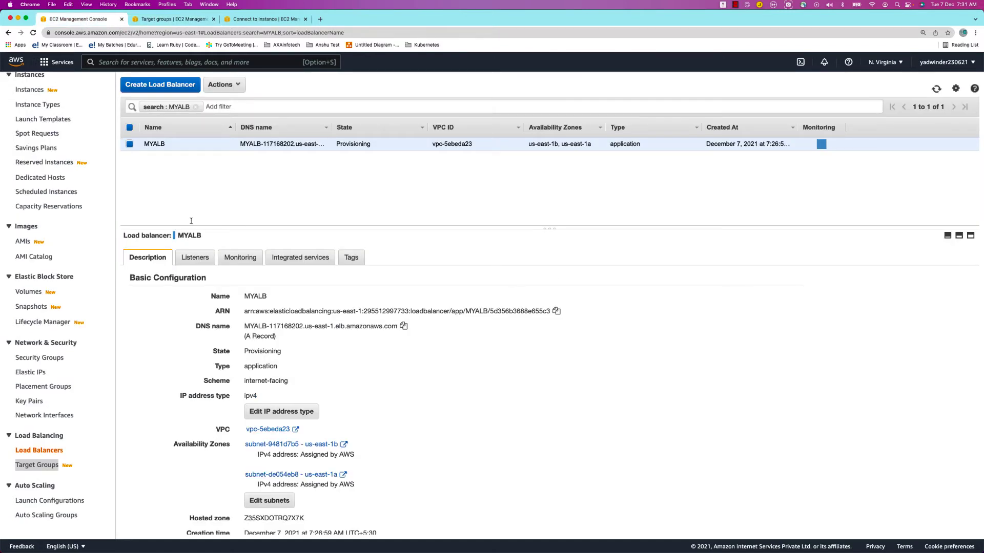
{"action": "left_click", "coordinate": [403, 326]}
{"action": "left_click", "coordinate": [319, 18]}
{"action": "key", "text": "super+v"}
{"action": "key", "text": "Return"}
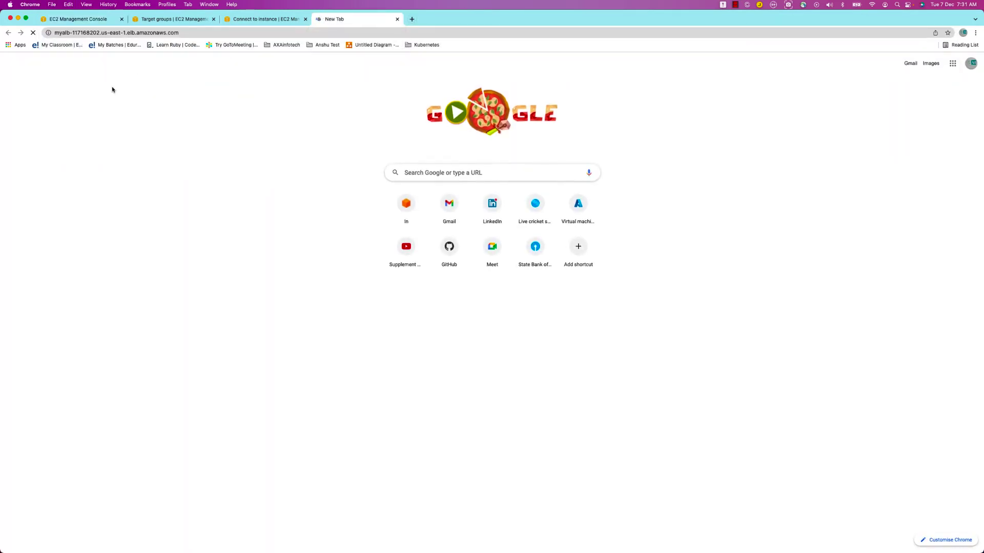
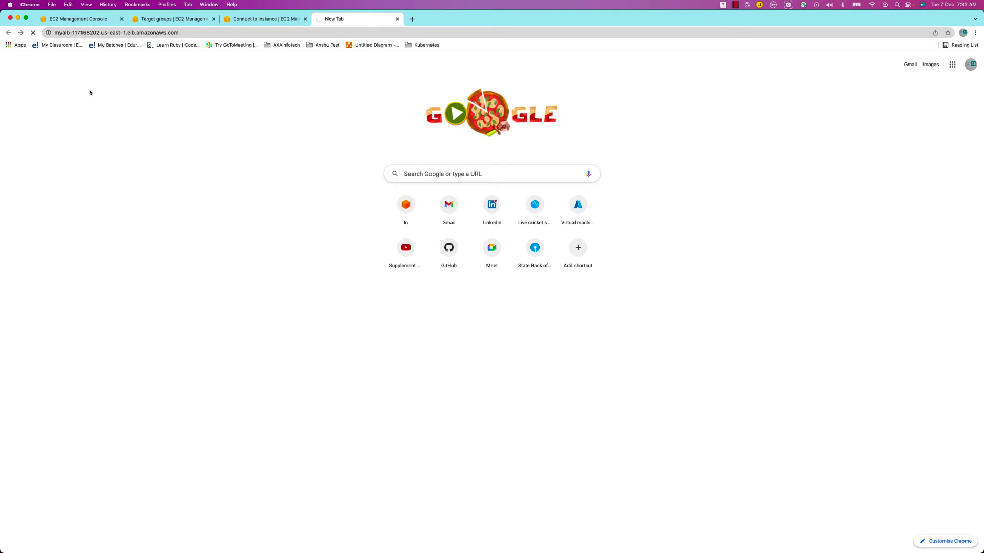
Step: Add the AXA-SG security group to the MYALB load balancer and save the change
{"action": "left_click", "coordinate": [82, 19]}
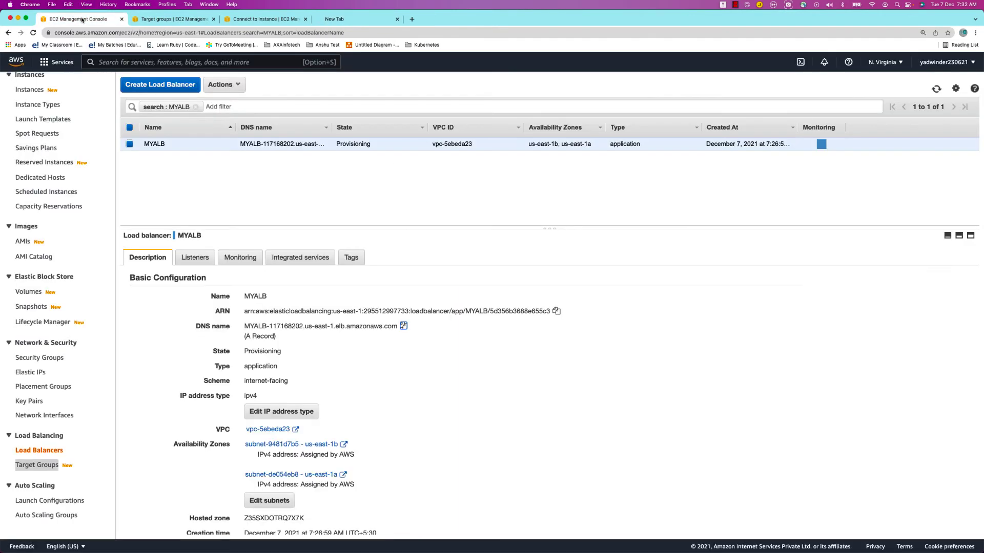
{"action": "double_click", "coordinate": [146, 143]}
{"action": "scroll", "coordinate": [388, 437], "scroll_direction": "down", "scroll_amount": 5}
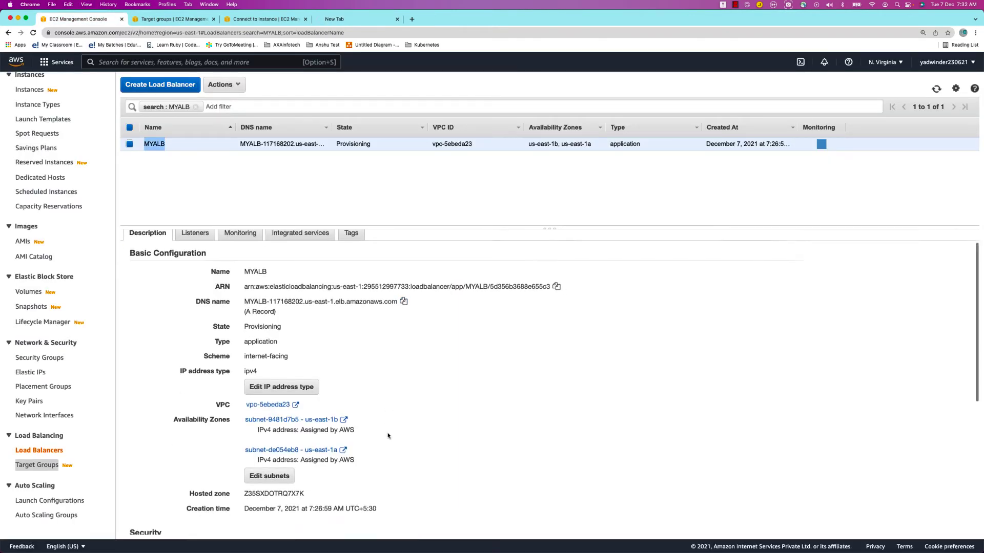
{"action": "scroll", "coordinate": [264, 410], "scroll_direction": "down", "scroll_amount": 4}
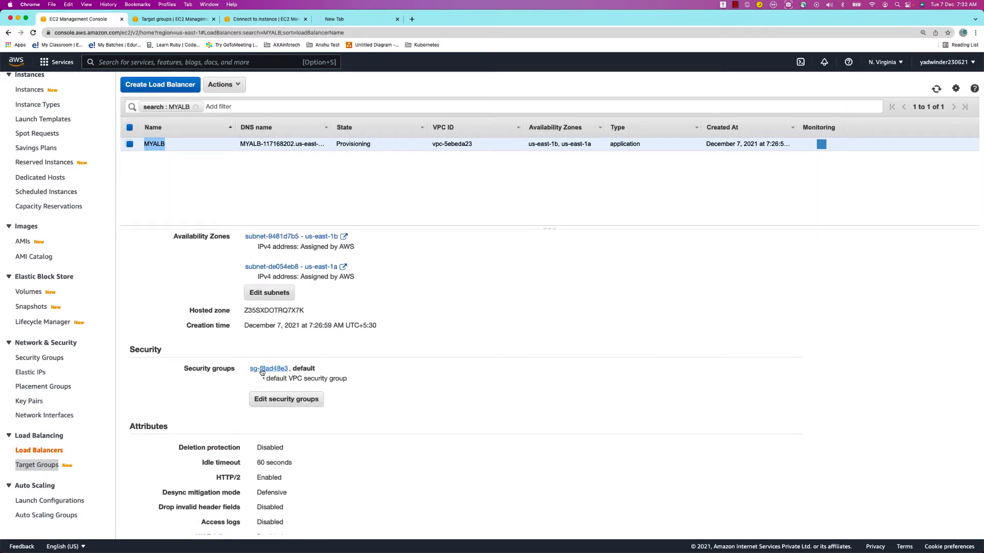
{"action": "left_click", "coordinate": [283, 402]}
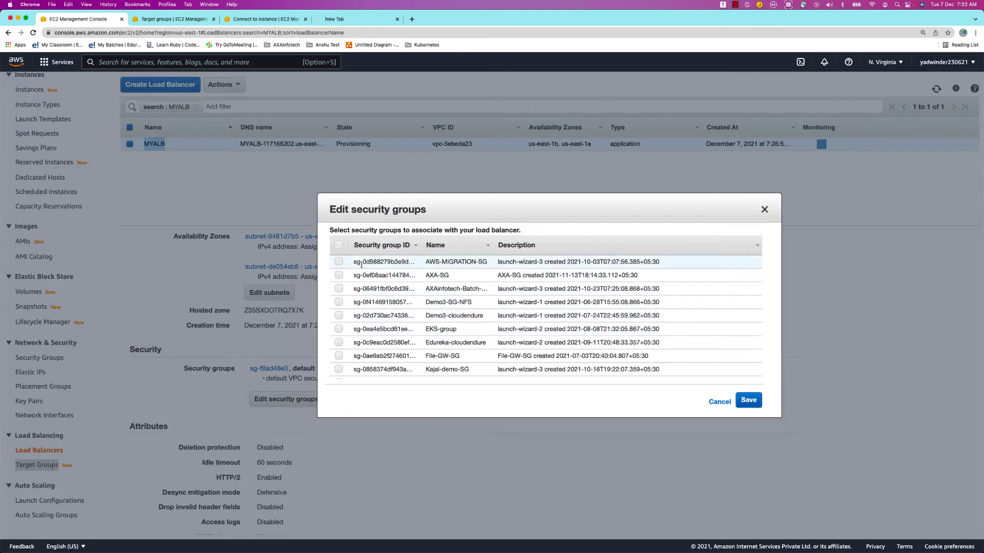
{"action": "left_click", "coordinate": [339, 276]}
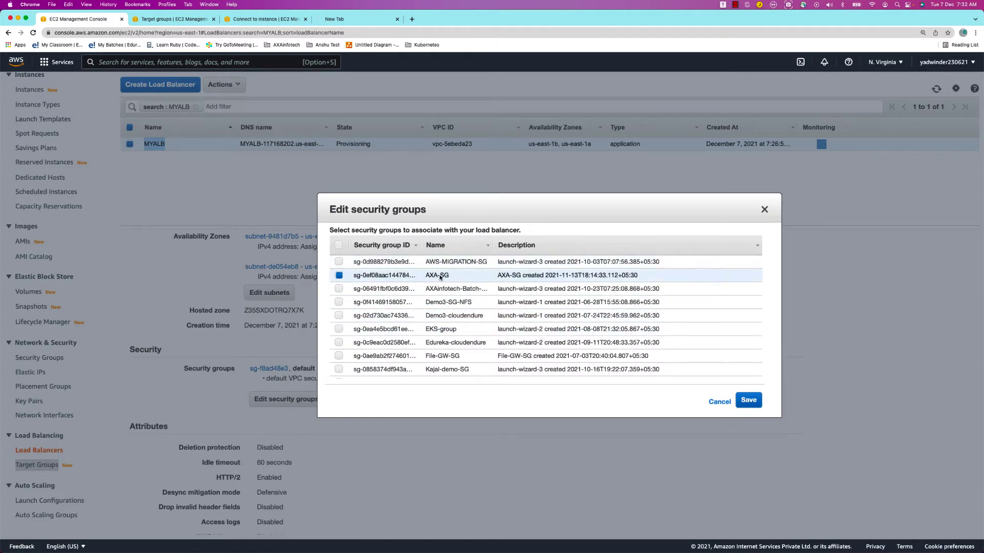
{"action": "left_click_drag", "start_coordinate": [427, 275], "coordinate": [451, 277]}
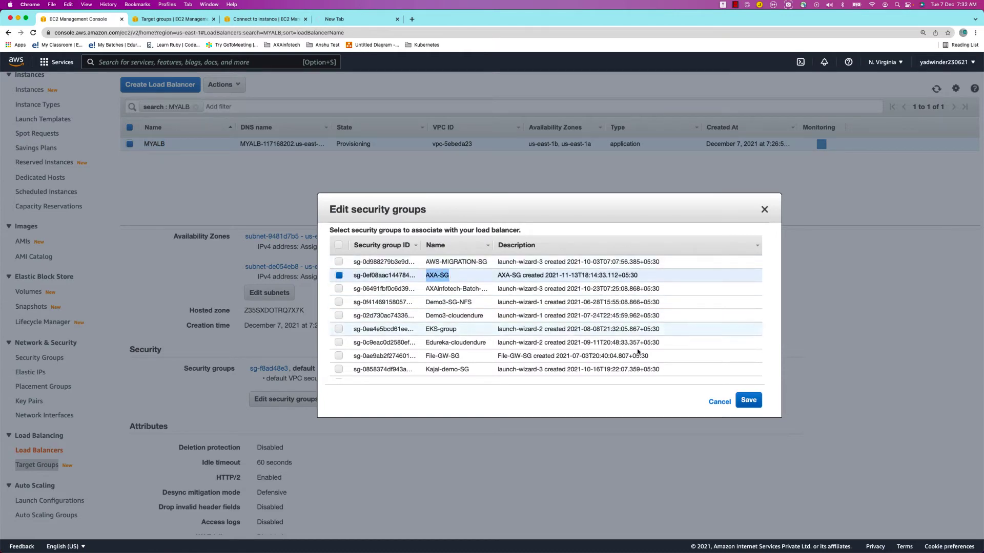
{"action": "left_click", "coordinate": [744, 396]}
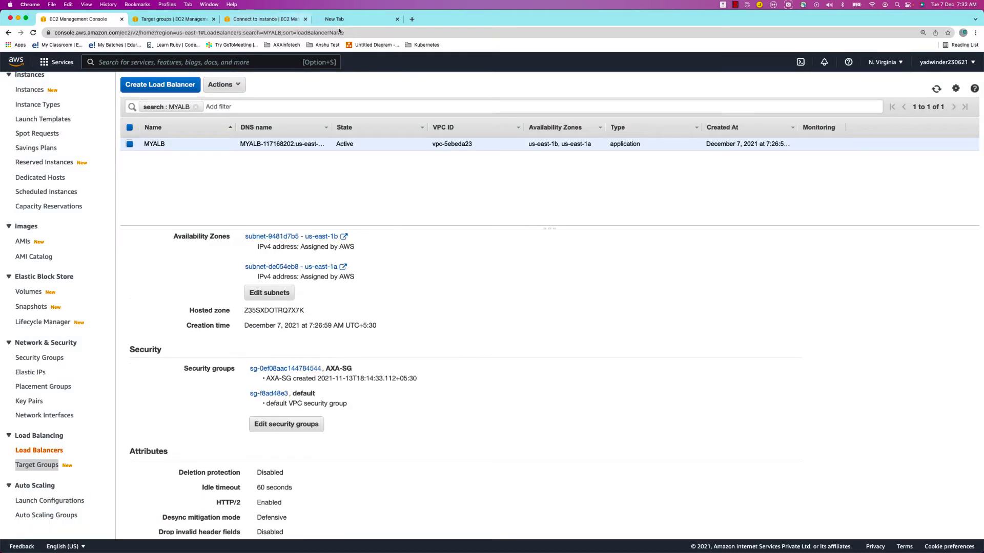
Step: Load MYALB-117168202.us-east-1.elb.amazonaws.com in the tab opened for it, and request the page a second time
{"action": "left_click", "coordinate": [334, 19]}
{"action": "type", "text": "MYALB-117168202.us-east-1.elb.amazonaws.com"}
{"action": "key", "text": "Return"}
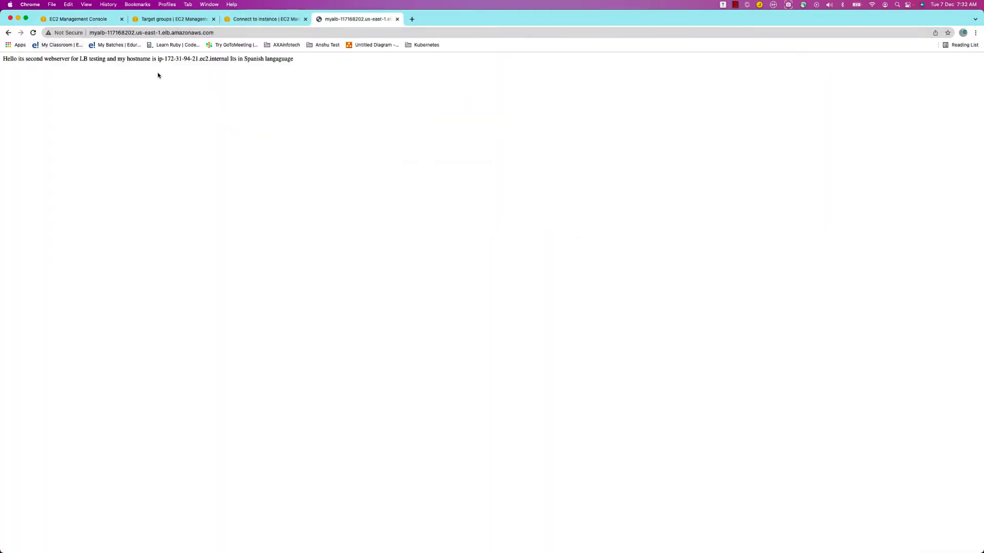
{"action": "left_click", "coordinate": [246, 34]}
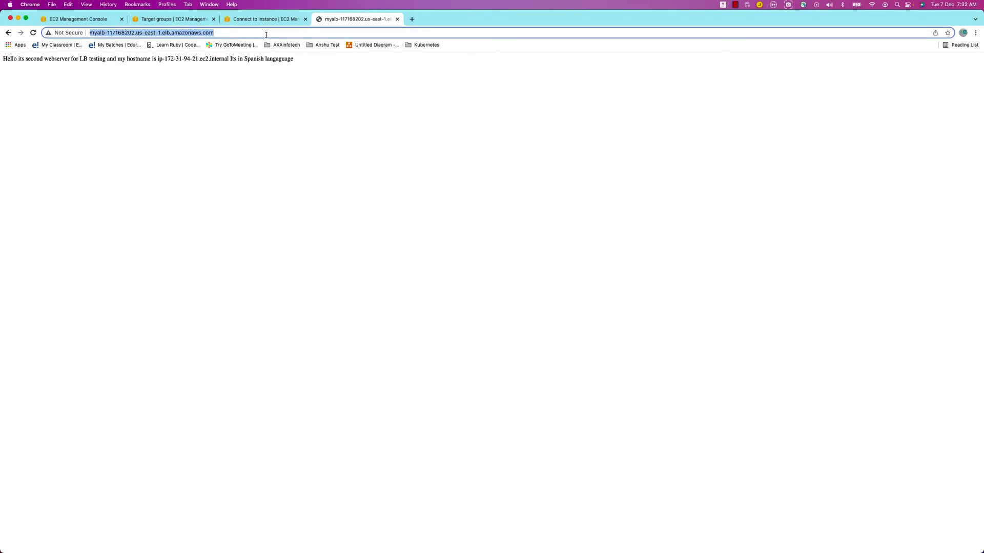
{"action": "key", "text": "Return"}
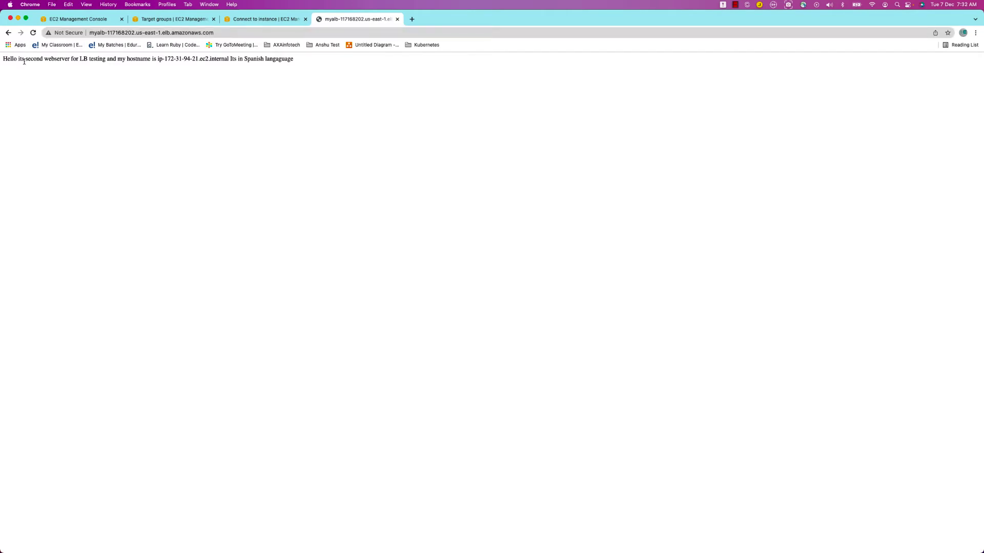
Step: Examine the hostname and language text on the page, reloading it repeatedly to compare which webserver responds
{"action": "left_click_drag", "start_coordinate": [25, 60], "coordinate": [178, 60]}
{"action": "left_click_drag", "start_coordinate": [324, 63], "coordinate": [234, 61]}
{"action": "left_click", "coordinate": [33, 33]}
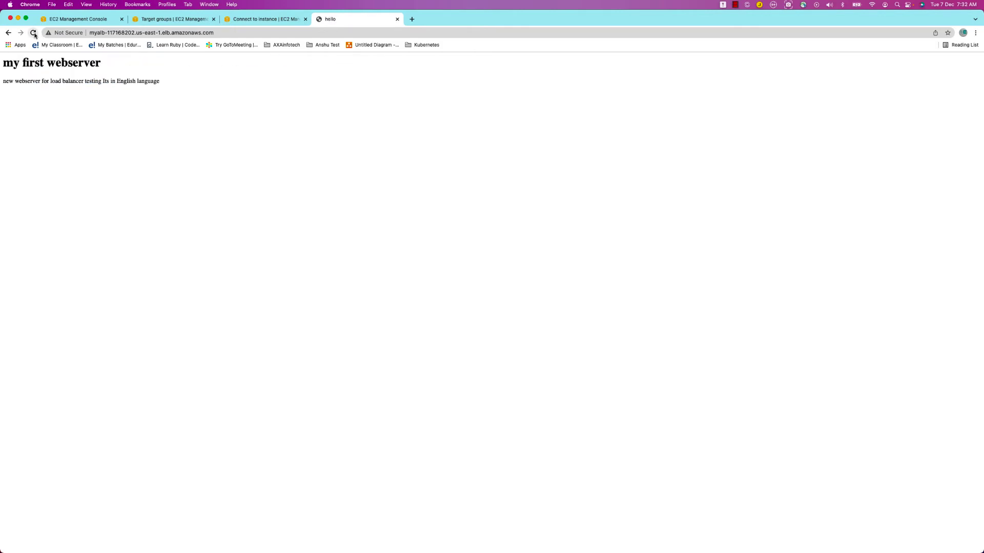
{"action": "left_click", "coordinate": [34, 33]}
{"action": "left_click", "coordinate": [34, 33]}
{"action": "left_click", "coordinate": [34, 33]}
{"action": "left_click", "coordinate": [33, 33]}
{"action": "left_click", "coordinate": [34, 33]}
{"action": "left_click", "coordinate": [33, 33]}
{"action": "left_click", "coordinate": [33, 33]}
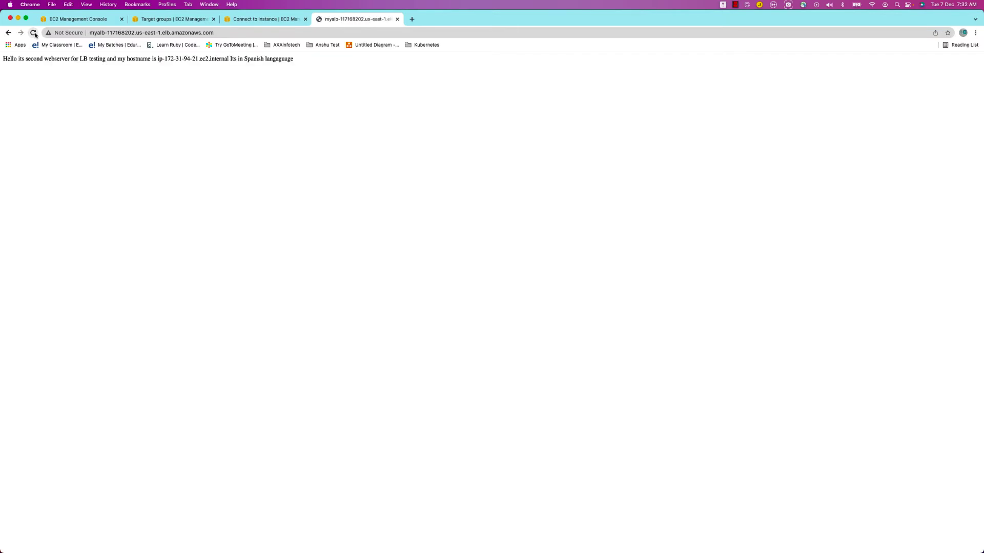
Step: Return to the MYALB load balancer in the EC2 console and show its listeners
{"action": "left_click", "coordinate": [90, 20]}
{"action": "scroll", "coordinate": [332, 290], "scroll_direction": "up", "scroll_amount": 5}
{"action": "left_click", "coordinate": [194, 259]}
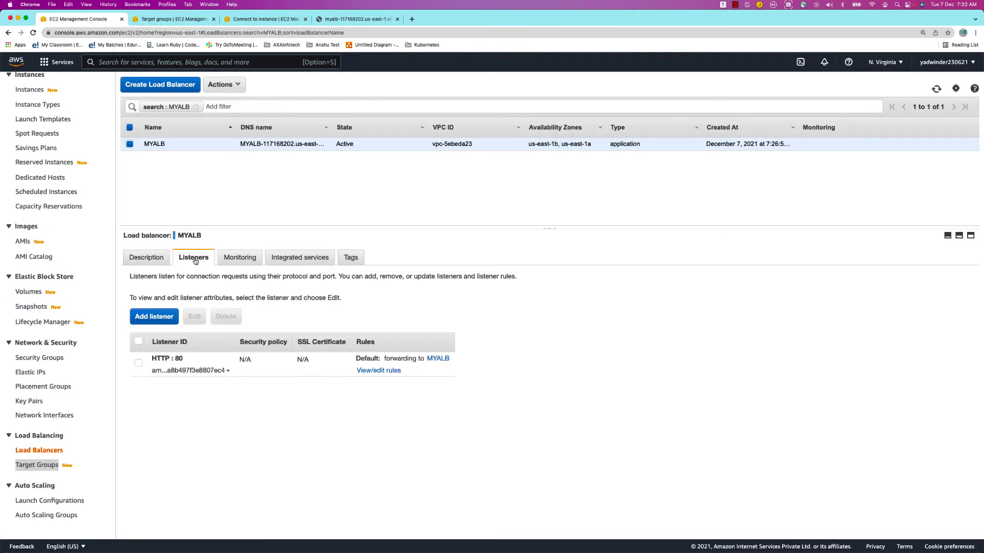
Step: Compare MYALB's HTTP : 80 listener and its forwarding rule with the ALB diagram in draw.io
{"action": "left_click_drag", "start_coordinate": [152, 359], "coordinate": [178, 358]}
{"action": "key", "text": "super+Tab"}
{"action": "left_click", "coordinate": [234, 292]}
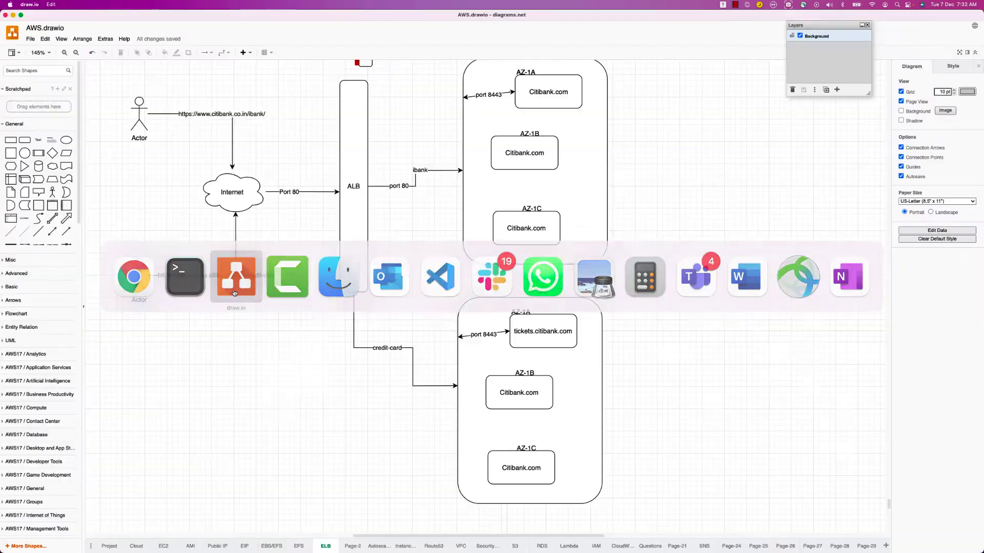
{"action": "left_click", "coordinate": [290, 193]}
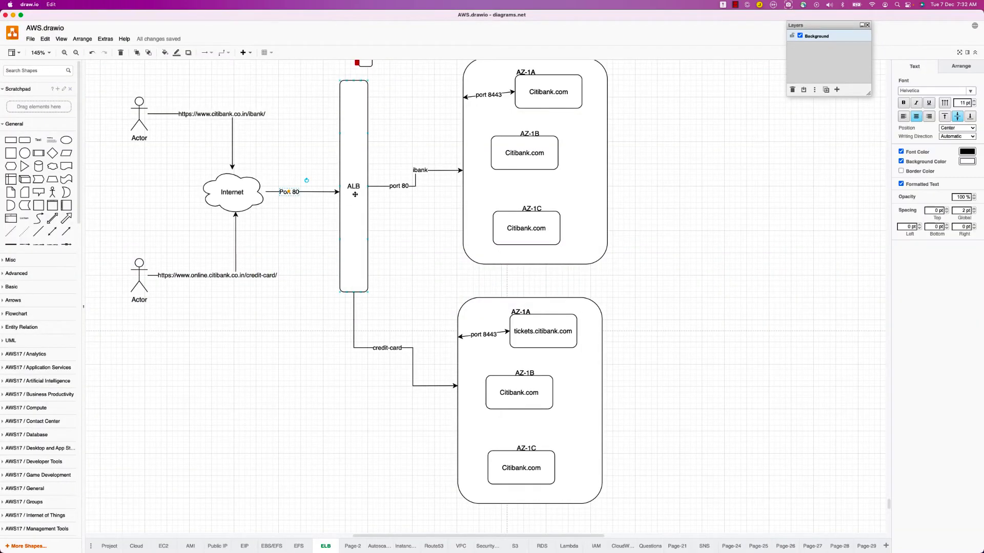
{"action": "left_click", "coordinate": [350, 197]}
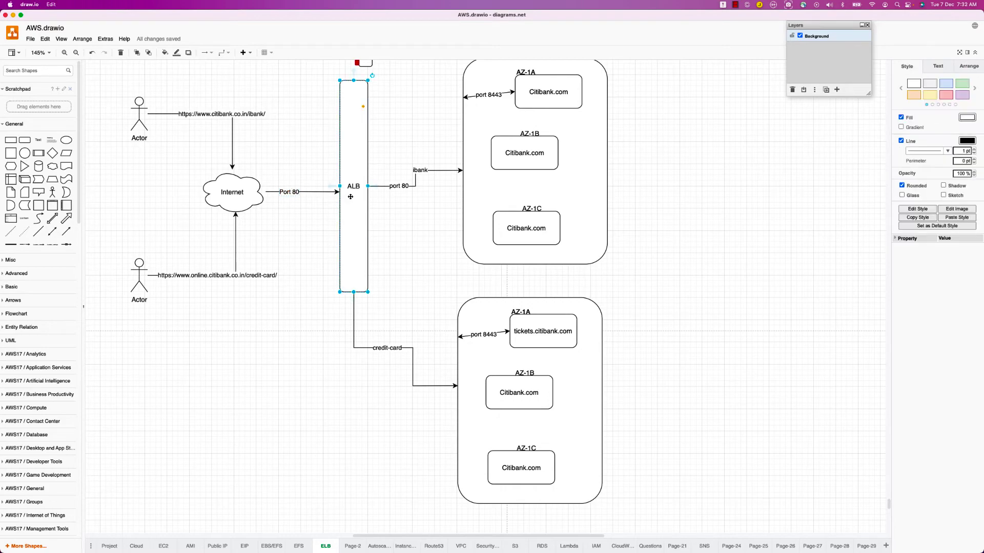
{"action": "key", "text": "super+Tab"}
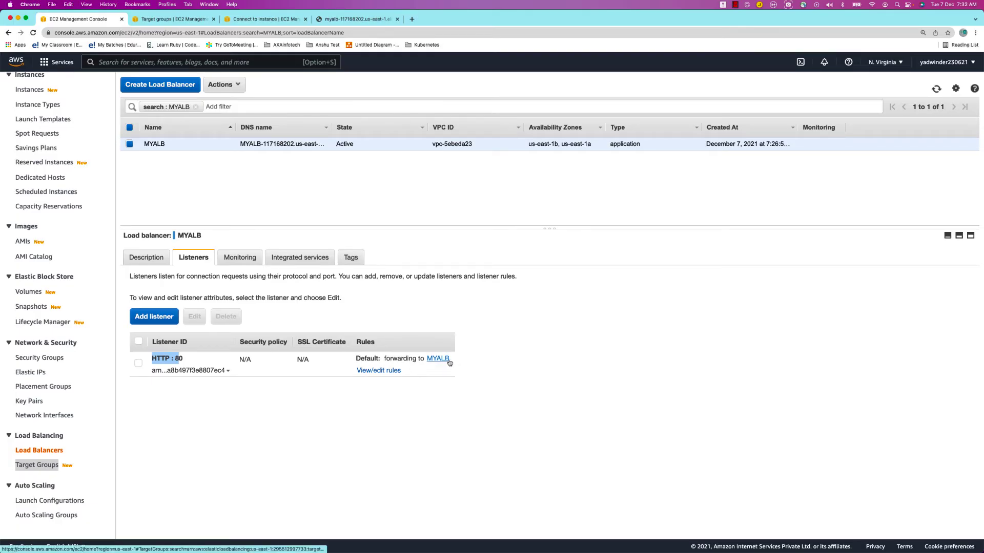
Step: Switch to draw.io and change the ibank label on the arrow from the ALB to the upper server group to MYALB
{"action": "key", "text": "super+Tab"}
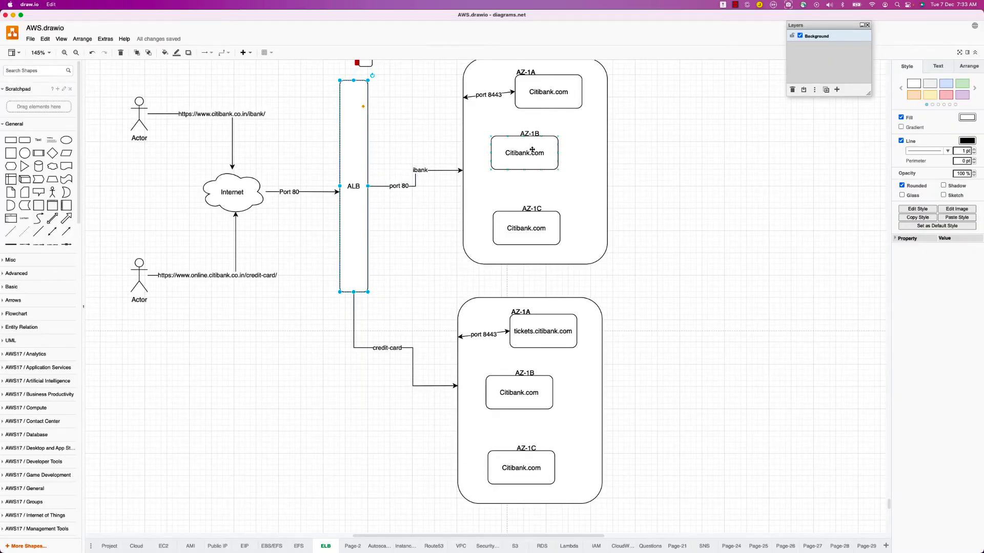
{"action": "double_click", "coordinate": [412, 170]}
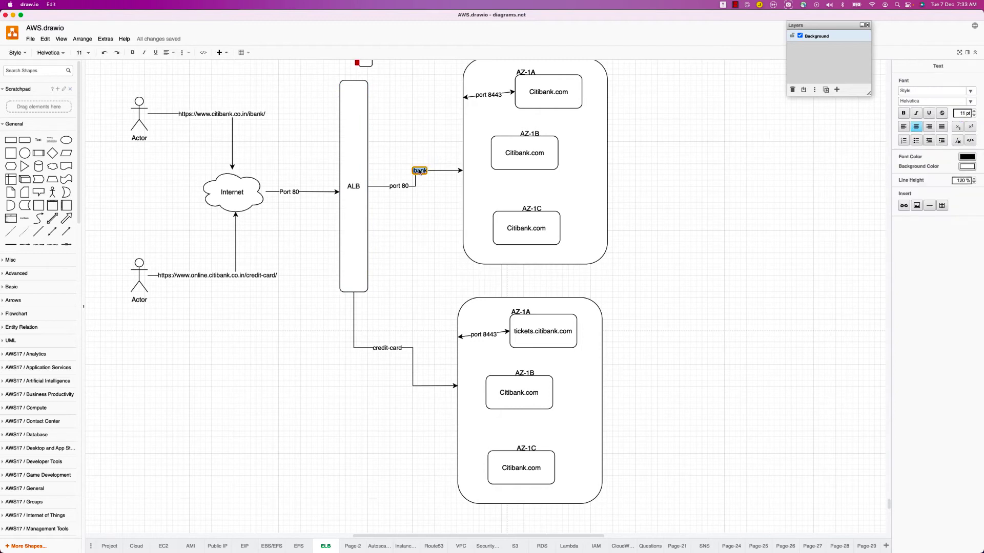
{"action": "type", "text": "MYALB"}
{"action": "left_click", "coordinate": [439, 232]}
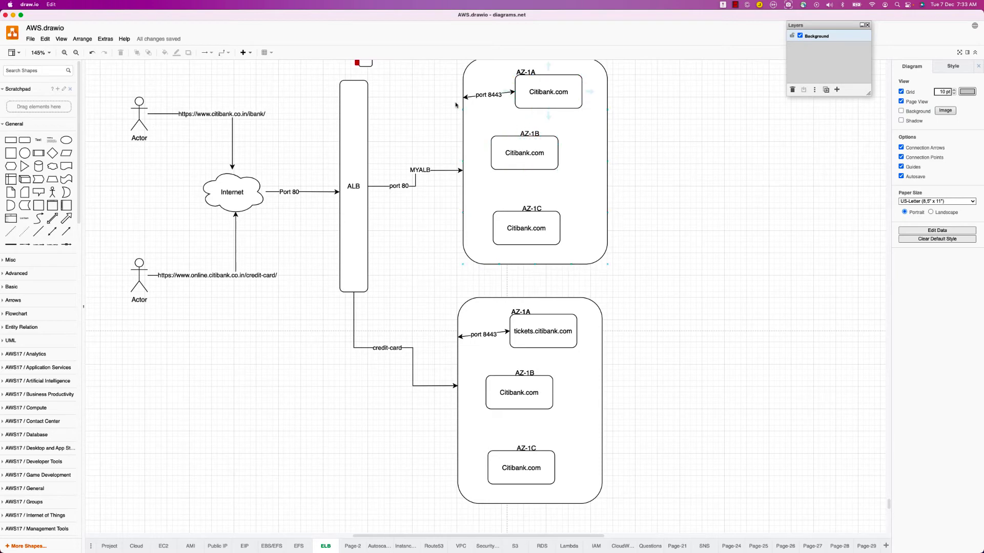
Step: Return to the EC2 console and open the rules of MYALB's HTTP : 80 listener for editing
{"action": "key", "text": "super+Tab"}
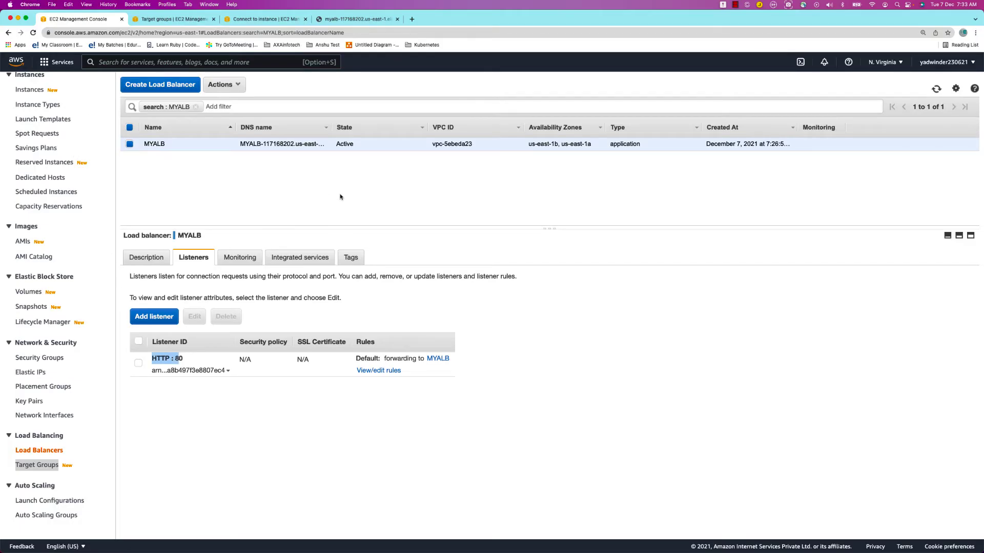
{"action": "left_click", "coordinate": [305, 188]}
{"action": "left_click", "coordinate": [380, 372]}
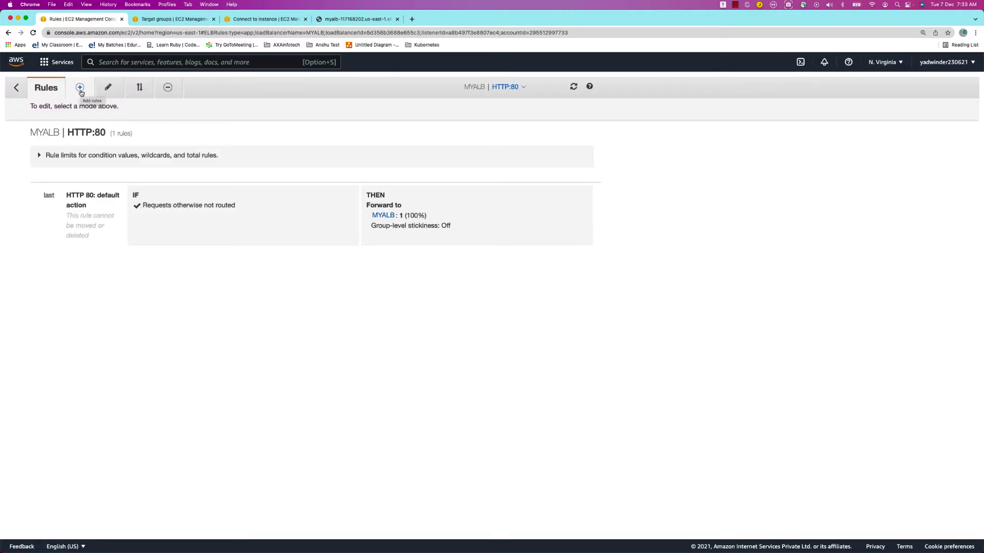
Step: Insert a new listener rule before the HTTP 80 default action
{"action": "key", "text": "super+equal"}
{"action": "key", "text": "super+equal"}
{"action": "key", "text": "super+equal"}
{"action": "key", "text": "super+equal"}
{"action": "key", "text": "super+equal"}
{"action": "key", "text": "super+equal"}
{"action": "key", "text": "super+equal"}
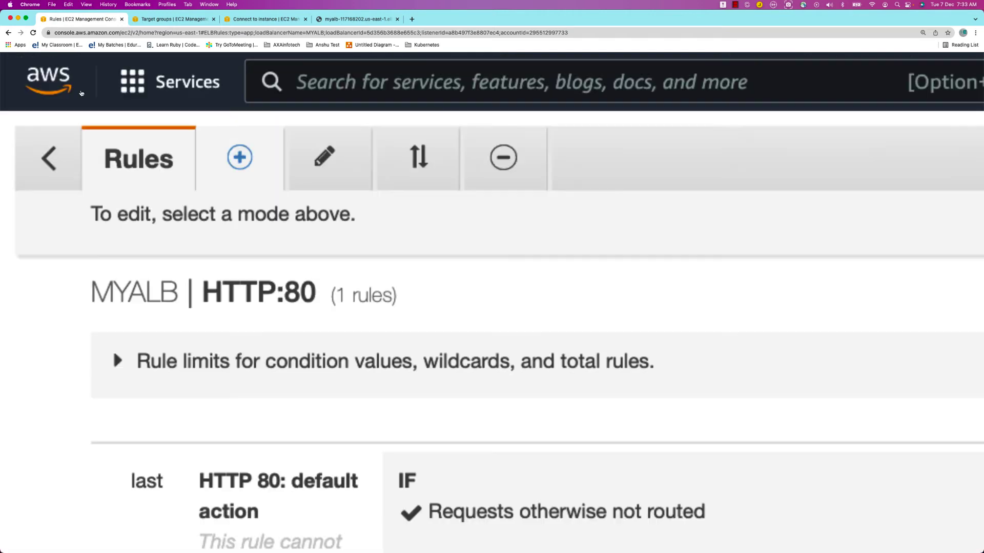
{"action": "left_click", "coordinate": [237, 159]}
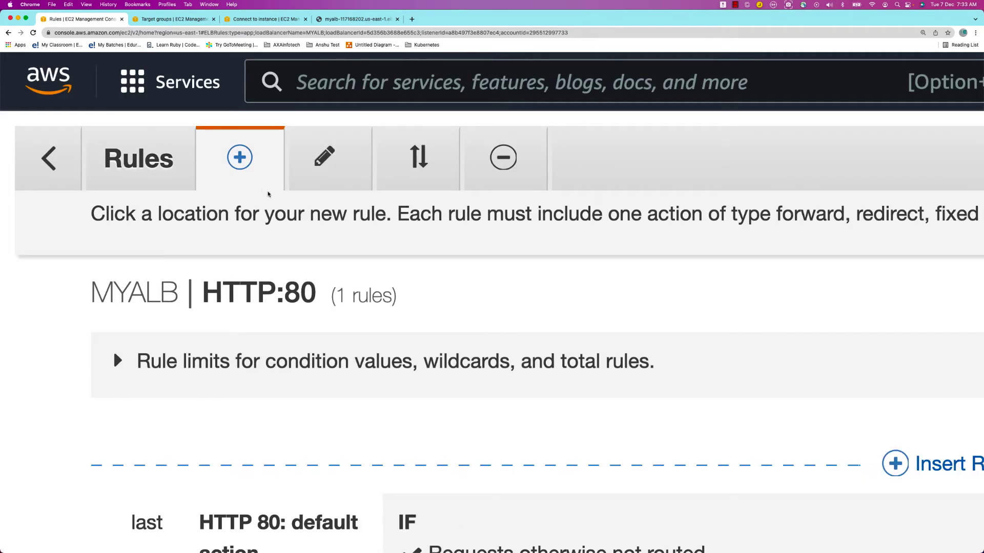
{"action": "key", "text": "super+0"}
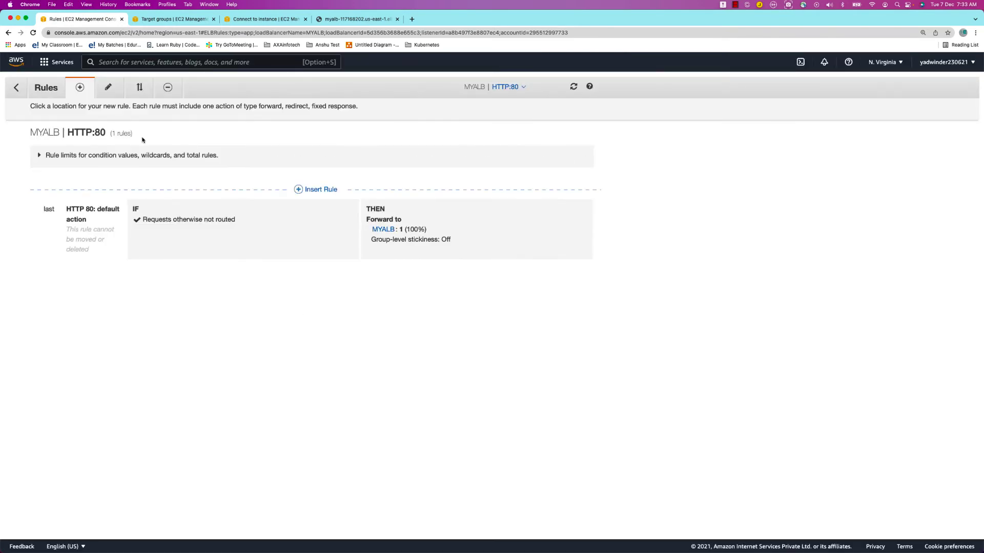
{"action": "left_click", "coordinate": [317, 189]}
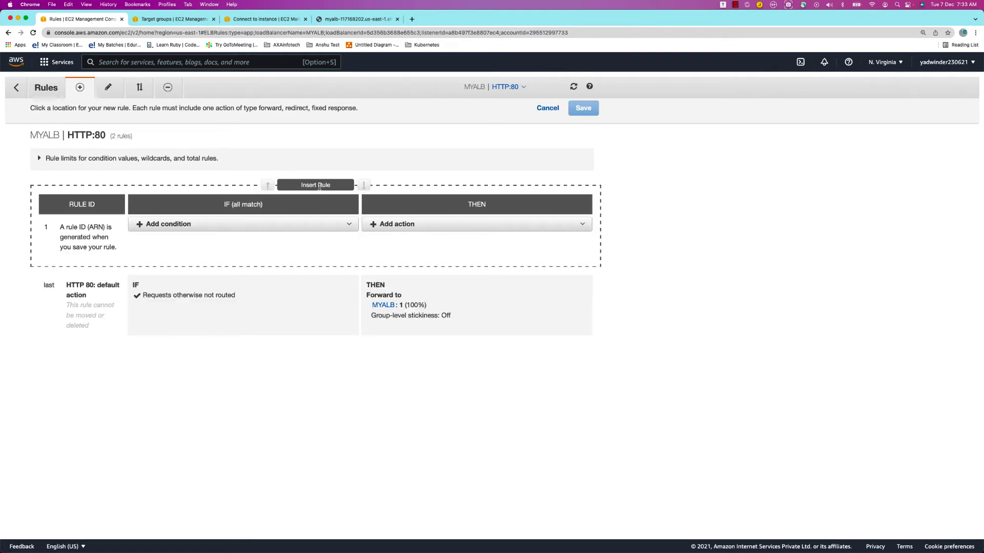
{"action": "left_click", "coordinate": [245, 226]}
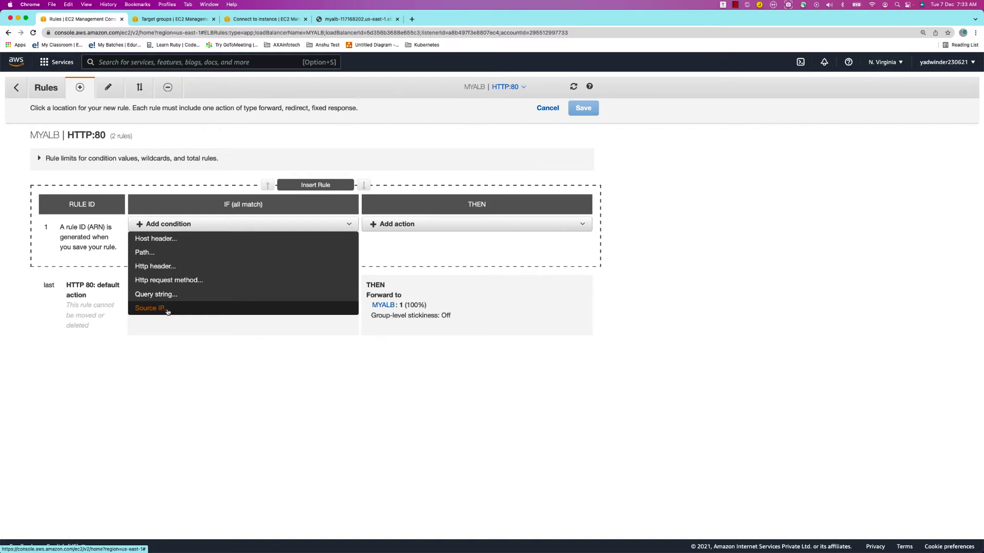
{"action": "left_click", "coordinate": [167, 310]}
{"action": "left_click", "coordinate": [169, 246]}
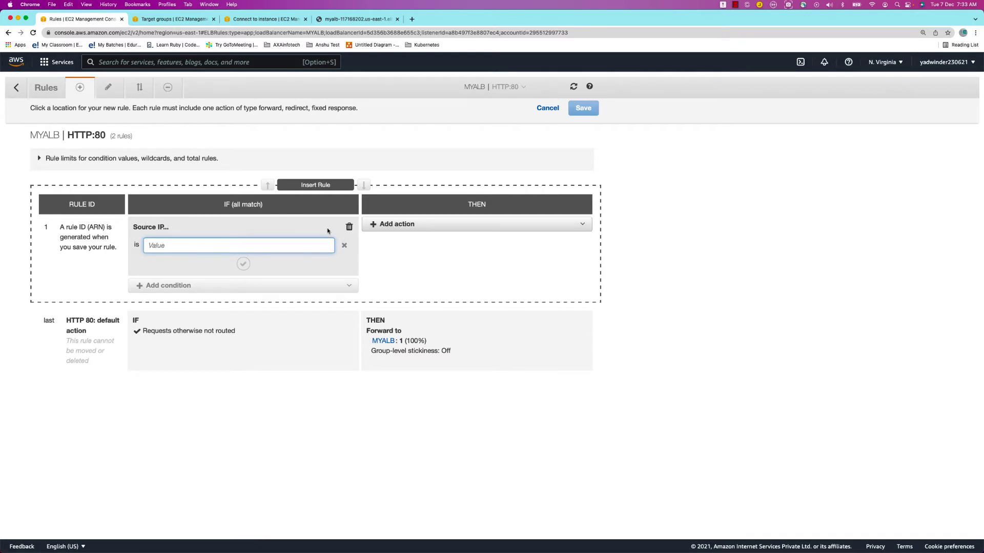
{"action": "left_click", "coordinate": [347, 228]}
Step: Add a Path condition with the value /ibank/ to the new rule
{"action": "left_click", "coordinate": [141, 225]}
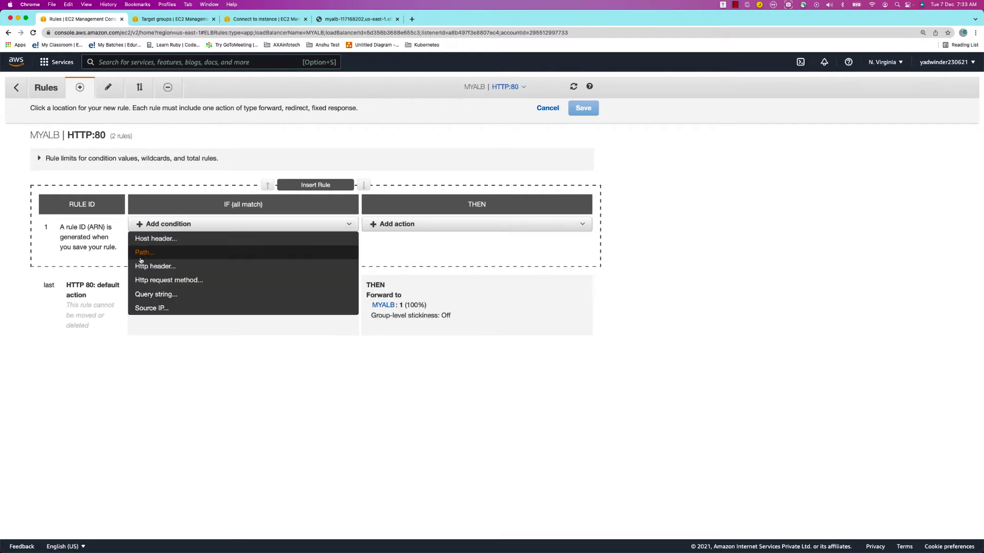
{"action": "left_click", "coordinate": [143, 252]}
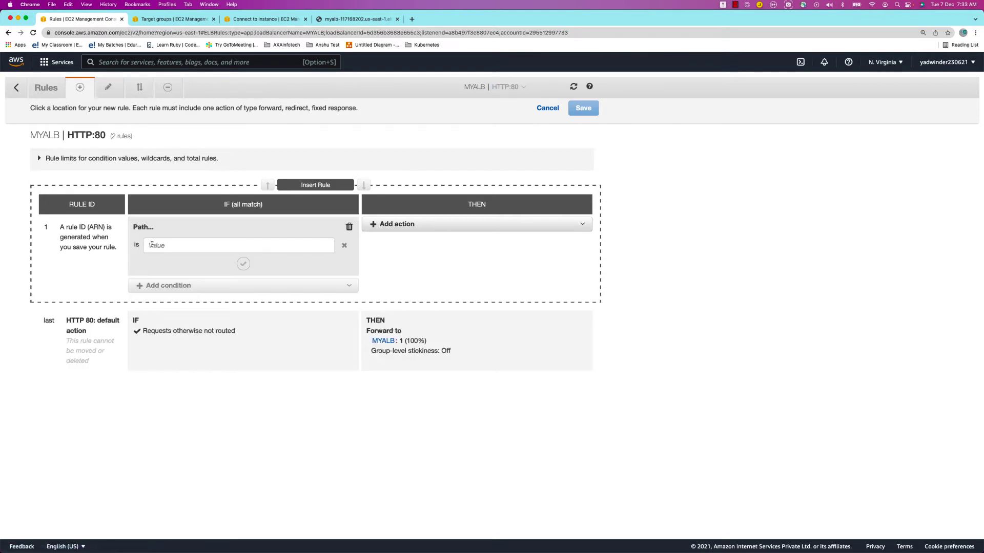
{"action": "type", "text": "/"}
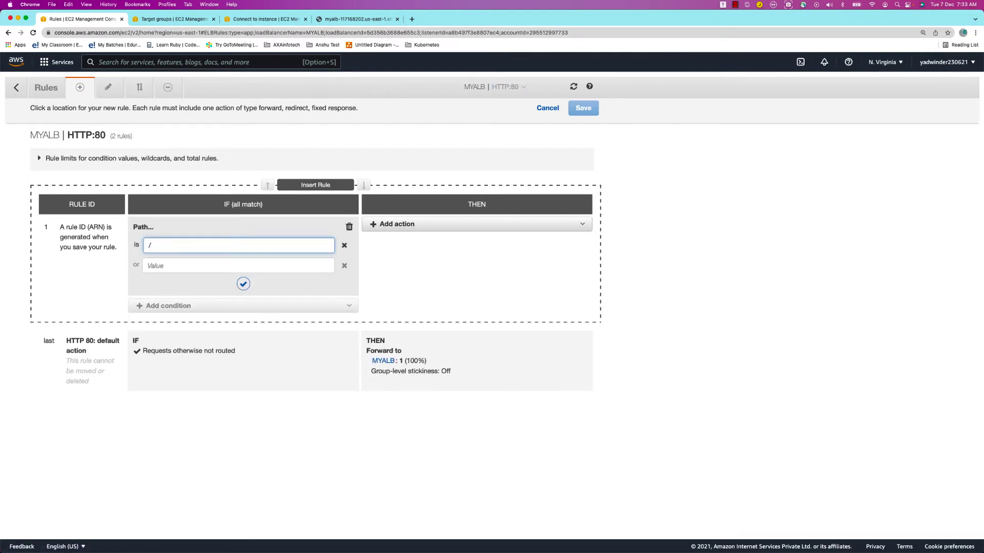
{"action": "type", "text": "ebank/"}
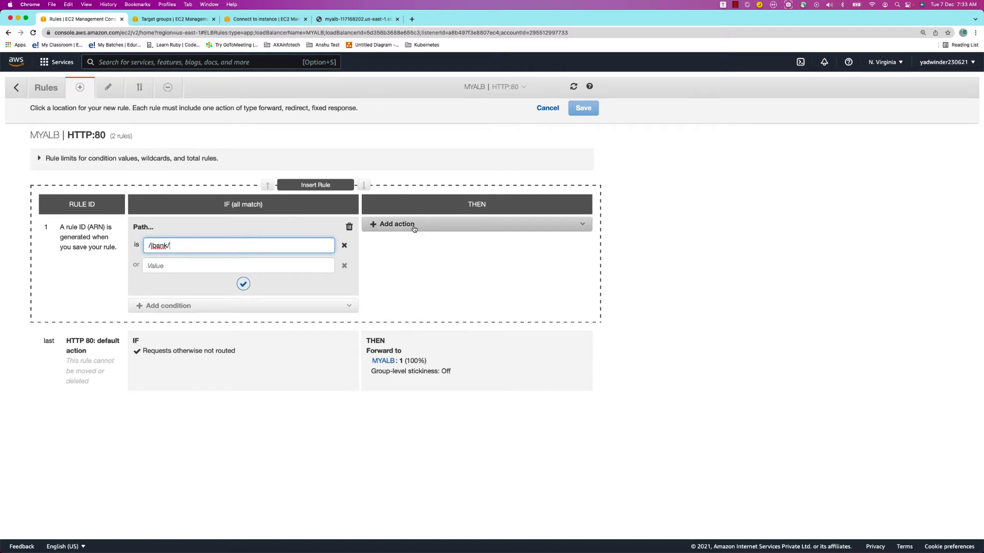
Step: Add a Forward to action to the new rule with MYALB as the target group, and accept the action
{"action": "left_click", "coordinate": [395, 224]}
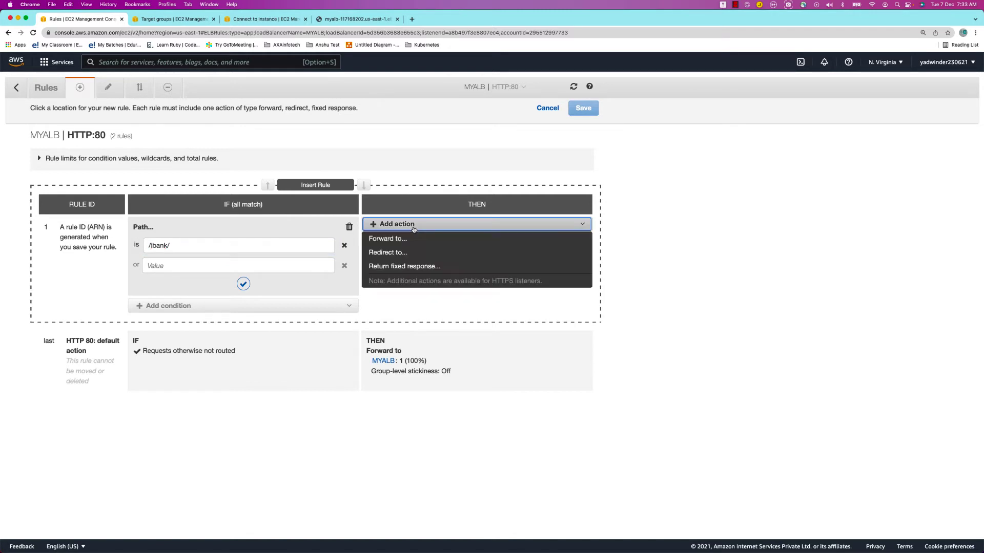
{"action": "left_click", "coordinate": [391, 245]}
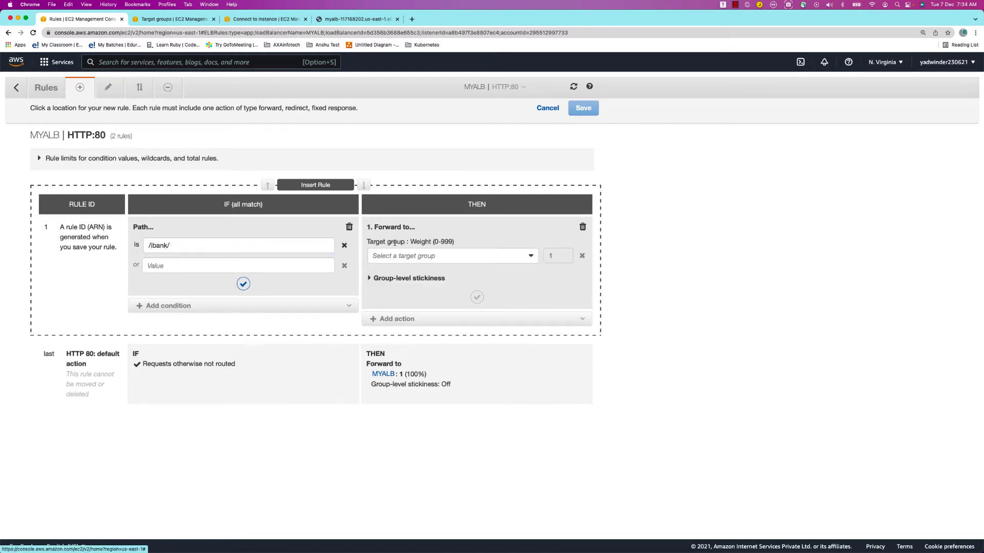
{"action": "left_click", "coordinate": [412, 259]}
{"action": "left_click", "coordinate": [388, 272]}
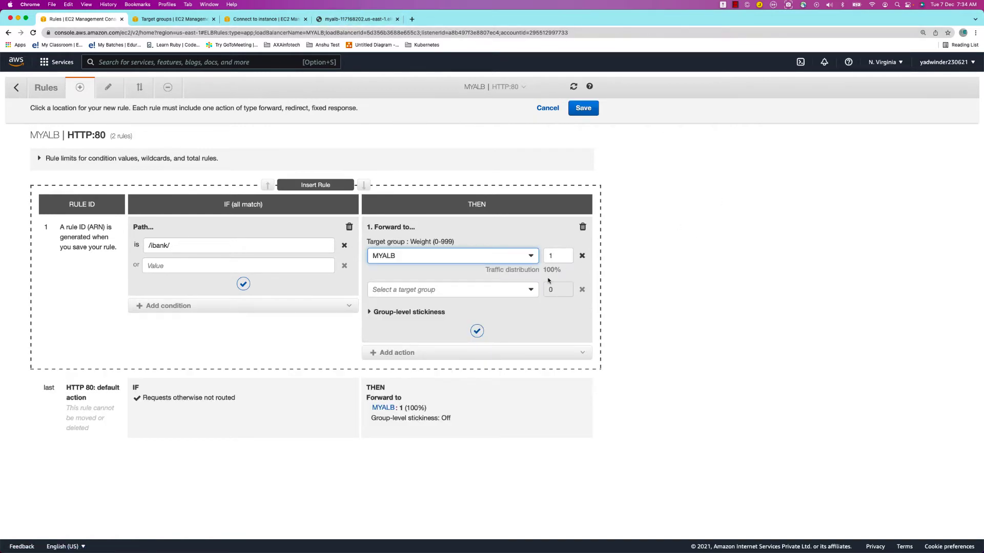
{"action": "left_click", "coordinate": [477, 331]}
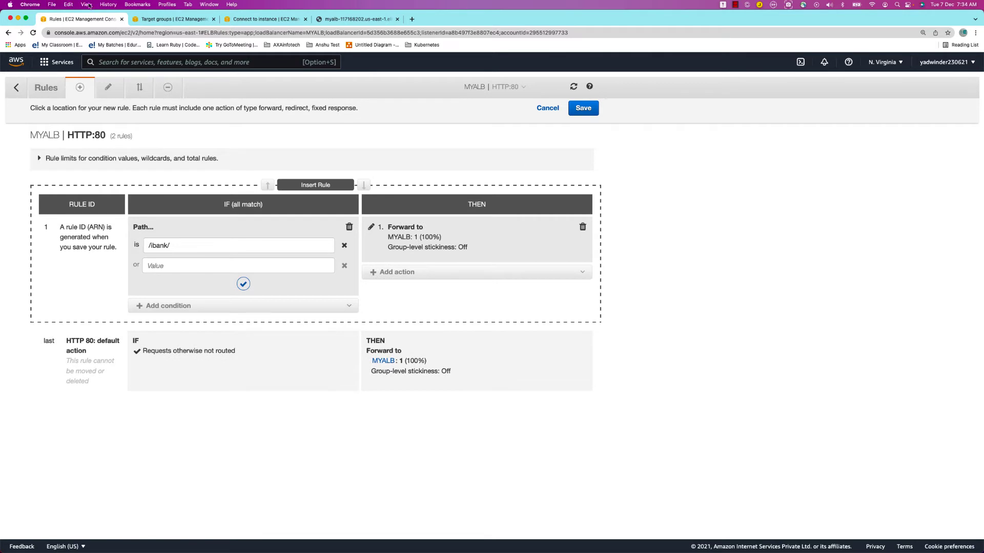
Step: Show the list of target groups in the other console tab and view the details of the MYALB group
{"action": "left_click", "coordinate": [171, 19]}
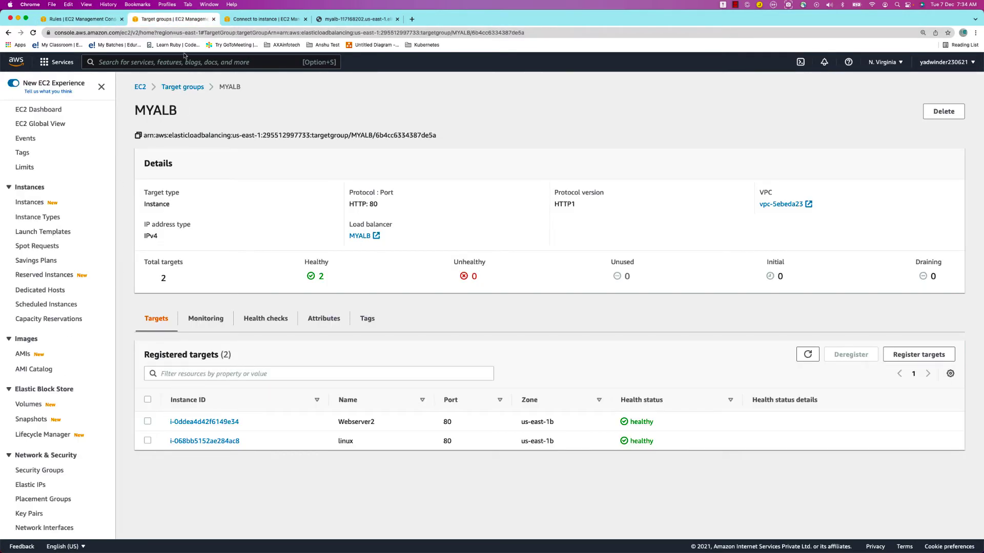
{"action": "left_click", "coordinate": [186, 87]}
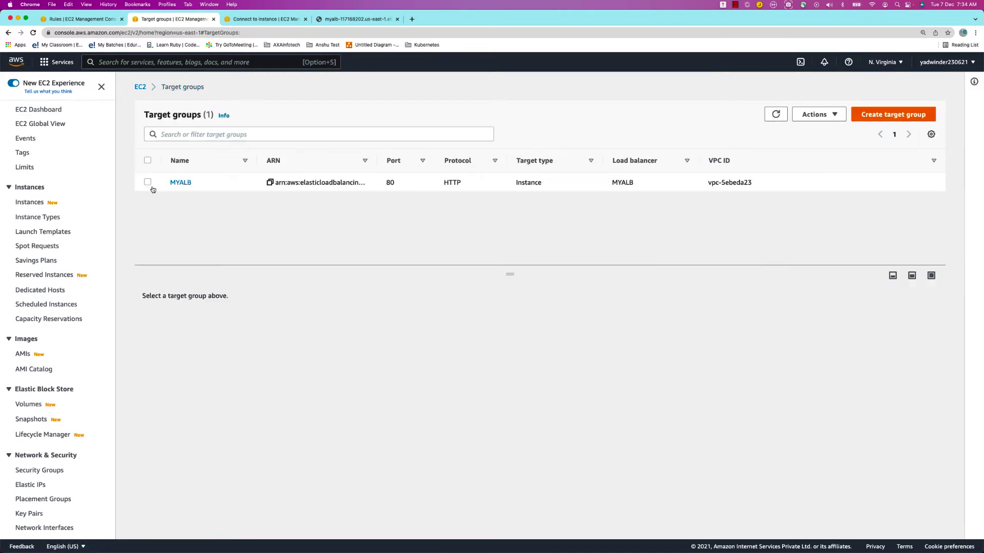
{"action": "left_click", "coordinate": [148, 183]}
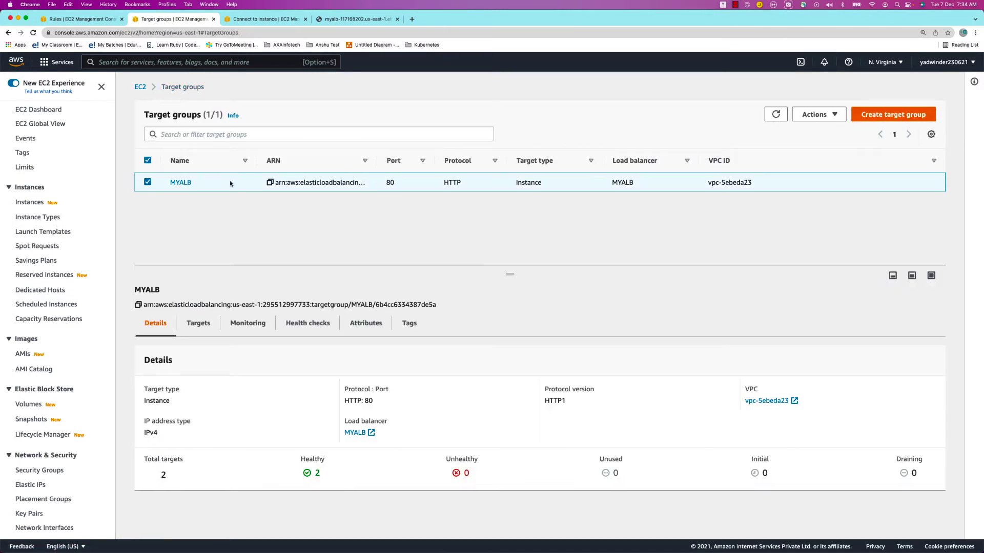
{"action": "left_click", "coordinate": [147, 182]}
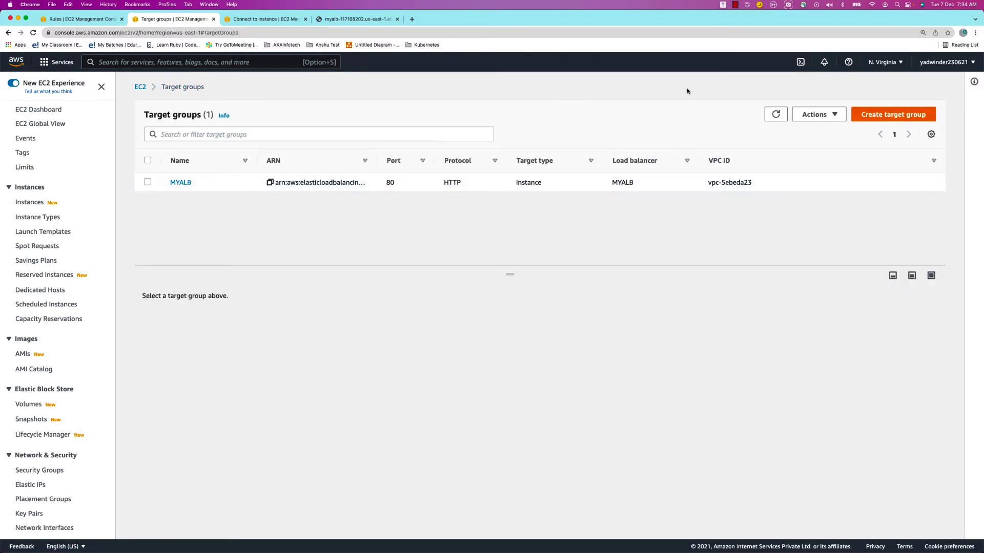
Step: Start a new target group for instances and name it English-Language
{"action": "left_click", "coordinate": [880, 116]}
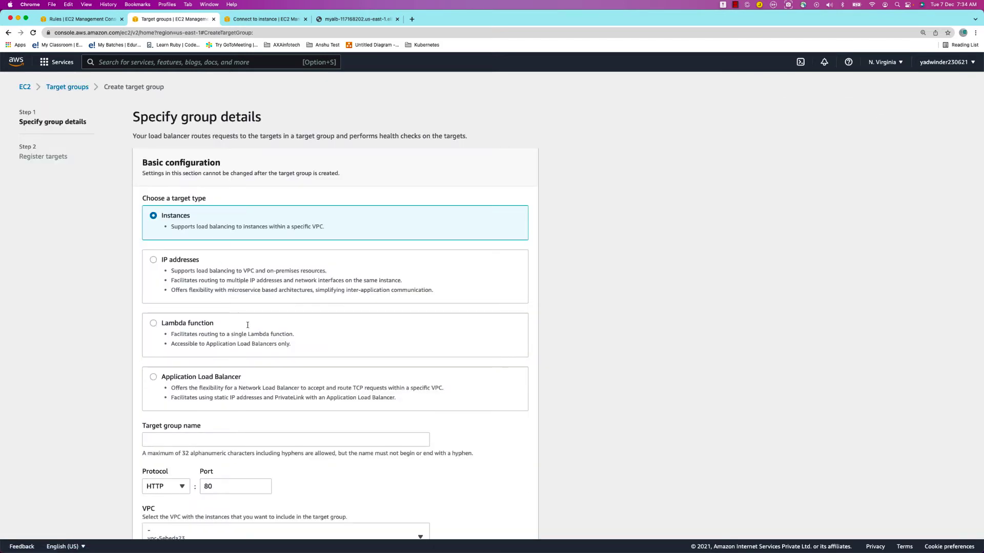
{"action": "scroll", "coordinate": [262, 361], "scroll_direction": "down", "scroll_amount": 3}
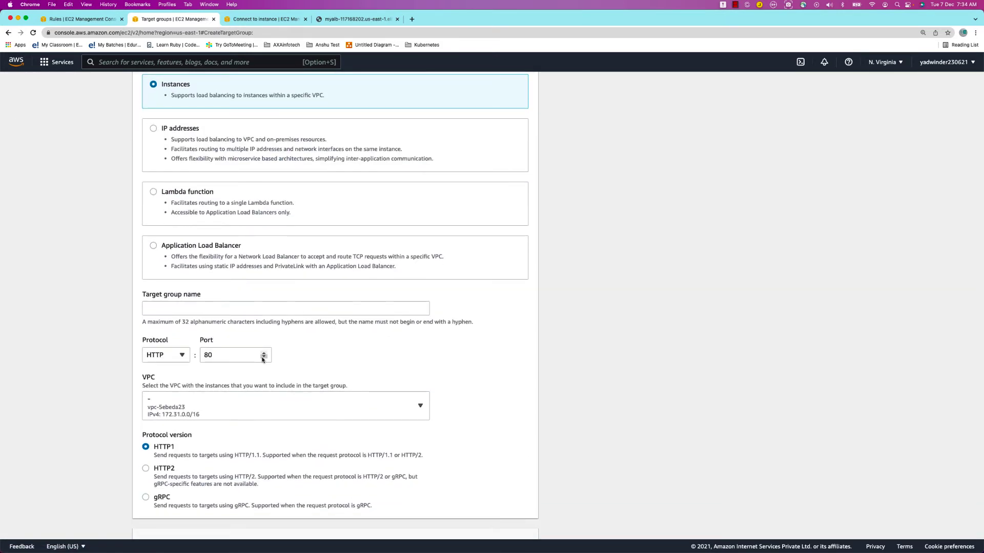
{"action": "scroll", "coordinate": [262, 360], "scroll_direction": "down", "scroll_amount": 5}
{"action": "scroll", "coordinate": [237, 344], "scroll_direction": "up", "scroll_amount": 7}
{"action": "scroll", "coordinate": [220, 283], "scroll_direction": "down", "scroll_amount": 8}
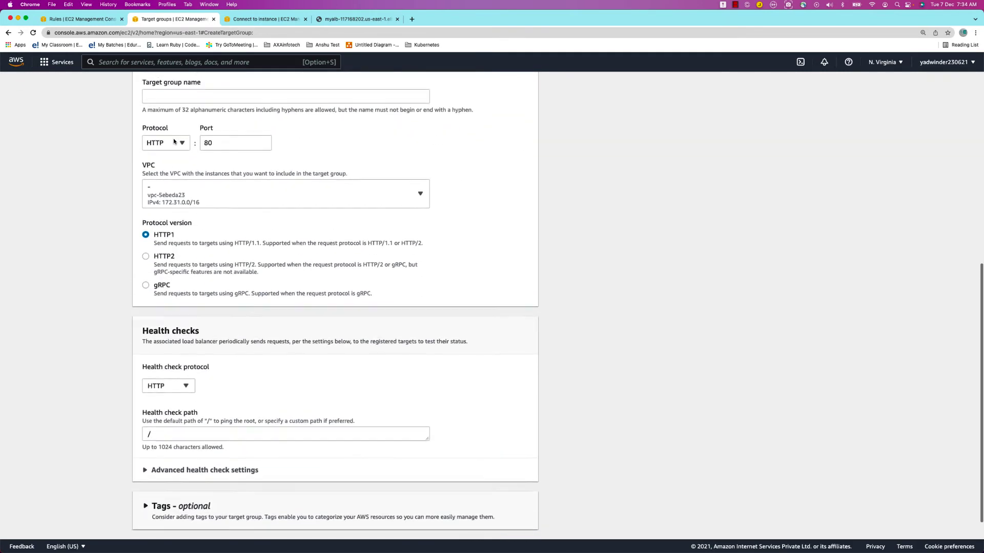
{"action": "scroll", "coordinate": [163, 153], "scroll_direction": "up", "scroll_amount": 2}
{"action": "left_click", "coordinate": [162, 152]}
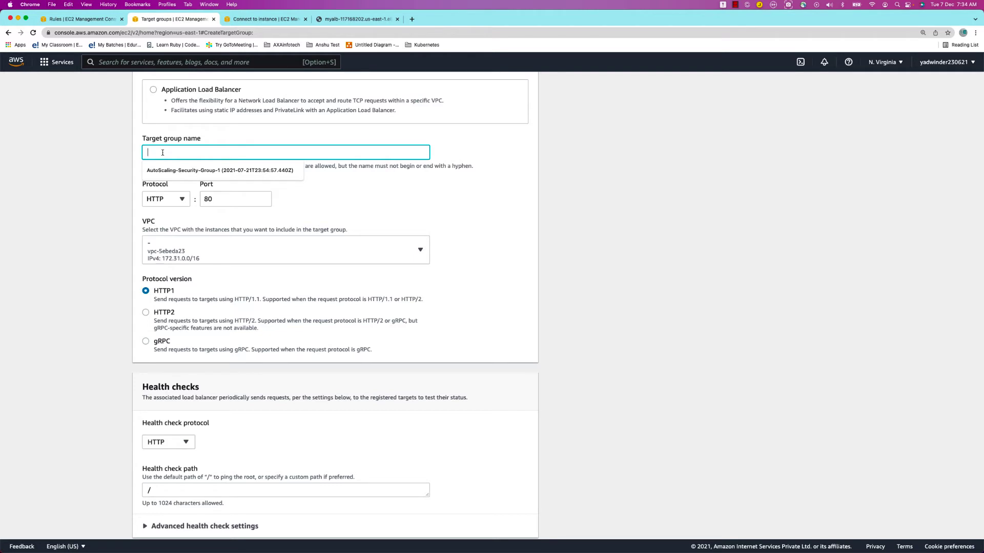
{"action": "type", "text": "English-Lan"}
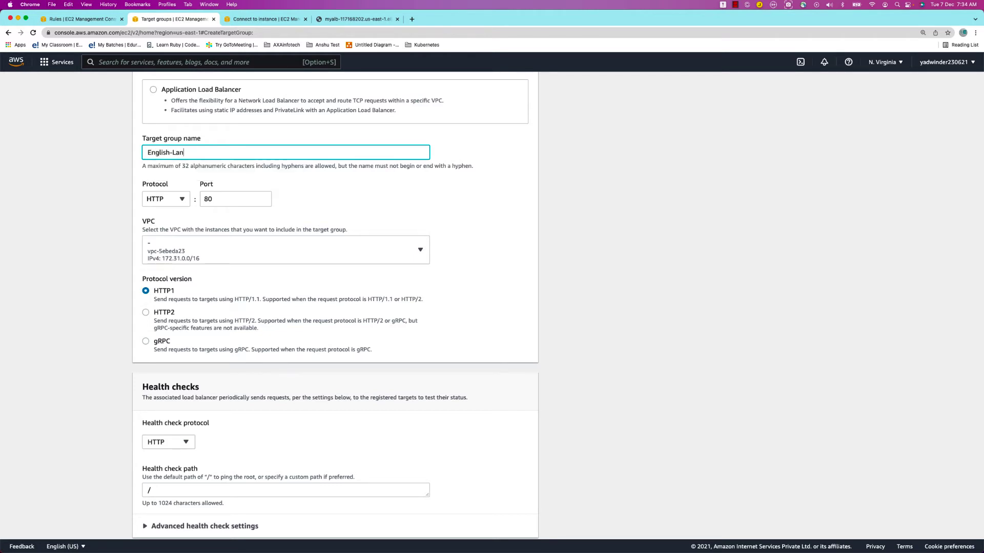
{"action": "type", "text": "ga"}
{"action": "key", "text": "BackSpace"}
{"action": "type", "text": "uage"}
{"action": "left_click_drag", "start_coordinate": [213, 152], "coordinate": [90, 152]}
Step: Set the health check path to /index.html and continue to the registration of targets
{"action": "scroll", "coordinate": [197, 255], "scroll_direction": "down", "scroll_amount": 1}
{"action": "scroll", "coordinate": [196, 254], "scroll_direction": "down", "scroll_amount": 3}
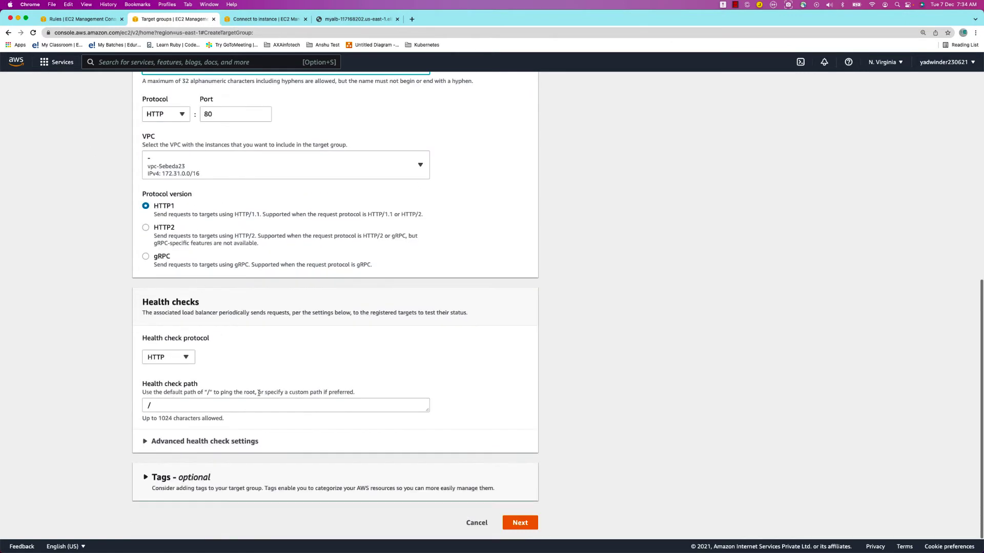
{"action": "left_click", "coordinate": [169, 406]}
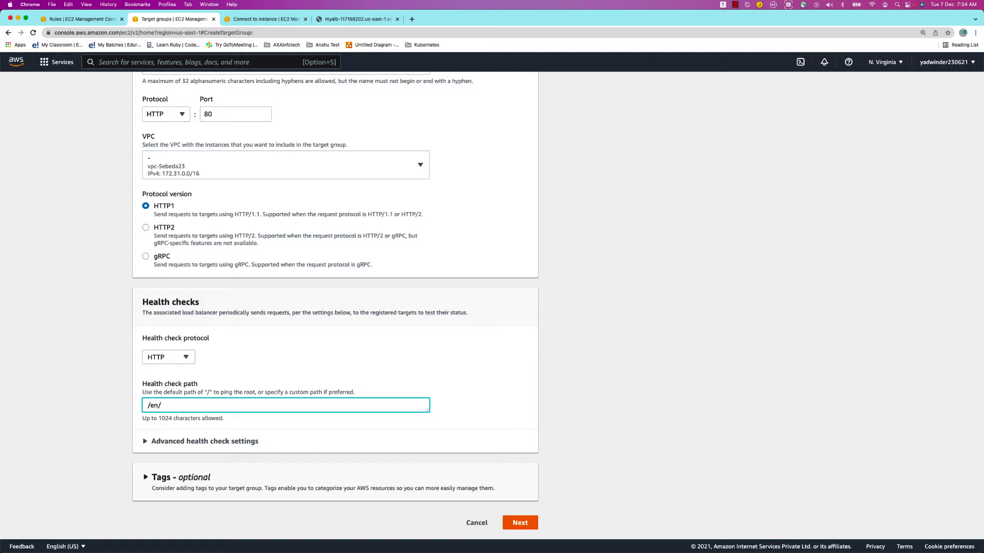
{"action": "key", "text": "BackSpace"}
{"action": "type", "text": "index.html"}
{"action": "left_click", "coordinate": [521, 528]}
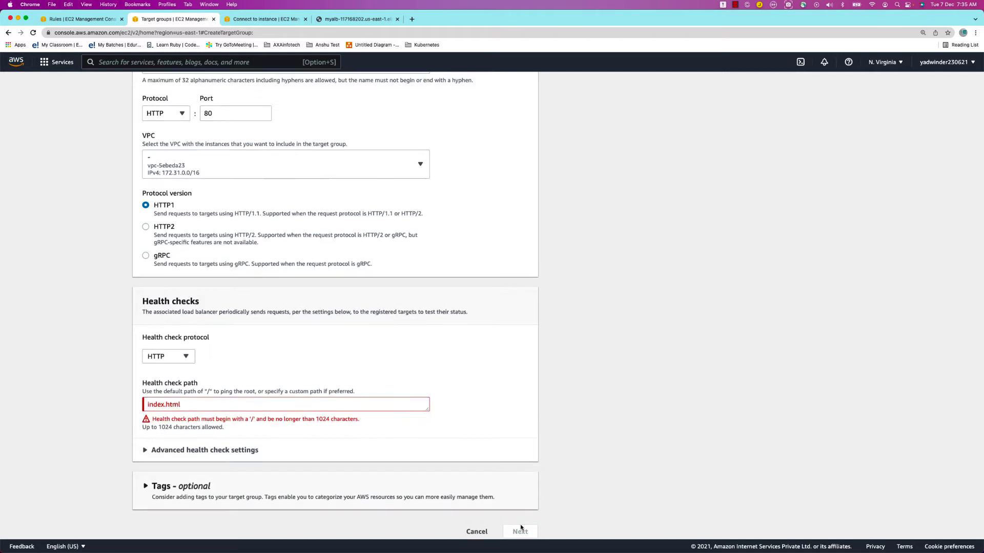
{"action": "left_click", "coordinate": [150, 397]}
{"action": "type", "text": "/"}
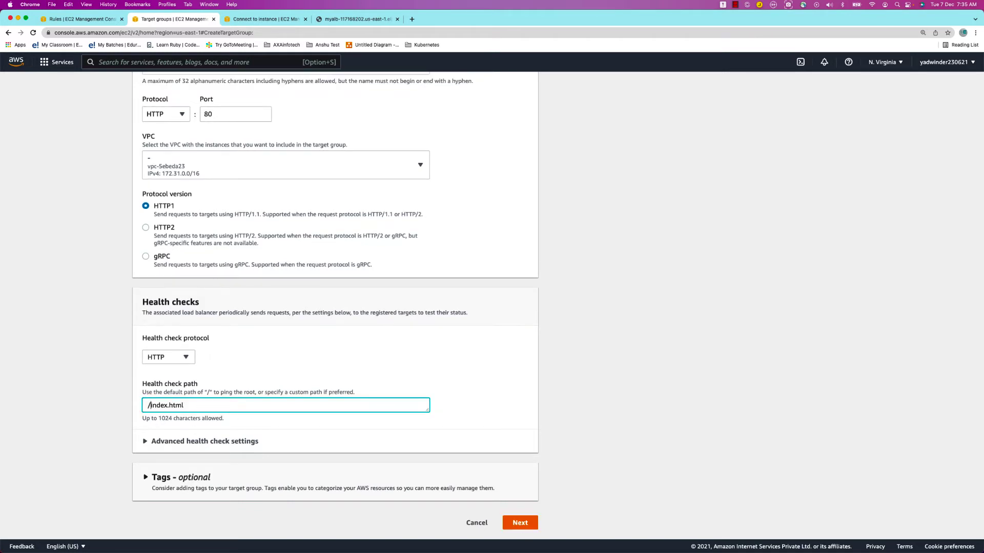
{"action": "left_click", "coordinate": [516, 523]}
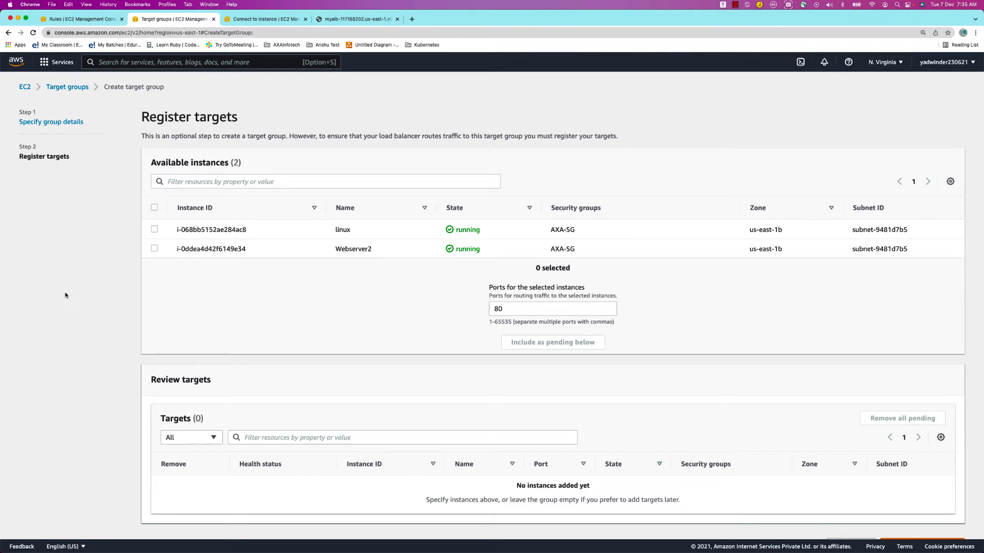
Step: Select the linux instance as a target and print /var/www/html/index.html in its Terminal session to check which language it serves
{"action": "left_click", "coordinate": [154, 229]}
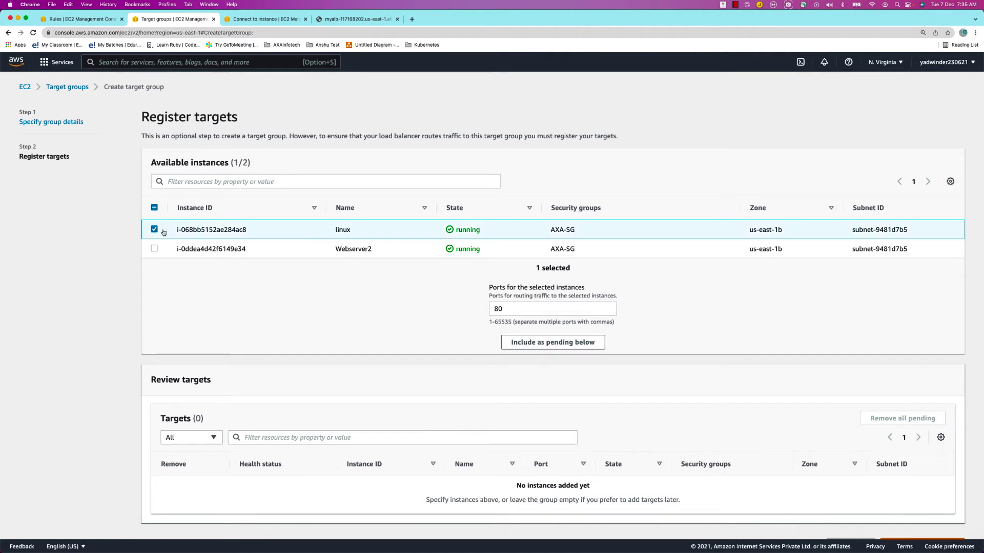
{"action": "left_click", "coordinate": [345, 19]}
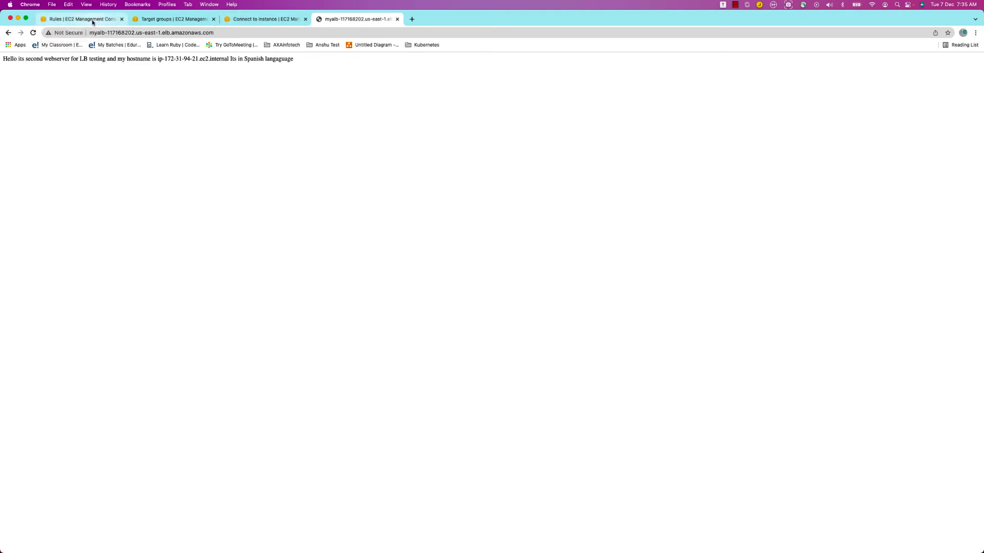
{"action": "key", "text": "super+Tab"}
{"action": "key", "text": "super+Tab"}
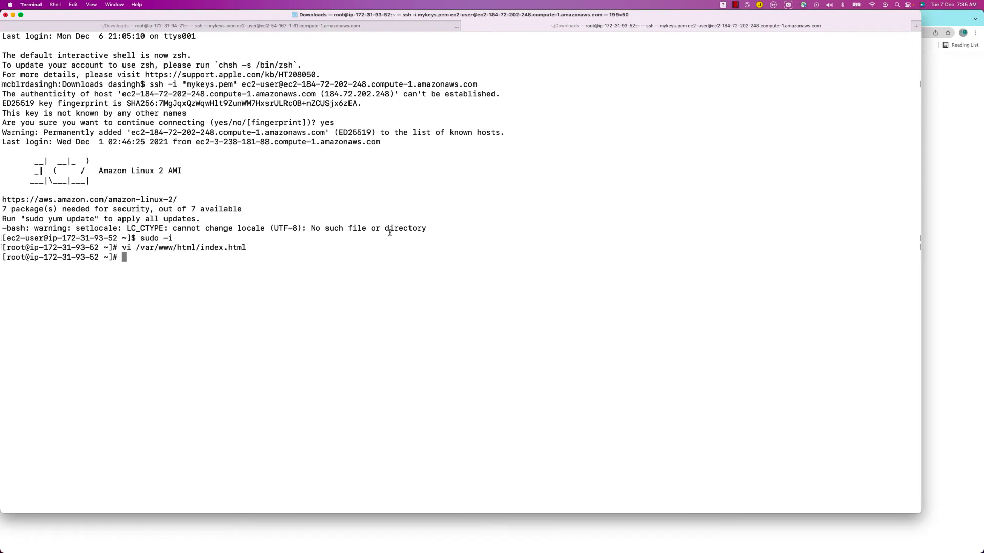
{"action": "type", "text": "cat /var/www/html/index.html"}
{"action": "key", "text": "Return"}
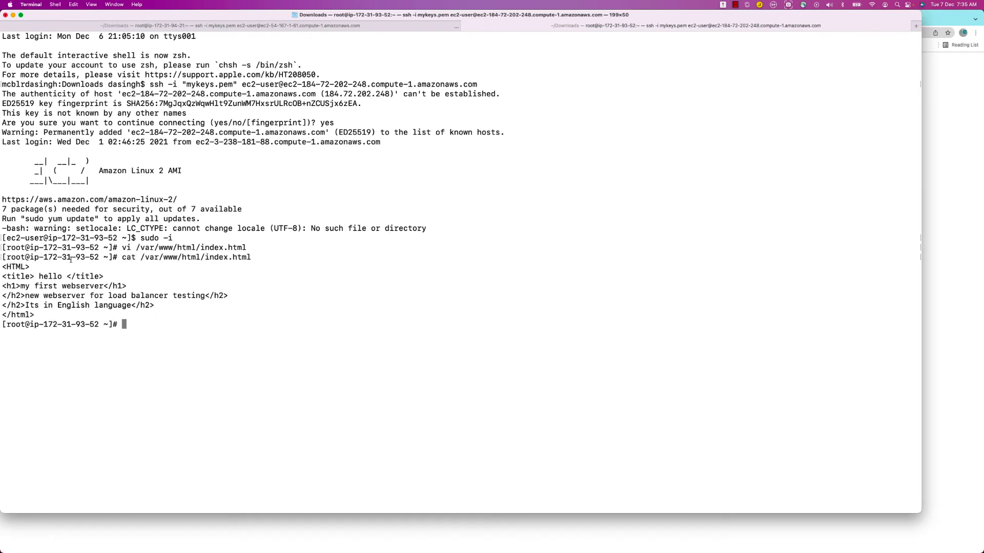
Step: Return to the browser, view the linux instance's details in the EC2 instances list, and look at the listener rule draft
{"action": "key", "text": "super+Tab"}
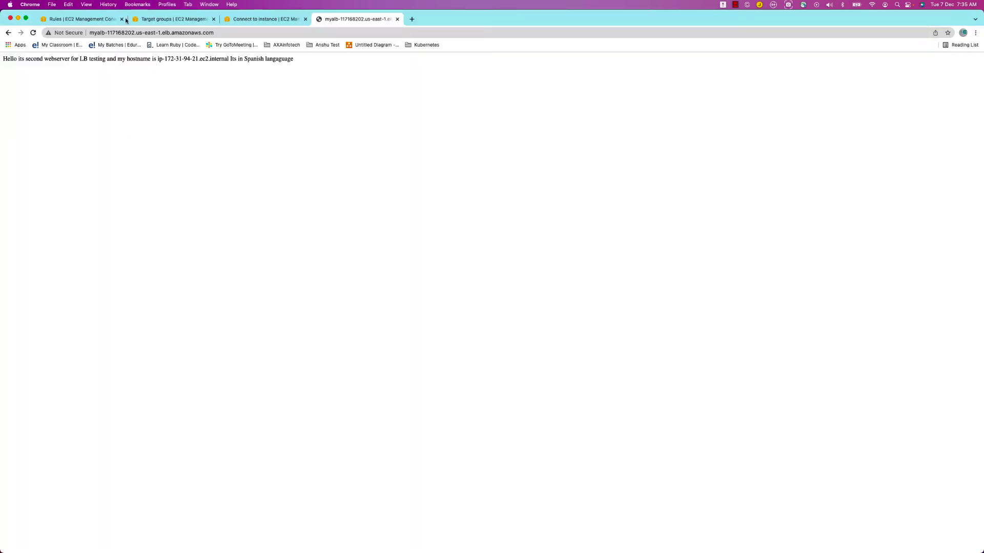
{"action": "left_click", "coordinate": [79, 19]}
{"action": "left_click", "coordinate": [171, 20]}
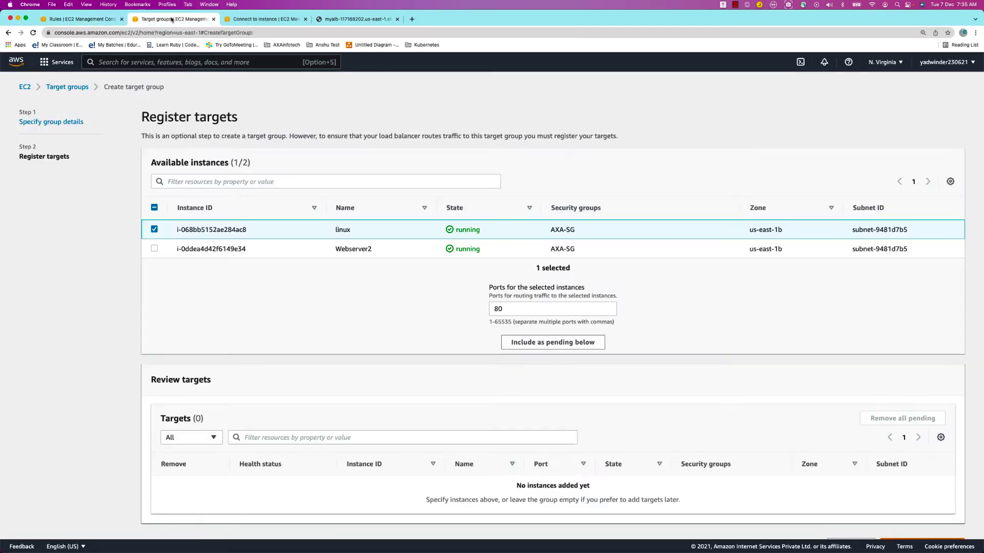
{"action": "left_click", "coordinate": [244, 20]}
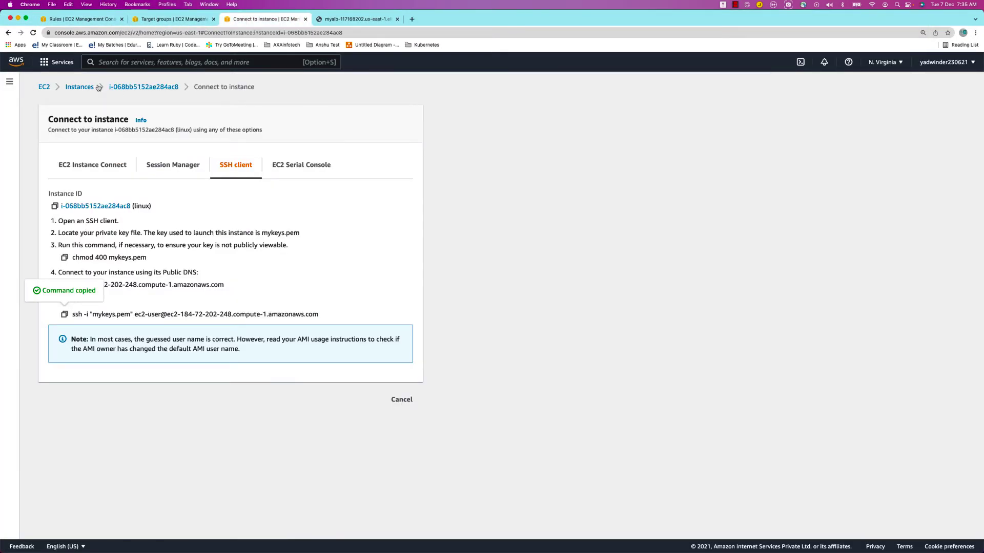
{"action": "left_click", "coordinate": [78, 88]}
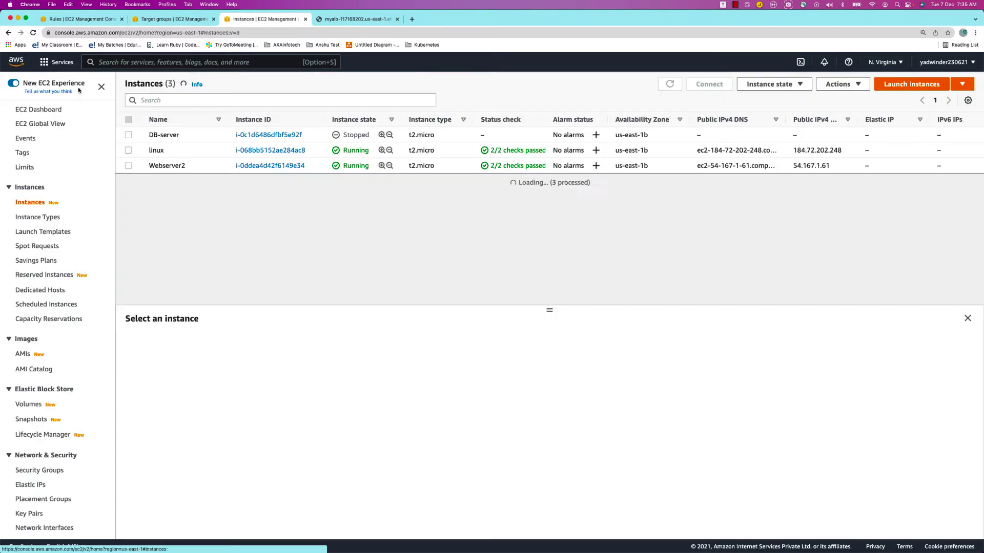
{"action": "left_click", "coordinate": [128, 150]}
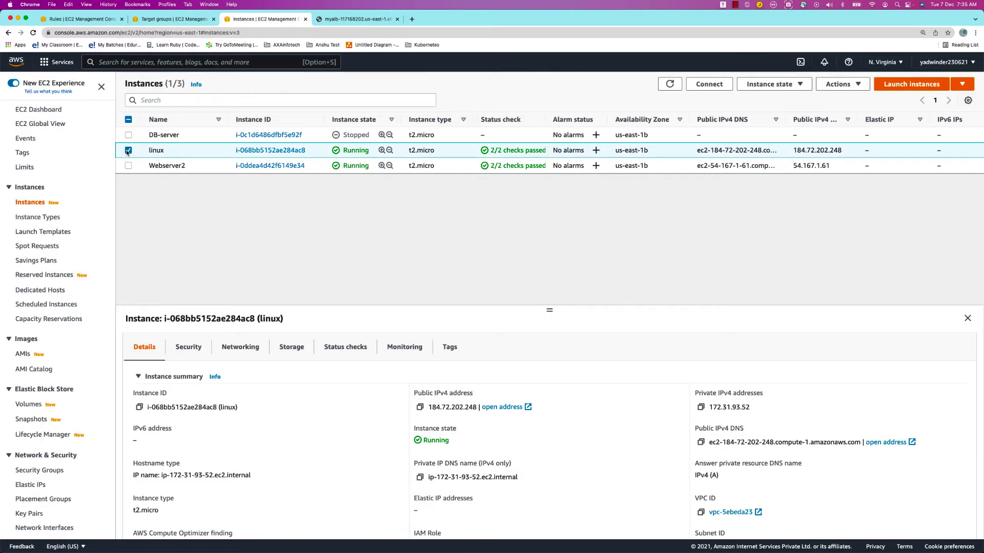
{"action": "left_click", "coordinate": [72, 19]}
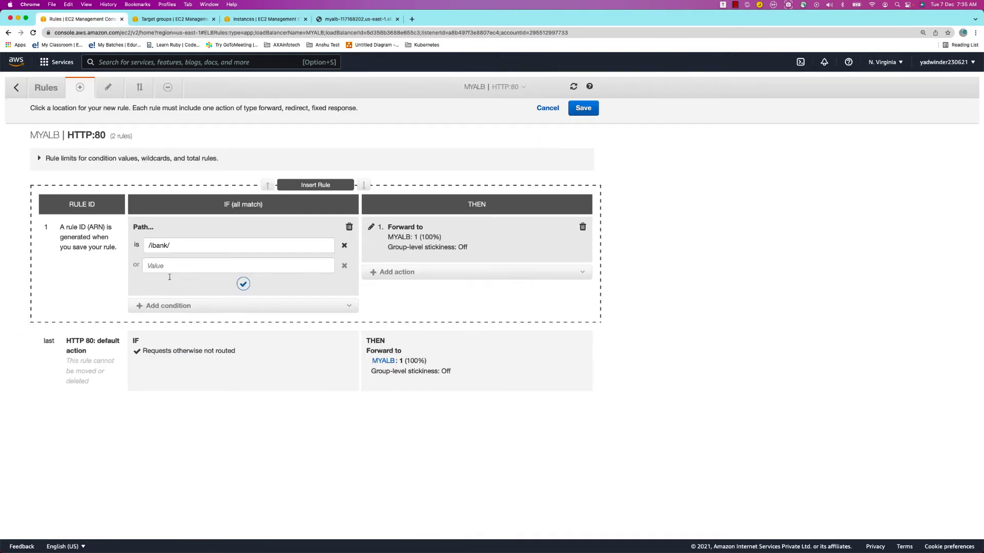
Step: Include the selected linux instance on port 80 as a pending target and create the English-Language target group
{"action": "left_click", "coordinate": [174, 19]}
{"action": "left_click", "coordinate": [543, 345]}
{"action": "scroll", "coordinate": [331, 436], "scroll_direction": "down", "scroll_amount": 1}
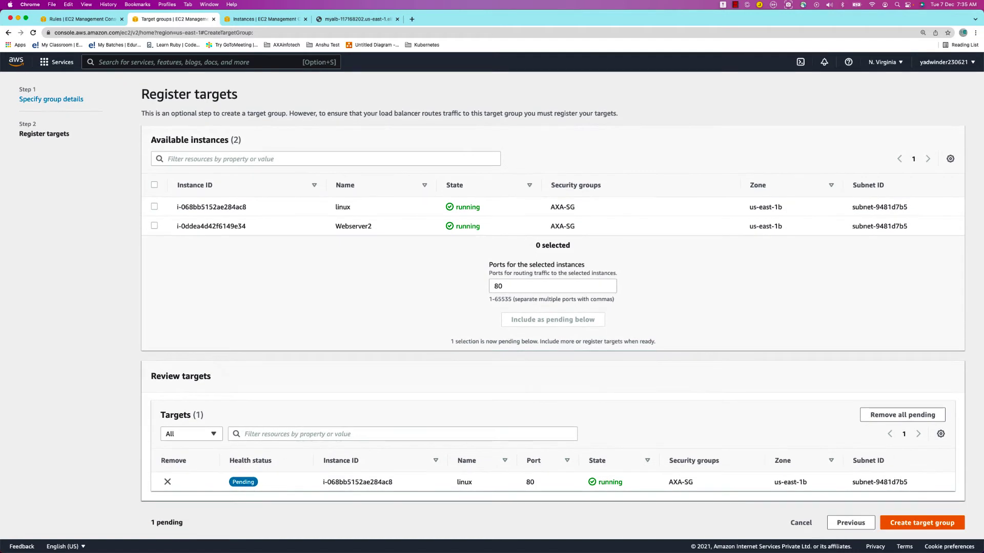
{"action": "left_click", "coordinate": [931, 525]}
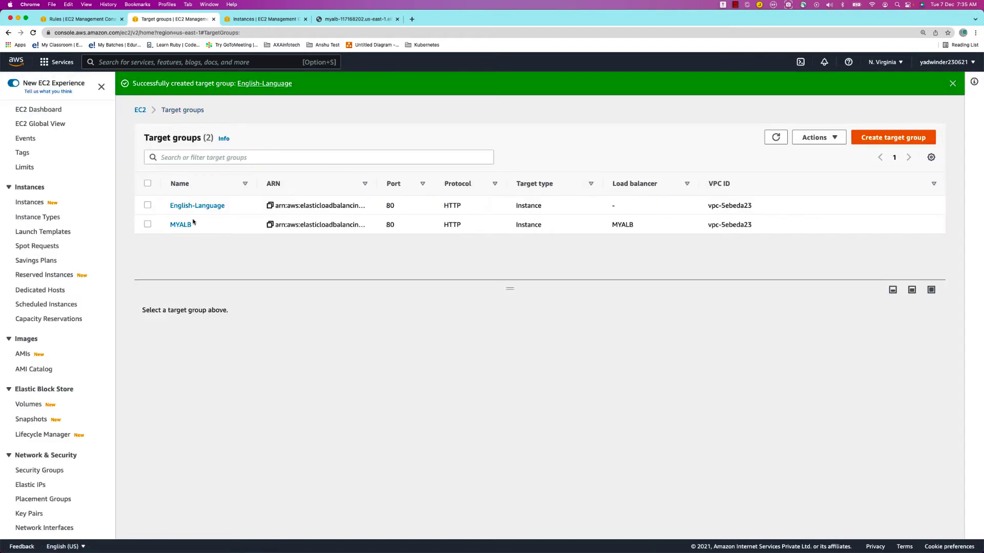
{"action": "left_click_drag", "start_coordinate": [226, 208], "coordinate": [164, 209]}
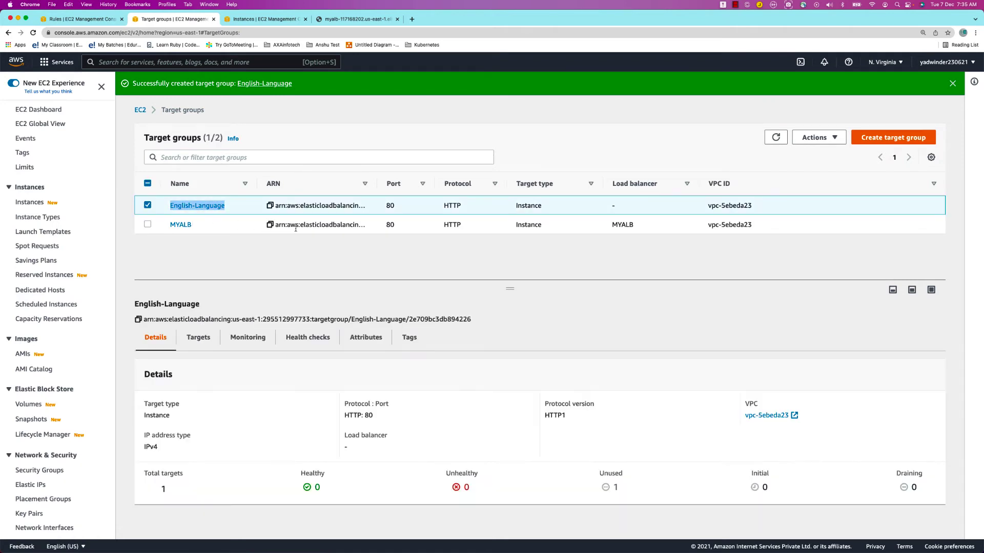
Step: Switch to the draw.io diagram and relabel the MYALB connector as English and the credit-card connector as Spanish
{"action": "key", "text": "super+Tab"}
{"action": "key", "text": "super+Tab"}
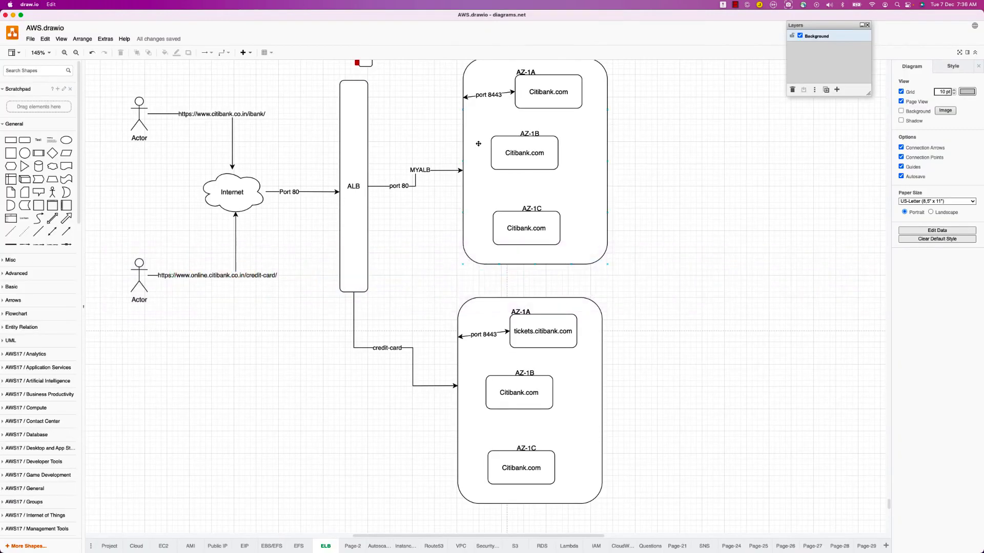
{"action": "left_click", "coordinate": [545, 99]}
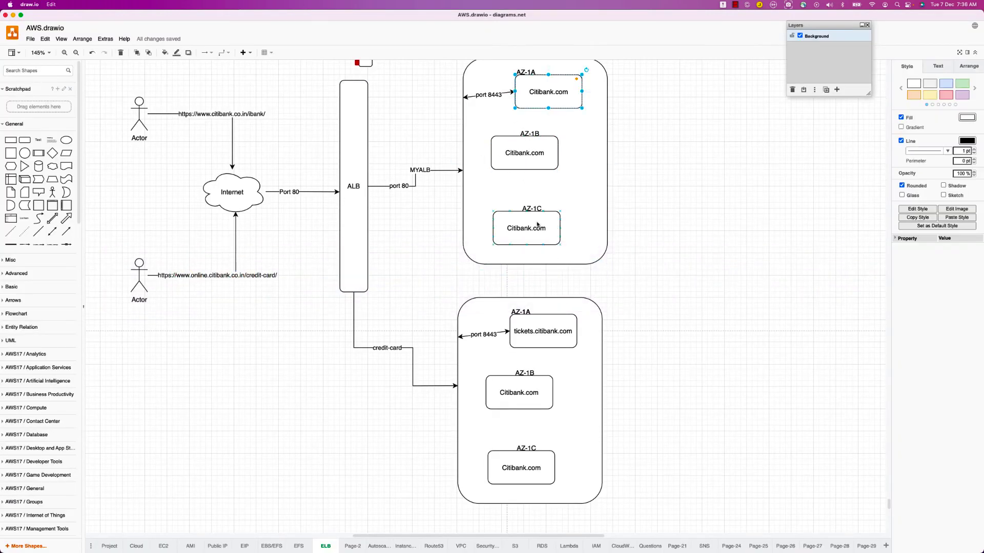
{"action": "double_click", "coordinate": [416, 168]}
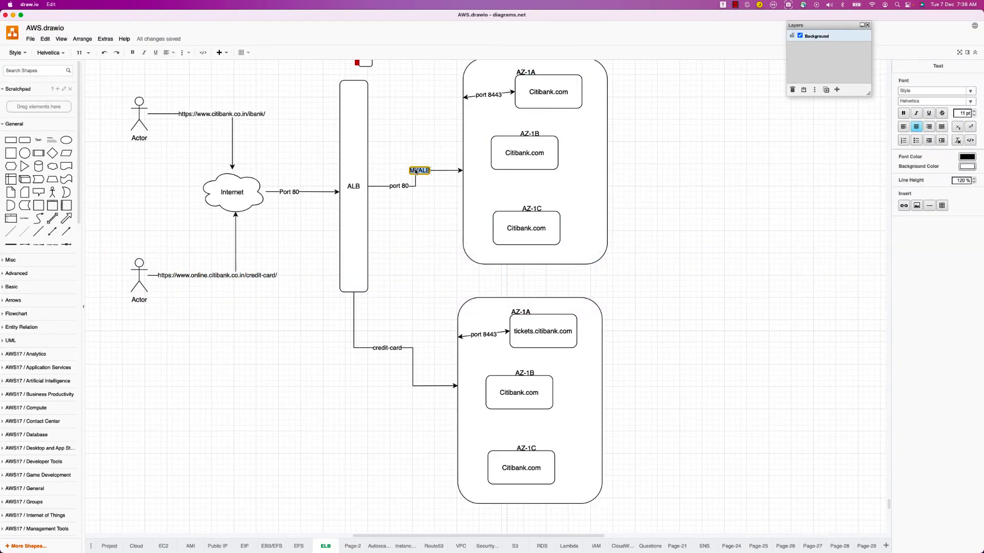
{"action": "type", "text": "English"}
{"action": "double_click", "coordinate": [387, 350]}
{"action": "type", "text": "Spanish"}
{"action": "left_click", "coordinate": [352, 416]}
Step: Return to the AWS console in the browser and start a new target group for instances named spanish
{"action": "key", "text": "super+Tab"}
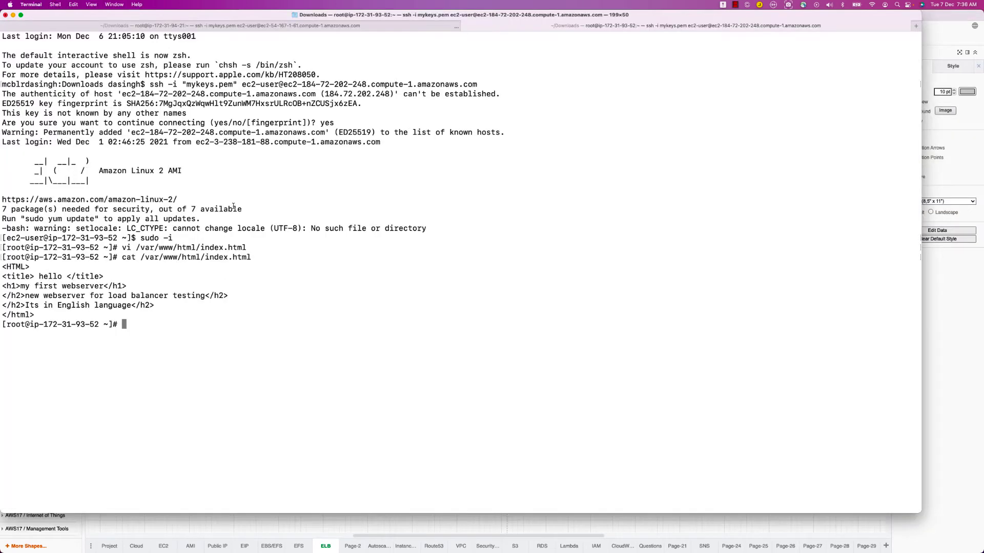
{"action": "key", "text": "super+Tab"}
{"action": "key", "text": "super+Tab"}
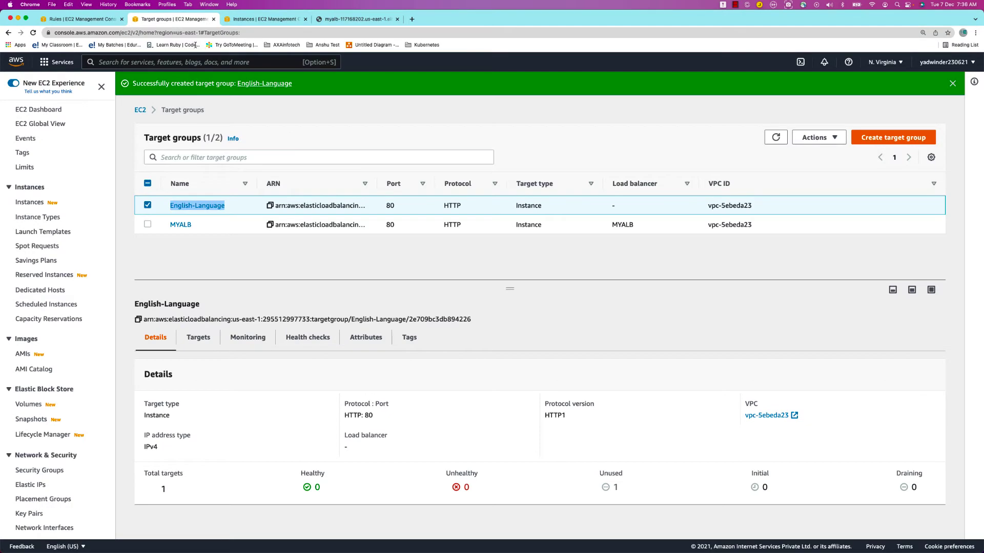
{"action": "left_click", "coordinate": [904, 141]}
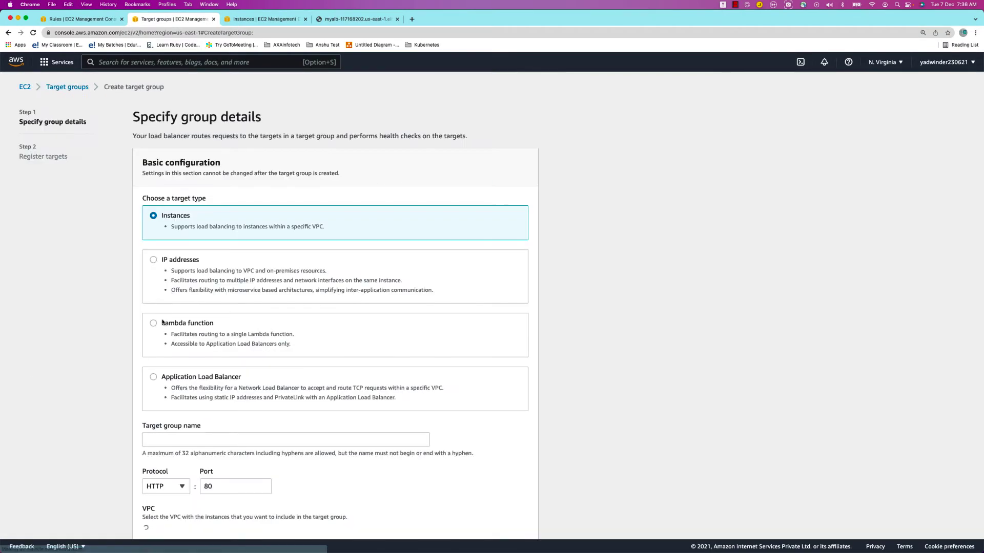
{"action": "scroll", "coordinate": [228, 472], "scroll_direction": "down", "scroll_amount": 3}
{"action": "left_click", "coordinate": [192, 353]}
{"action": "type", "text": "spanish"}
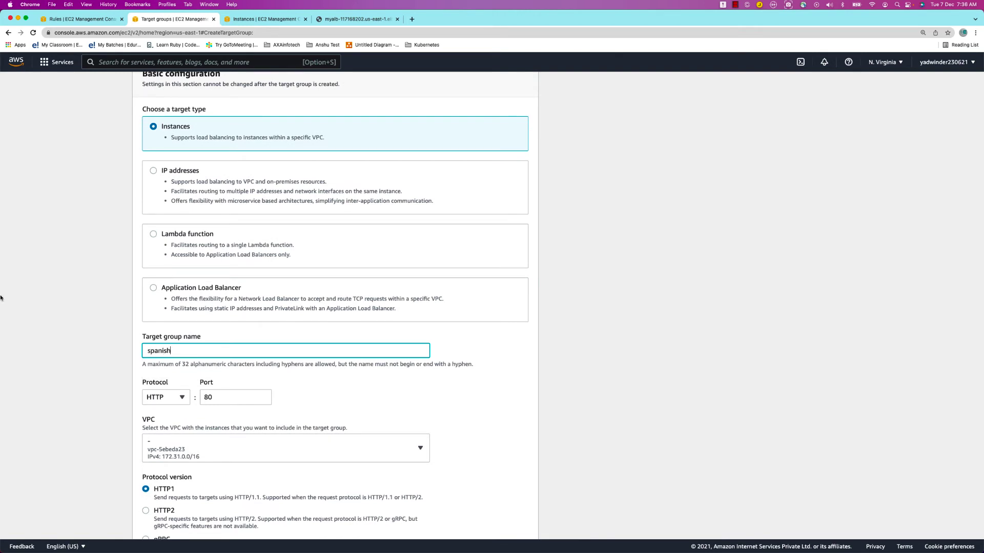
Step: Set the spanish group's health check path to /index.html and continue to the registration of targets
{"action": "scroll", "coordinate": [1, 297], "scroll_direction": "down", "scroll_amount": 10}
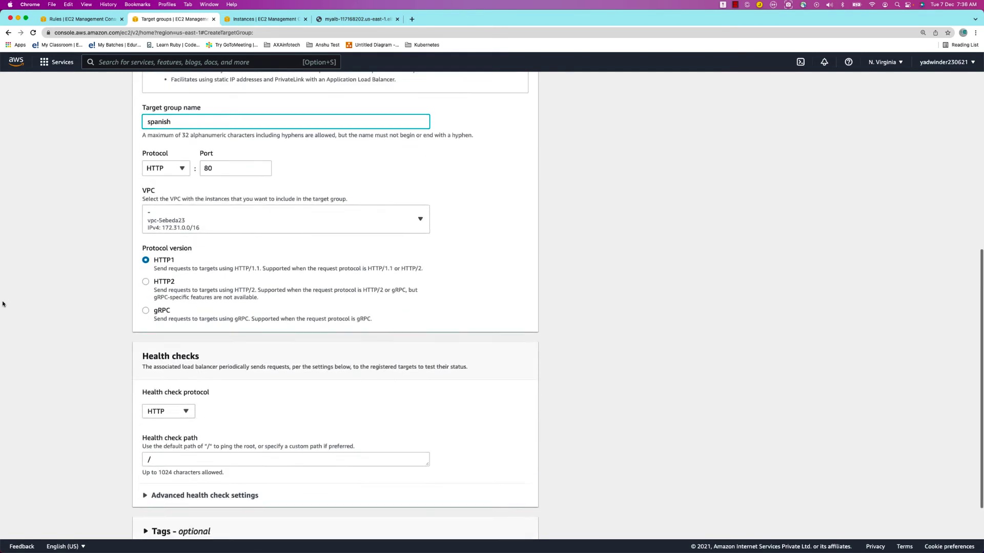
{"action": "left_click", "coordinate": [169, 403]}
{"action": "type", "text": "ind"}
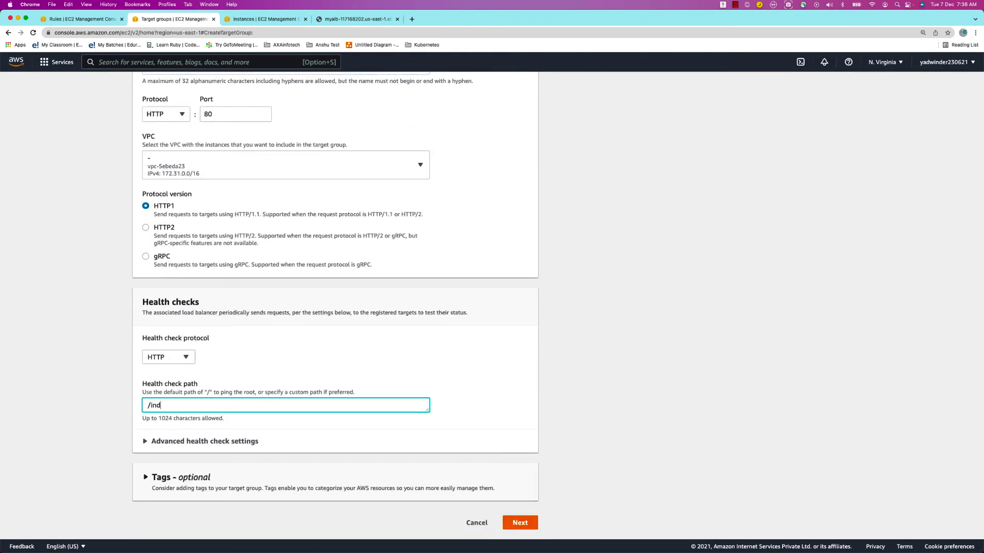
{"action": "type", "text": "ex.html"}
{"action": "left_click", "coordinate": [520, 523]}
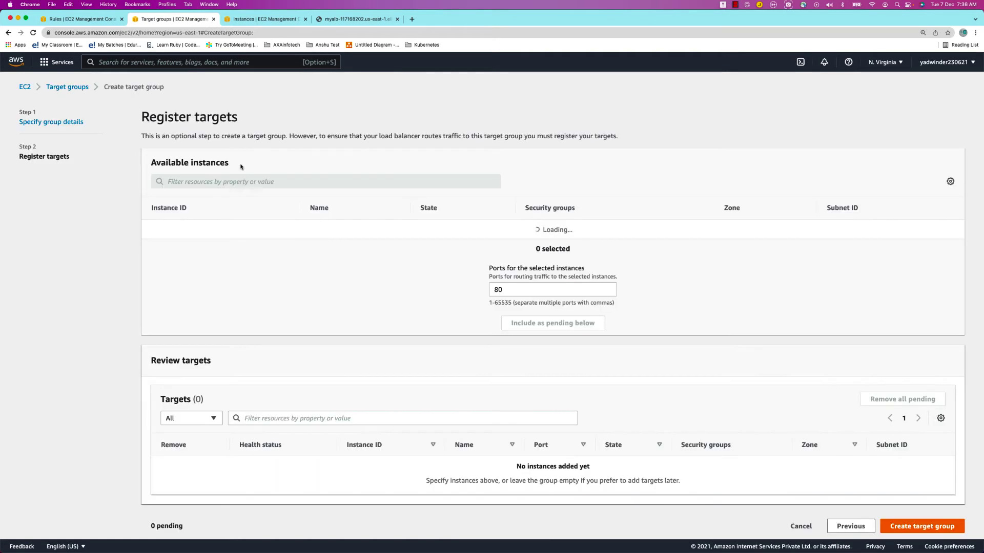
Step: Include the Webserver2 instance on port 80 as a pending target and create the spanish target group
{"action": "left_click", "coordinate": [154, 249]}
{"action": "scroll", "coordinate": [374, 341], "scroll_direction": "down", "scroll_amount": 1}
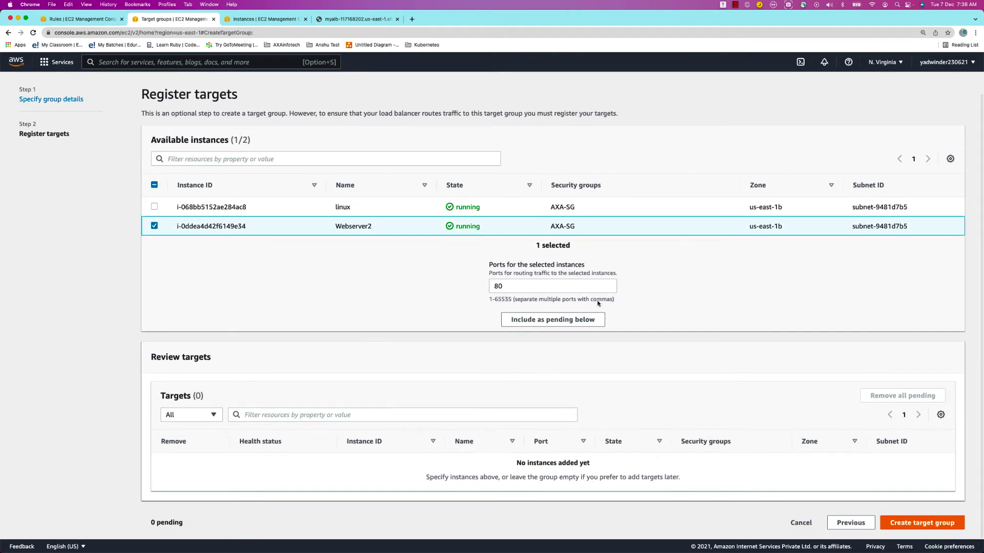
{"action": "left_click", "coordinate": [564, 319]}
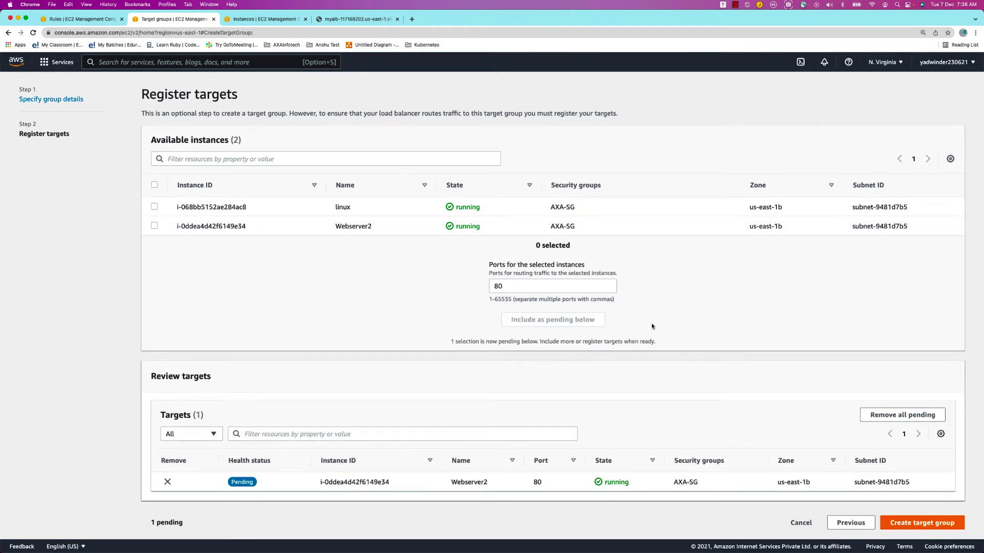
{"action": "left_click", "coordinate": [921, 523]}
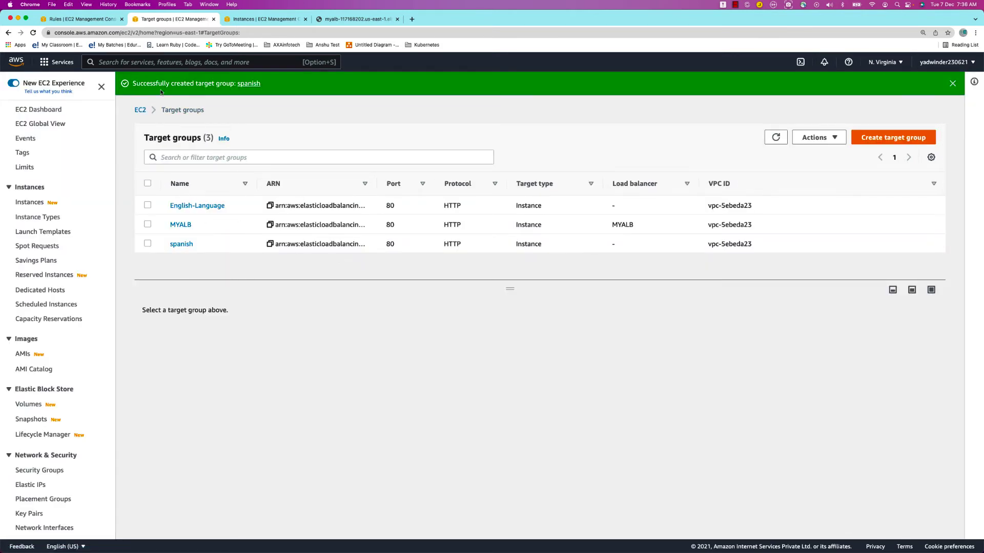
Step: Go back to the MYALB listener rules and change the new rule's path condition to /en/
{"action": "left_click", "coordinate": [101, 20]}
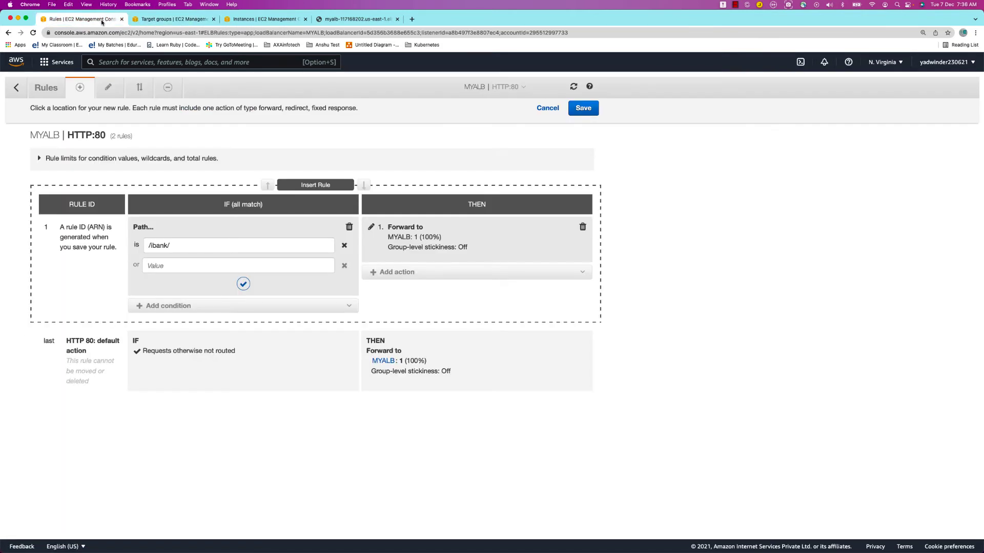
{"action": "left_click_drag", "start_coordinate": [180, 245], "coordinate": [125, 240]}
{"action": "type", "text": "/en/"}
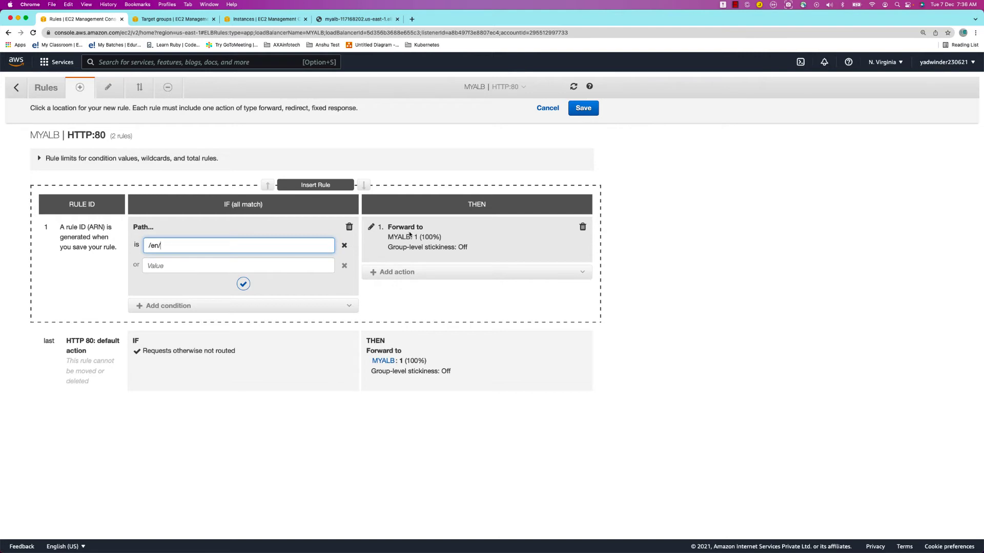
{"action": "left_click", "coordinate": [582, 227]}
{"action": "left_click", "coordinate": [410, 225]}
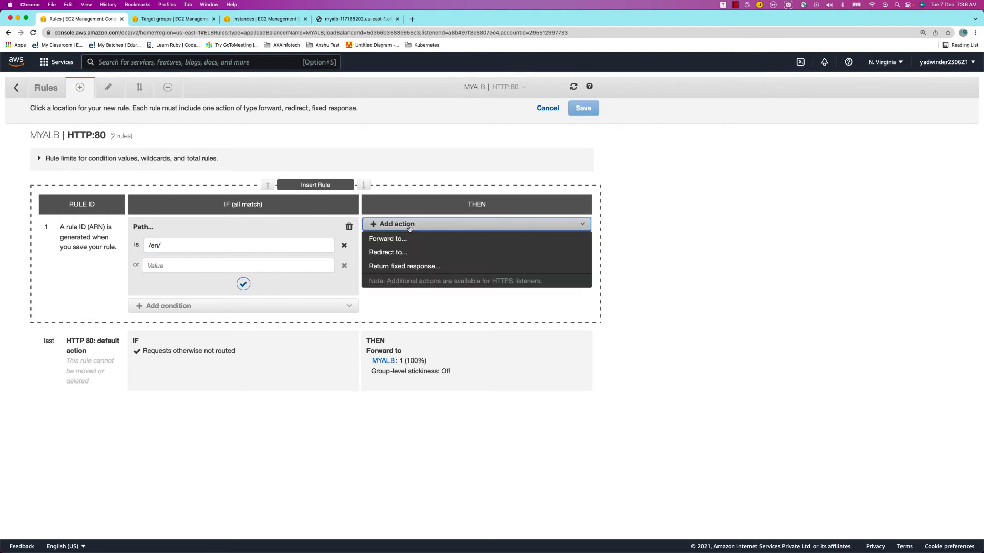
{"action": "left_click", "coordinate": [388, 239]}
{"action": "left_click", "coordinate": [397, 255]}
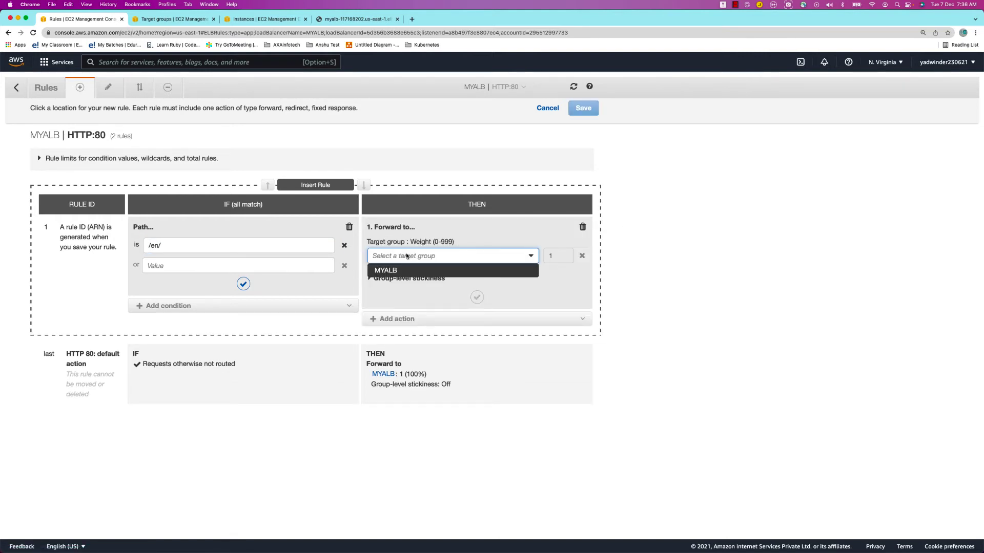
{"action": "left_click", "coordinate": [489, 257]}
{"action": "left_click", "coordinate": [490, 258]}
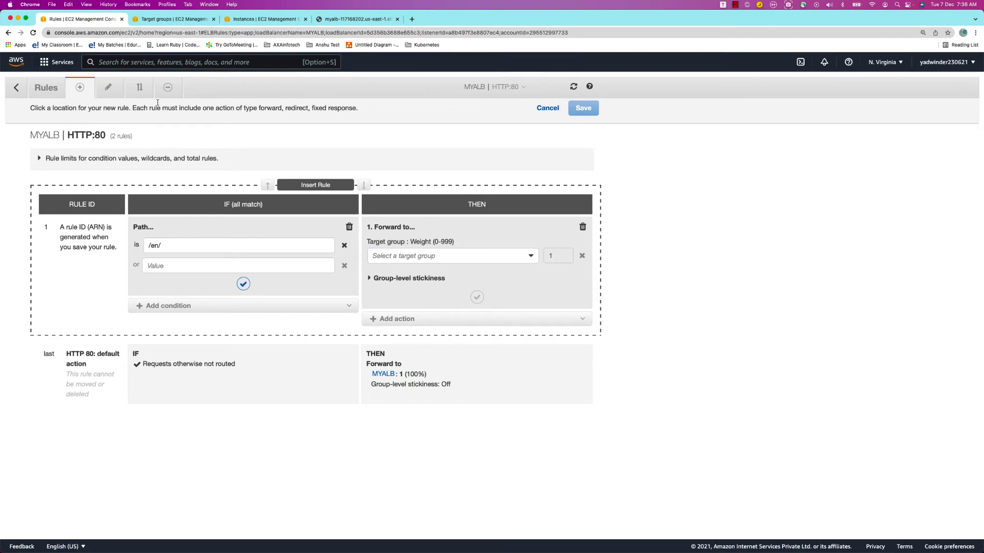
Step: Reopen the MYALB HTTP:80 listener rules and insert a new rule with the path condition /en/
{"action": "left_click", "coordinate": [21, 89]}
{"action": "left_click", "coordinate": [387, 189]}
{"action": "left_click", "coordinate": [370, 371]}
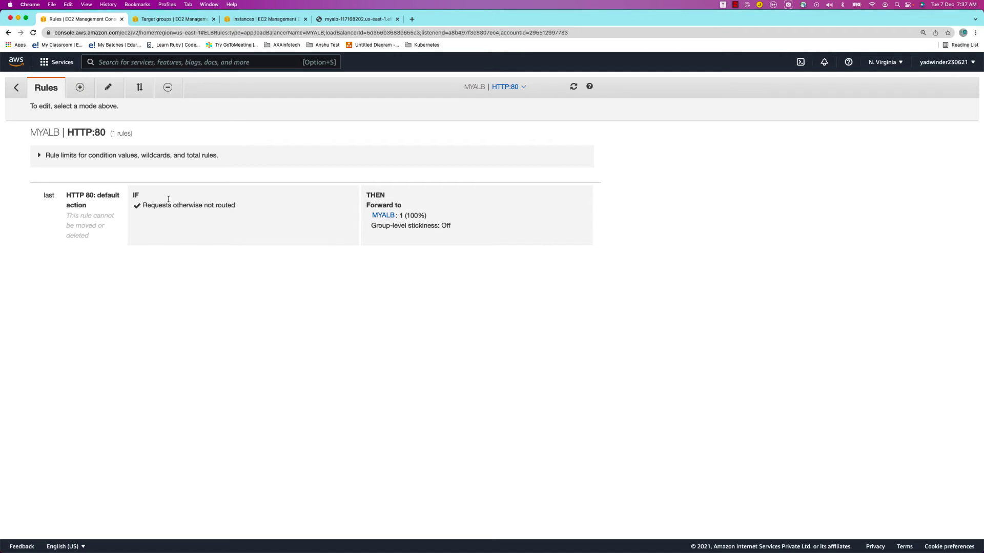
{"action": "left_click", "coordinate": [81, 88]}
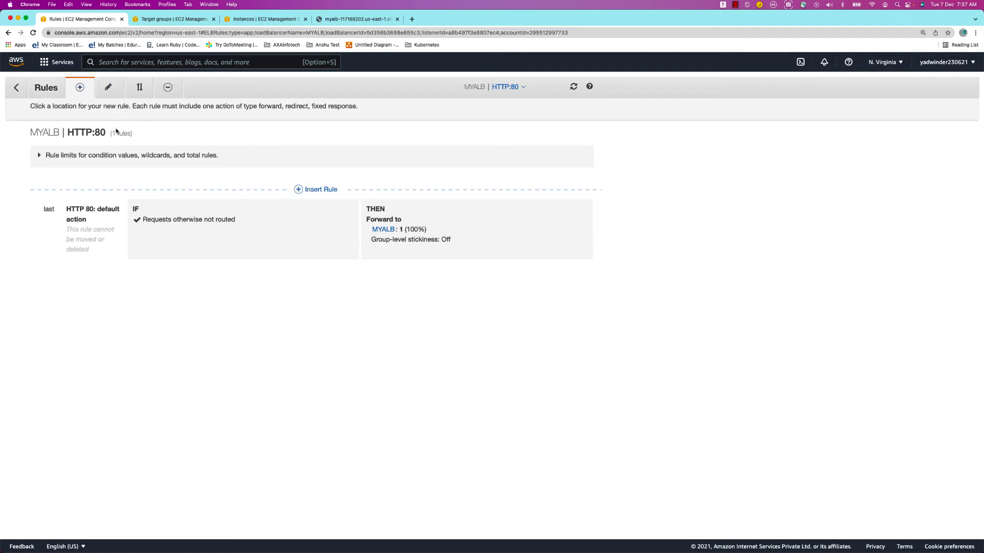
{"action": "left_click", "coordinate": [317, 189]}
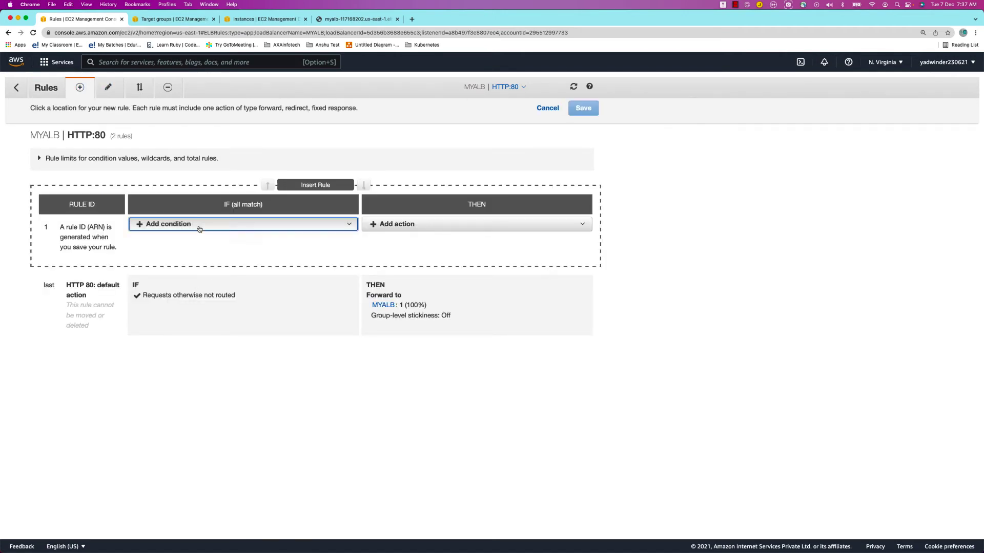
{"action": "left_click", "coordinate": [199, 229]}
{"action": "left_click", "coordinate": [163, 256]}
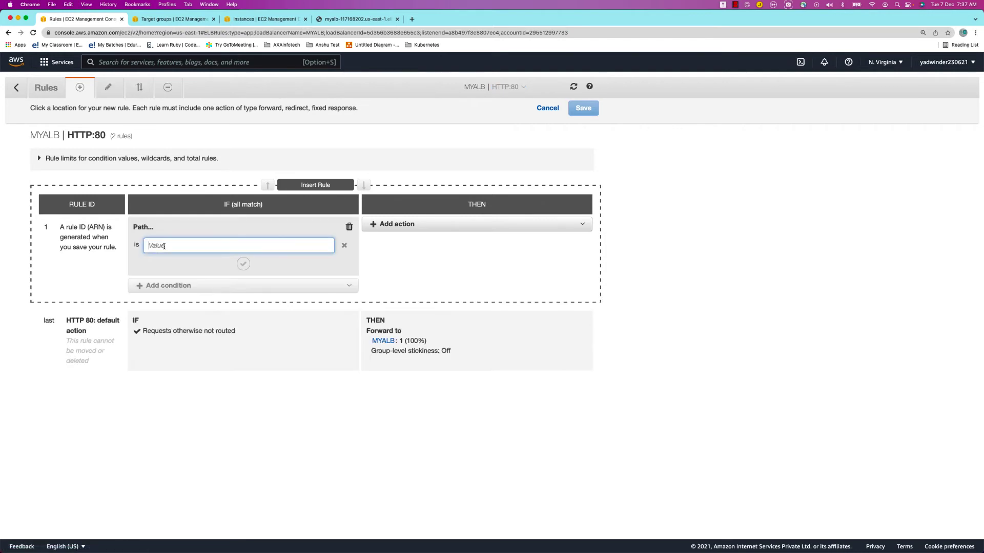
{"action": "type", "text": "/en/"}
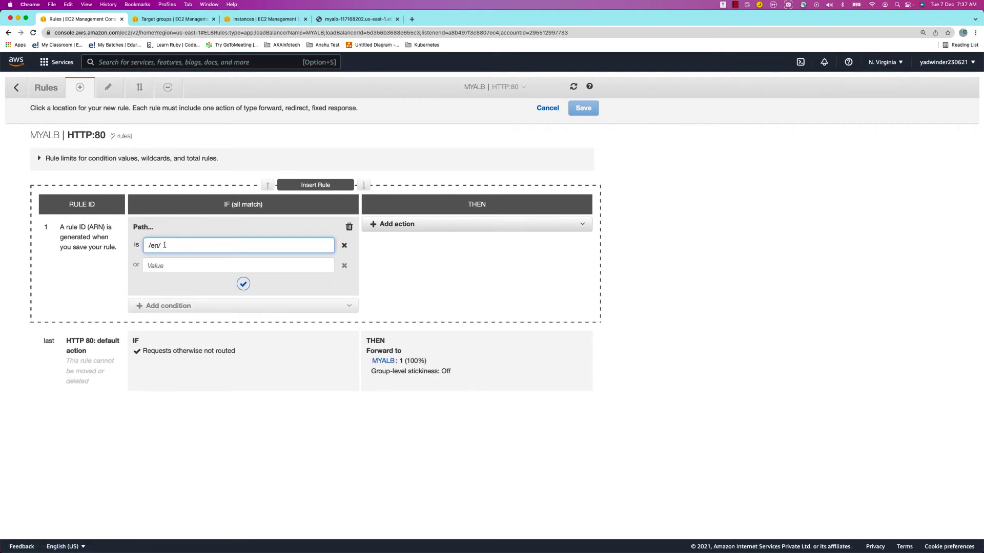
Step: Set the /en/ rule to forward to the English-Language target group and save the rule
{"action": "left_click", "coordinate": [384, 229]}
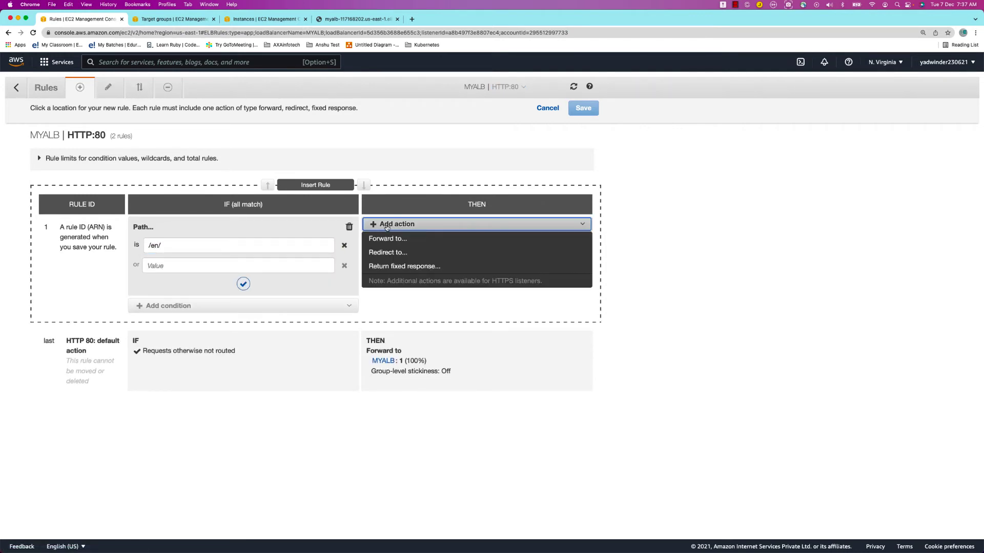
{"action": "left_click", "coordinate": [398, 239]}
{"action": "left_click", "coordinate": [396, 251]}
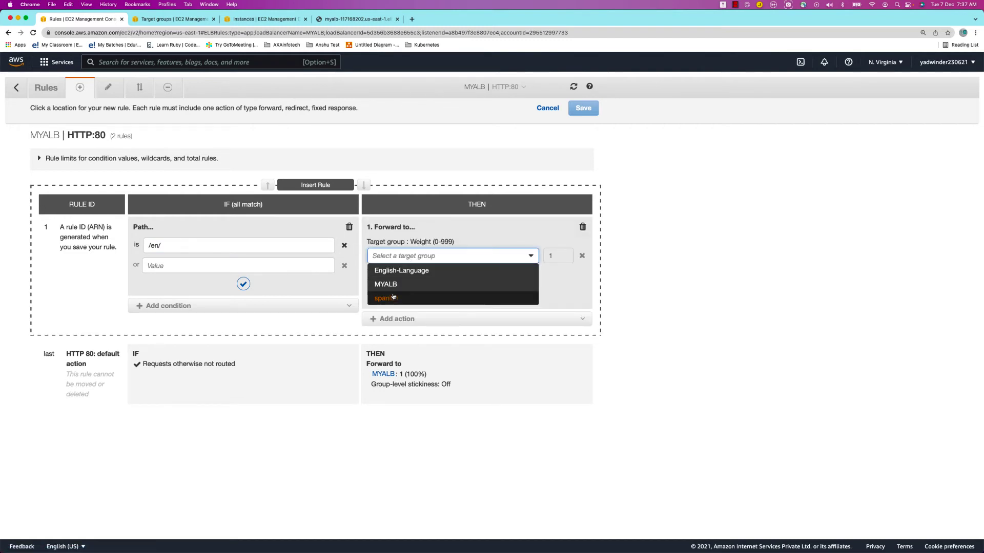
{"action": "left_click", "coordinate": [398, 274]}
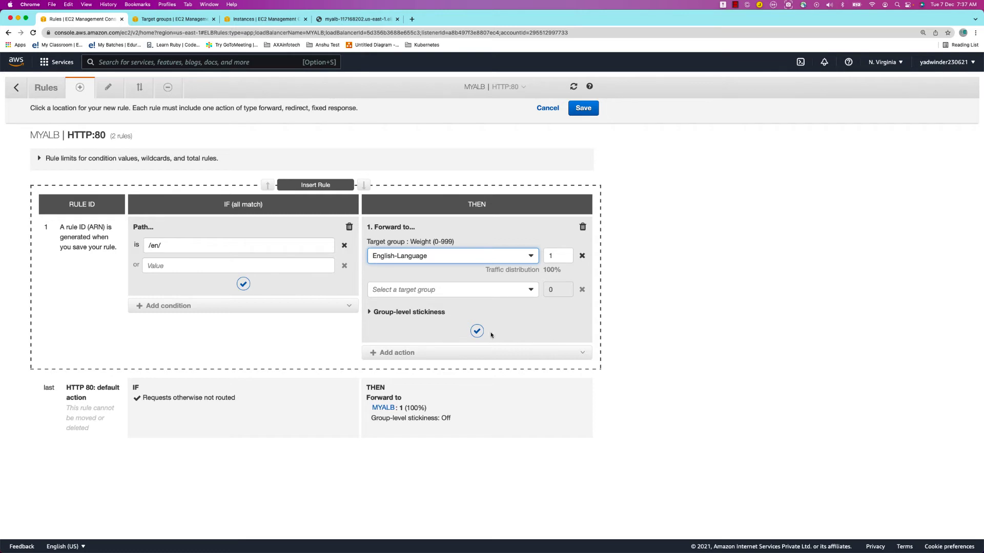
{"action": "left_click", "coordinate": [477, 331]}
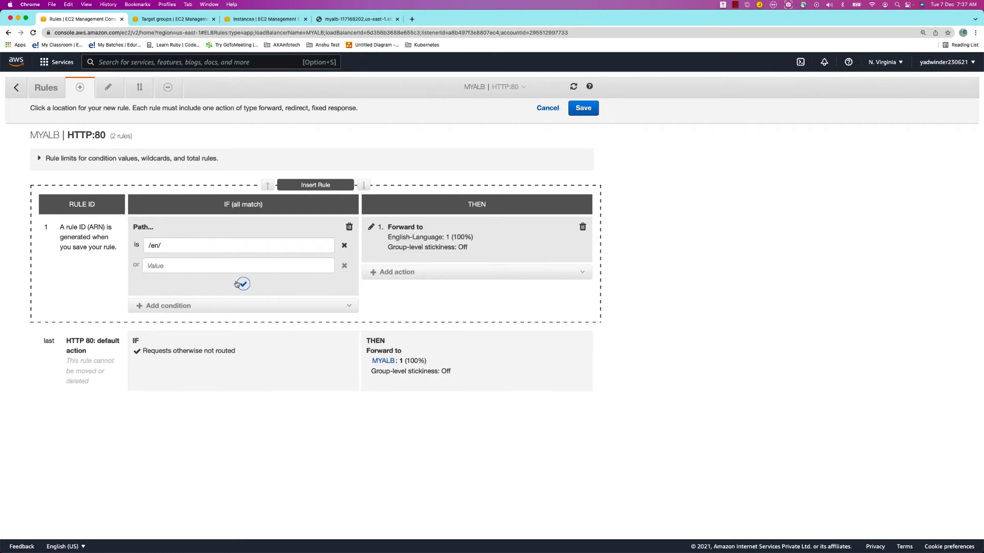
{"action": "left_click", "coordinate": [243, 284]}
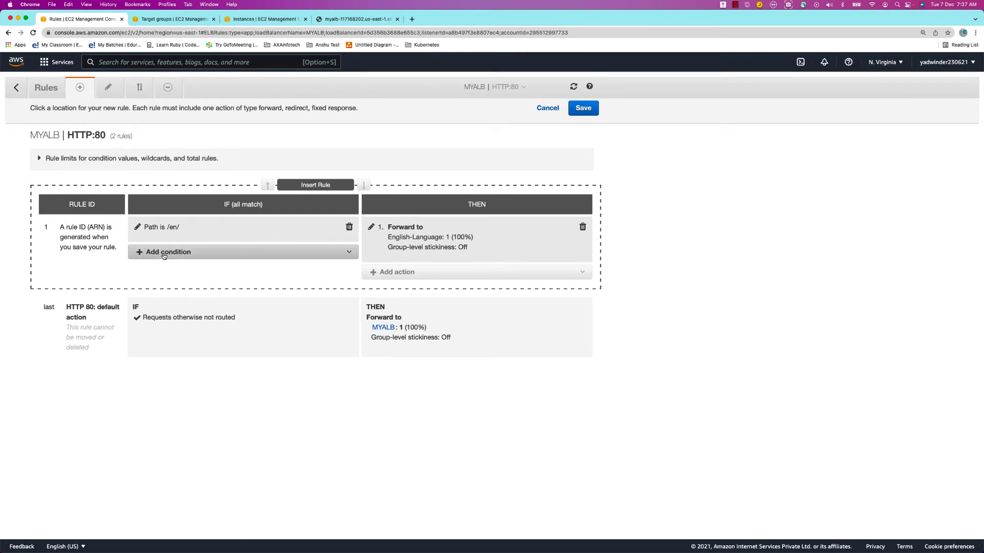
{"action": "left_click", "coordinate": [164, 254]}
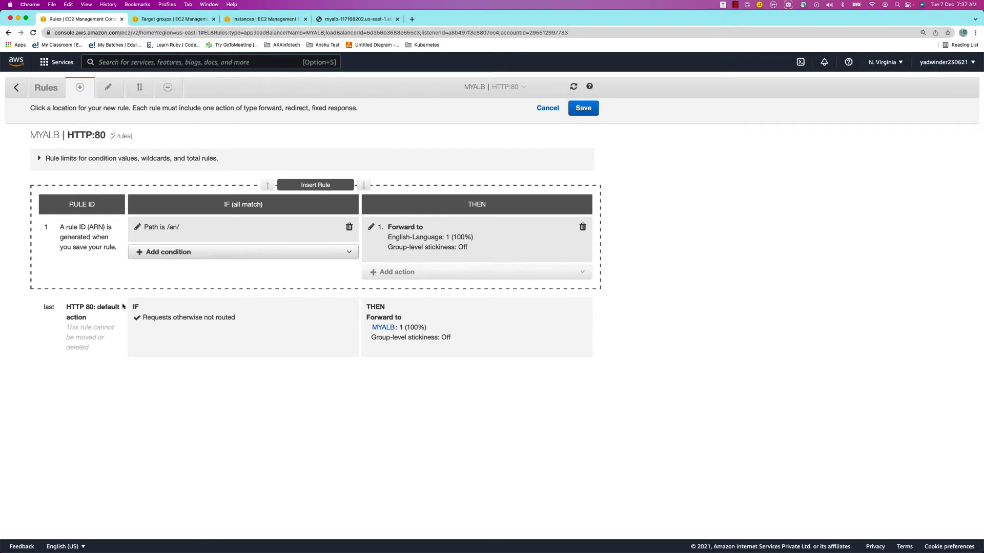
{"action": "left_click", "coordinate": [582, 109]}
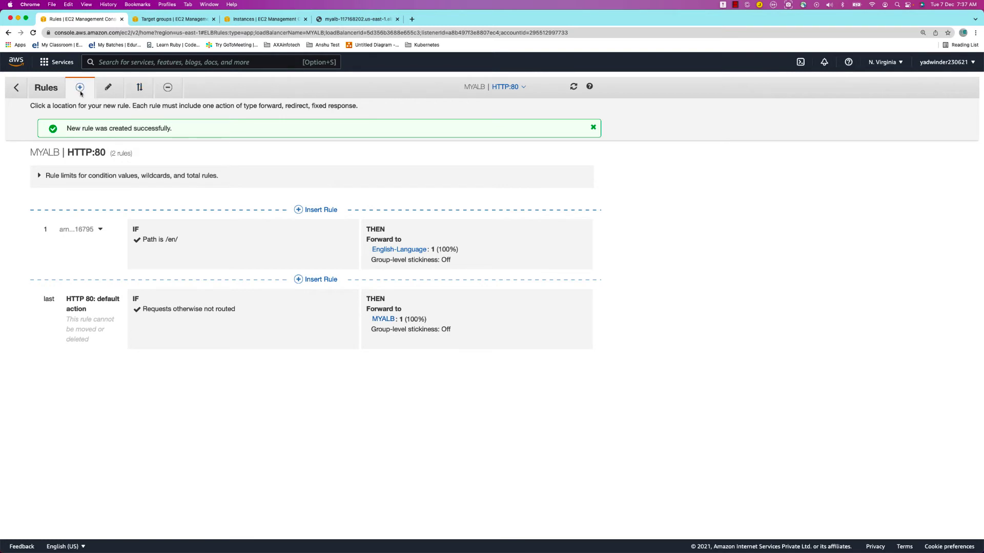
Step: Insert another rule above the /en/ rule with the path condition /es/
{"action": "left_click", "coordinate": [79, 90]}
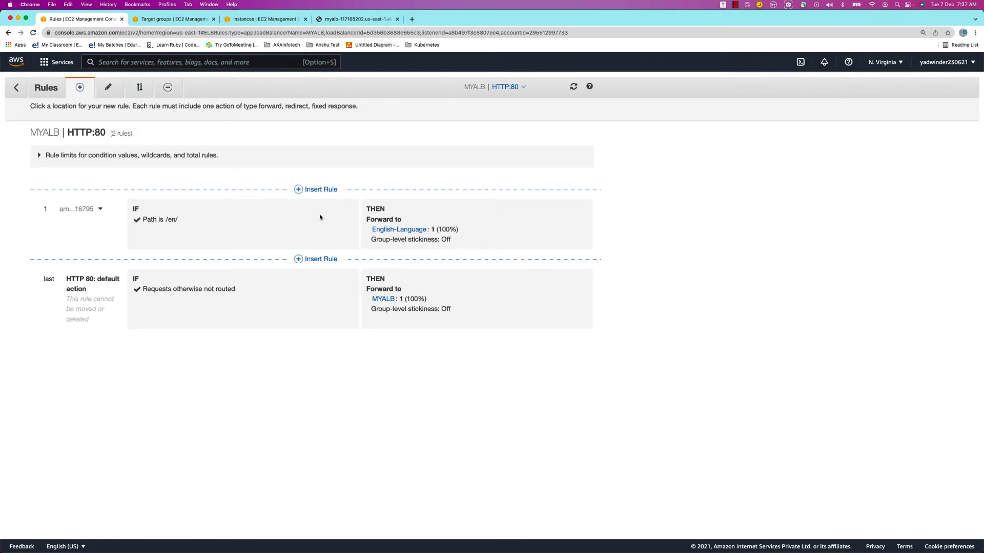
{"action": "left_click", "coordinate": [326, 190]}
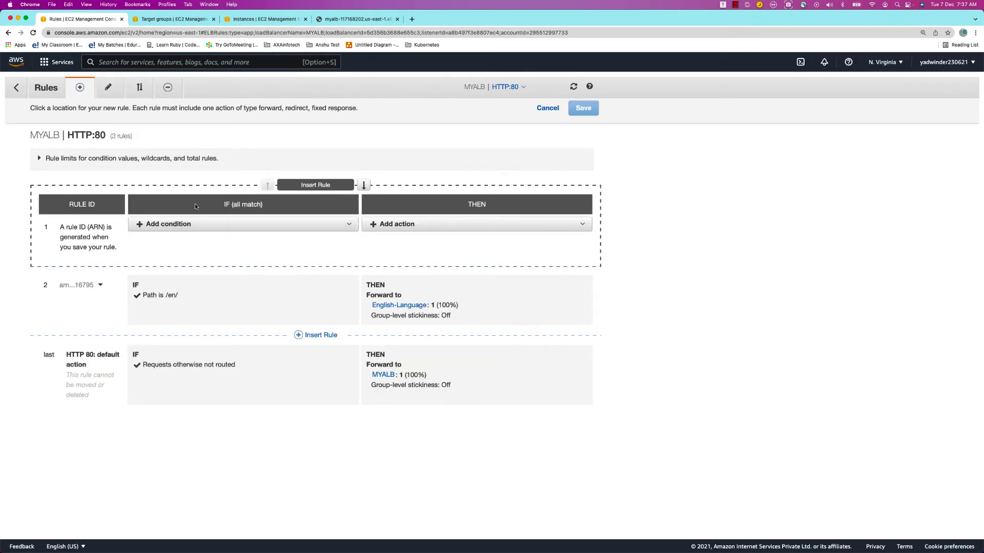
{"action": "left_click", "coordinate": [188, 225]}
{"action": "left_click", "coordinate": [169, 253]}
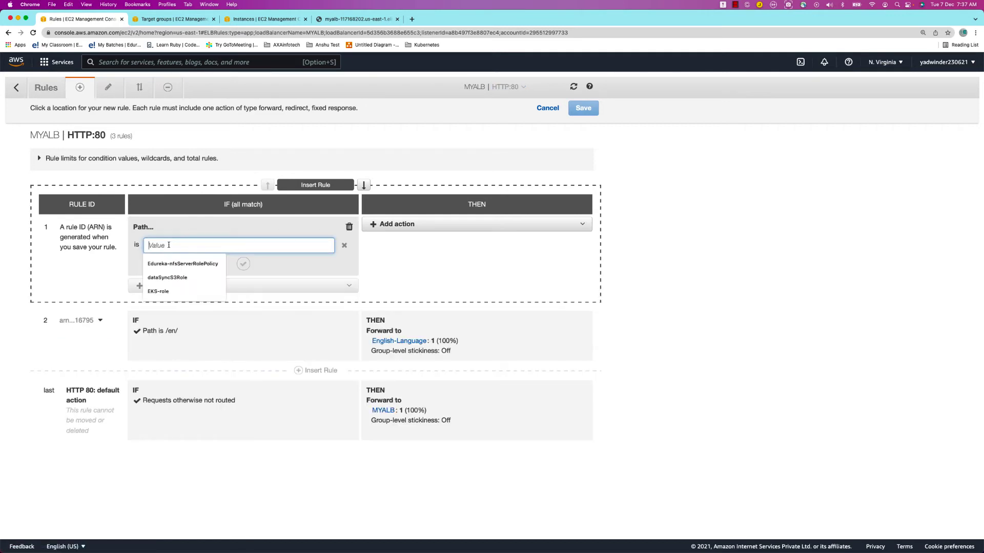
{"action": "type", "text": "/"}
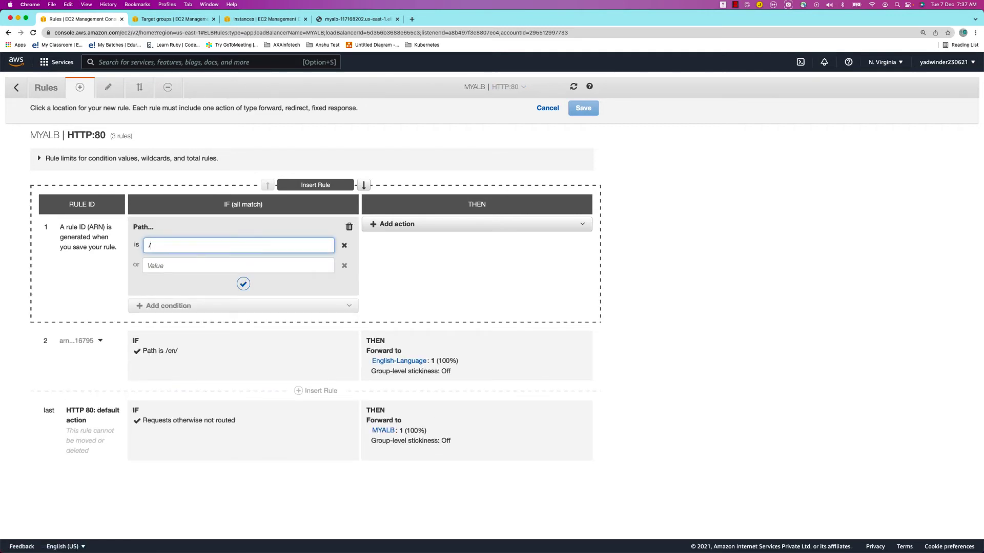
{"action": "type", "text": "es/"}
Step: Set the /es/ rule to forward to the spanish target group and save the rule
{"action": "left_click", "coordinate": [452, 227]}
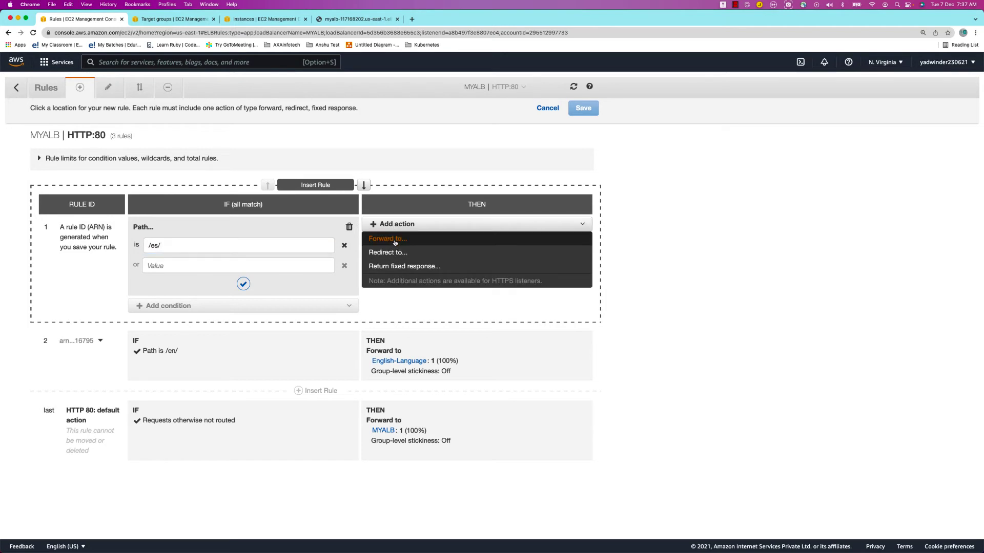
{"action": "left_click", "coordinate": [397, 250]}
{"action": "left_click", "coordinate": [440, 262]}
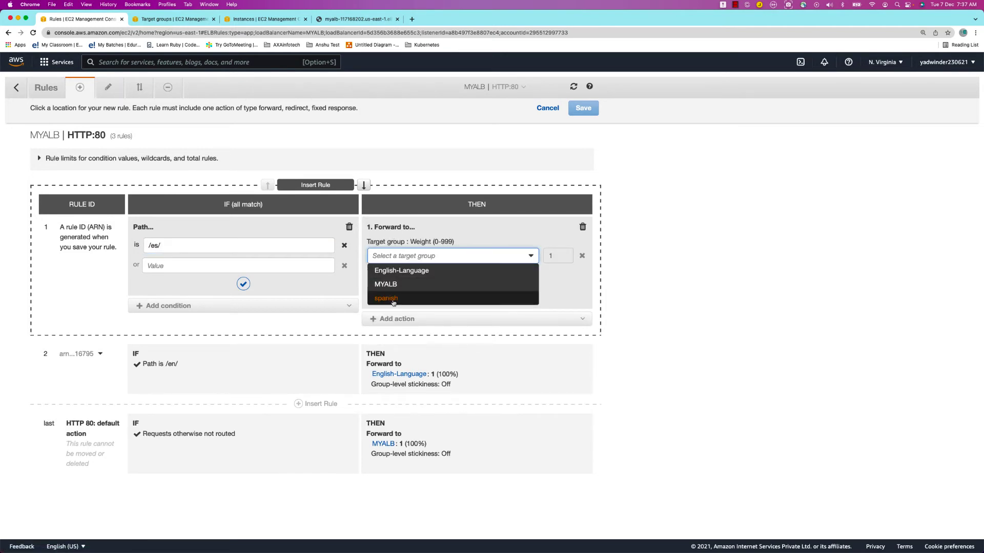
{"action": "left_click", "coordinate": [393, 299]}
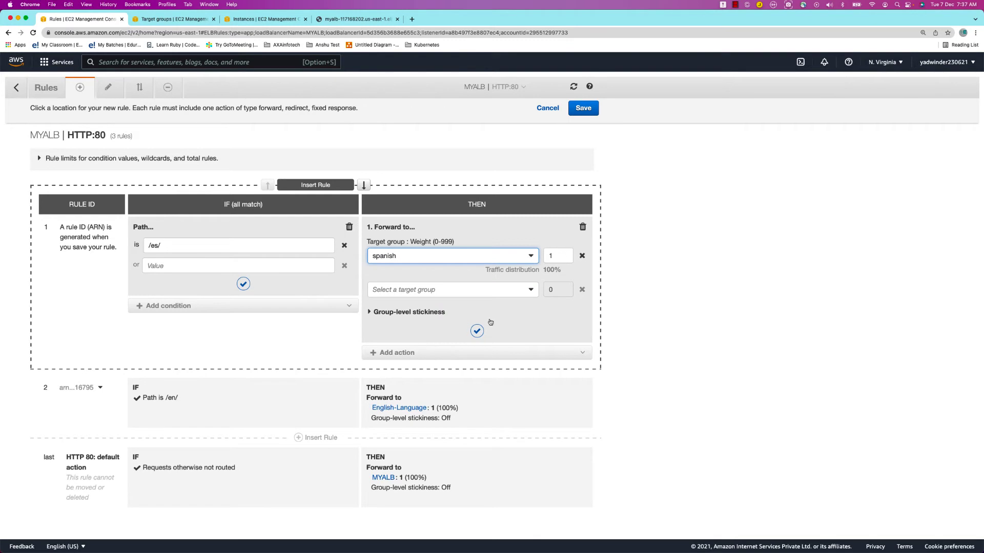
{"action": "left_click", "coordinate": [476, 331]}
{"action": "left_click", "coordinate": [243, 284]}
{"action": "left_click", "coordinate": [578, 108]}
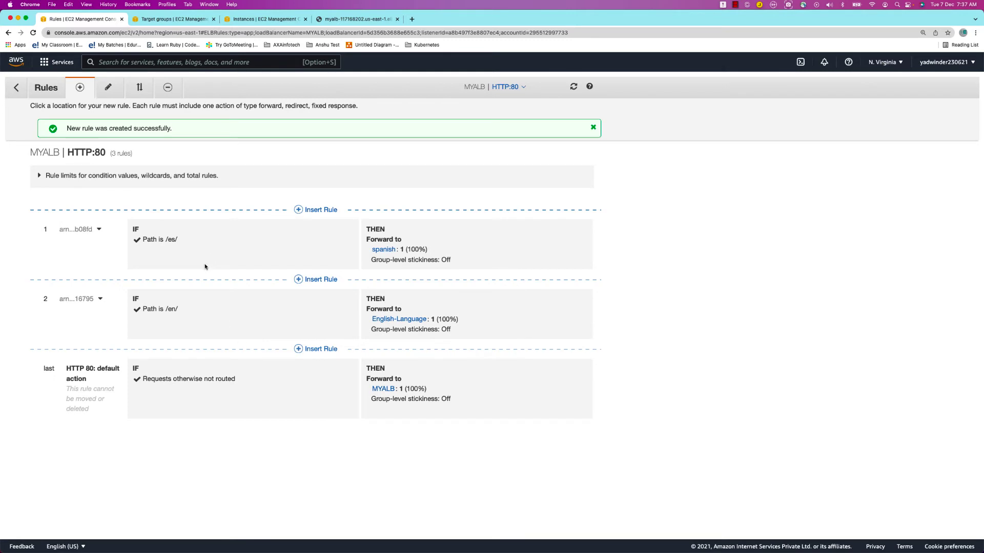
Step: Review the paths of the two listener rules and load the load balancer's address with /es/ appended
{"action": "left_click_drag", "start_coordinate": [166, 240], "coordinate": [180, 241]}
{"action": "left_click_drag", "start_coordinate": [165, 312], "coordinate": [176, 310]}
{"action": "left_click", "coordinate": [356, 19]}
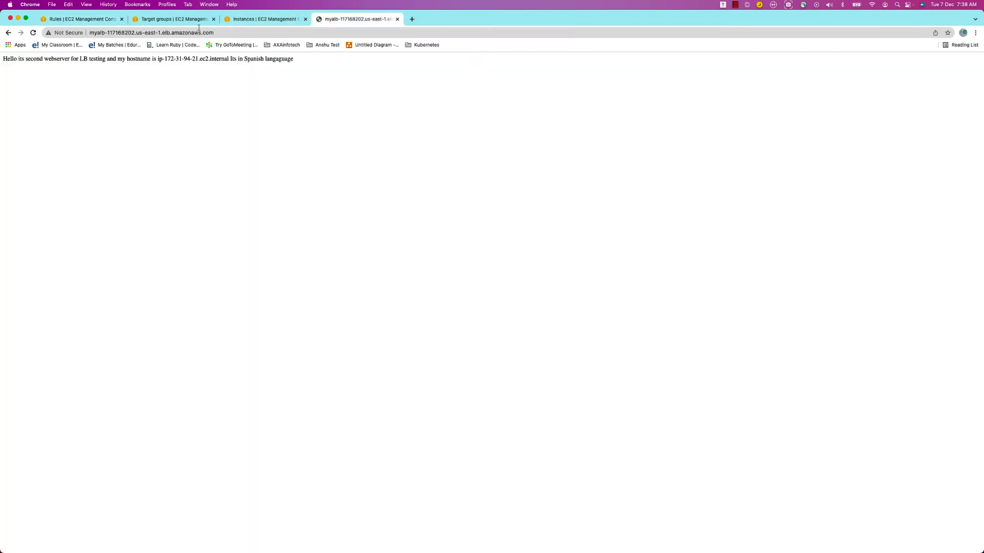
{"action": "left_click", "coordinate": [453, 32]}
{"action": "left_click", "coordinate": [454, 31]}
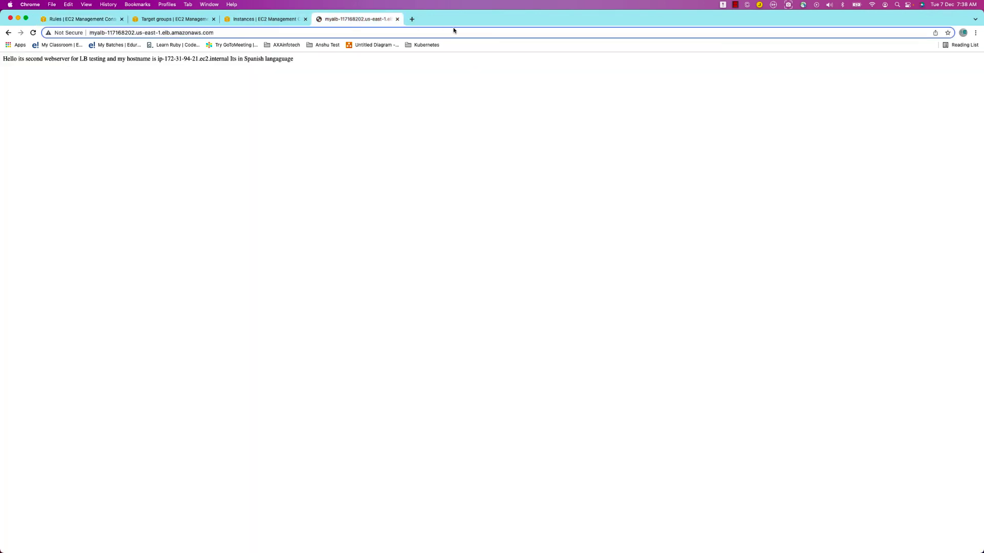
{"action": "type", "text": "/es/"}
{"action": "key", "text": "Return"}
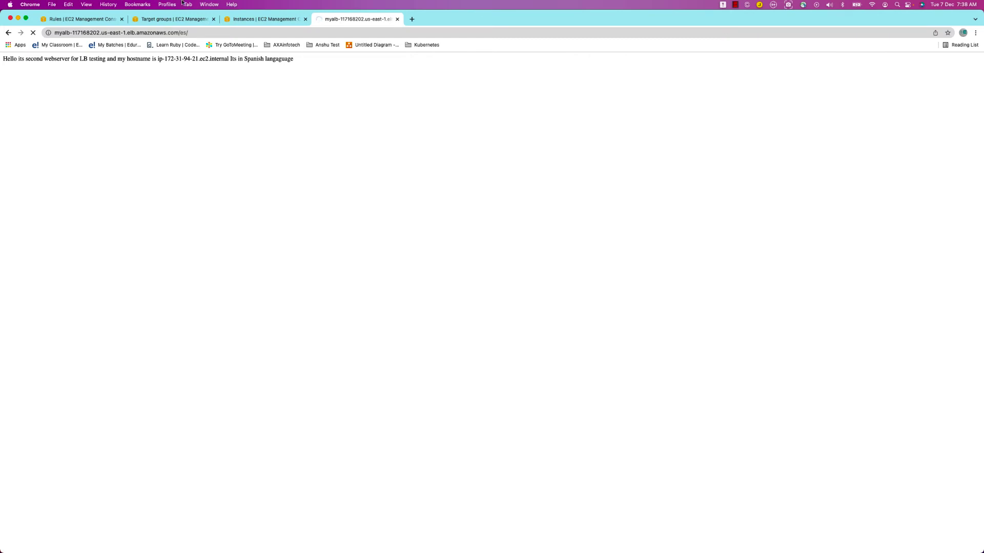
Step: Examine the health status of the registered target in the English-Language target group
{"action": "left_click", "coordinate": [178, 20]}
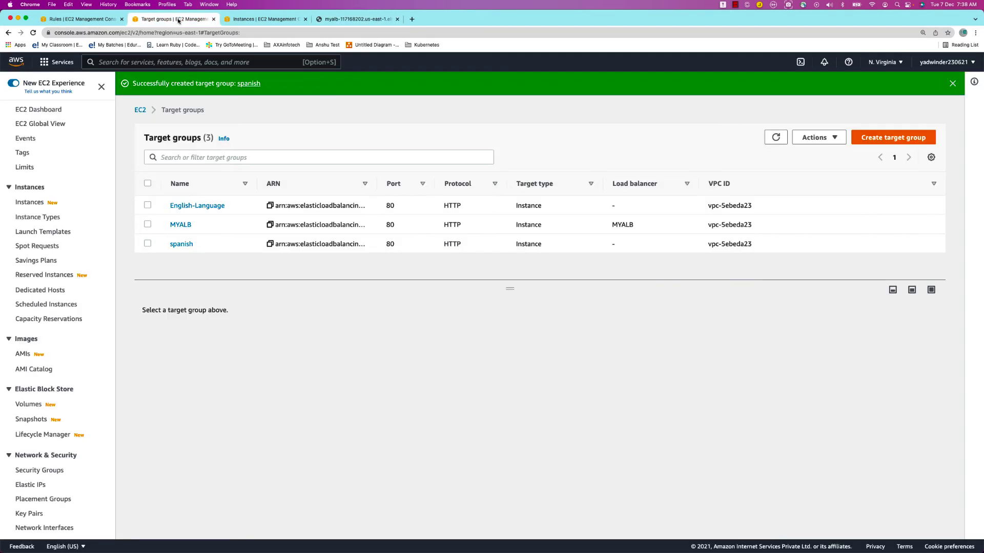
{"action": "left_click", "coordinate": [197, 206]}
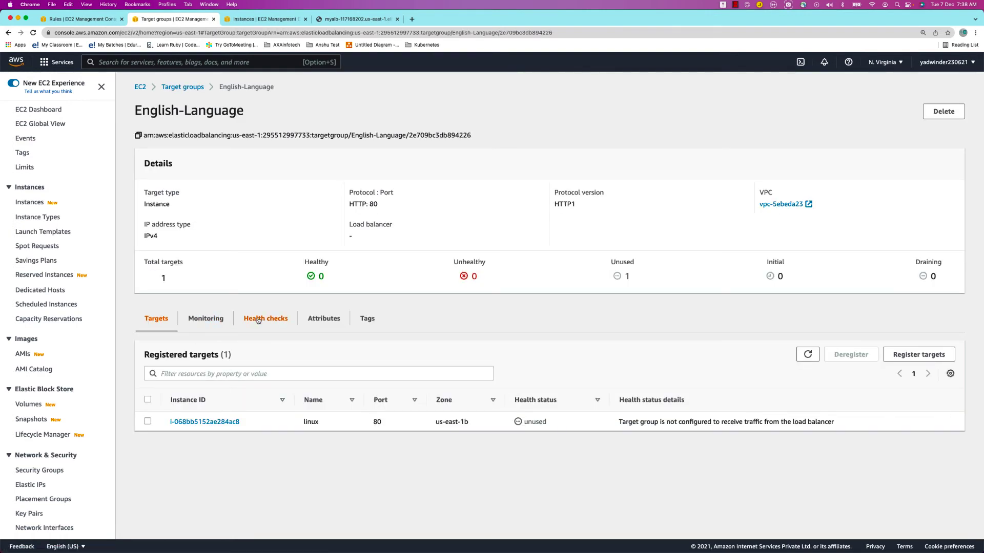
{"action": "double_click", "coordinate": [530, 424]}
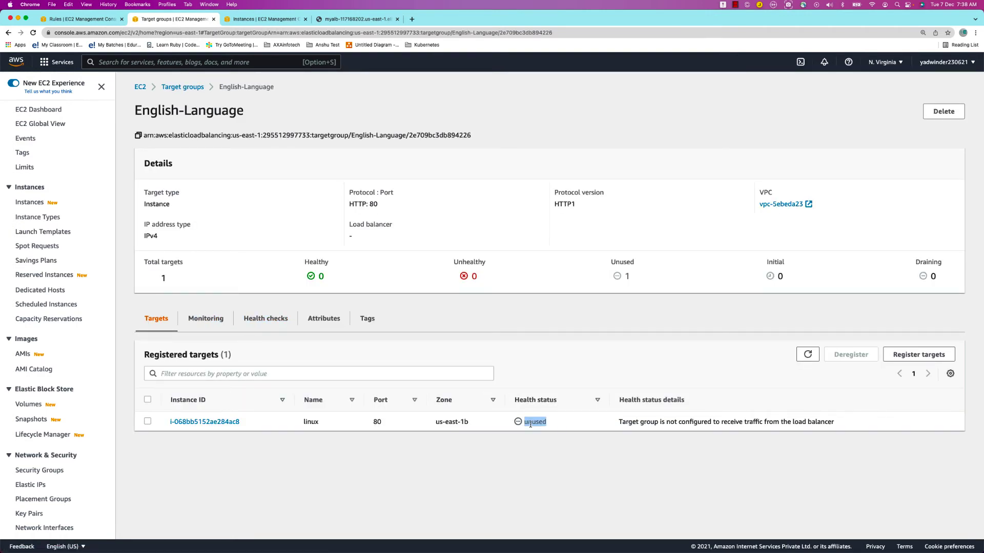
Step: Review the MYALB listener rules, return to the load balancer's listeners and refresh the load balancer list
{"action": "left_click", "coordinate": [72, 19]}
{"action": "left_click", "coordinate": [625, 299]}
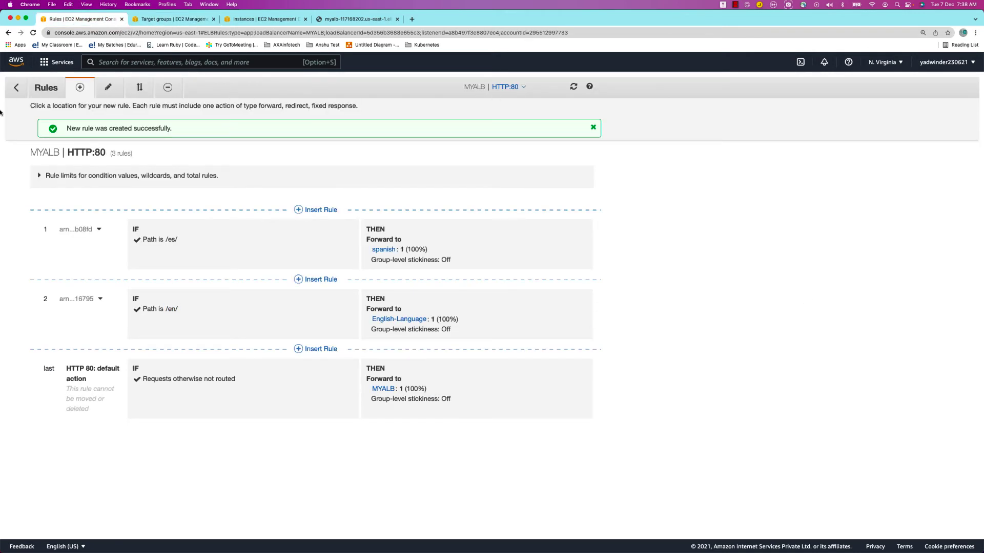
{"action": "left_click", "coordinate": [16, 88]}
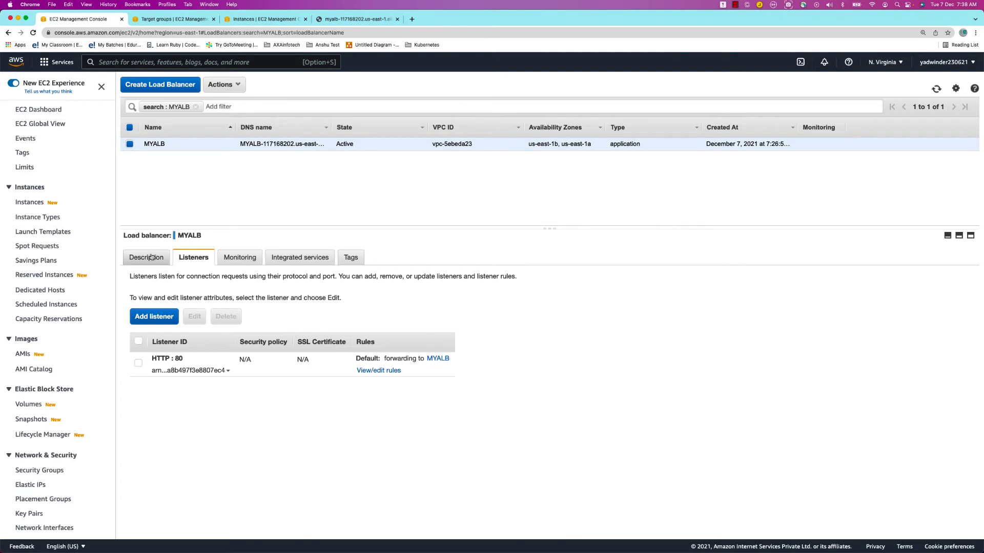
{"action": "left_click", "coordinate": [933, 89]}
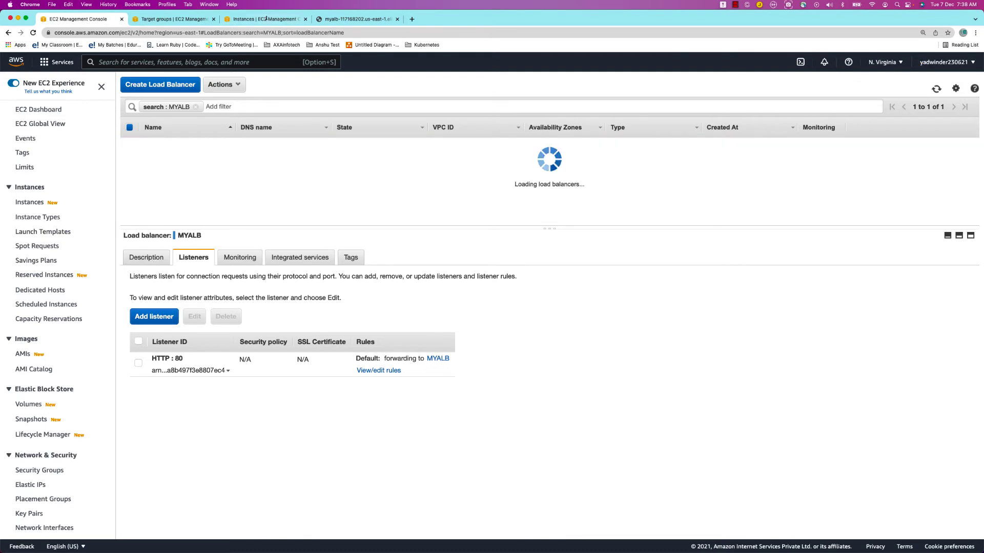
Step: Recheck the English-Language target group's health status and return to the list of target groups
{"action": "left_click", "coordinate": [155, 20]}
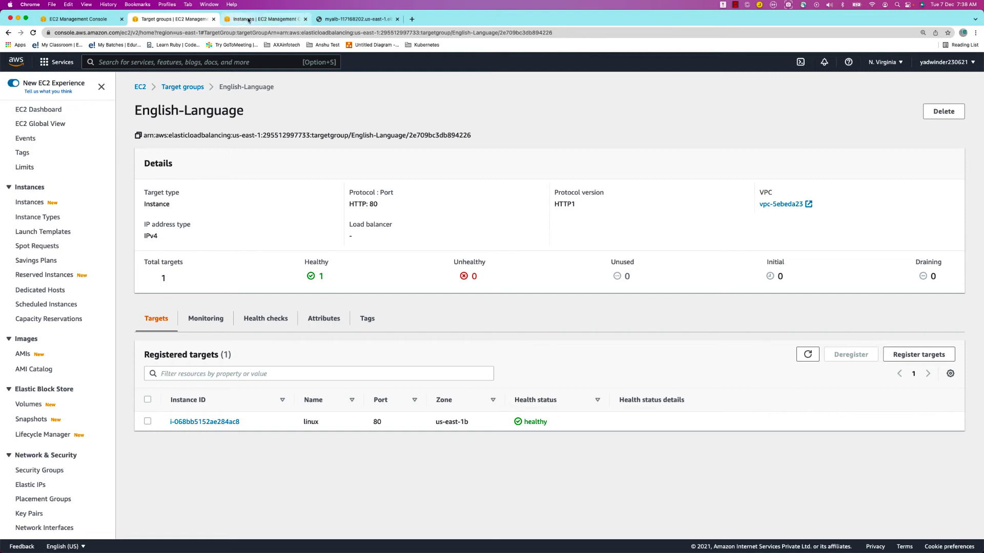
{"action": "scroll", "coordinate": [40, 463], "scroll_direction": "down", "scroll_amount": 3}
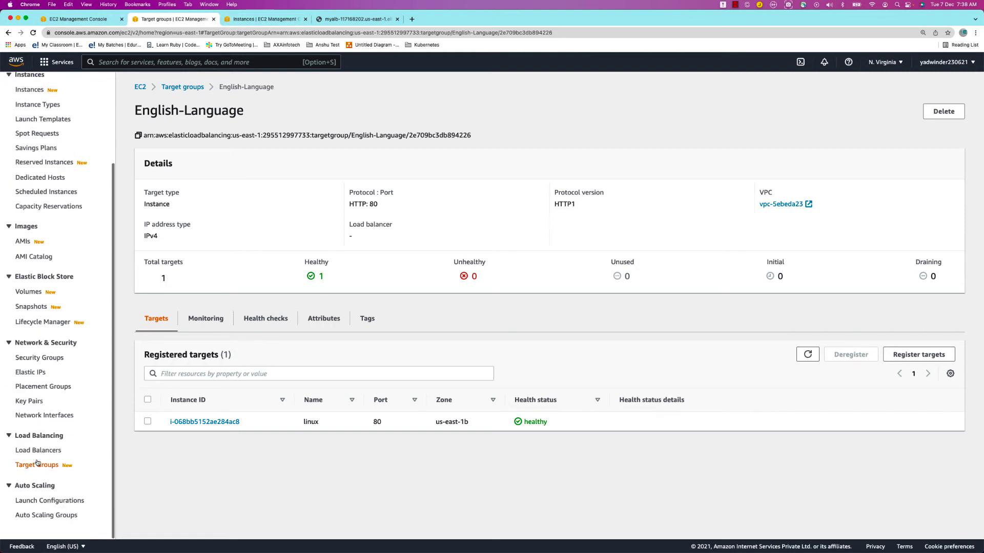
{"action": "left_click", "coordinate": [187, 88]}
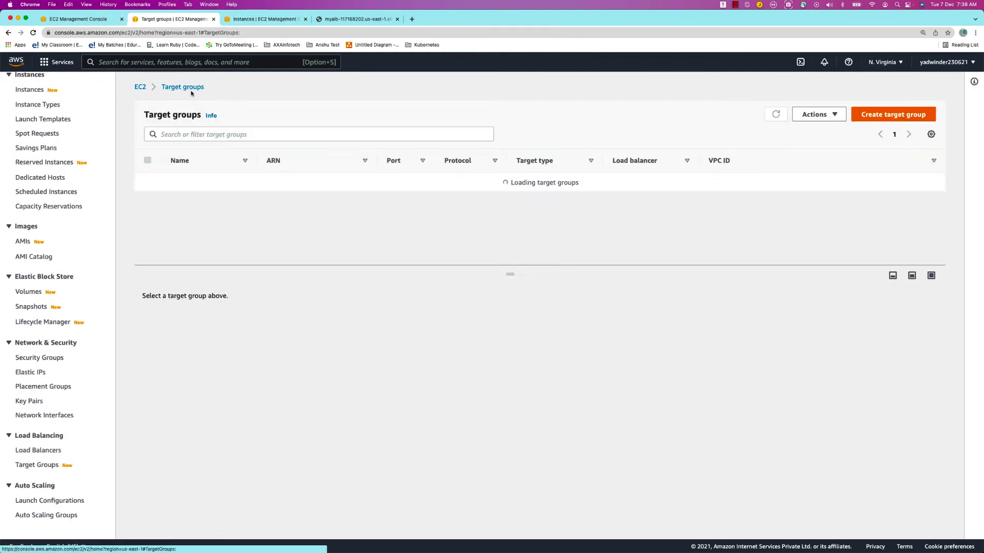
Step: Examine the registered target's health in the spanish target group and read the page served at the load balancer's /es/ address
{"action": "left_click", "coordinate": [182, 222]}
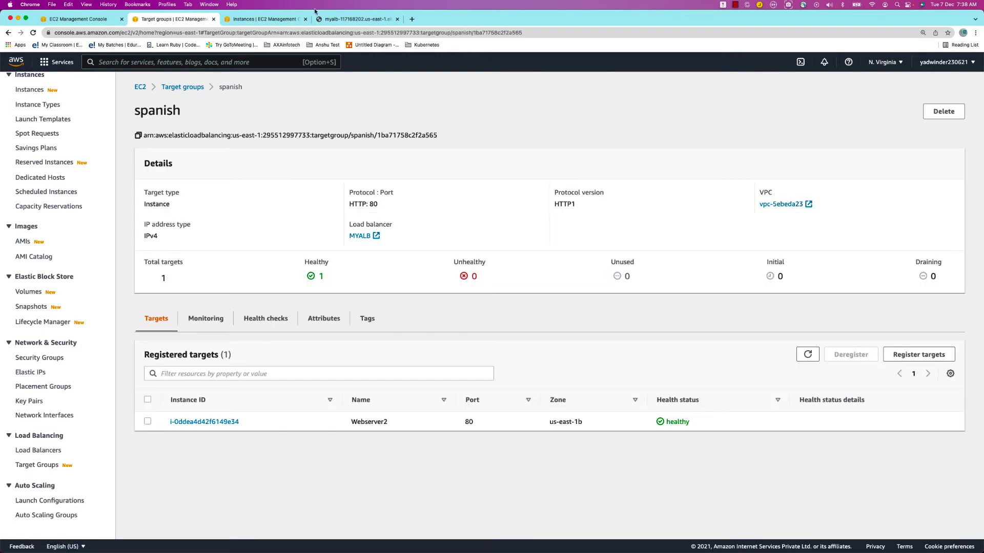
{"action": "left_click", "coordinate": [331, 21]}
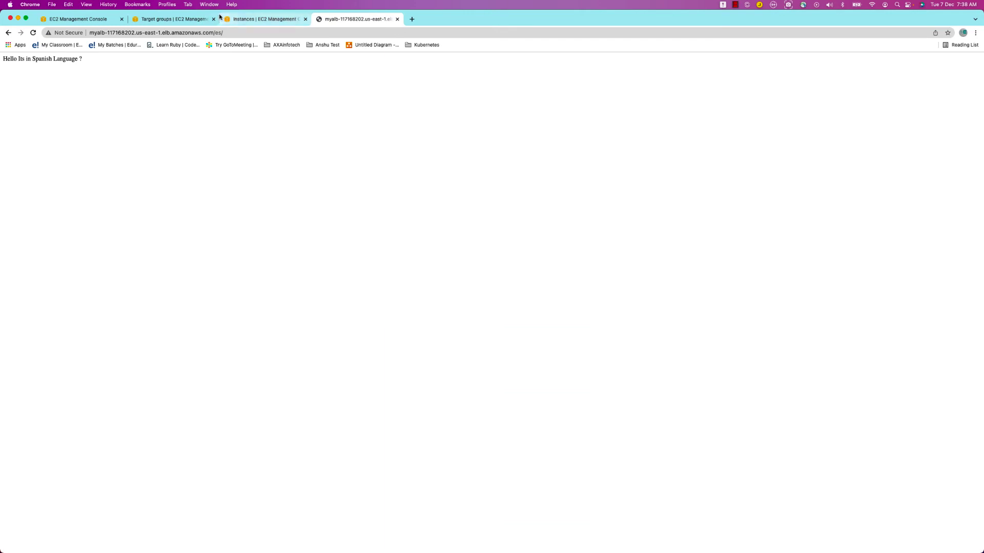
{"action": "left_click", "coordinate": [230, 34]}
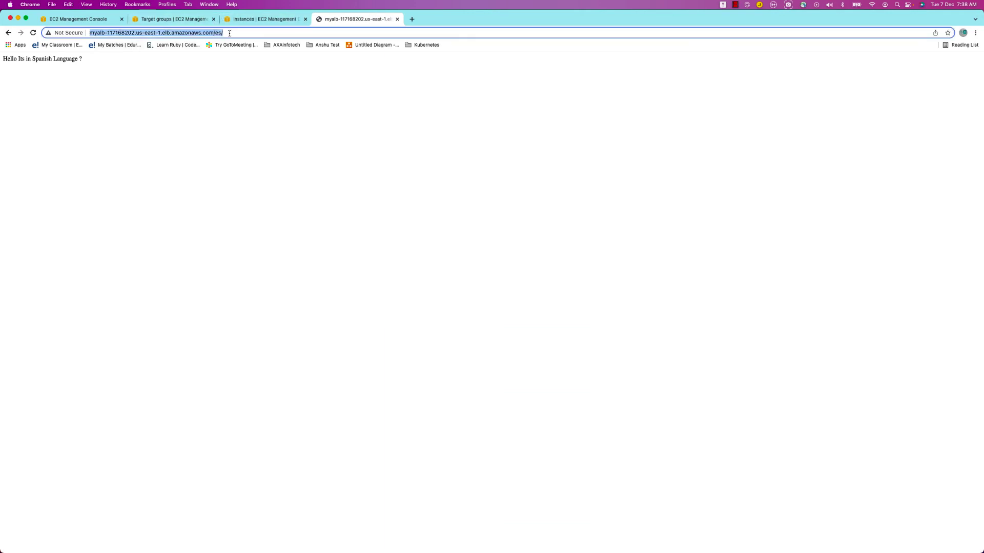
{"action": "left_click", "coordinate": [231, 32]}
{"action": "left_click_drag", "start_coordinate": [89, 61], "coordinate": [2, 59]}
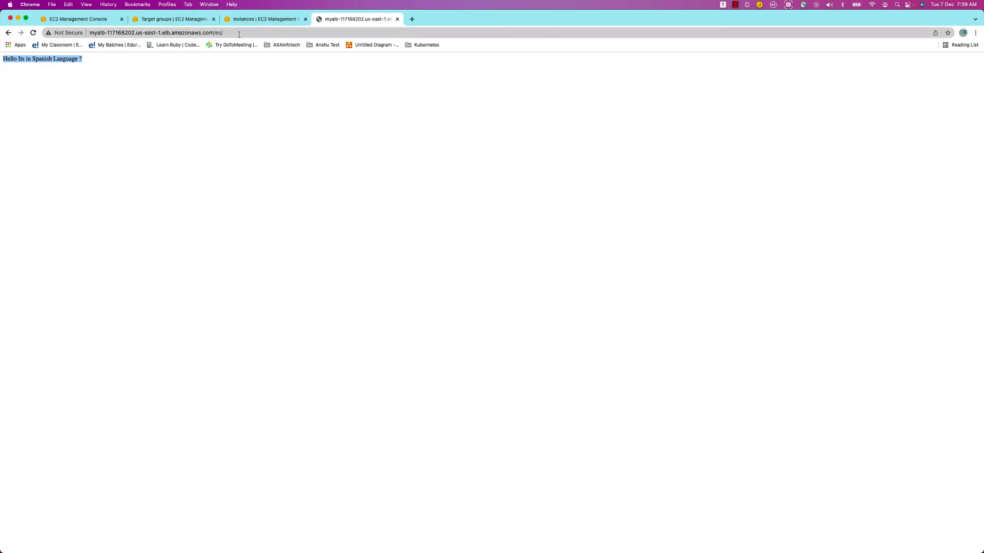
{"action": "left_click", "coordinate": [224, 109]}
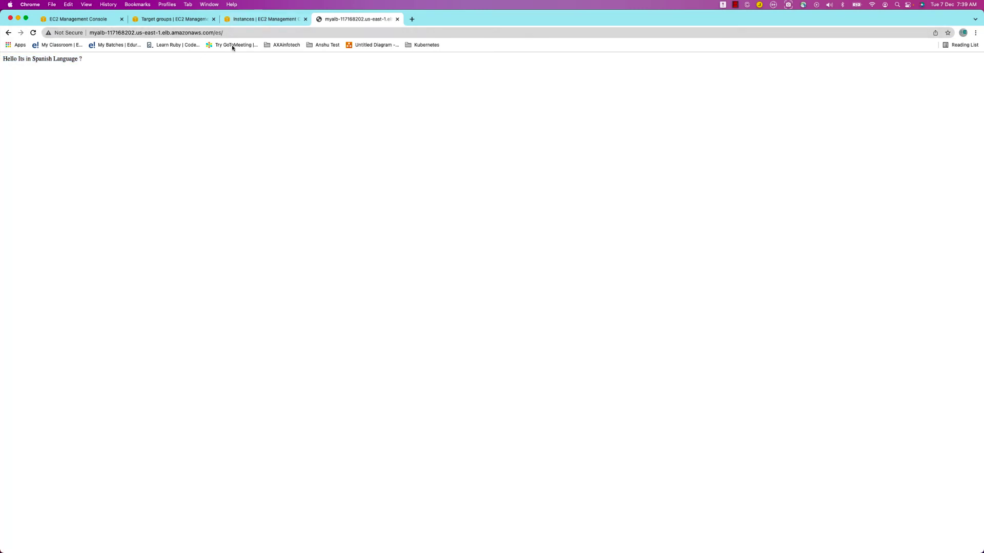
Step: Switch to the Terminal session on the English web server and create the directory /var/www/html/en/
{"action": "key", "text": "super+Tab"}
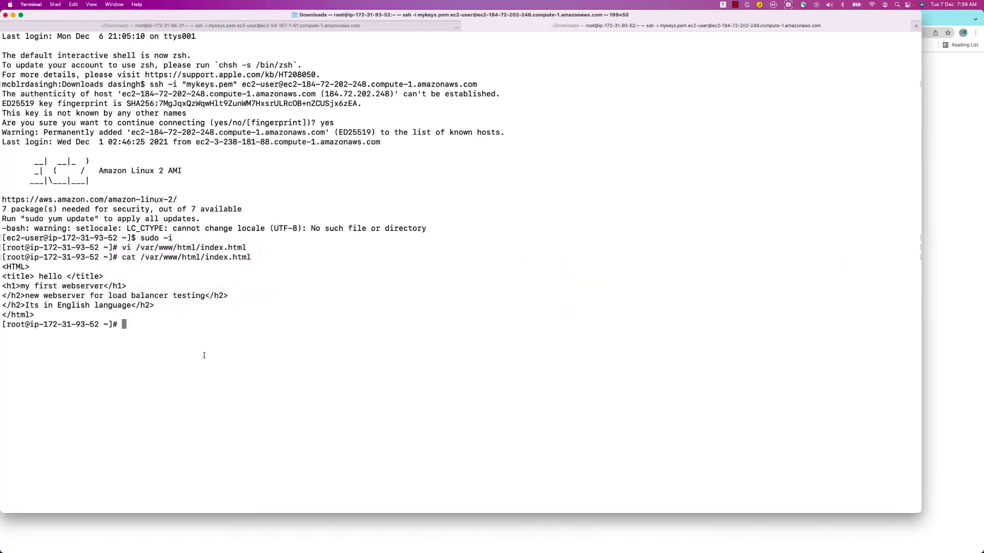
{"action": "triple_click", "coordinate": [181, 339]}
{"action": "key", "text": "Up"}
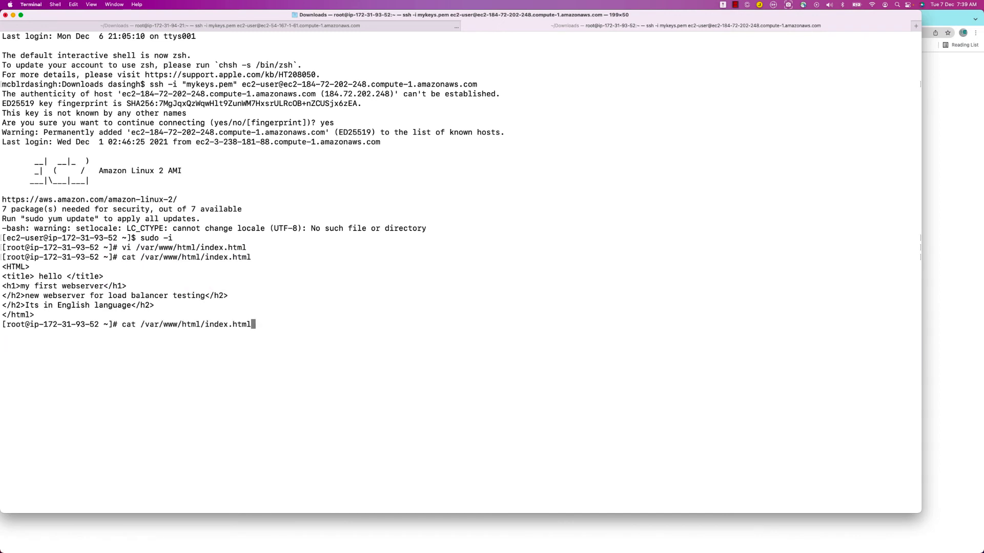
{"action": "key", "text": "Down"}
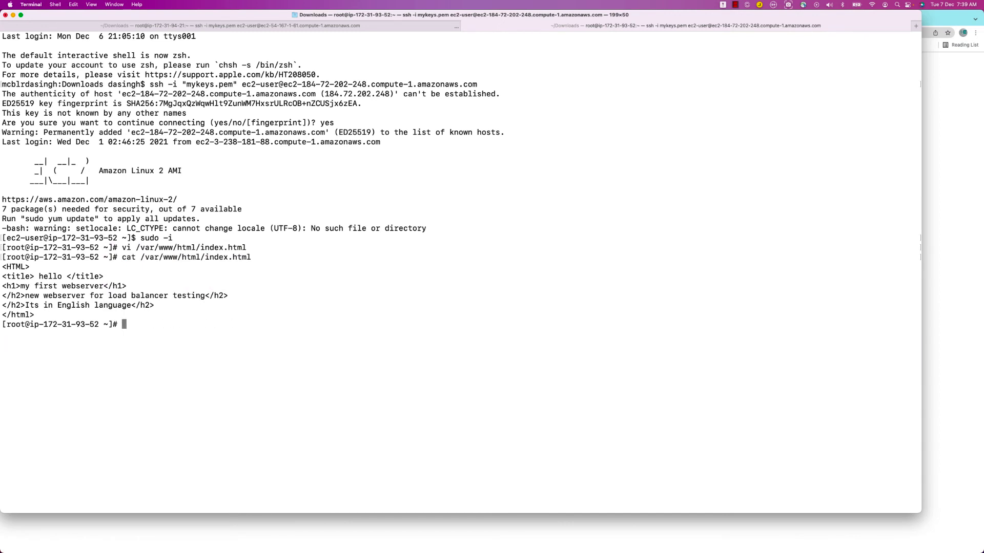
{"action": "key", "text": "Up"}
{"action": "key", "text": "Down"}
{"action": "type", "text": "mkdir"}
{"action": "type", "text": "/var/www/html/index.html"}
{"action": "key", "text": "BackSpace"}
{"action": "key", "text": "BackSpace"}
{"action": "key", "text": "BackSpace"}
{"action": "key", "text": "BackSpace"}
{"action": "key", "text": "BackSpace"}
{"action": "key", "text": "BackSpace"}
{"action": "key", "text": "BackSpace"}
{"action": "key", "text": "BackSpace"}
{"action": "key", "text": "BackSpace"}
{"action": "key", "text": "BackSpace"}
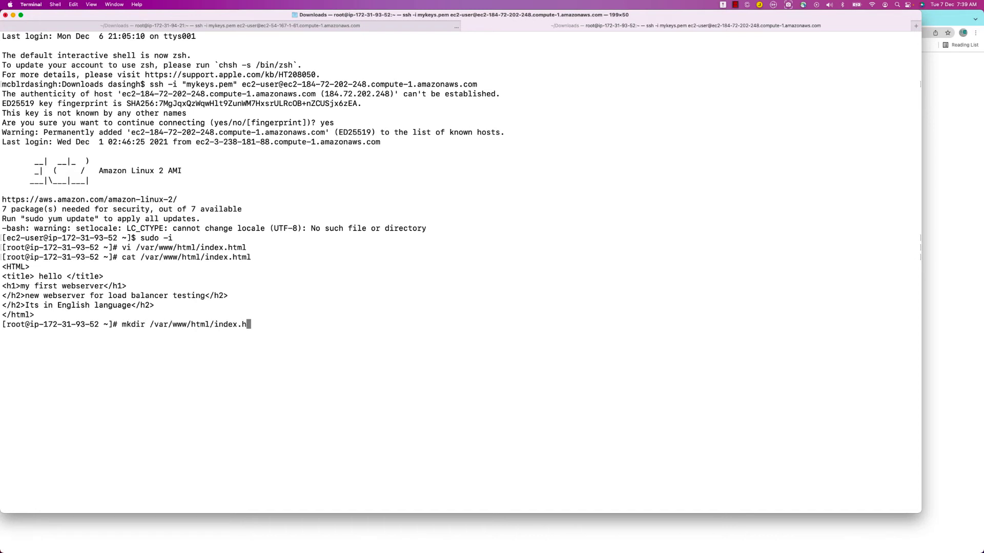
{"action": "type", "text": "en/"}
{"action": "key", "text": "Return"}
Step: Create /var/www/html/en/index.html in vi with the text "Its English Langugage" and save it
{"action": "type", "text": "vi"}
{"action": "key", "text": "alt+period"}
{"action": "type", "text": "index.html"}
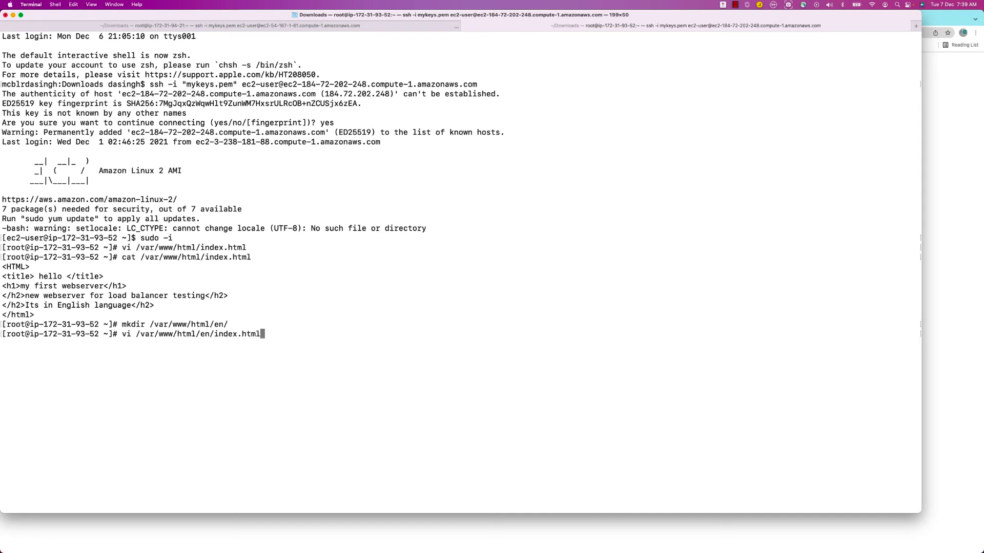
{"action": "key", "text": "Return"}
{"action": "type", "text": "i"}
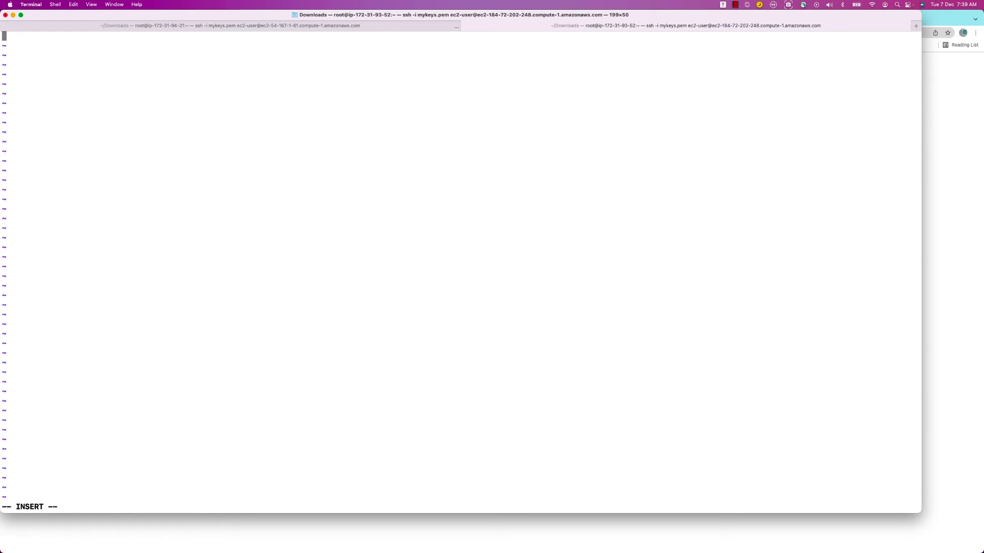
{"action": "type", "text": "Its English Langugage"}
{"action": "key", "text": "Escape"}
{"action": "type", "text": ":wq"}
{"action": "key", "text": "Return"}
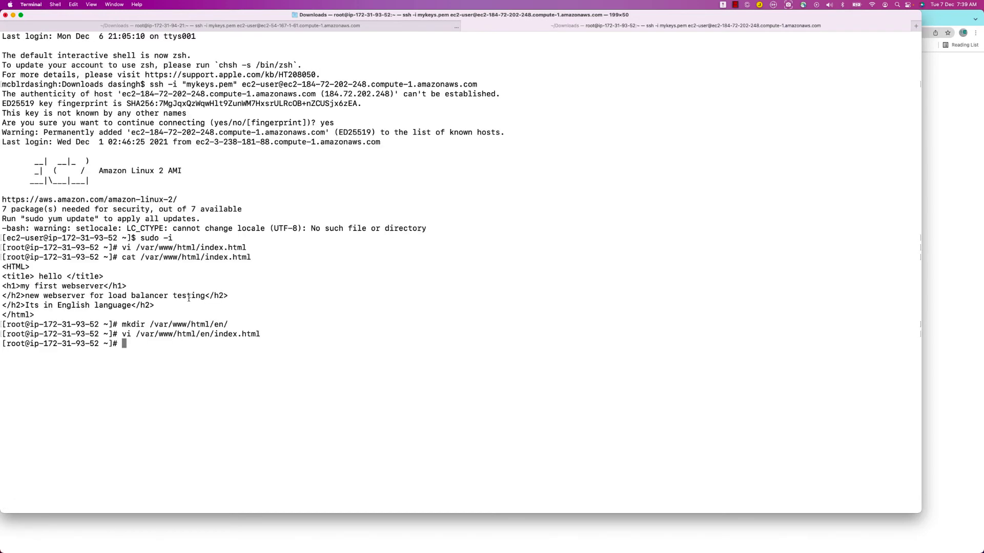
Step: In Chrome, load the load balancer's address with /en/ in place of /es/ in a new tab and reload it
{"action": "key", "text": "super+Tab"}
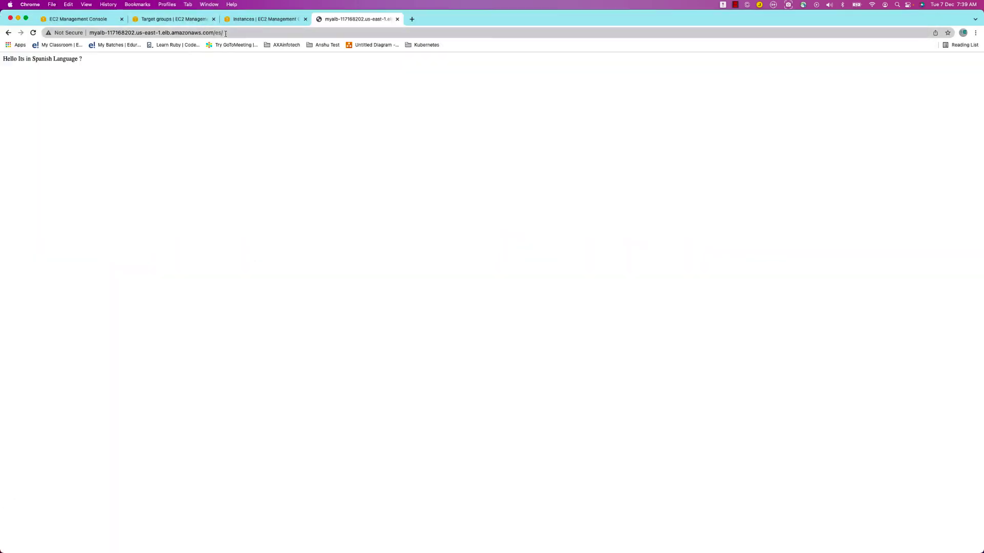
{"action": "left_click", "coordinate": [234, 32]}
{"action": "key", "text": "super+c"}
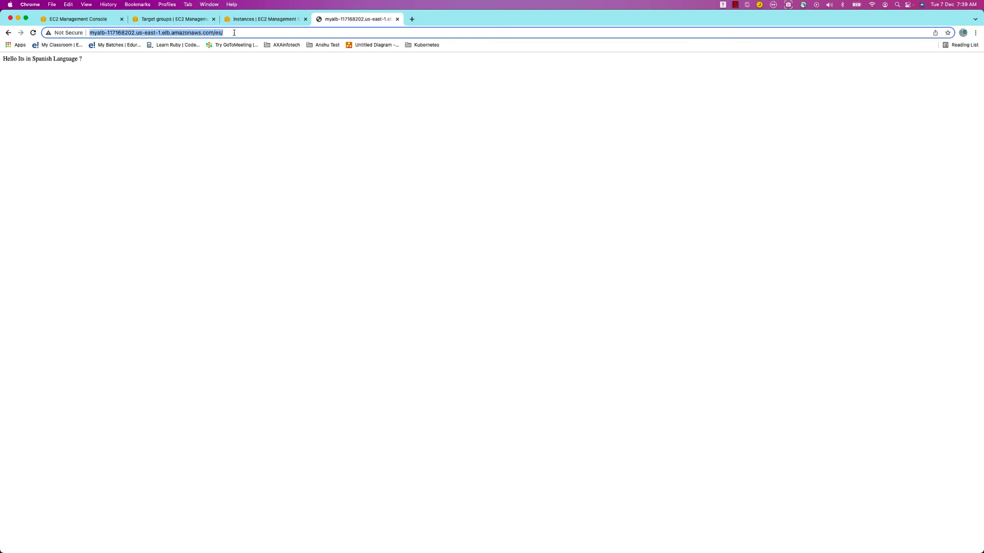
{"action": "left_click", "coordinate": [413, 20]}
{"action": "key", "text": "super+v"}
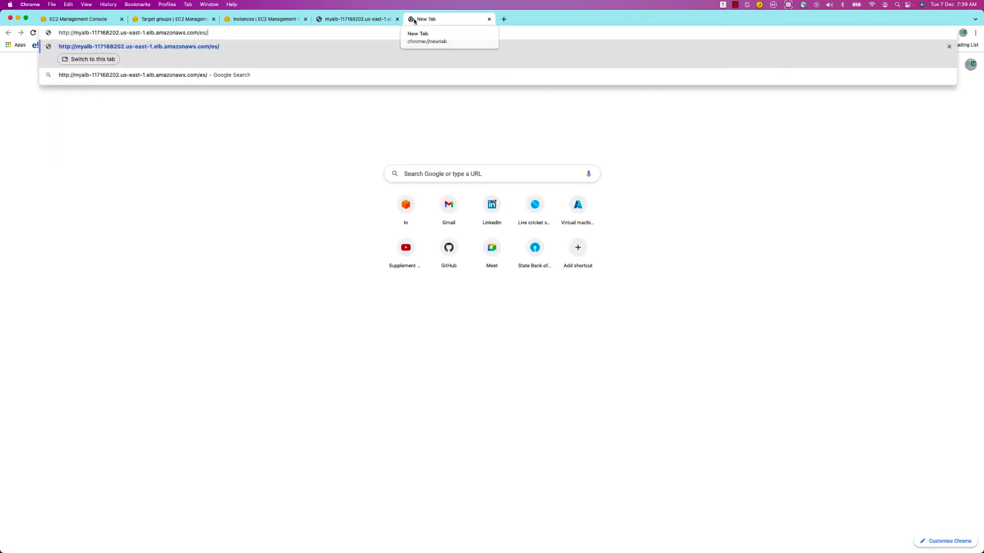
{"action": "key", "text": "BackSpace"}
{"action": "key", "text": "BackSpace"}
{"action": "key", "text": "BackSpace"}
{"action": "type", "text": "en/"}
{"action": "key", "text": "Return"}
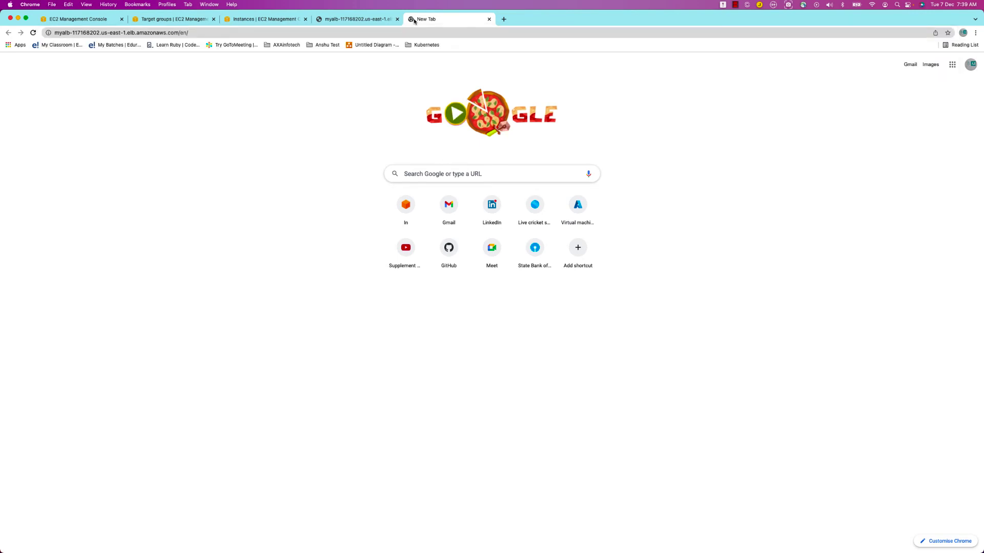
{"action": "left_click", "coordinate": [33, 33]}
{"action": "left_click", "coordinate": [34, 33]}
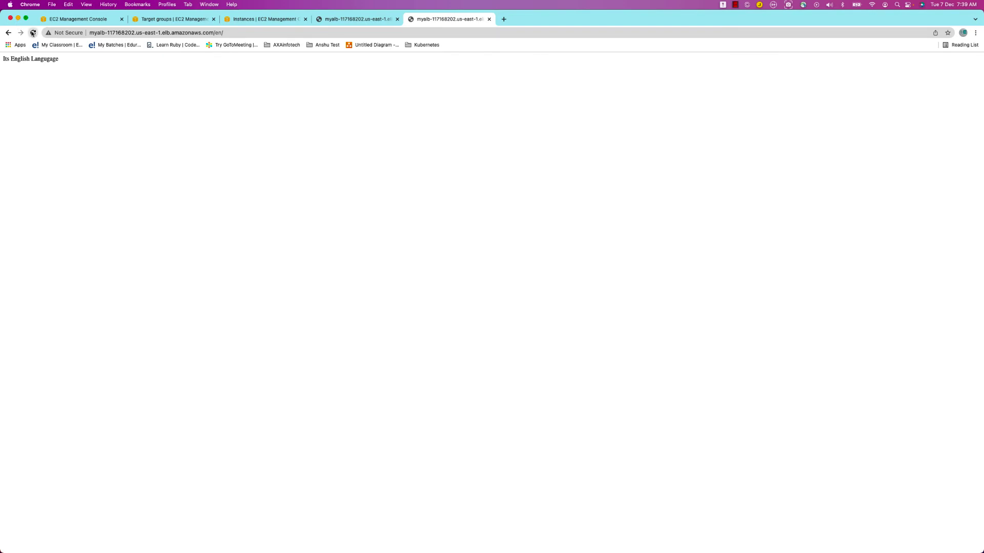
Step: Switch to draw.io, duplicate the whole ALB diagram on the ELB page and place the copy in the empty area beneath the original
{"action": "key", "text": "super+Tab"}
{"action": "key", "text": "super+Tab"}
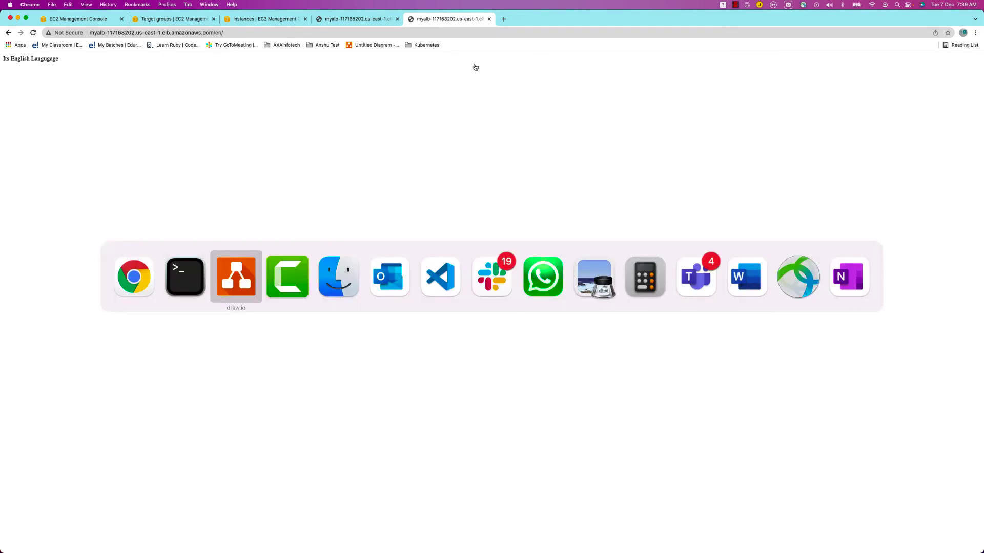
{"action": "scroll", "coordinate": [427, 296], "scroll_direction": "up", "scroll_amount": 4}
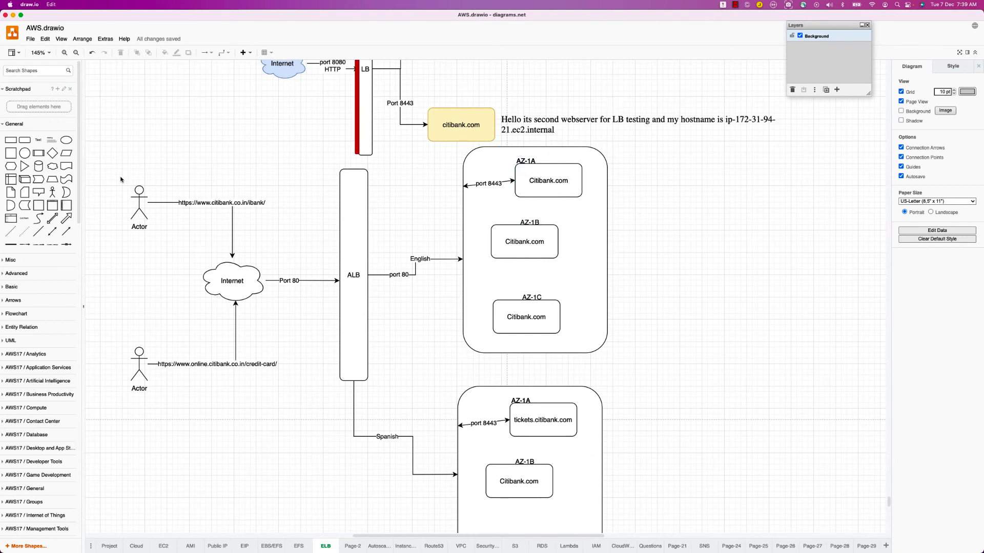
{"action": "left_click_drag", "start_coordinate": [101, 128], "coordinate": [654, 529]}
{"action": "scroll", "coordinate": [659, 467], "scroll_direction": "down", "scroll_amount": 10}
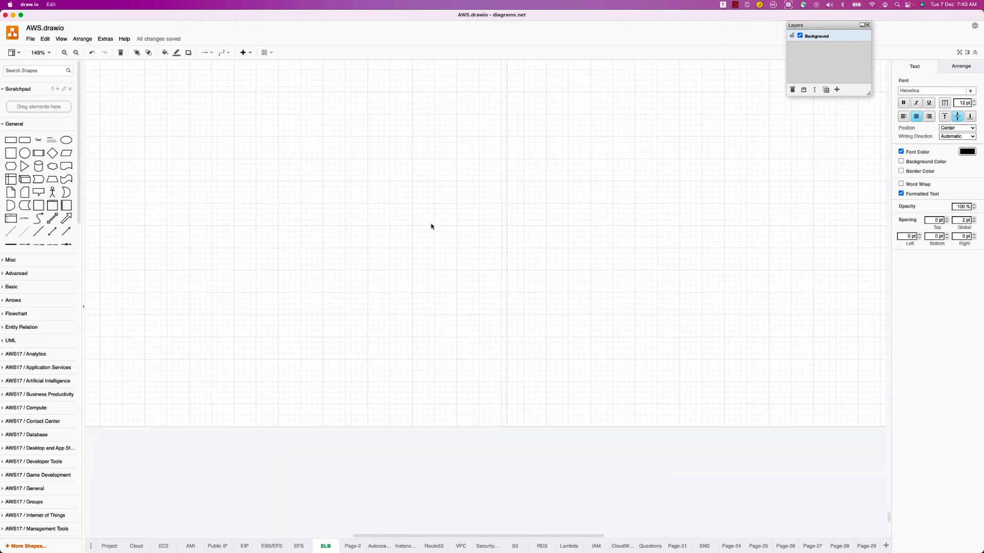
{"action": "key", "text": "ctrl+d"}
{"action": "scroll", "coordinate": [421, 212], "scroll_direction": "down", "scroll_amount": 6}
{"action": "scroll", "coordinate": [421, 211], "scroll_direction": "down", "scroll_amount": 5}
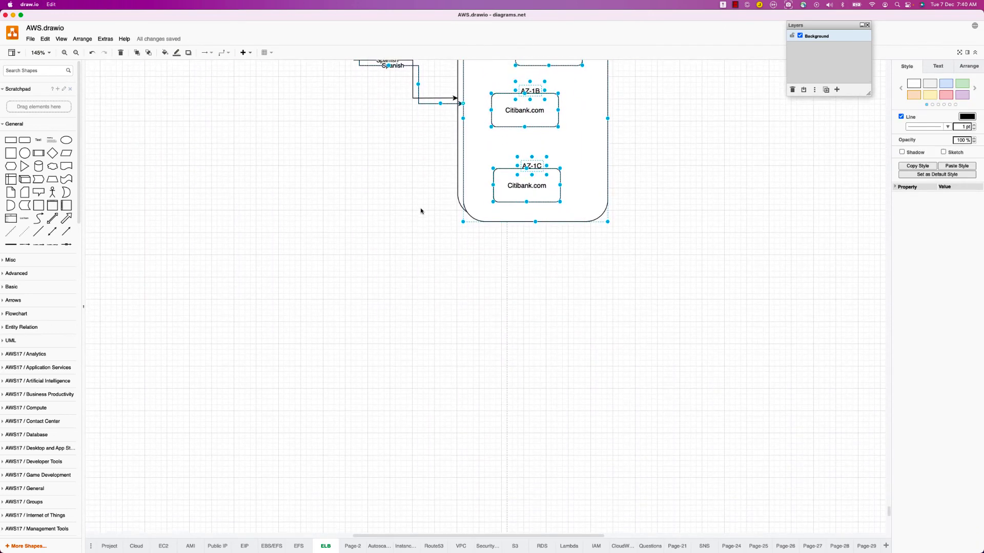
{"action": "left_click_drag", "start_coordinate": [584, 152], "coordinate": [600, 281]}
{"action": "left_click", "coordinate": [765, 180]}
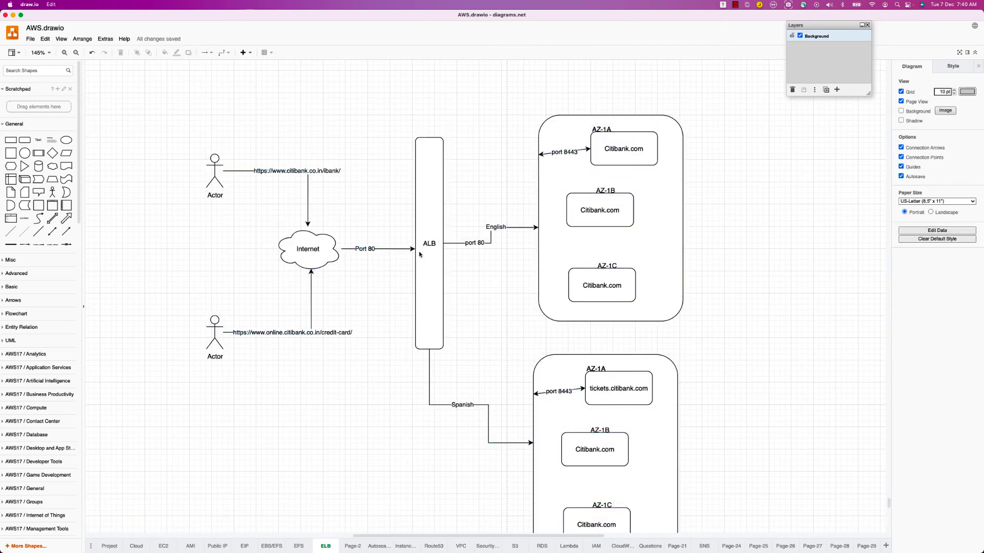
Step: Delete the AZ-1A Citibank.com box, the port 8443 arrow and the AZ-1B Citibank.com box from the copied diagram's English group
{"action": "left_click", "coordinate": [632, 153]}
{"action": "key", "text": "Delete"}
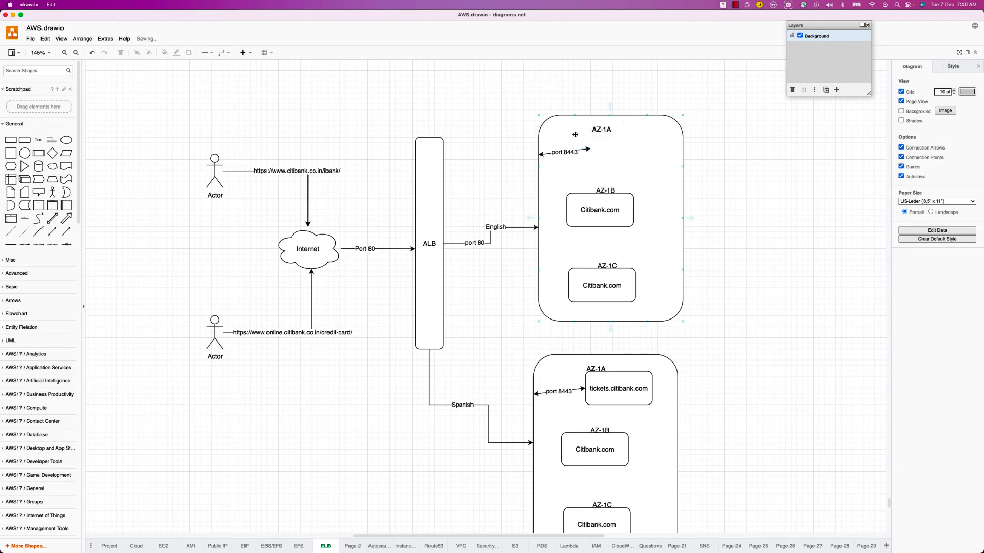
{"action": "left_click", "coordinate": [570, 152]}
{"action": "key", "text": "Delete"}
{"action": "left_click", "coordinate": [601, 129]}
{"action": "left_click", "coordinate": [596, 221]}
{"action": "key", "text": "Delete"}
Step: Move the English group's remaining Citibank.com box beneath the AZ-1B label and open its text for editing
{"action": "left_click", "coordinate": [602, 291]}
{"action": "left_click_drag", "start_coordinate": [603, 288], "coordinate": [609, 215]}
{"action": "double_click", "coordinate": [608, 215]}
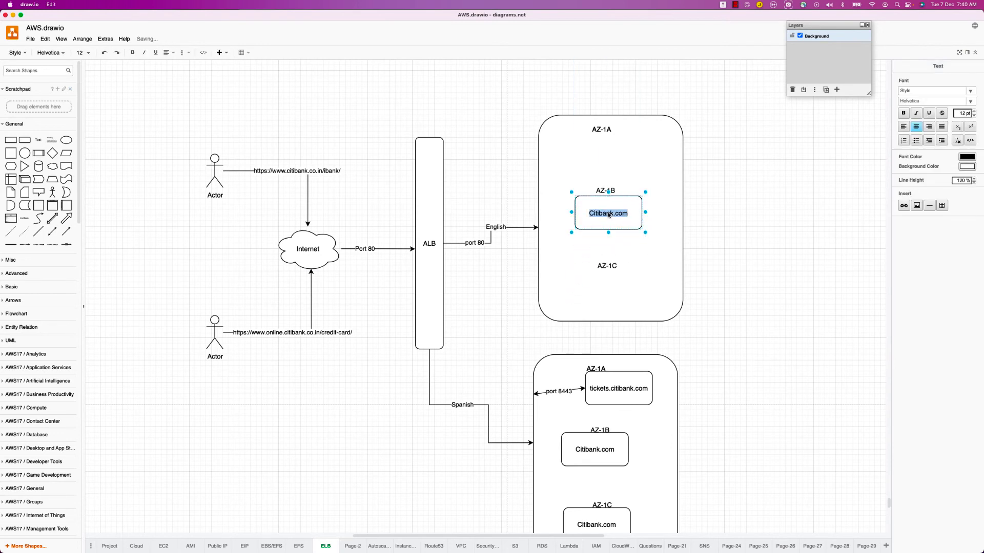
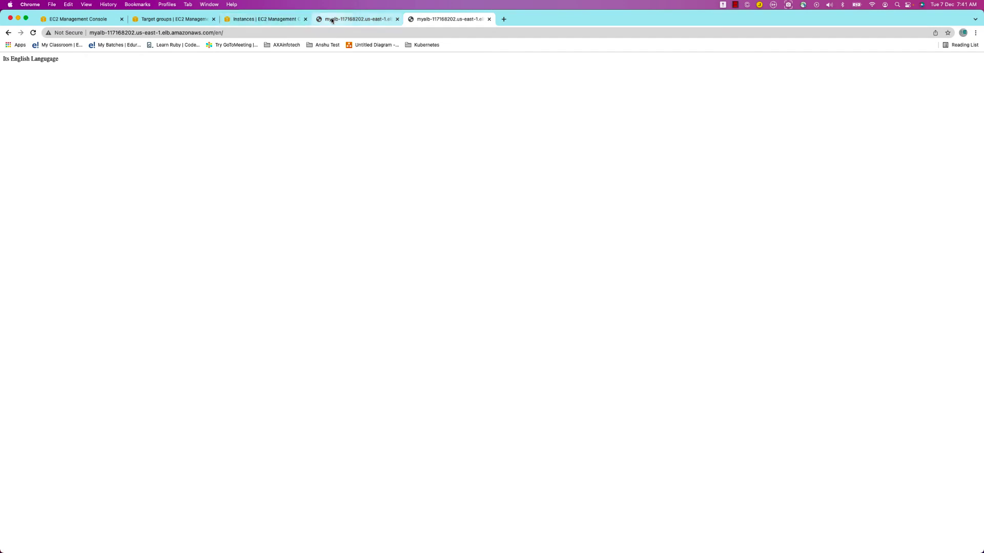
Step: Reload the load balancer's /es/ page, and examine the Linux server, Internet cloud and ALB in the draw.io diagram
{"action": "left_click", "coordinate": [33, 33]}
{"action": "left_click", "coordinate": [33, 33]}
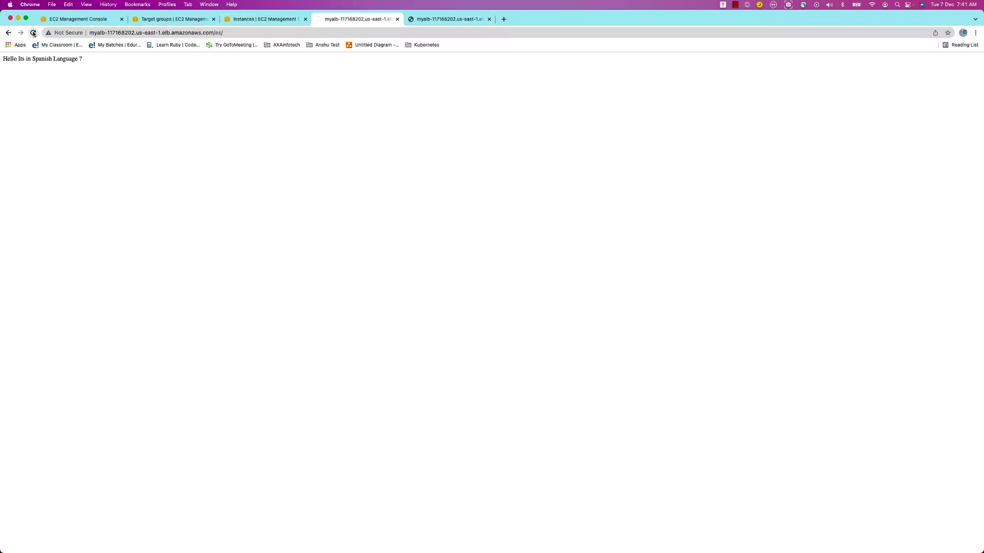
{"action": "key", "text": "super+Tab"}
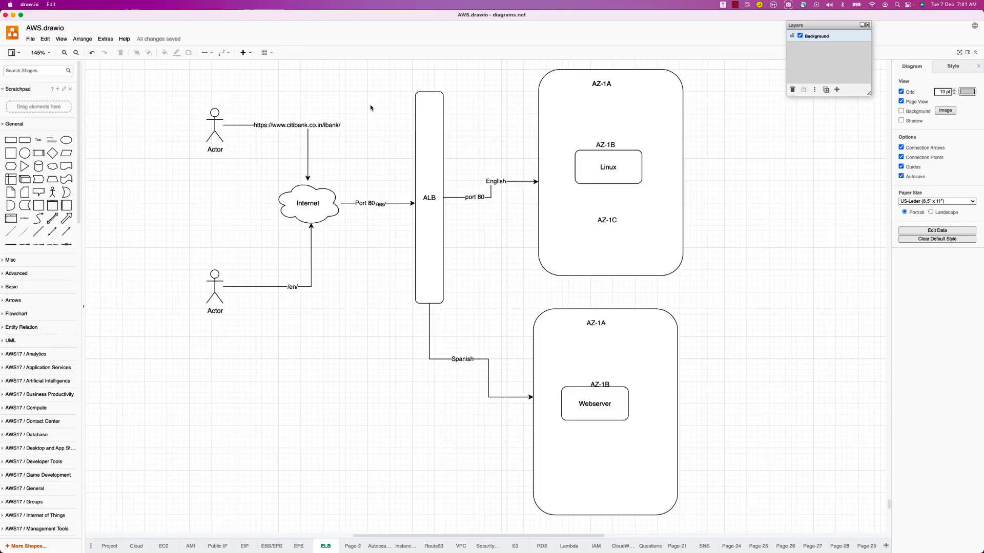
{"action": "left_click", "coordinate": [585, 174]}
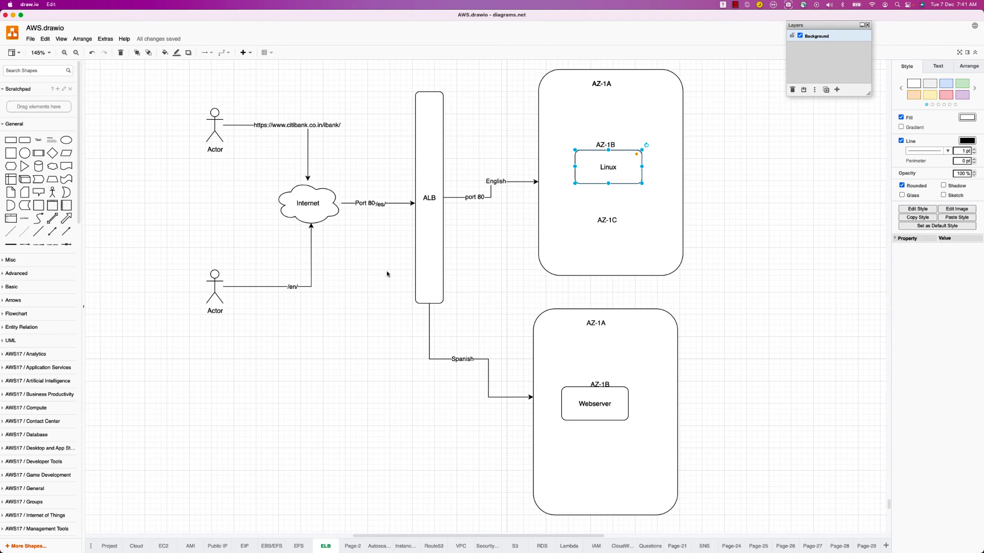
{"action": "scroll", "coordinate": [396, 296], "scroll_direction": "up", "scroll_amount": 3}
{"action": "left_click", "coordinate": [309, 278]}
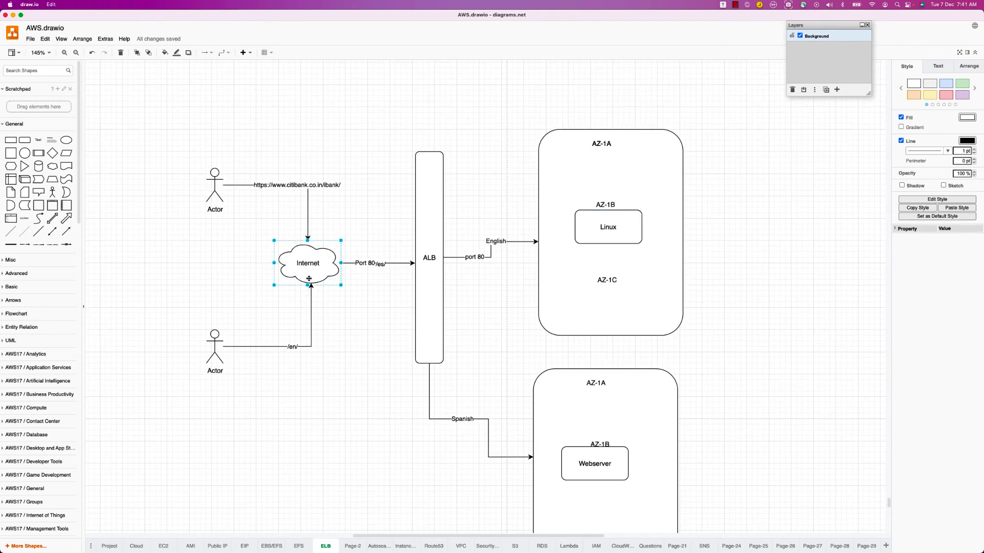
{"action": "left_click", "coordinate": [422, 280]}
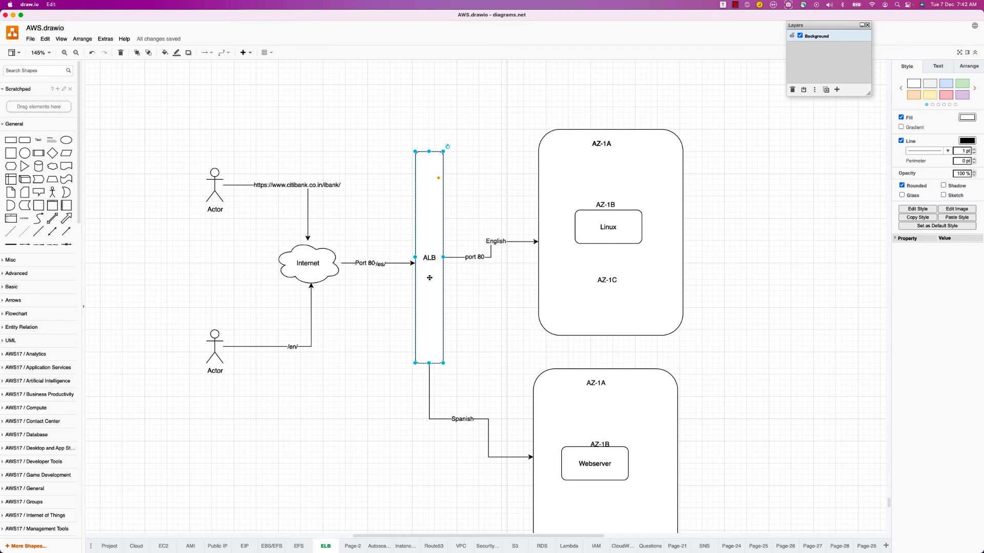
Step: Examine MYALB's HTTP : 80 listener and its default forwarding rule in the EC2 console, and return to the draw.io diagram
{"action": "key", "text": "super+Tab"}
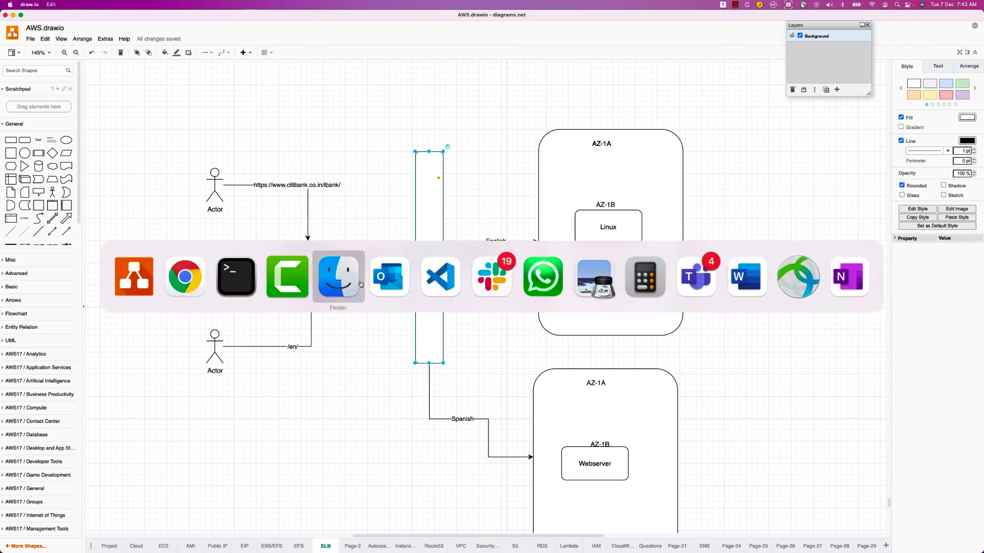
{"action": "left_click", "coordinate": [187, 278]}
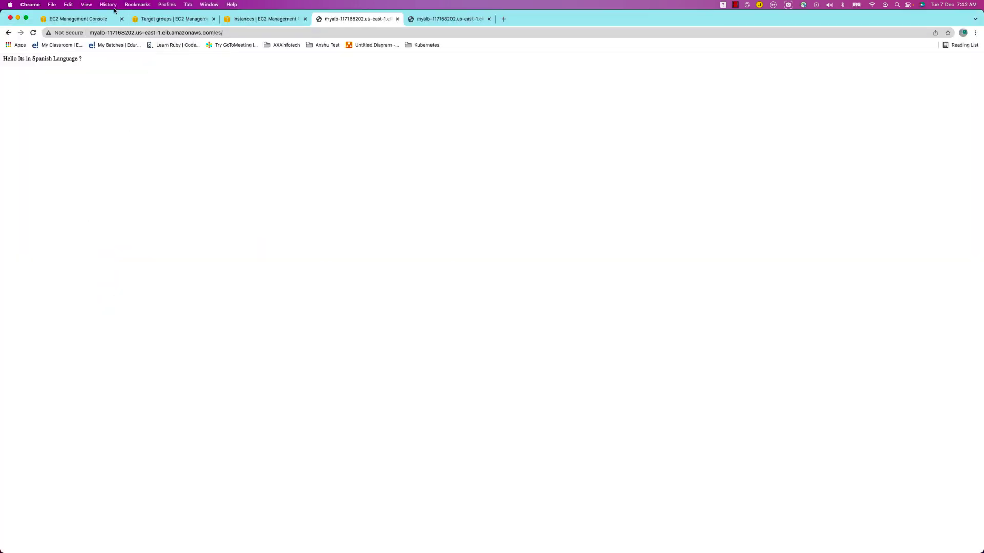
{"action": "left_click", "coordinate": [73, 20]}
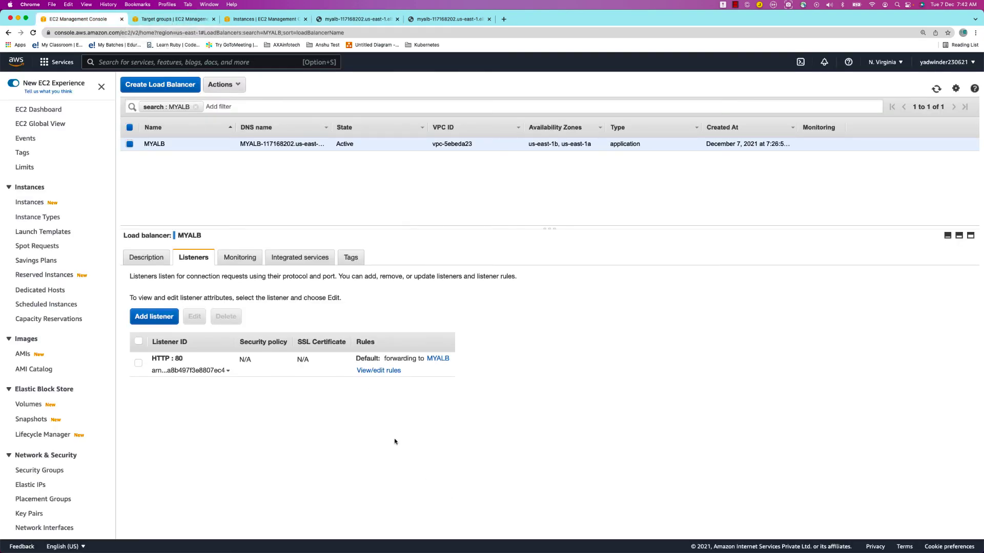
{"action": "double_click", "coordinate": [177, 359]}
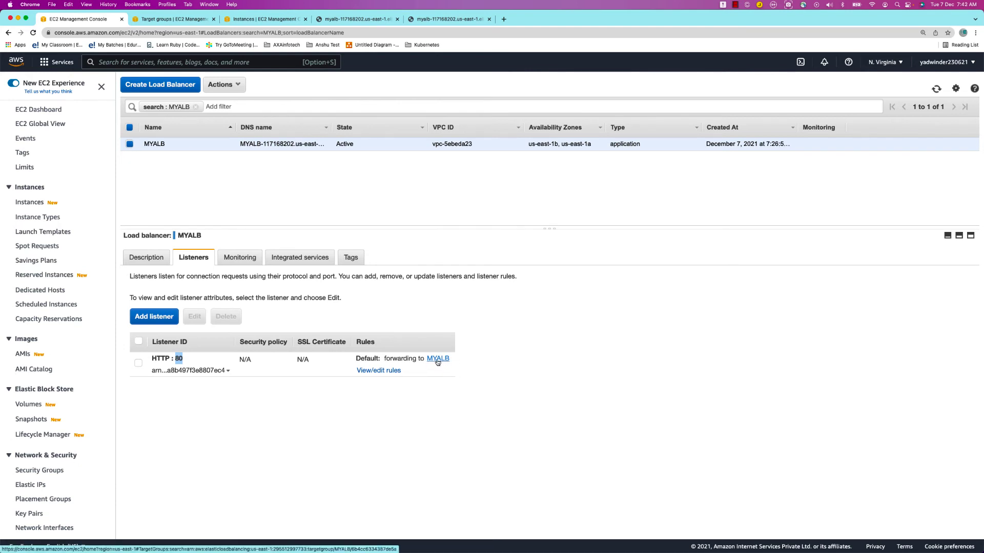
{"action": "key", "text": "super+Tab"}
{"action": "scroll", "coordinate": [510, 303], "scroll_direction": "up", "scroll_amount": 3}
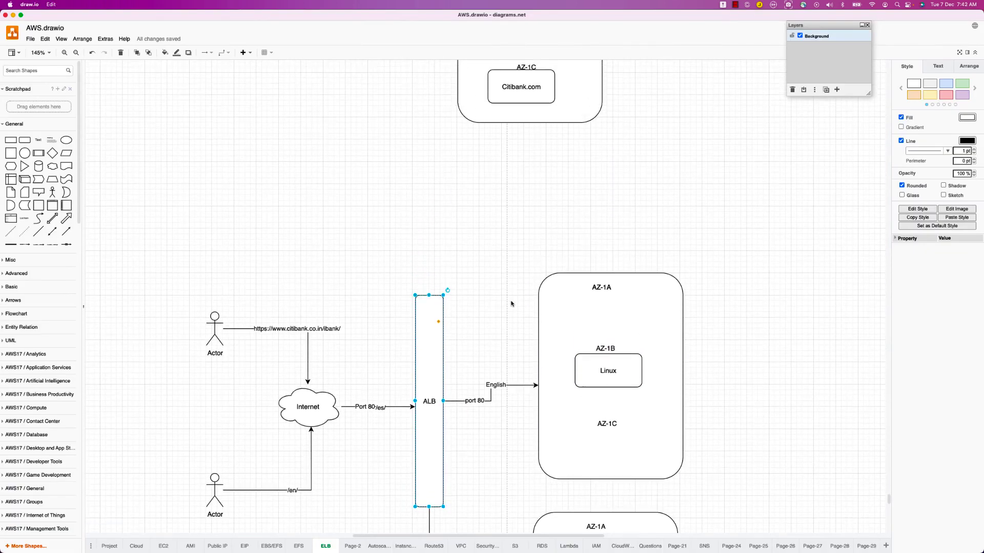
Step: Copy the English group's rounded container together with its Linux box to the empty area above the Internet cloud
{"action": "left_click", "coordinate": [655, 334]}
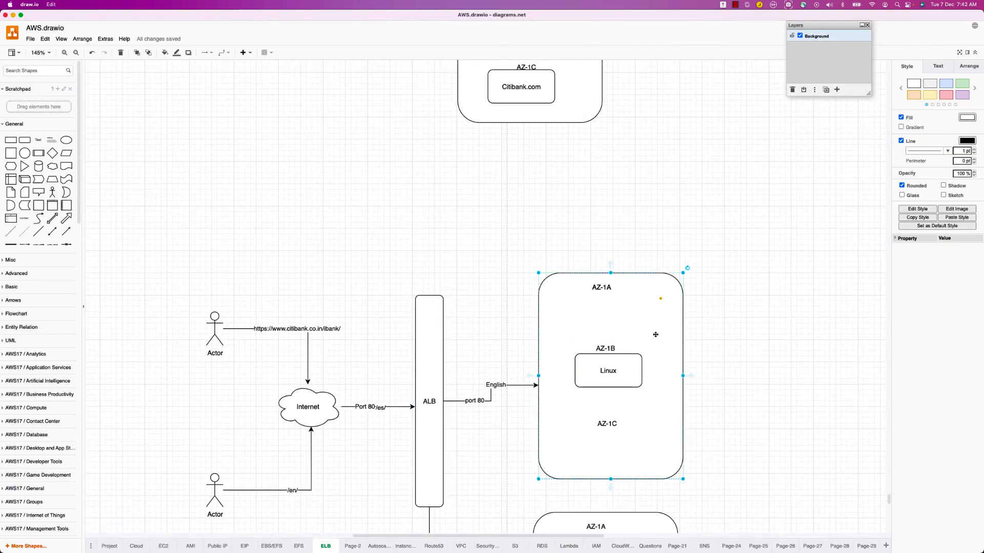
{"action": "left_click", "coordinate": [625, 374]}
{"action": "left_click_drag", "start_coordinate": [648, 334], "coordinate": [364, 117]}
Step: Connect the top of the ALB to the copied container above the Internet cloud with an arrow labelled MYALB
{"action": "left_click", "coordinate": [429, 330]}
{"action": "left_click_drag", "start_coordinate": [429, 285], "coordinate": [397, 171]}
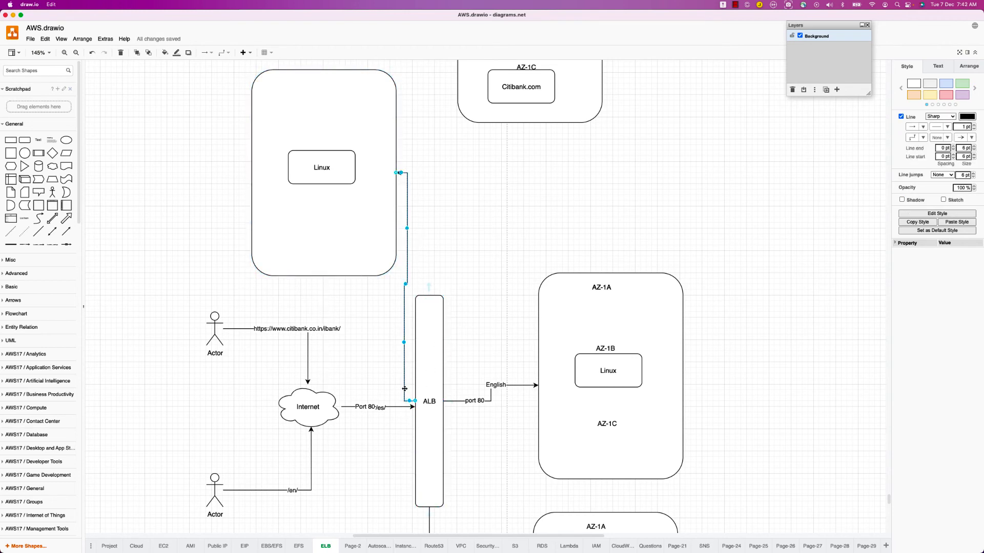
{"action": "left_click_drag", "start_coordinate": [405, 388], "coordinate": [431, 293]}
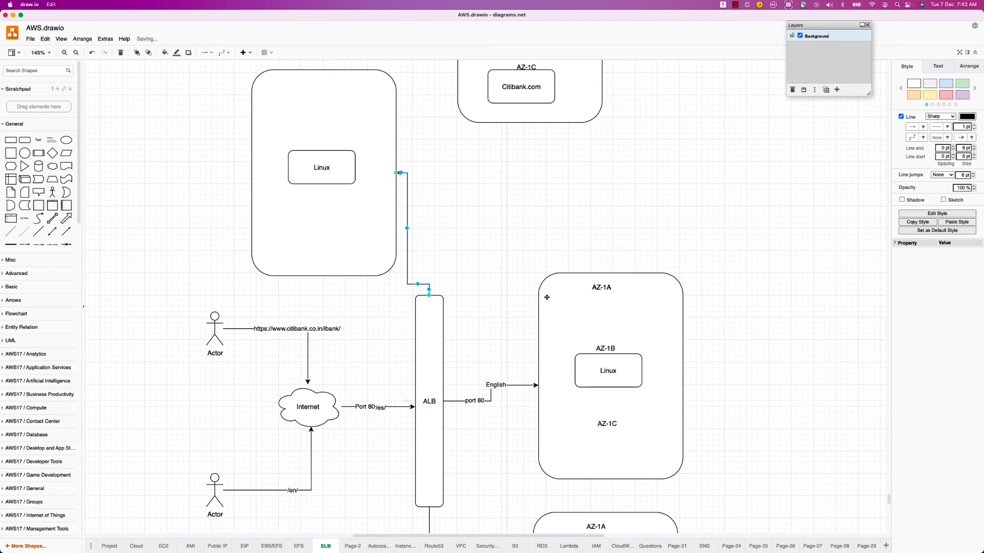
{"action": "left_click", "coordinate": [481, 295]}
{"action": "left_click", "coordinate": [382, 183]}
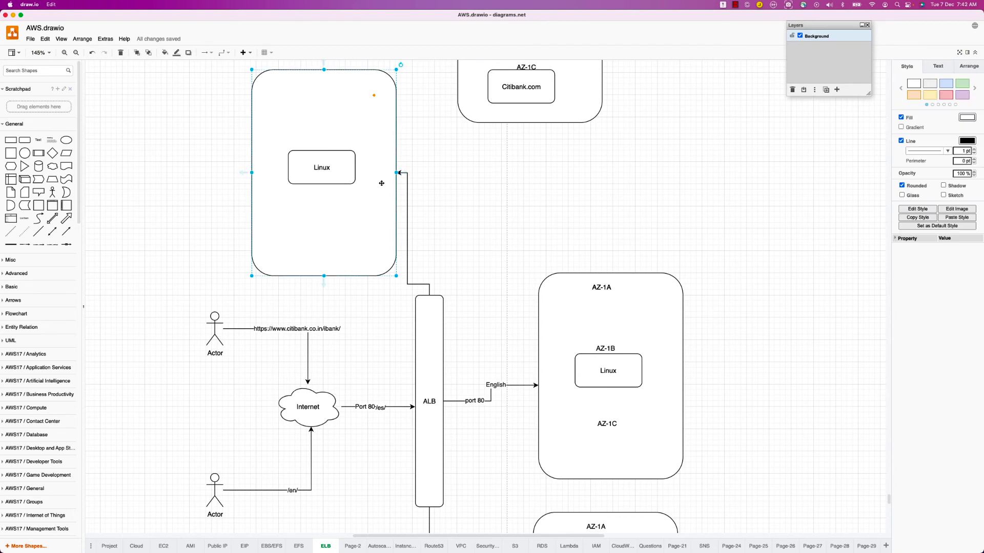
{"action": "double_click", "coordinate": [406, 217]}
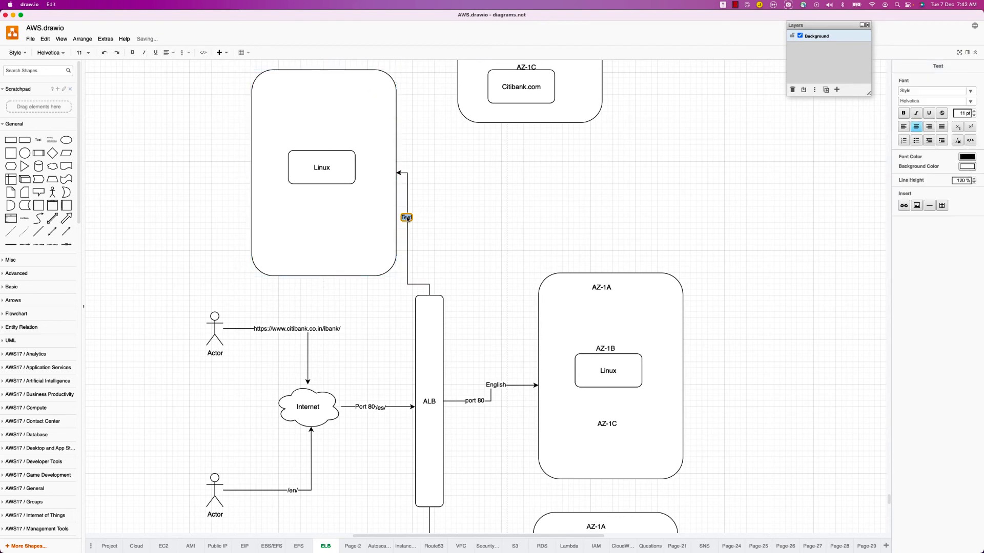
{"action": "type", "text": "MYALB"}
{"action": "left_click", "coordinate": [470, 169]}
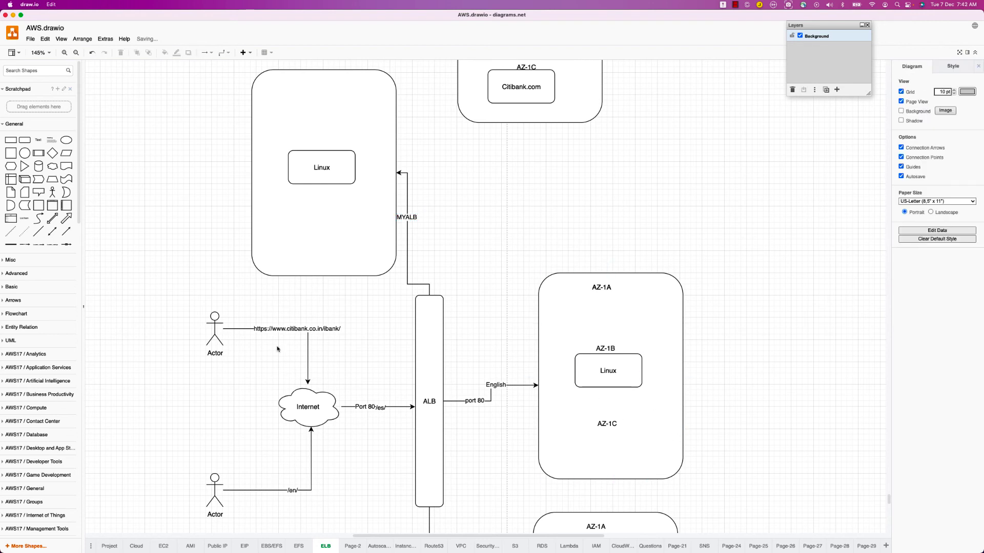
Step: Copy the Spanish group's Webserver box into the MYALB container, beneath its Linux box
{"action": "scroll", "coordinate": [428, 291], "scroll_direction": "down", "scroll_amount": 5}
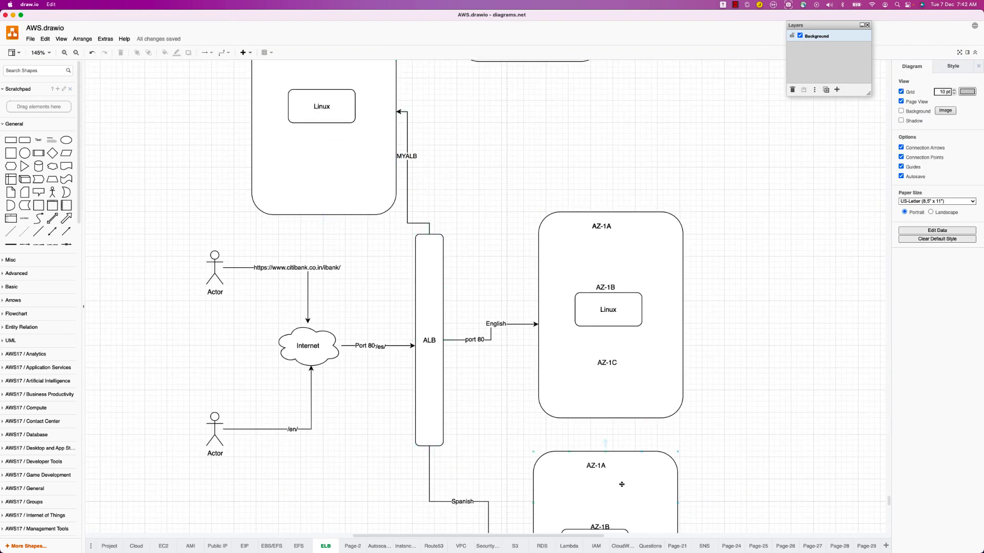
{"action": "left_click", "coordinate": [605, 501]}
{"action": "left_click_drag", "start_coordinate": [604, 505], "coordinate": [328, 126]}
{"action": "left_click", "coordinate": [497, 121]}
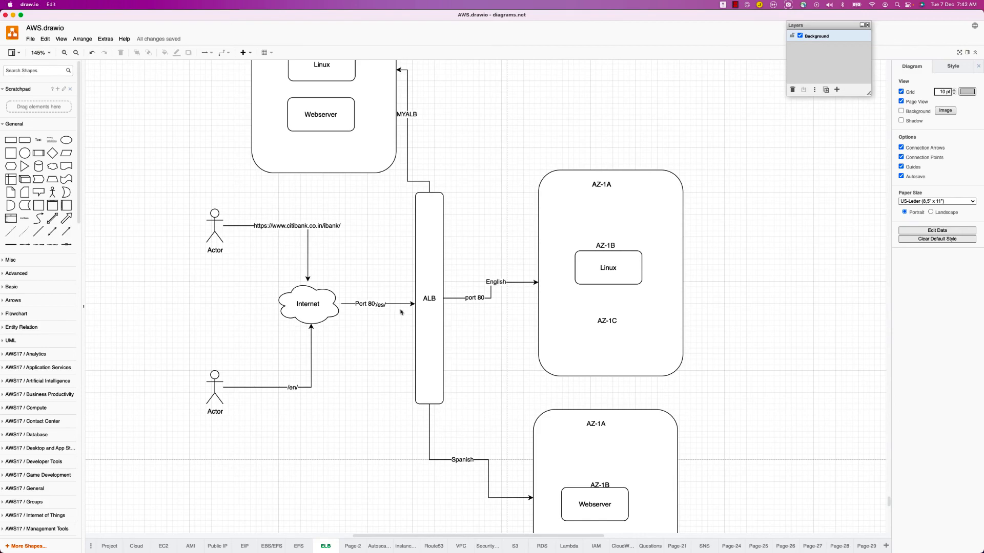
Step: Switch to the EC2 console and examine the /es/ and /en/ path rules of MYALB's HTTP:80 listener and their target groups
{"action": "key", "text": "super+Tab"}
{"action": "left_click", "coordinate": [326, 192]}
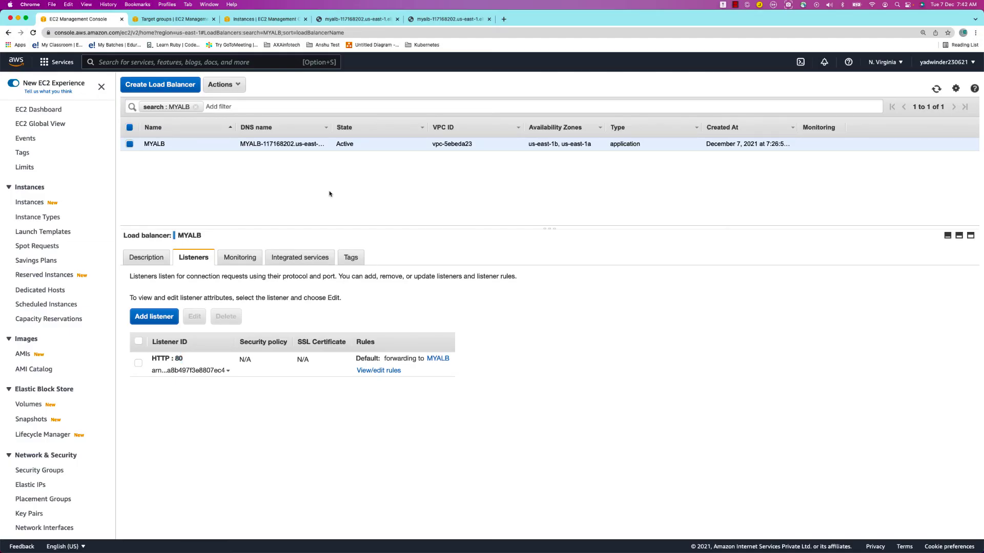
{"action": "left_click", "coordinate": [374, 371]}
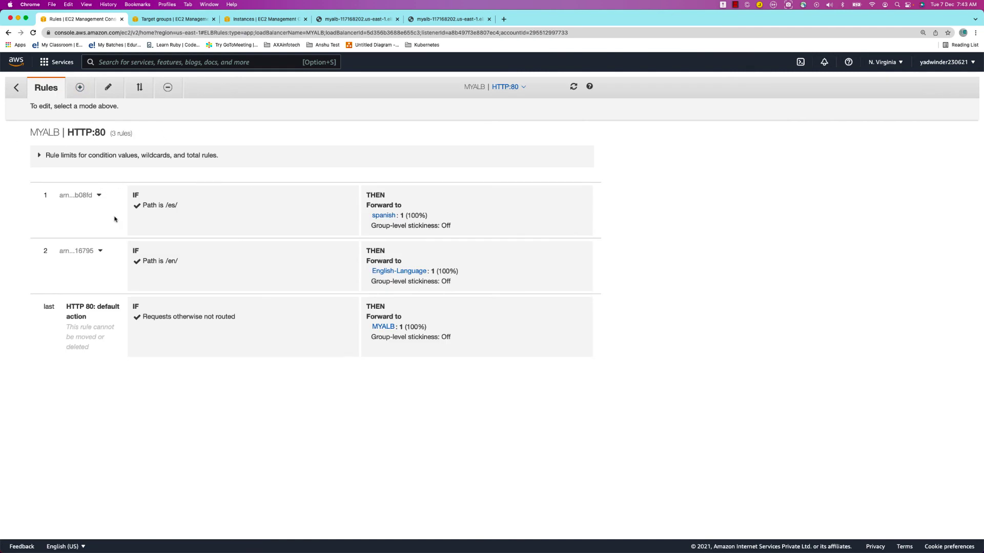
{"action": "left_click_drag", "start_coordinate": [143, 205], "coordinate": [184, 208]}
{"action": "left_click_drag", "start_coordinate": [177, 261], "coordinate": [158, 260]}
{"action": "left_click_drag", "start_coordinate": [179, 208], "coordinate": [166, 207]}
{"action": "left_click", "coordinate": [472, 201]}
{"action": "left_click_drag", "start_coordinate": [165, 261], "coordinate": [187, 262]}
{"action": "left_click", "coordinate": [561, 265]}
Step: Compare the /es/ path in the load balancer page's address with the ALB routing in the draw.io diagram
{"action": "left_click", "coordinate": [359, 20]}
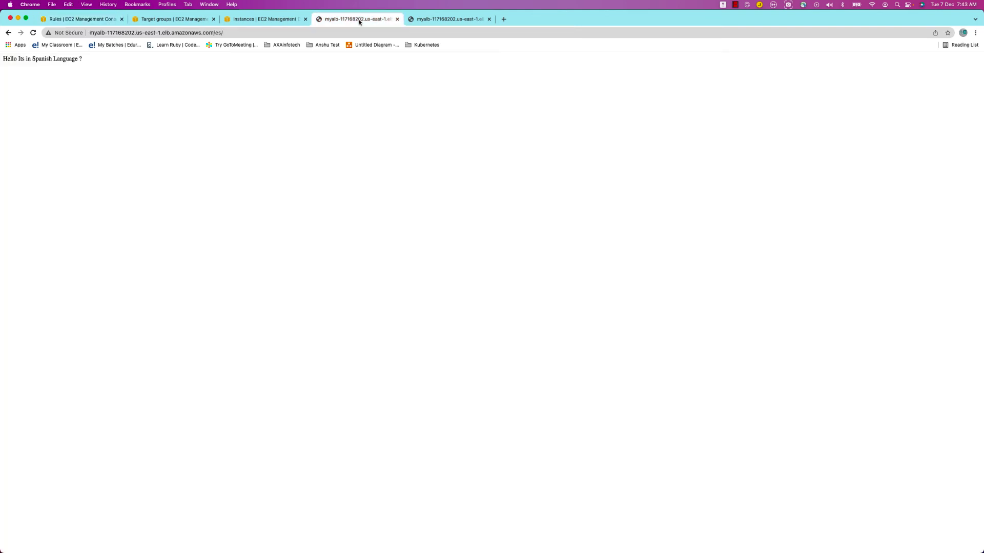
{"action": "left_click", "coordinate": [233, 33]}
{"action": "left_click", "coordinate": [233, 33]}
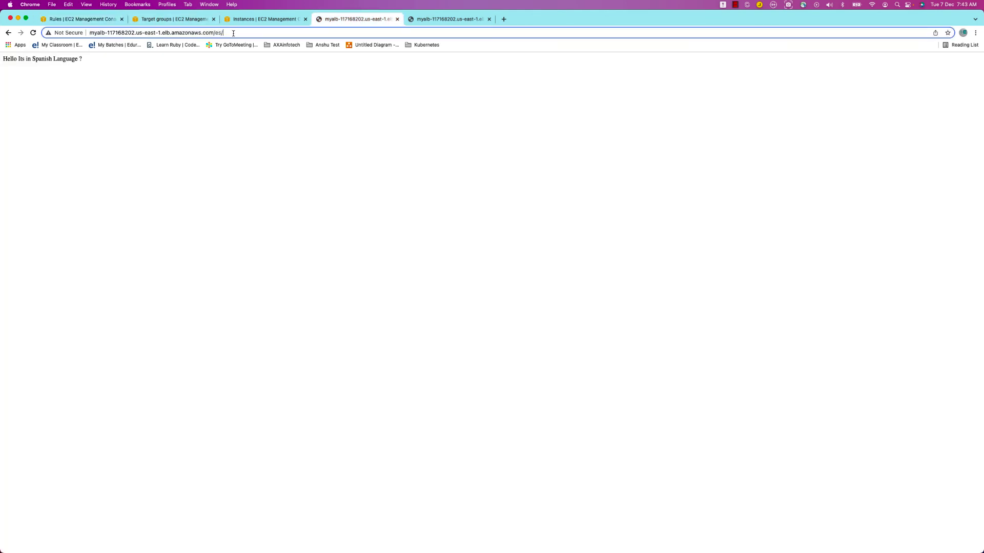
{"action": "left_click_drag", "start_coordinate": [233, 33], "coordinate": [217, 32]}
{"action": "key", "text": "super+Tab"}
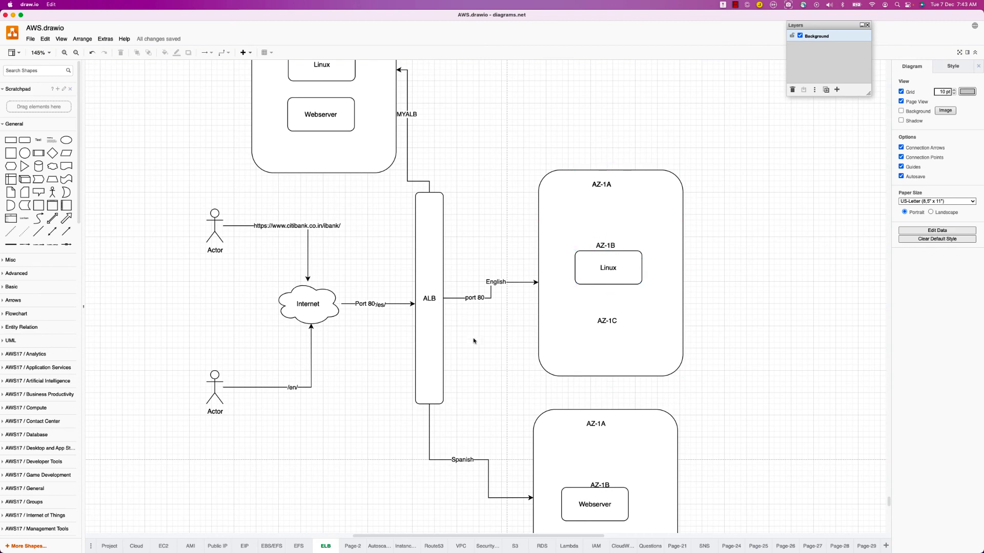
{"action": "scroll", "coordinate": [640, 491], "scroll_direction": "down", "scroll_amount": 3}
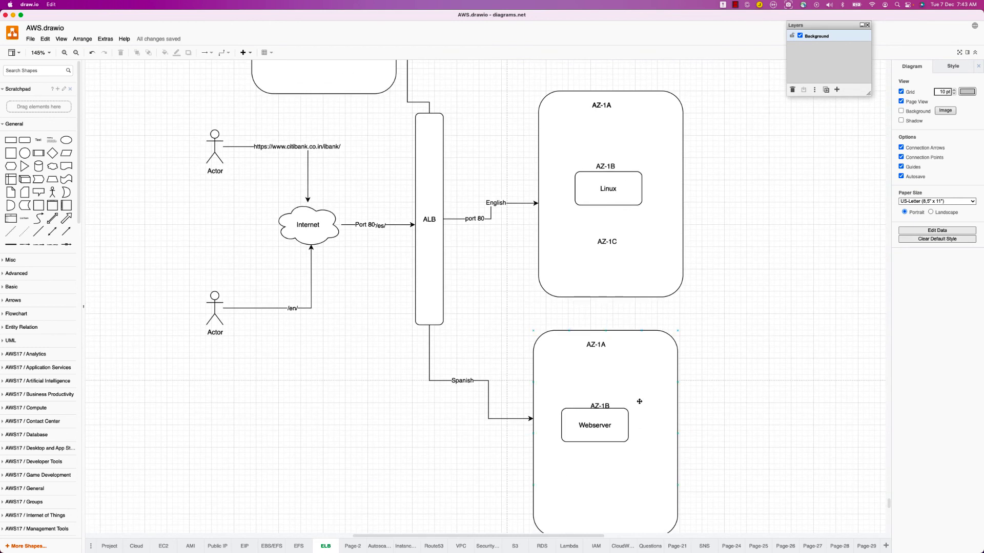
{"action": "left_click", "coordinate": [420, 278]}
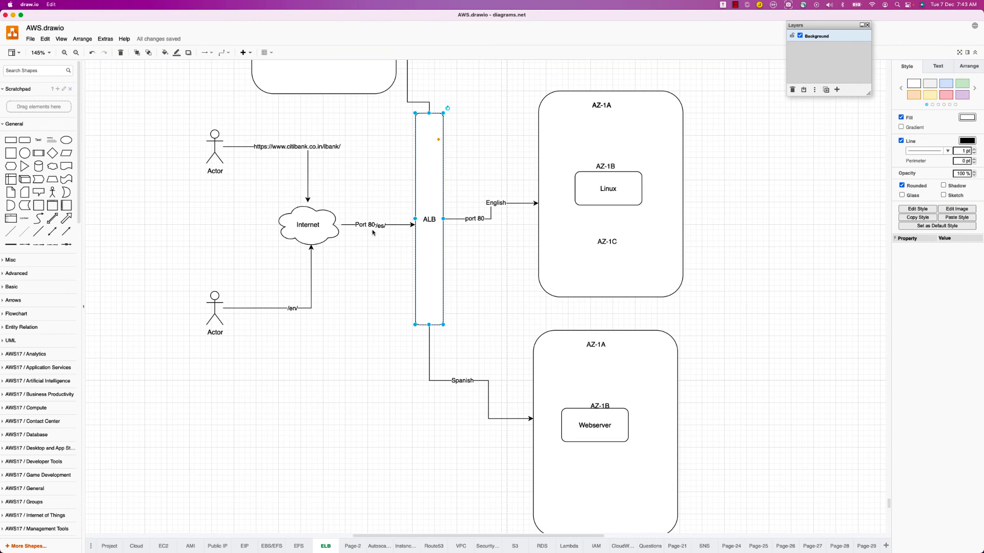
{"action": "key", "text": "super+Tab"}
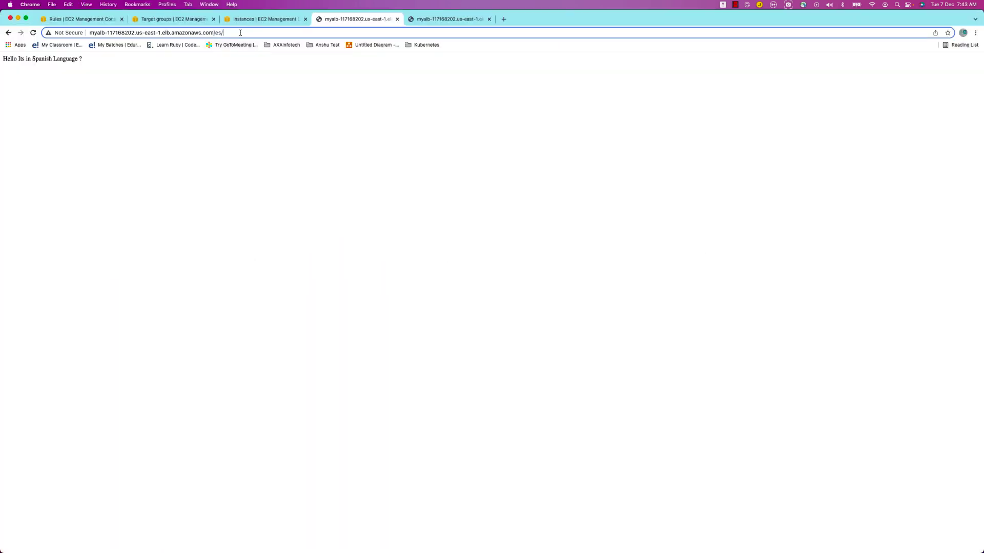
{"action": "left_click_drag", "start_coordinate": [240, 33], "coordinate": [210, 33]}
Step: Return to the draw.io diagram and duplicate the Spanish group's Webserver box once below the original and once under the AZ-1A label
{"action": "key", "text": "super+Tab"}
{"action": "left_click", "coordinate": [568, 254]}
{"action": "left_click", "coordinate": [615, 493]}
{"action": "left_click", "coordinate": [599, 422]}
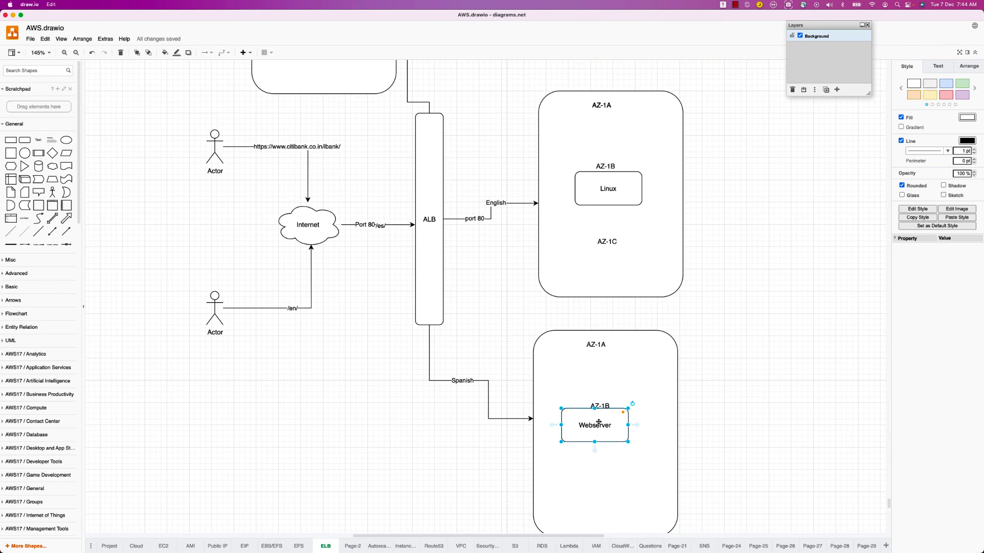
{"action": "mouse_move", "coordinate": [598, 422]}
{"action": "left_mouse_down"}
{"action": "mouse_move", "coordinate": [614, 439]}
{"action": "mouse_move", "coordinate": [607, 479]}
{"action": "left_mouse_up"}
{"action": "left_click_drag", "start_coordinate": [611, 440], "coordinate": [599, 367]}
Step: Duplicate the English group's Linux box beneath the AZ-1A label and beneath the AZ-1C label
{"action": "left_click", "coordinate": [600, 183]}
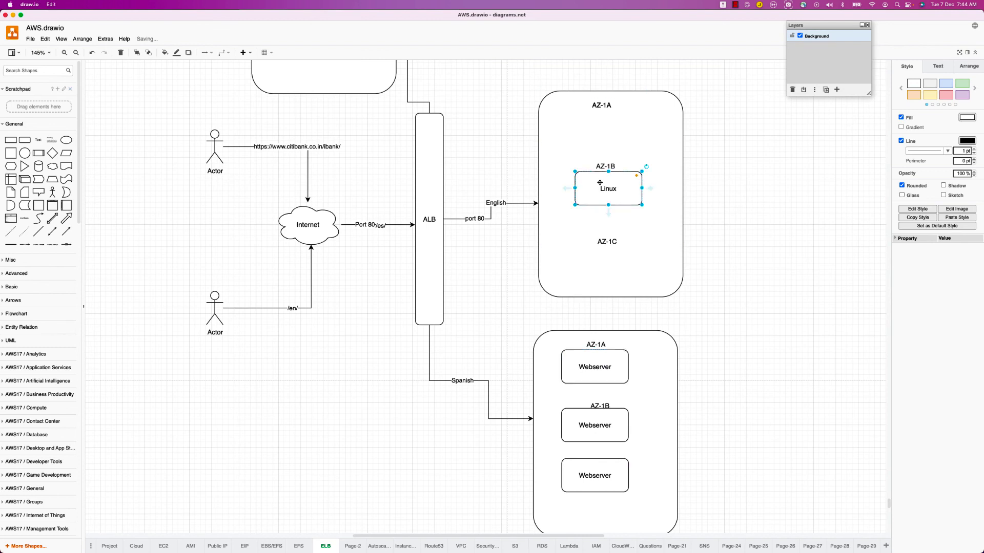
{"action": "left_click_drag", "start_coordinate": [599, 183], "coordinate": [614, 279]}
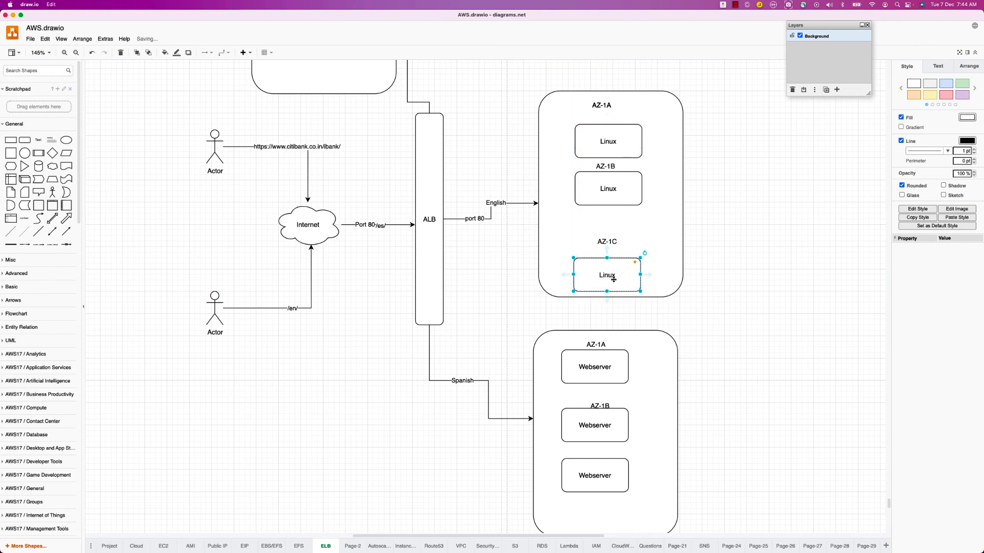
{"action": "scroll", "coordinate": [612, 279], "scroll_direction": "up", "scroll_amount": 5}
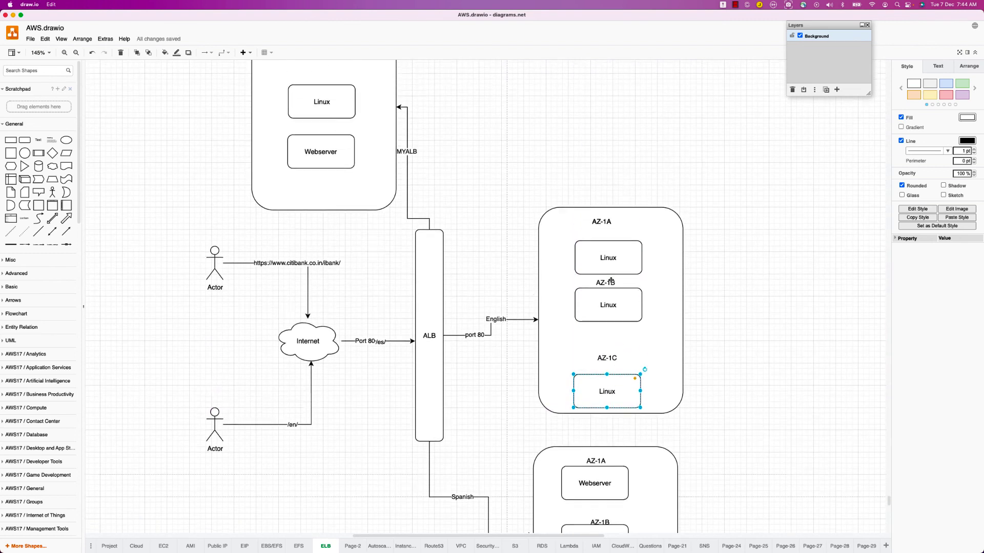
{"action": "scroll", "coordinate": [610, 281], "scroll_direction": "down", "scroll_amount": 4}
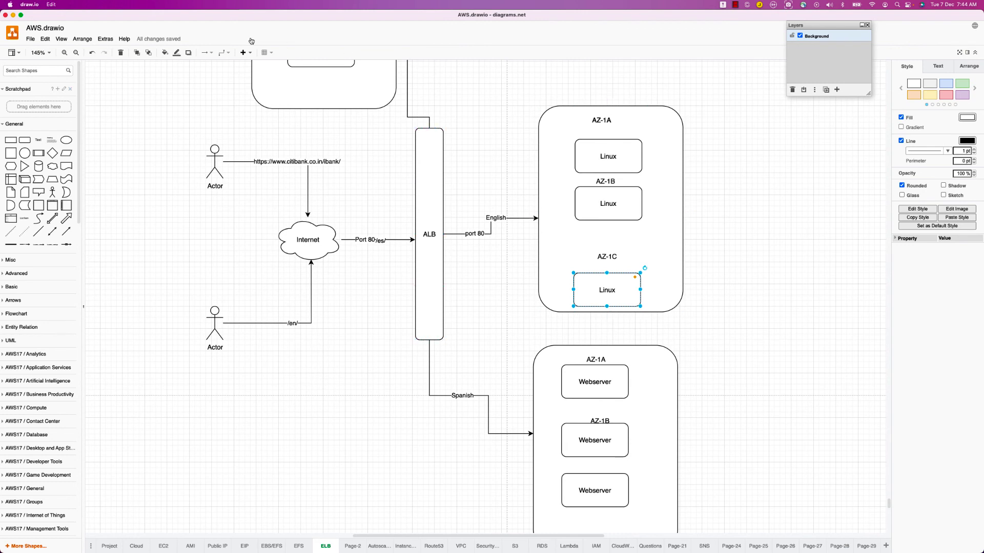
Step: Switch to Chrome and examine the /es/ address of the load balancer's Spanish page
{"action": "key", "text": "super+Tab"}
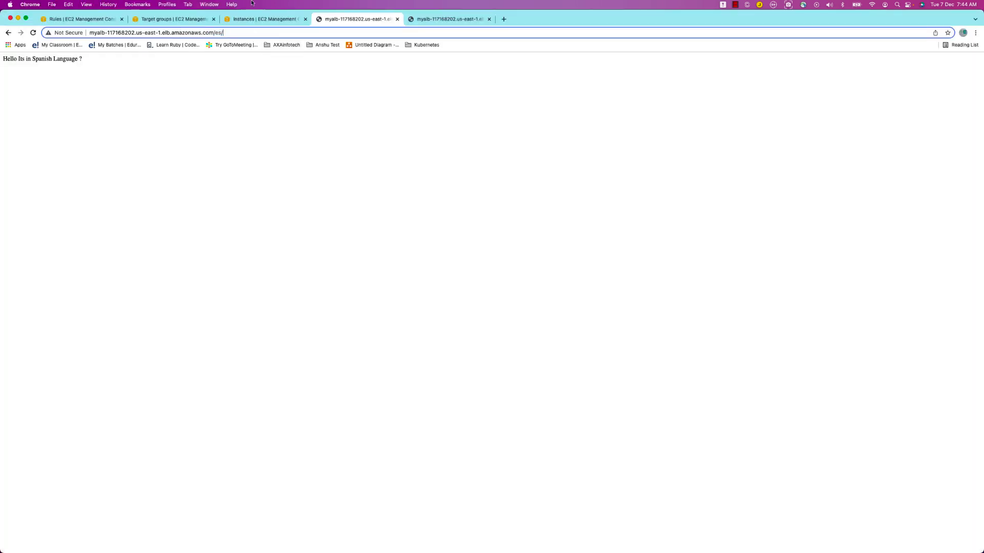
{"action": "left_click_drag", "start_coordinate": [230, 33], "coordinate": [86, 33]}
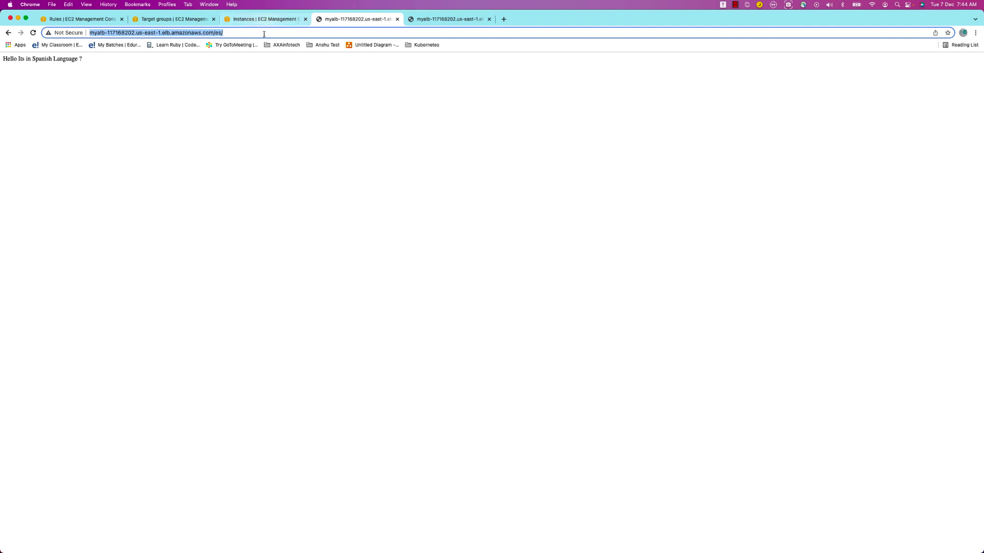
{"action": "left_click", "coordinate": [234, 32]}
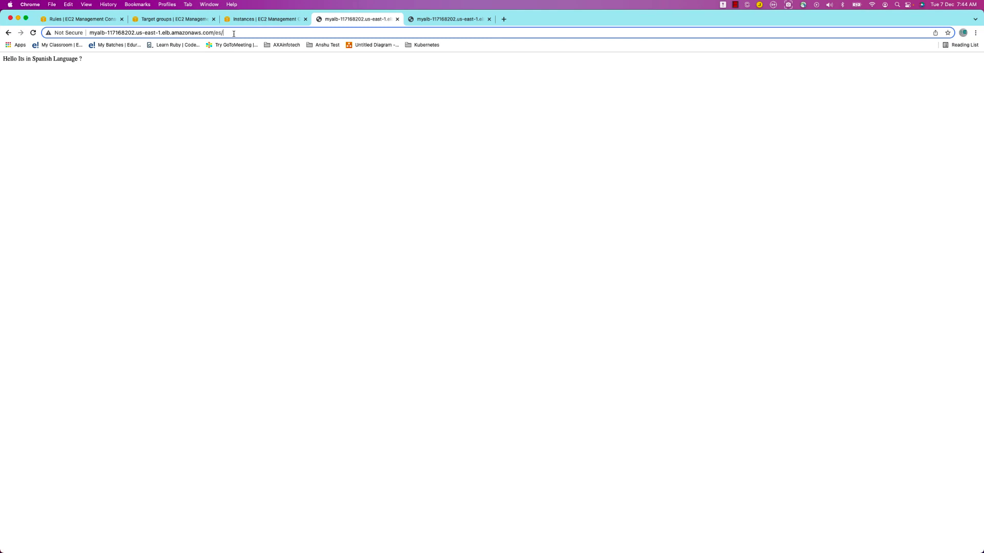
{"action": "key", "text": "super+Tab"}
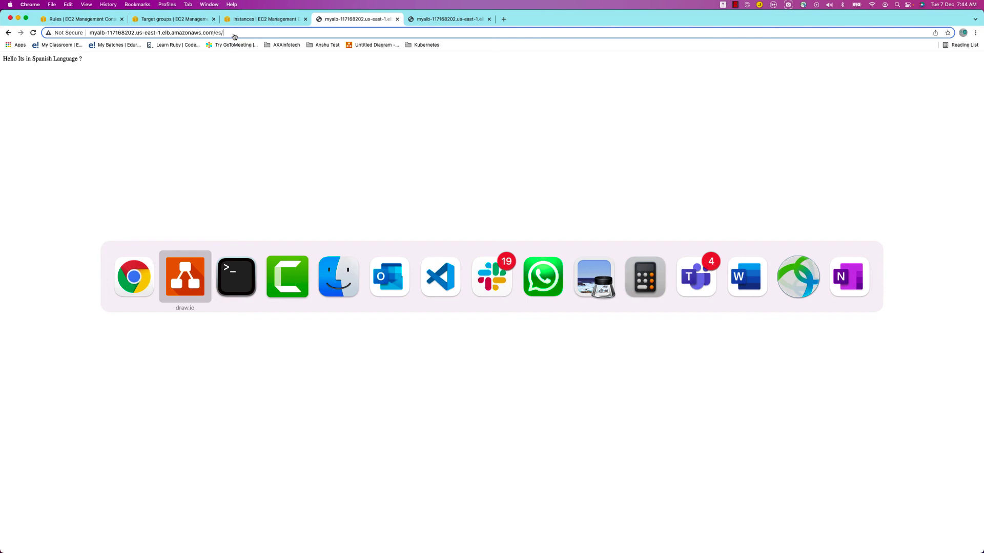
{"action": "key", "text": "super+Tab"}
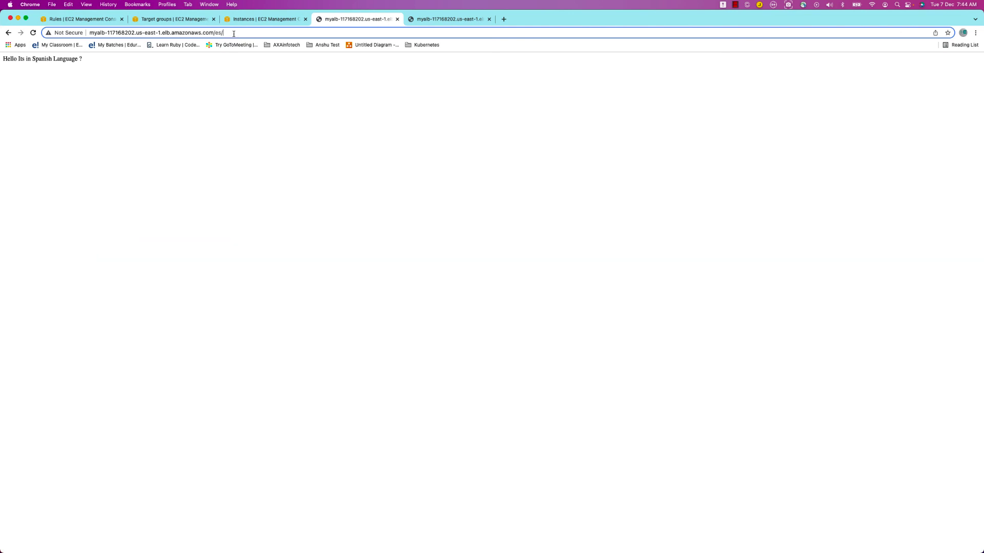
{"action": "key", "text": "super+Tab"}
Step: Review the conditions available for a new first rule on MYALB's HTTP:80 listener, and return to the load balancer without saving
{"action": "left_click", "coordinate": [84, 21]}
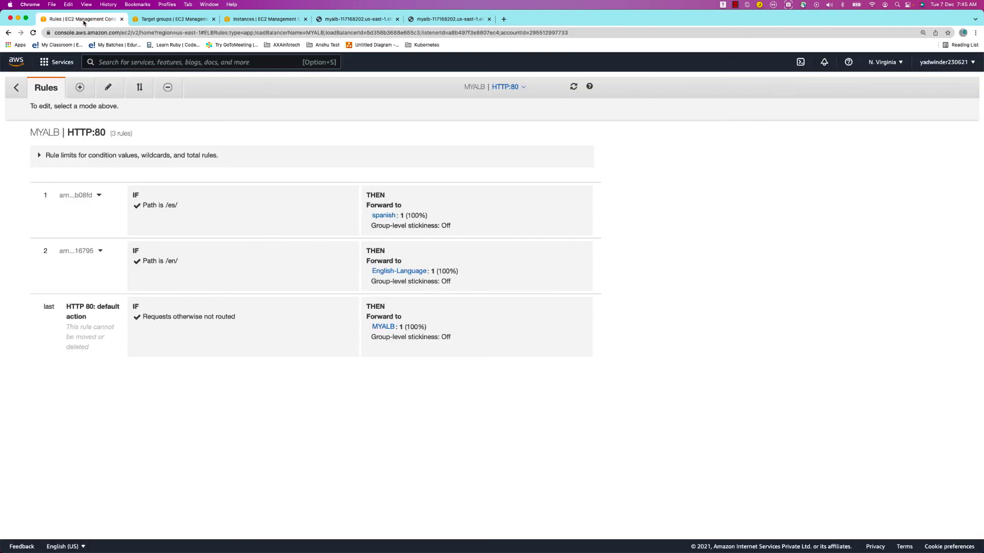
{"action": "left_click", "coordinate": [79, 88]}
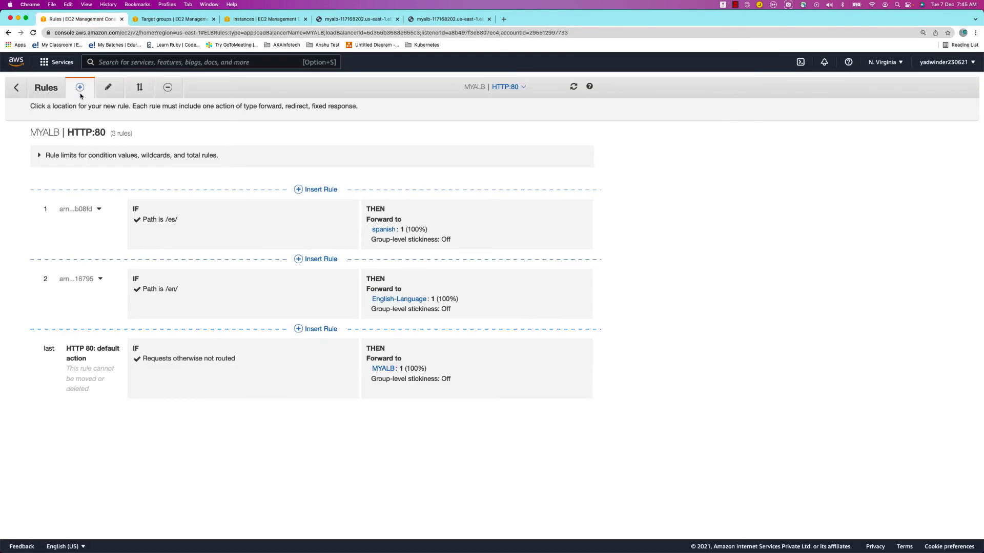
{"action": "left_click", "coordinate": [313, 188]}
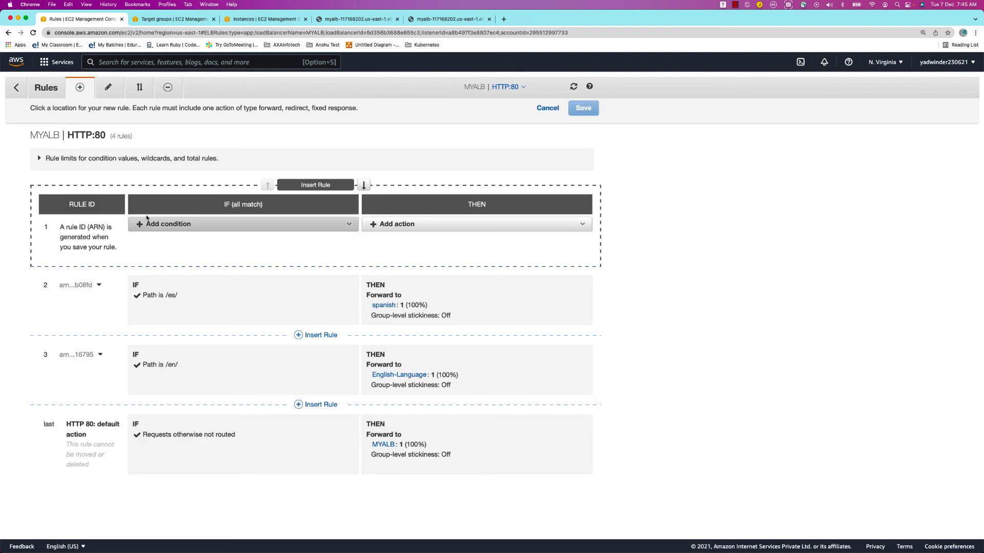
{"action": "left_click", "coordinate": [169, 228]}
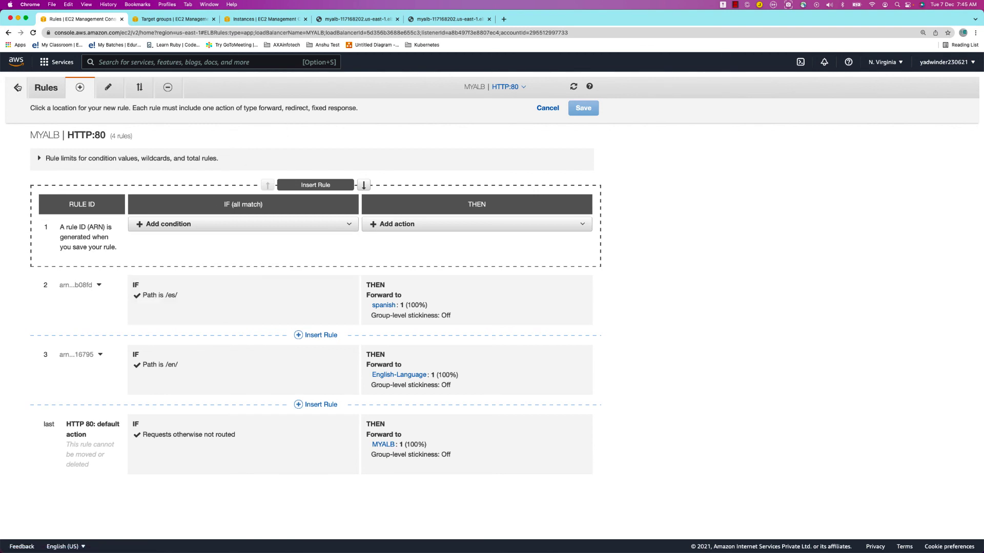
{"action": "left_click", "coordinate": [17, 87]}
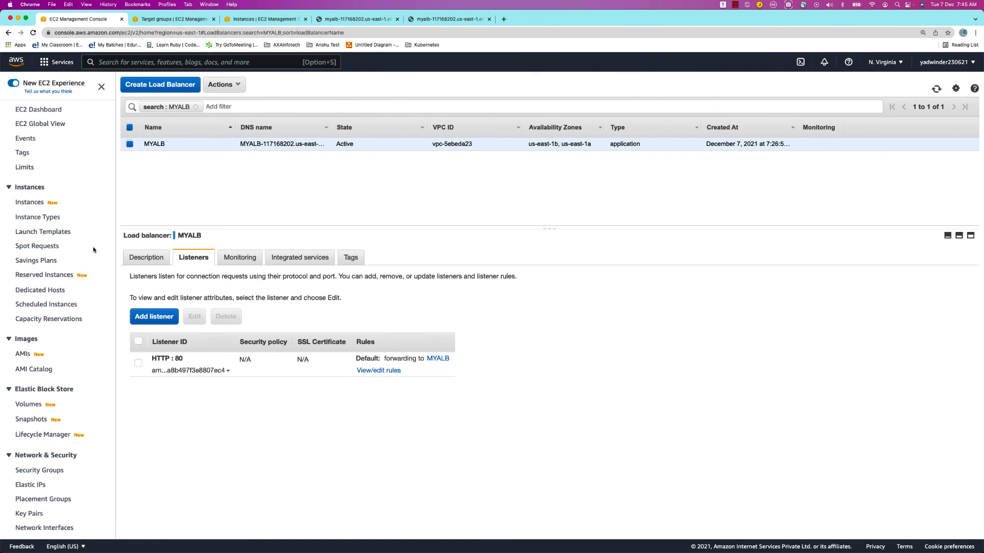
Step: Examine MYALB's CloudWatch metrics and open its integrated services
{"action": "left_click", "coordinate": [239, 258]}
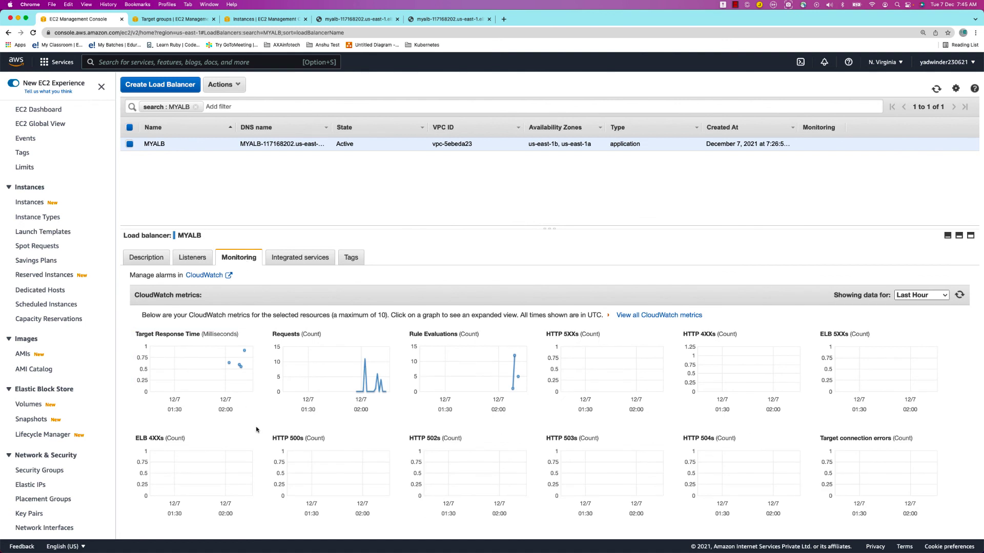
{"action": "scroll", "coordinate": [256, 429], "scroll_direction": "down", "scroll_amount": 3}
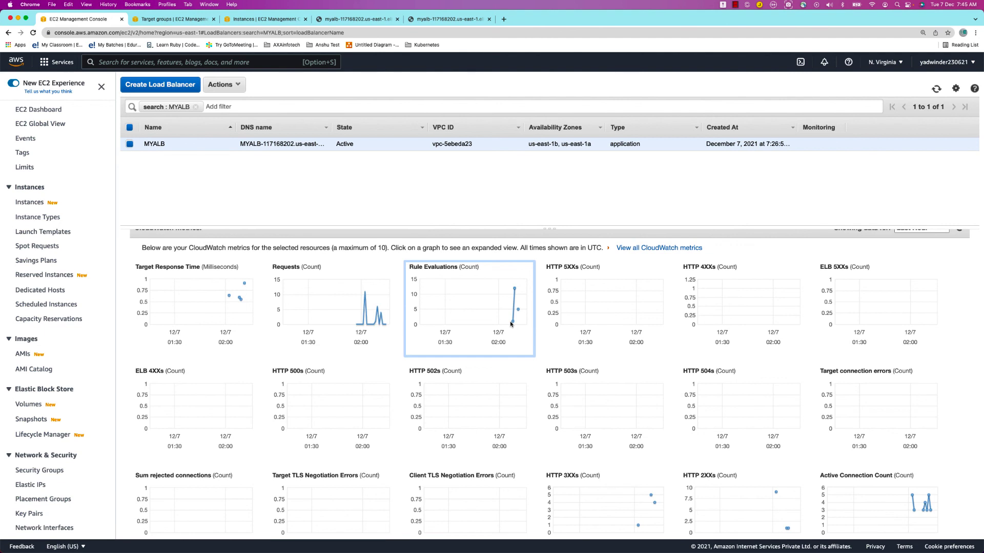
{"action": "scroll", "coordinate": [353, 346], "scroll_direction": "up", "scroll_amount": 3}
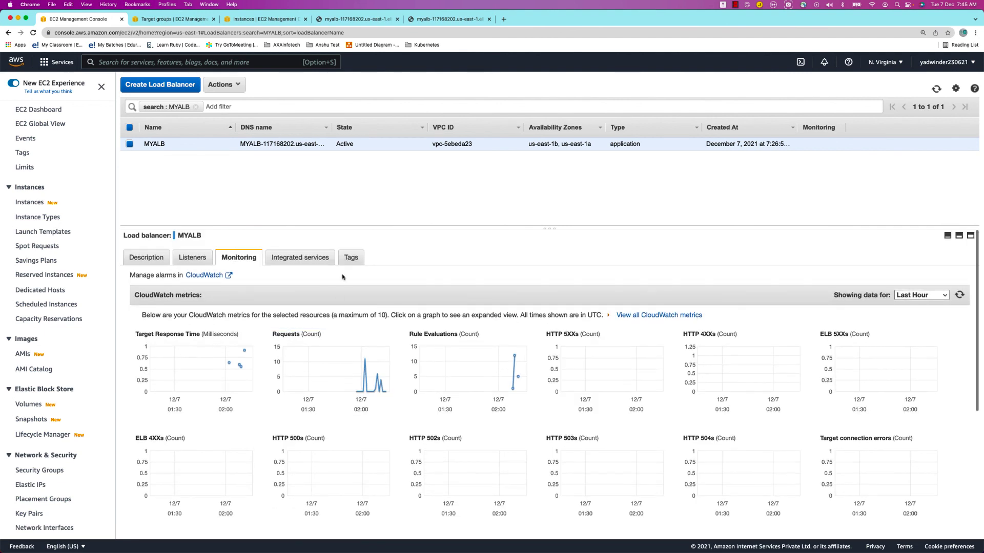
{"action": "left_click", "coordinate": [302, 259]}
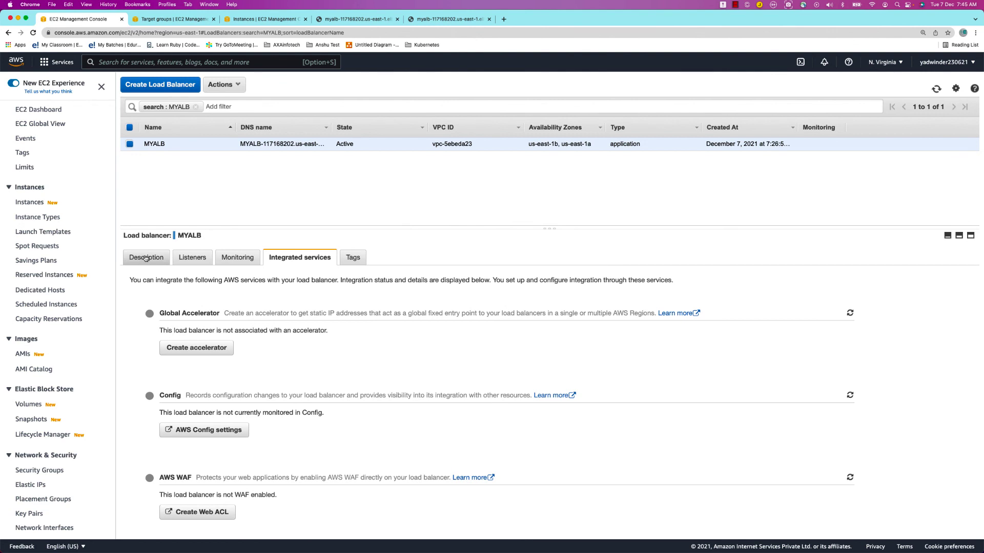
Step: Review MYALB's basic configuration and the available IP address types, and leave the IP address type dialog without saving
{"action": "left_click", "coordinate": [146, 259]}
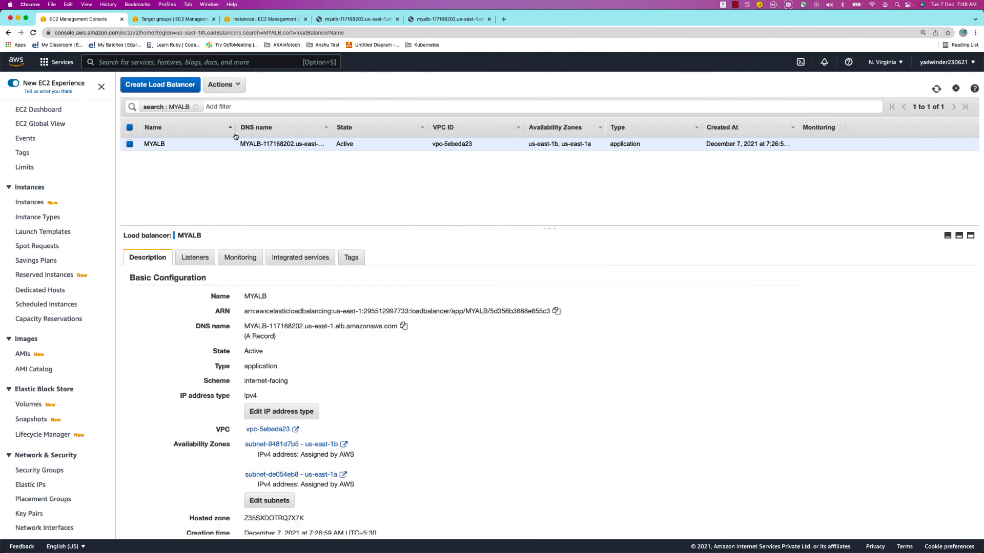
{"action": "scroll", "coordinate": [474, 499], "scroll_direction": "down", "scroll_amount": 3}
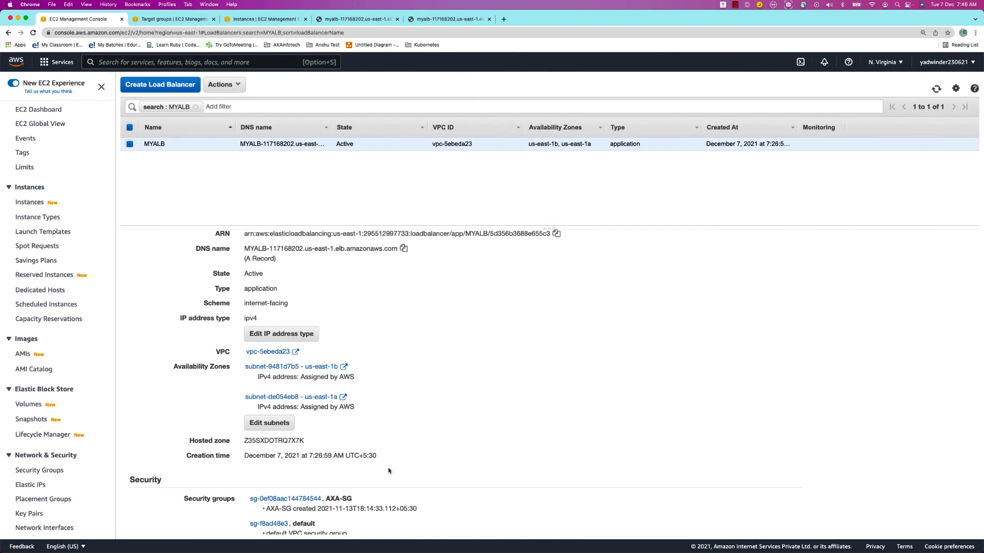
{"action": "scroll", "coordinate": [428, 355], "scroll_direction": "down", "scroll_amount": 3}
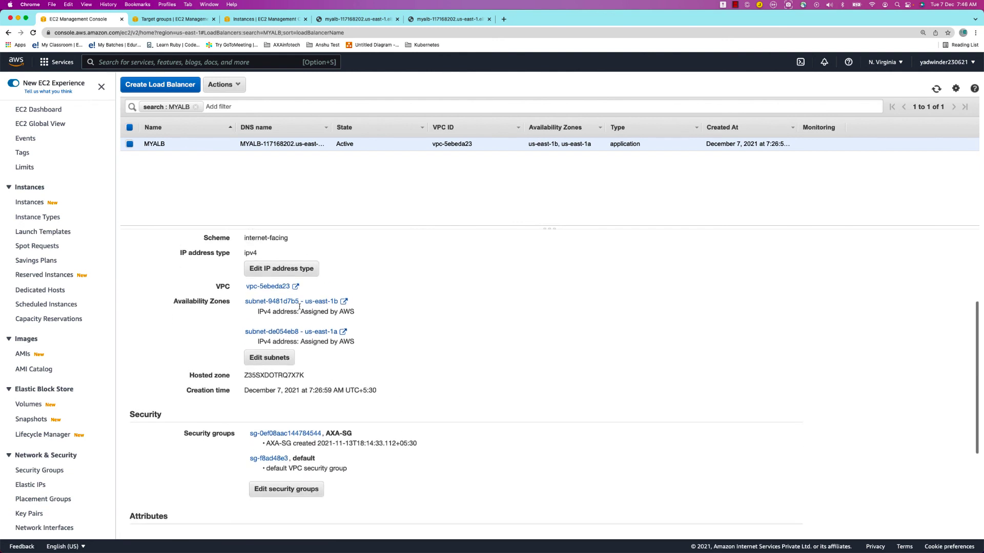
{"action": "left_click", "coordinate": [283, 261]}
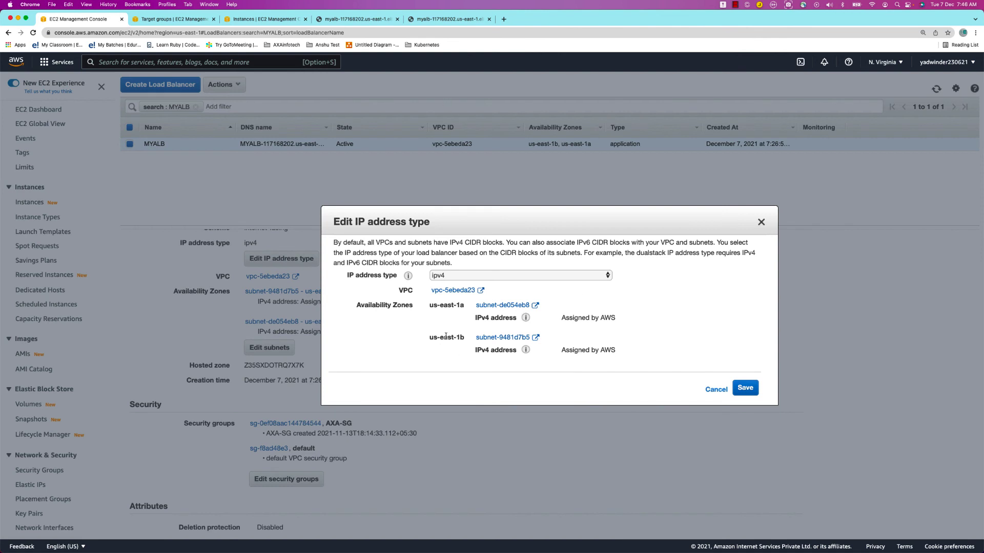
{"action": "left_click", "coordinate": [470, 276]}
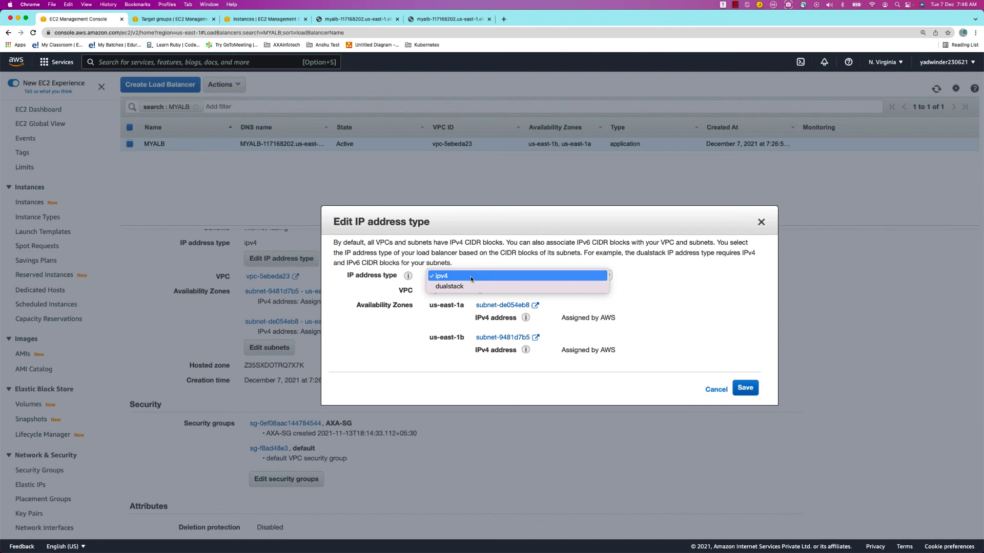
{"action": "left_click", "coordinate": [470, 276]}
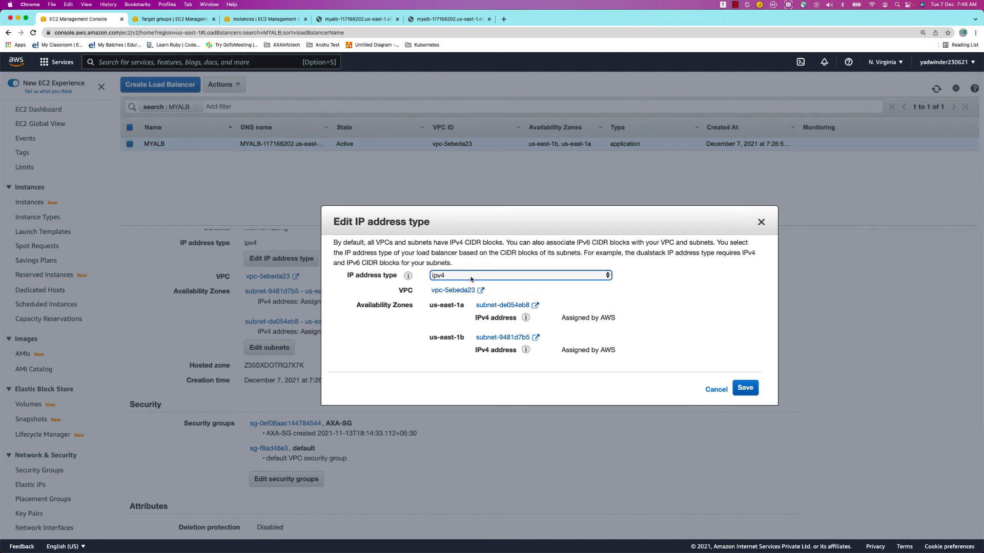
{"action": "left_click", "coordinate": [714, 389]}
Step: Examine MYALB's security groups and attributes, and open the attributes for editing to read the explanation of Desync mitigation mode
{"action": "scroll", "coordinate": [403, 400], "scroll_direction": "down", "scroll_amount": 6}
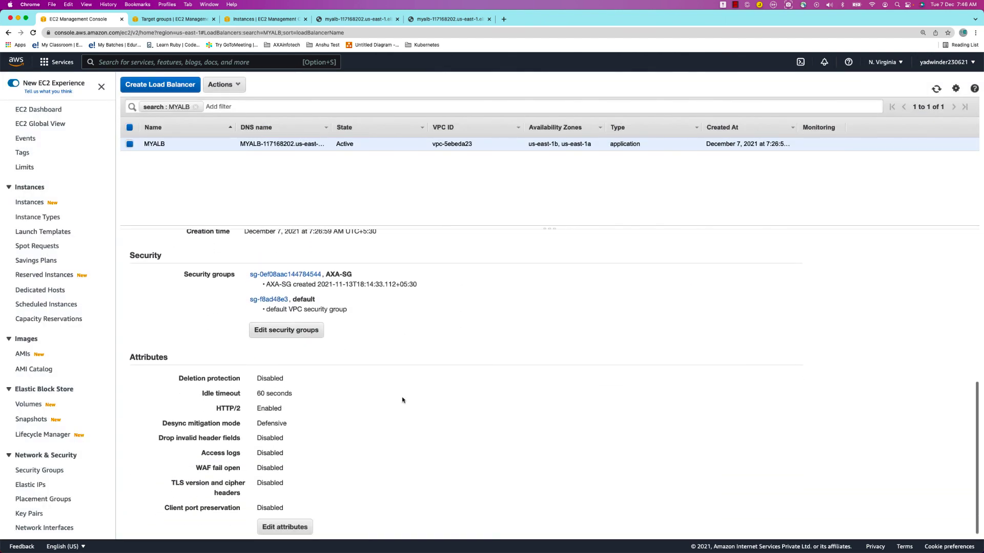
{"action": "scroll", "coordinate": [344, 418], "scroll_direction": "down", "scroll_amount": 1}
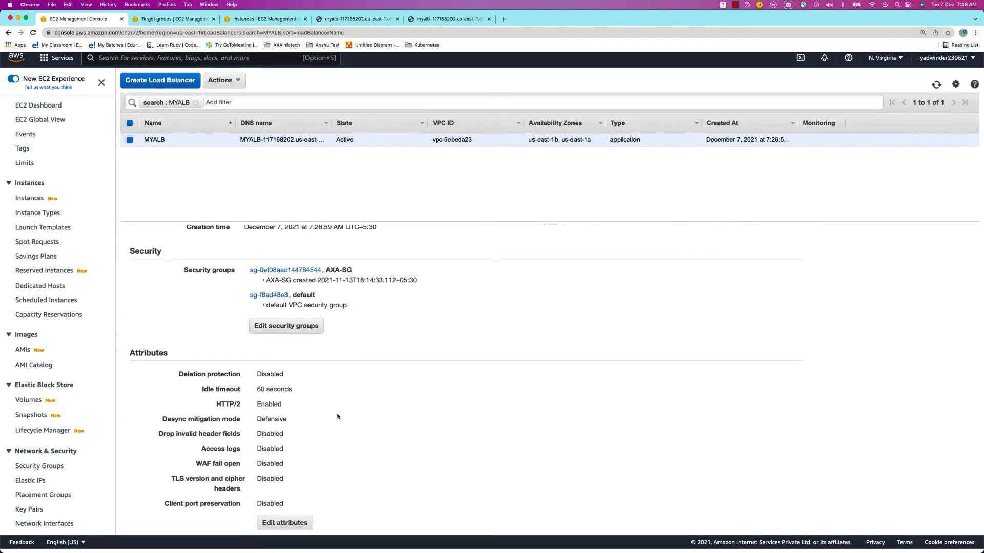
{"action": "left_click", "coordinate": [283, 529]}
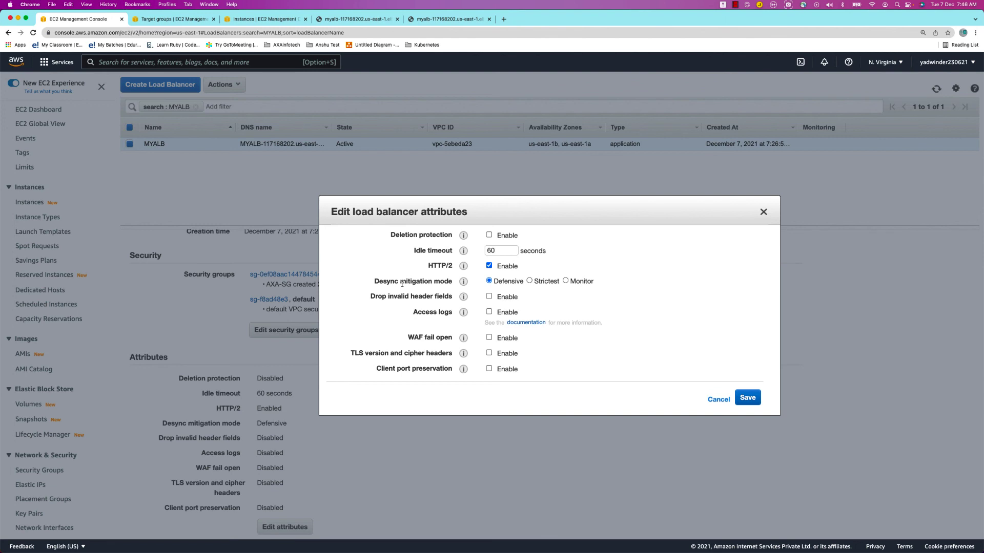
{"action": "mouse_move", "coordinate": [464, 282]}
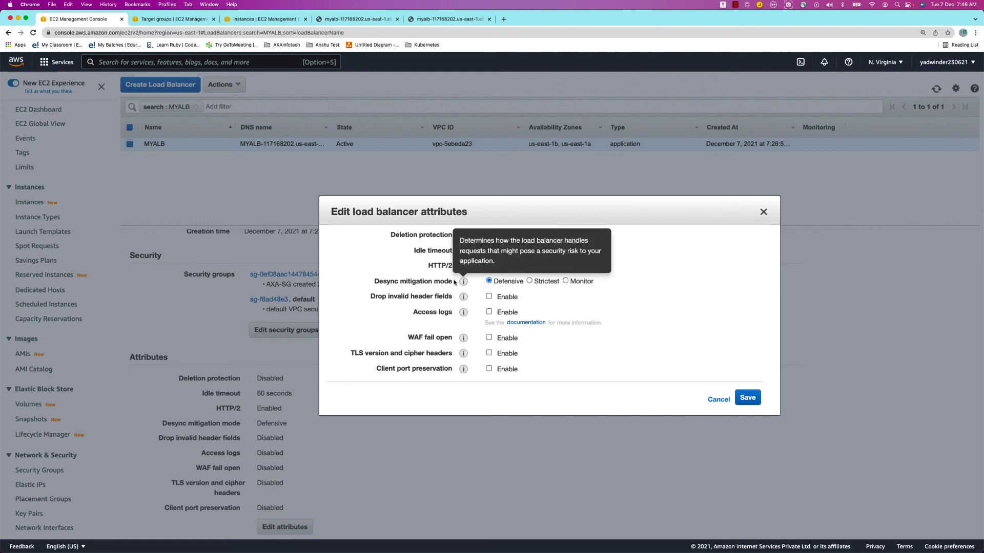